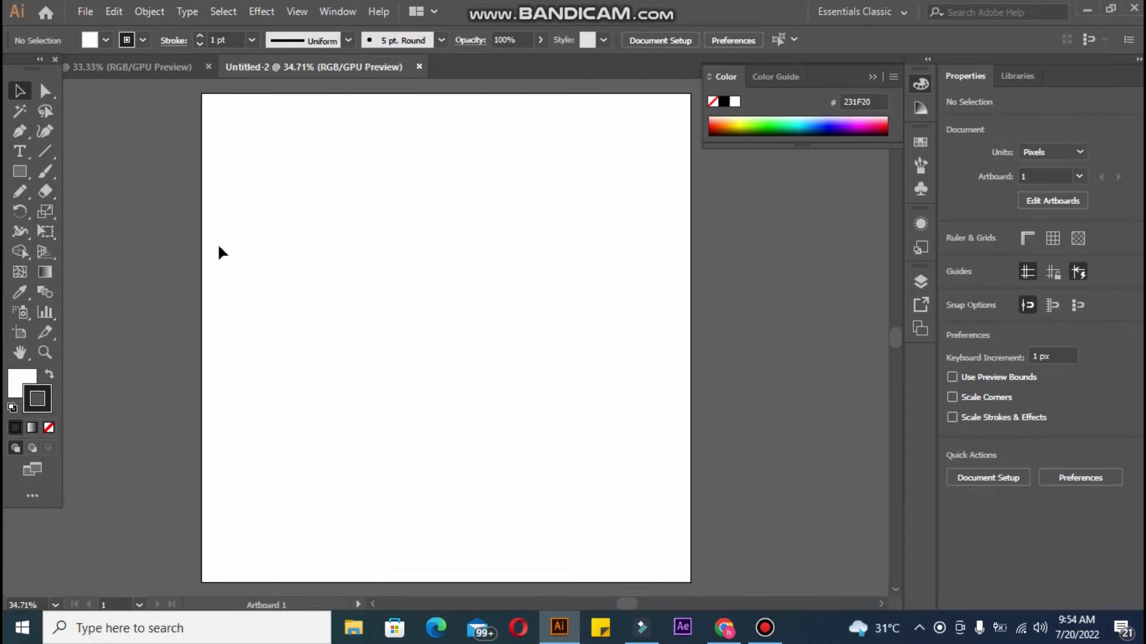
Place a capital F in Myriad Pro Regular on the artboard and scale it to about 195 pt
click(19, 154)
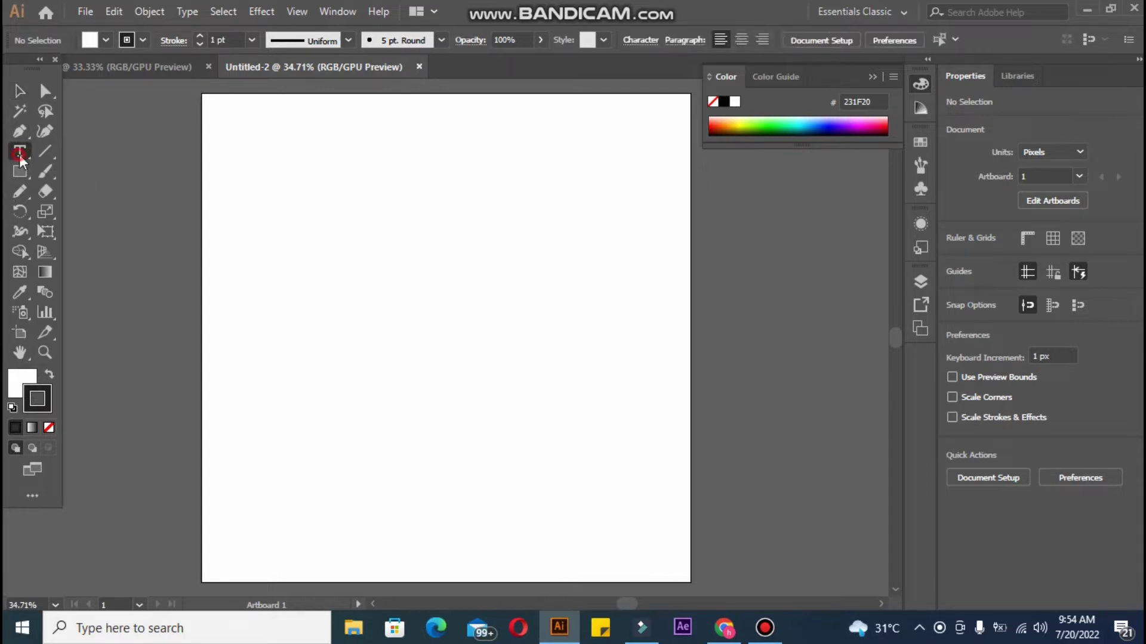
click(330, 240)
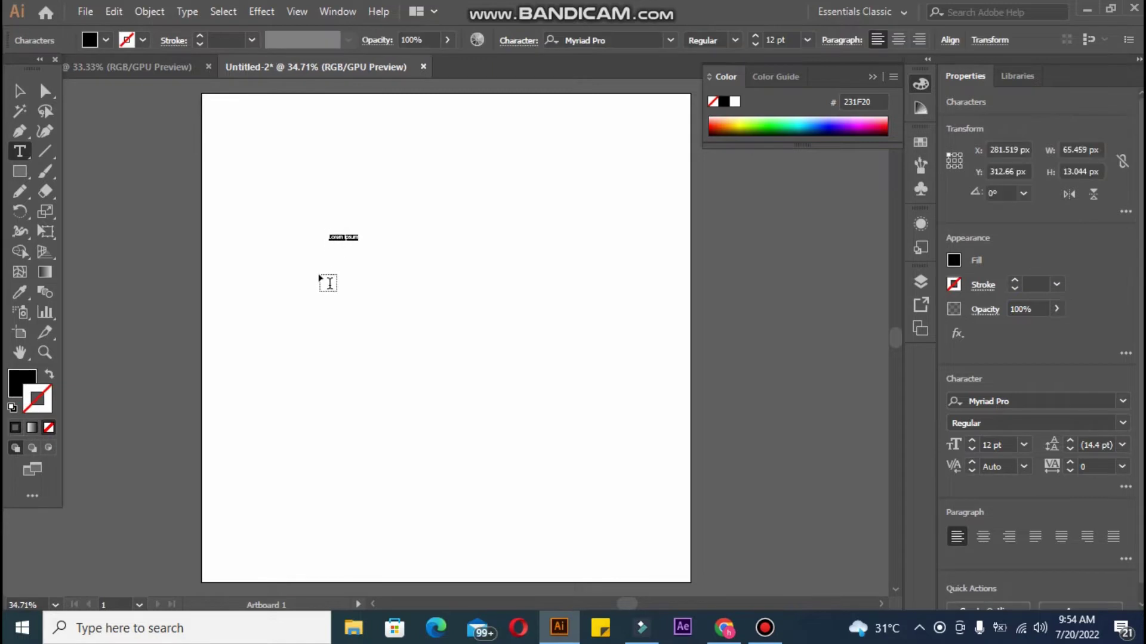
key(BackSpace)
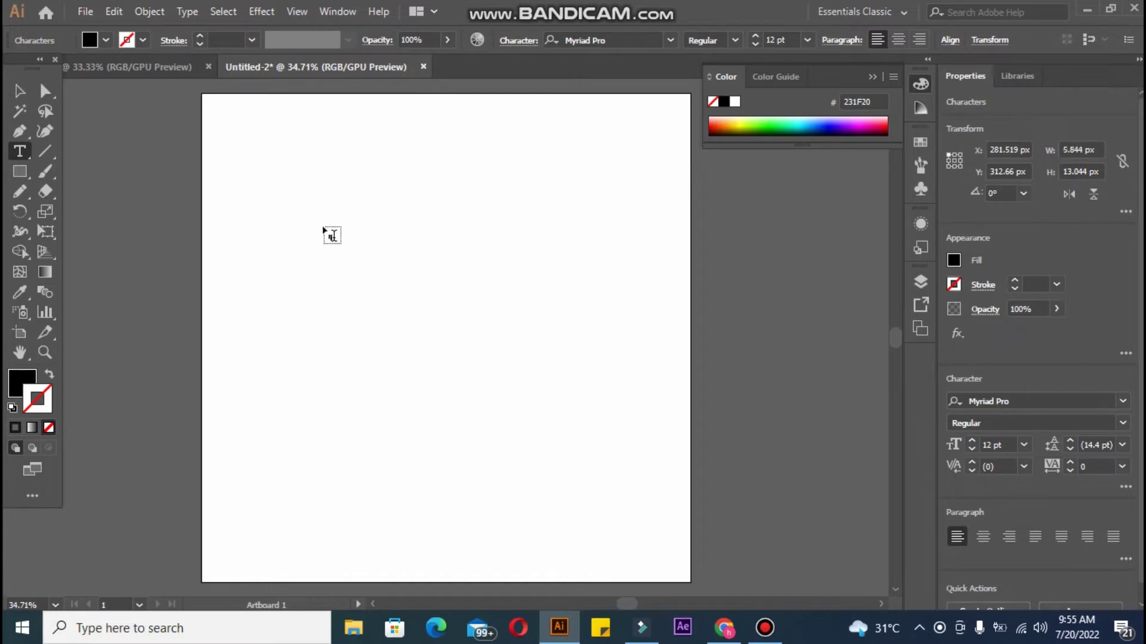
click(20, 90)
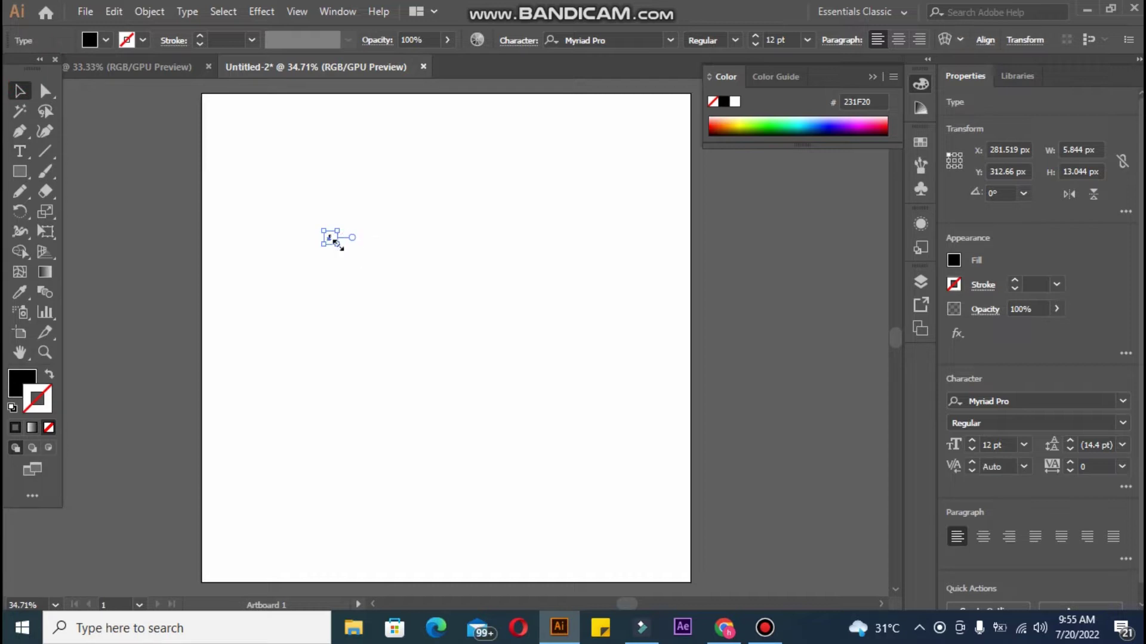
drag(337, 245, 542, 511)
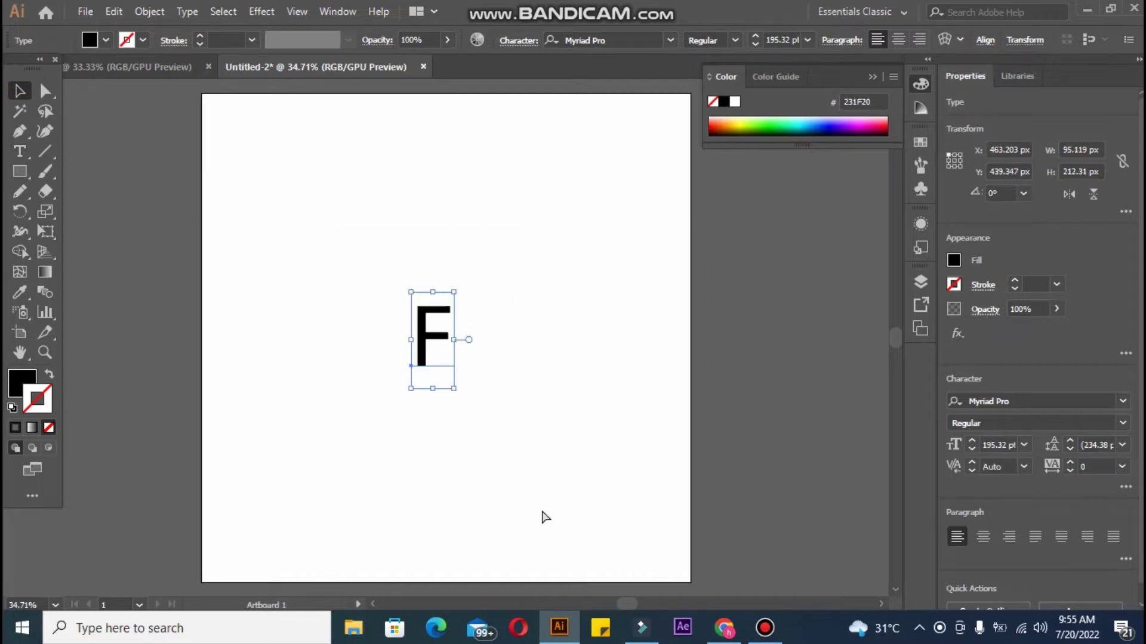
key(ctrl+plus)
key(ctrl+plus)
key(ctrl+plus)
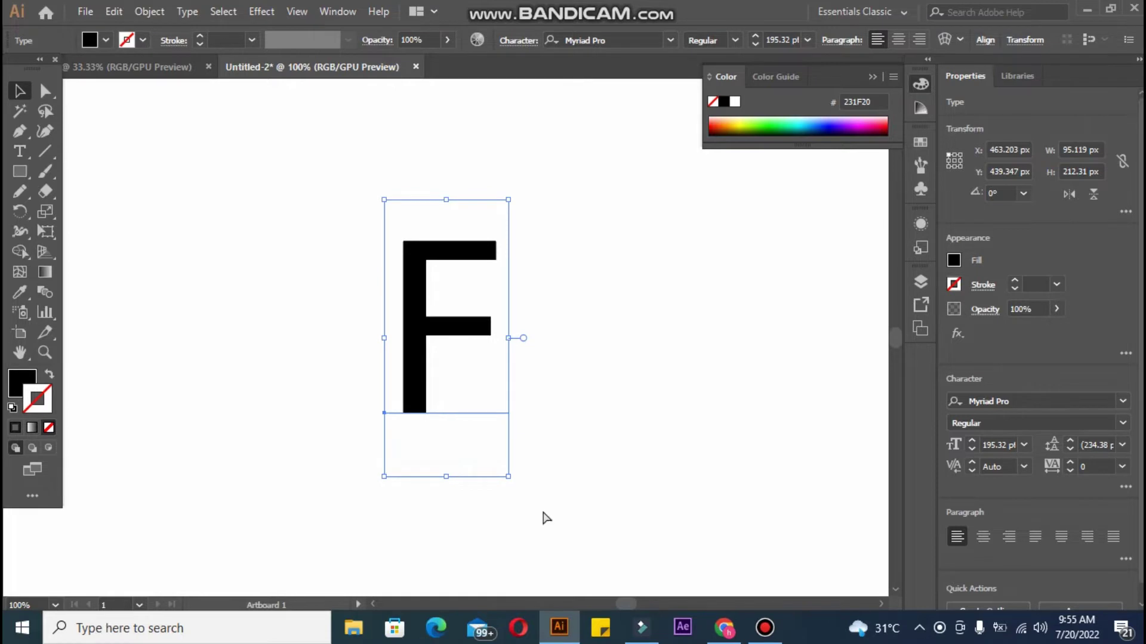
key(ctrl+minus)
key(ctrl+minus)
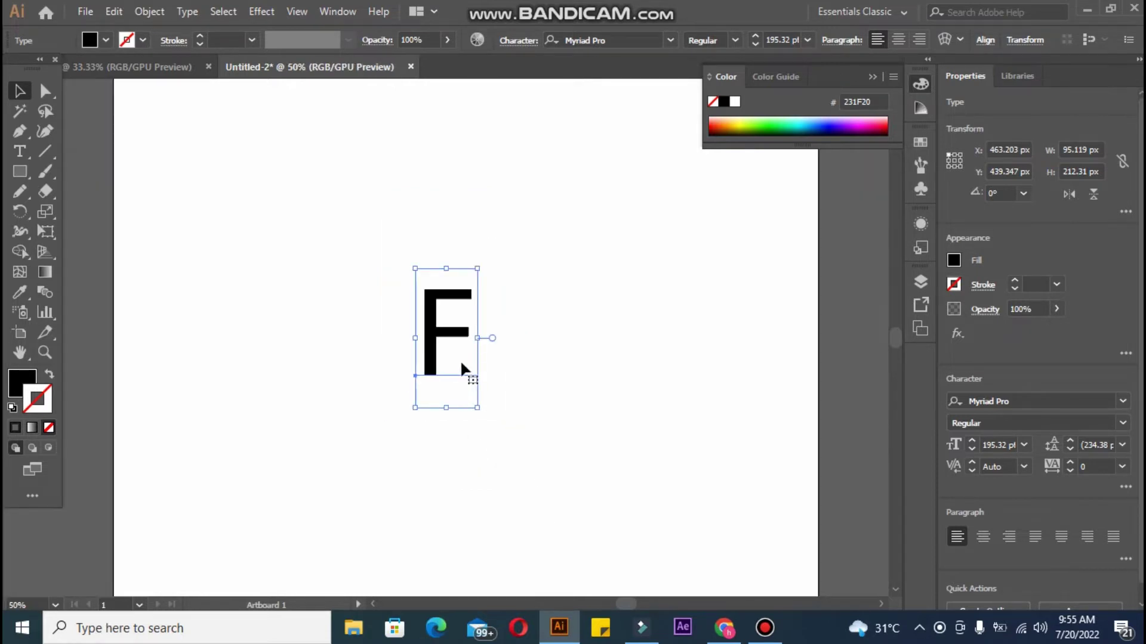
Duplicate the F into a row of three and set all of them to Myriad Pro Bold
mouse_move(434, 361)
mouse_down()
mouse_move(543, 357)
mouse_move(322, 358)
mouse_up()
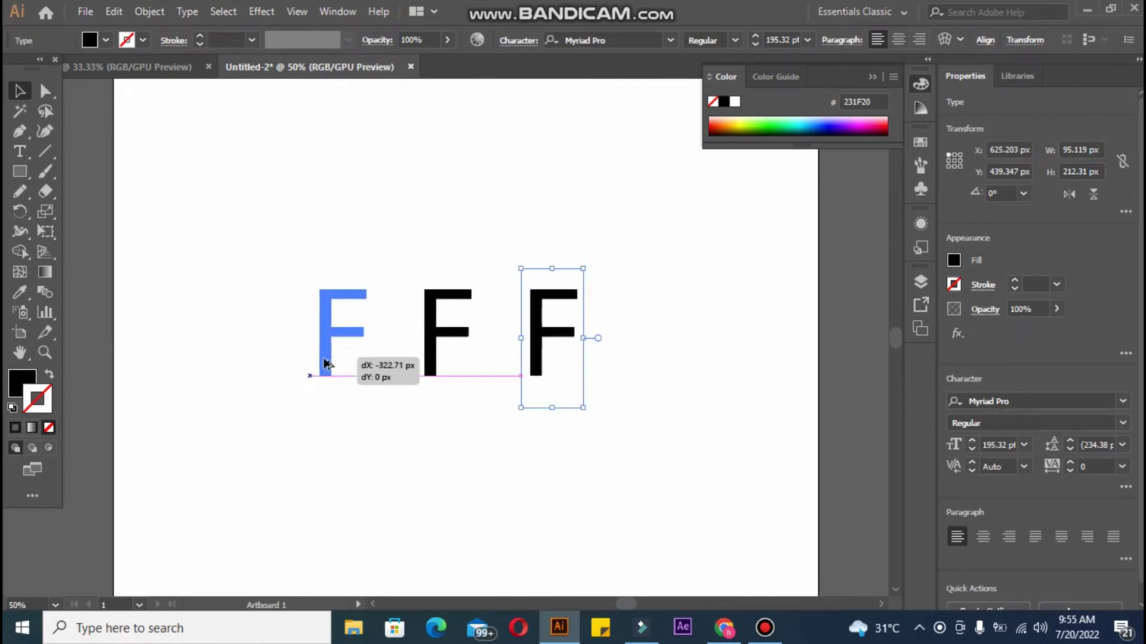
drag(230, 249, 601, 488)
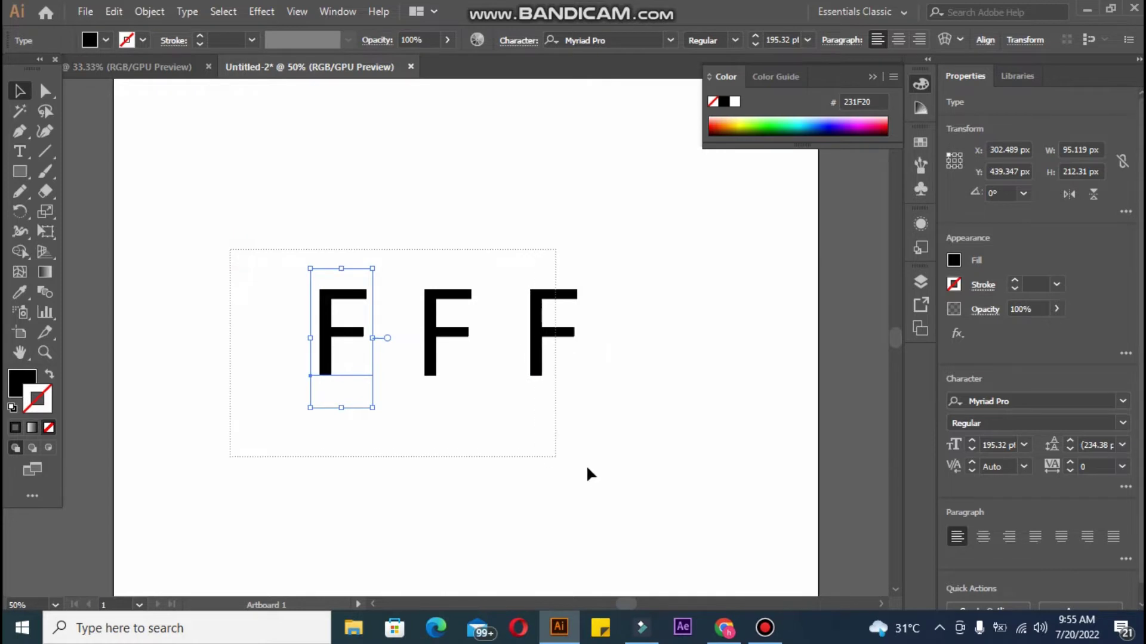
click(734, 41)
click(709, 224)
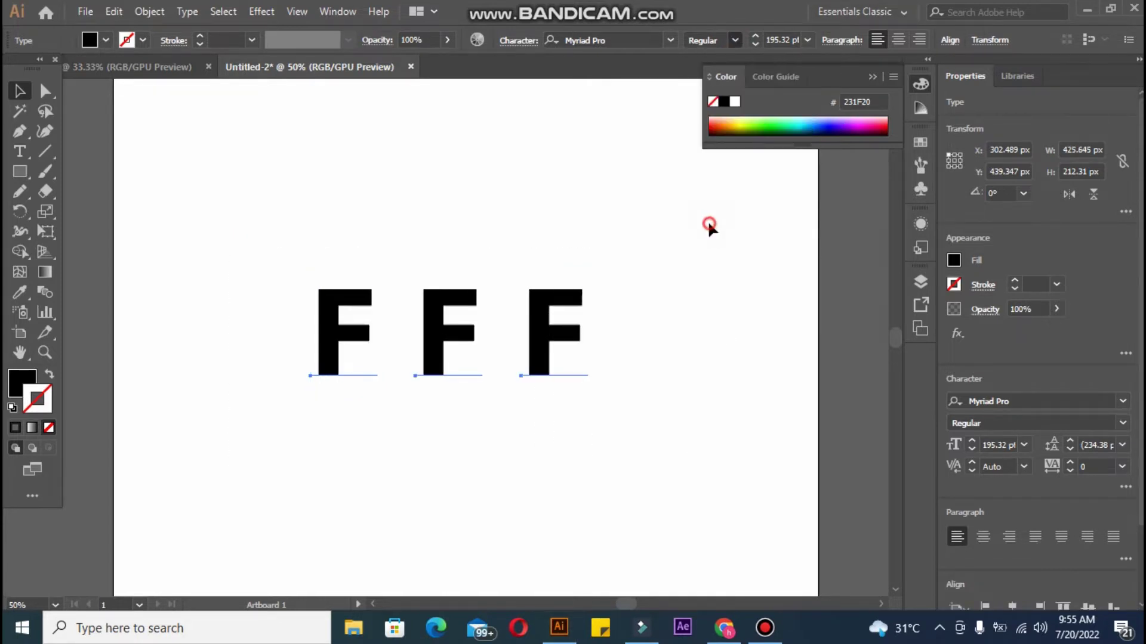
Nudge the rightmost F down slightly to line up the three letters
click(259, 181)
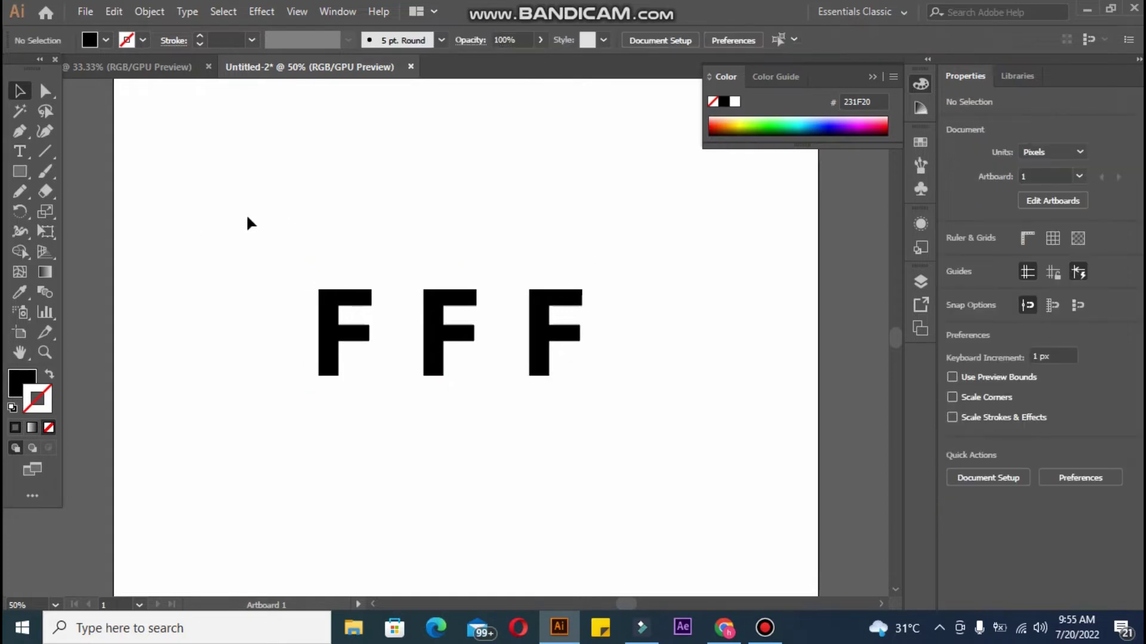
drag(261, 227, 619, 475)
key(ctrl+shift+a)
click(536, 329)
key(Down)
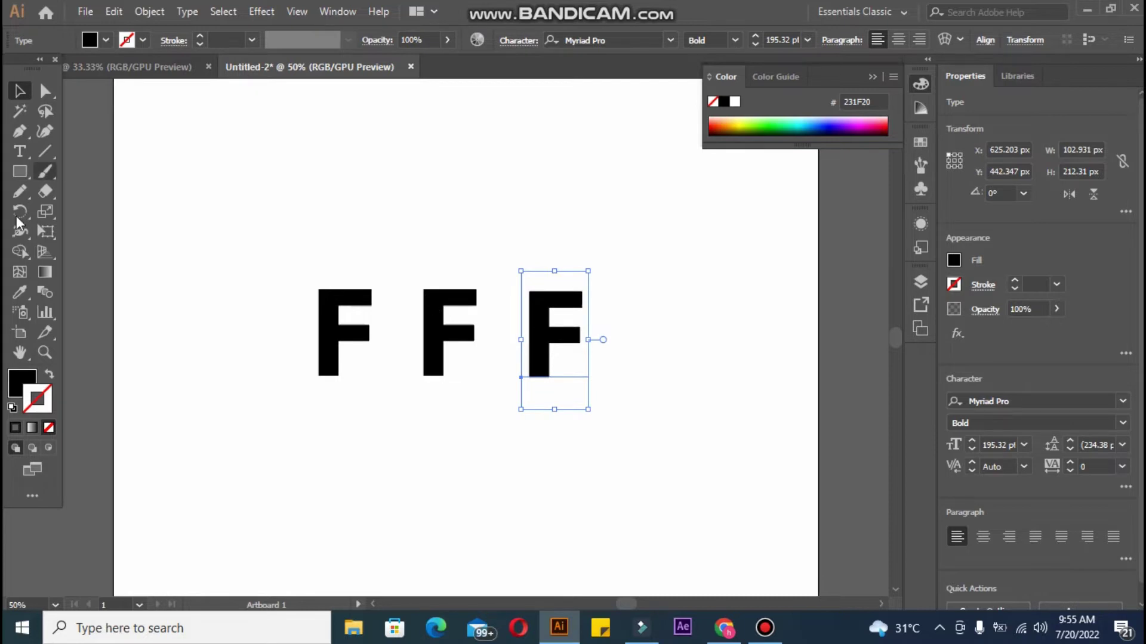
Fill the rightmost F orange with no stroke
click(21, 292)
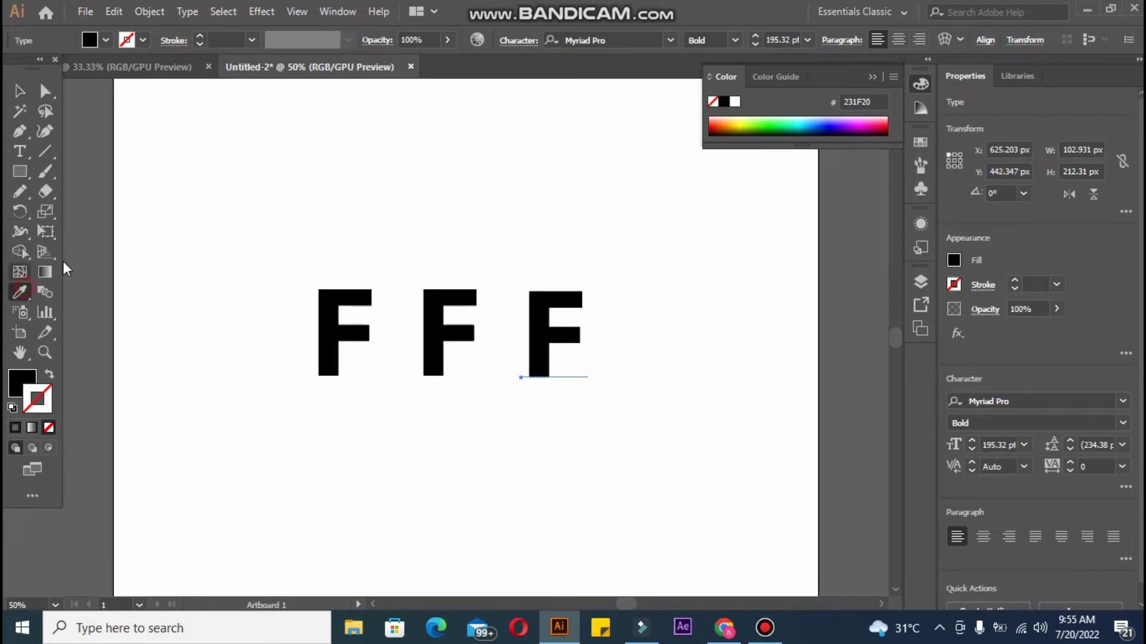
click(720, 117)
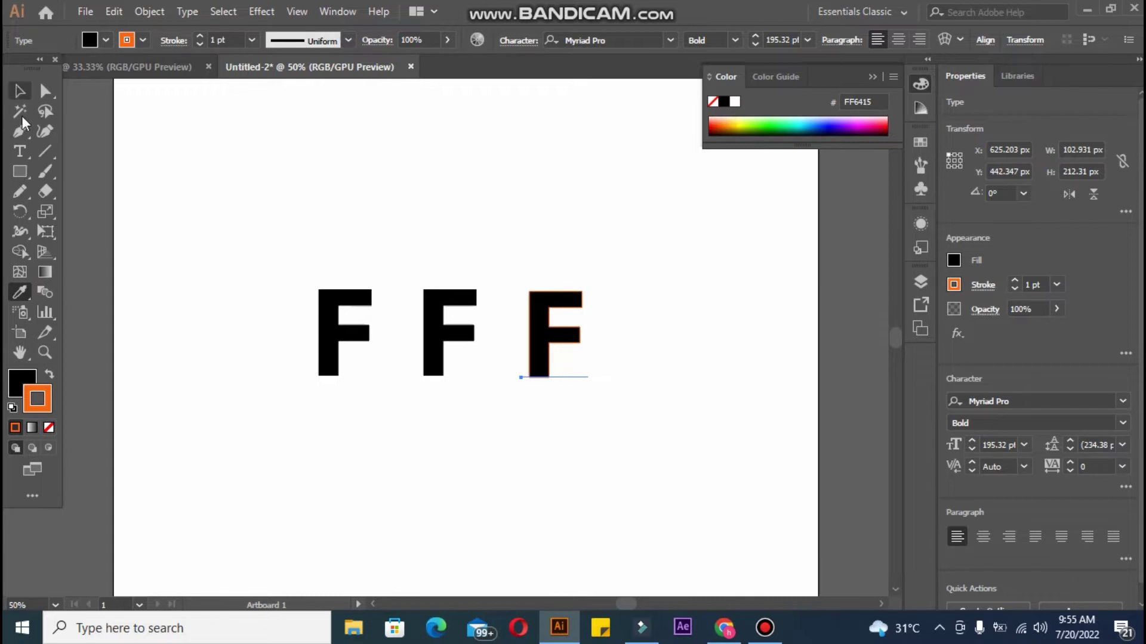
click(49, 375)
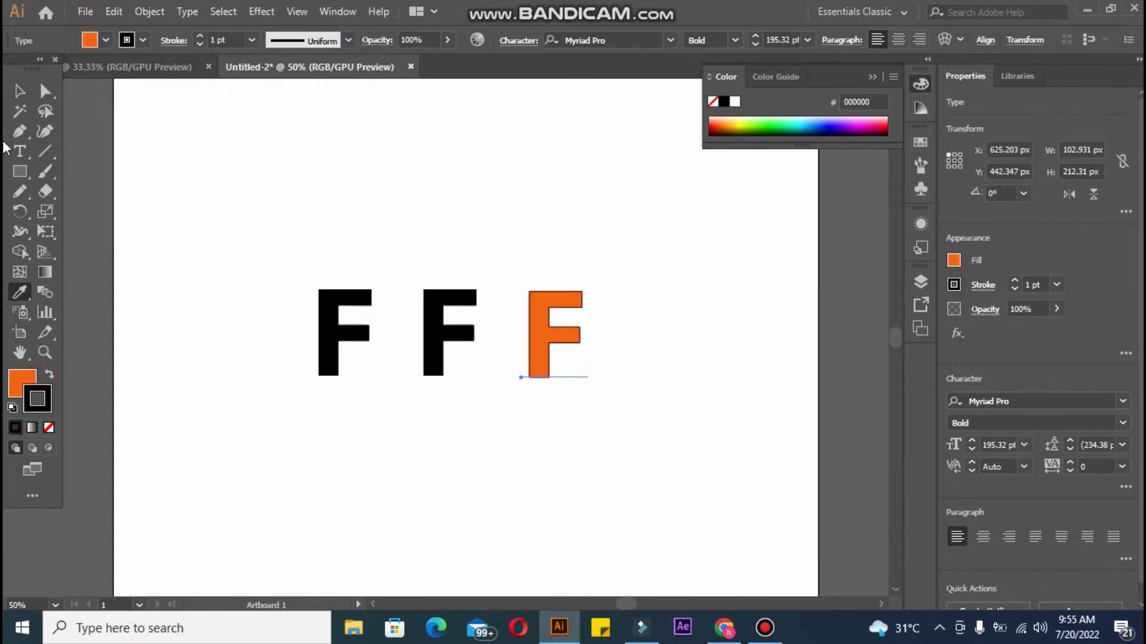
click(49, 429)
click(20, 91)
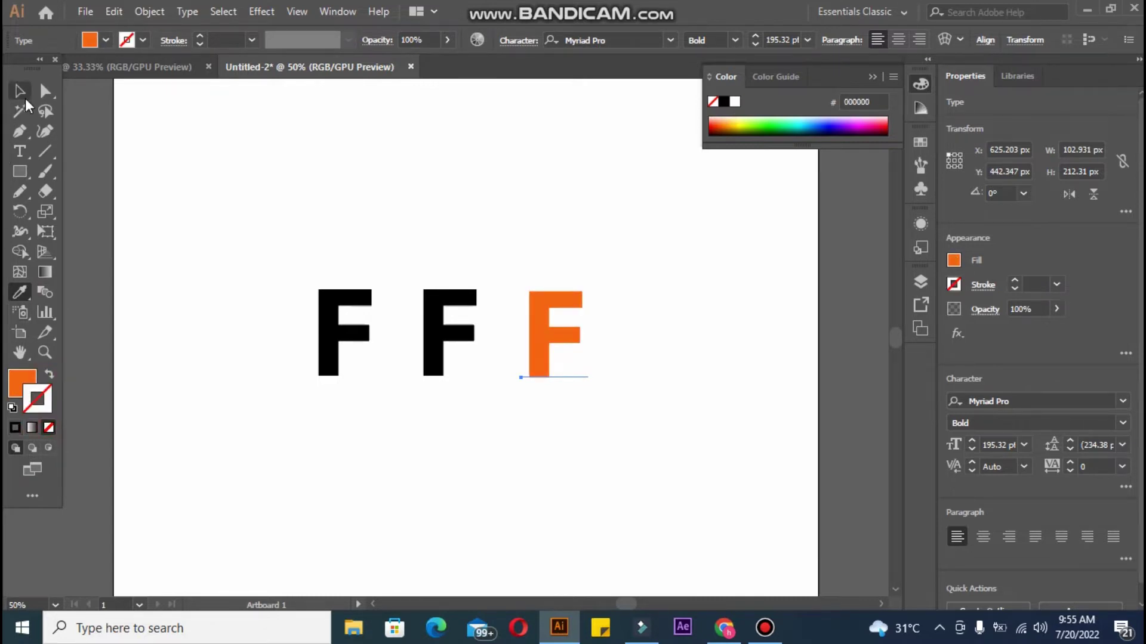
click(205, 218)
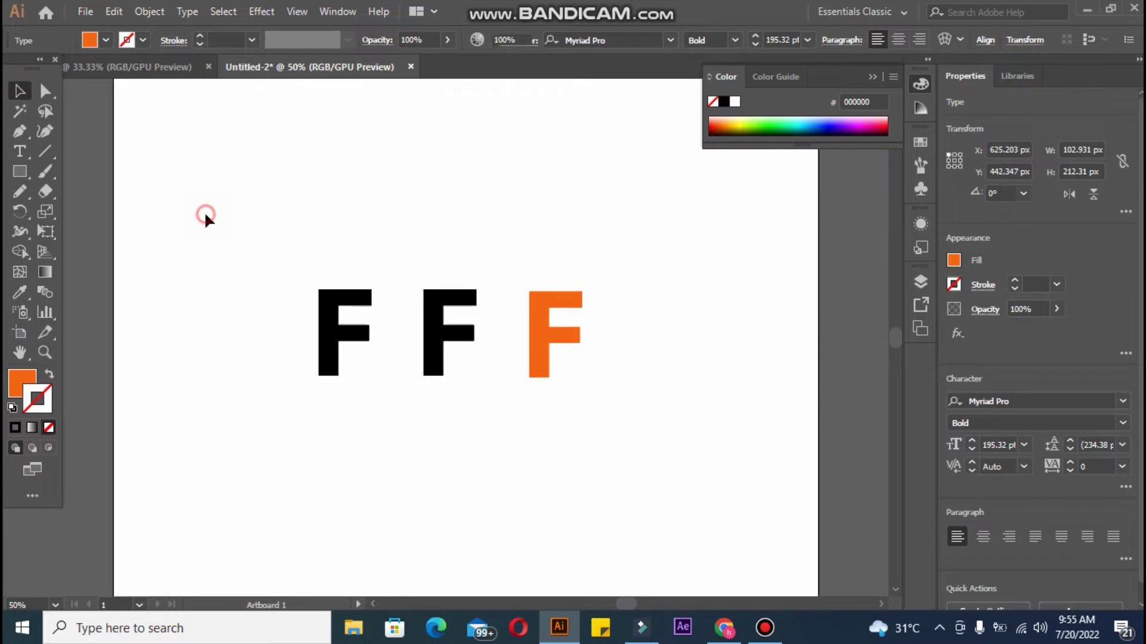
Fill the middle F green with no stroke
click(429, 361)
click(20, 292)
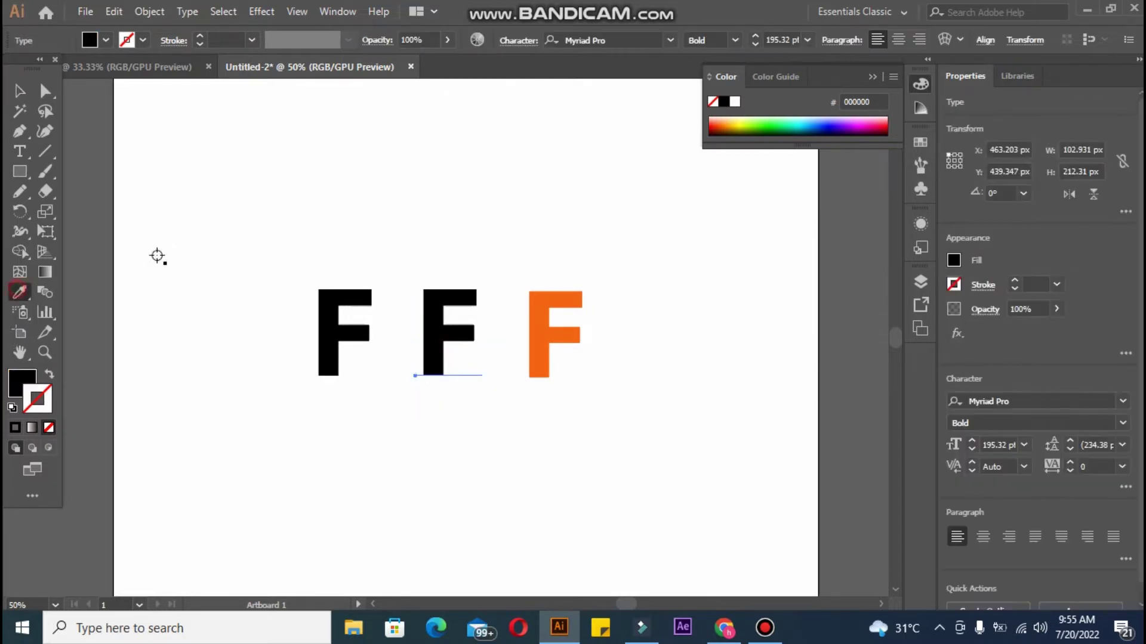
key(x)
click(750, 125)
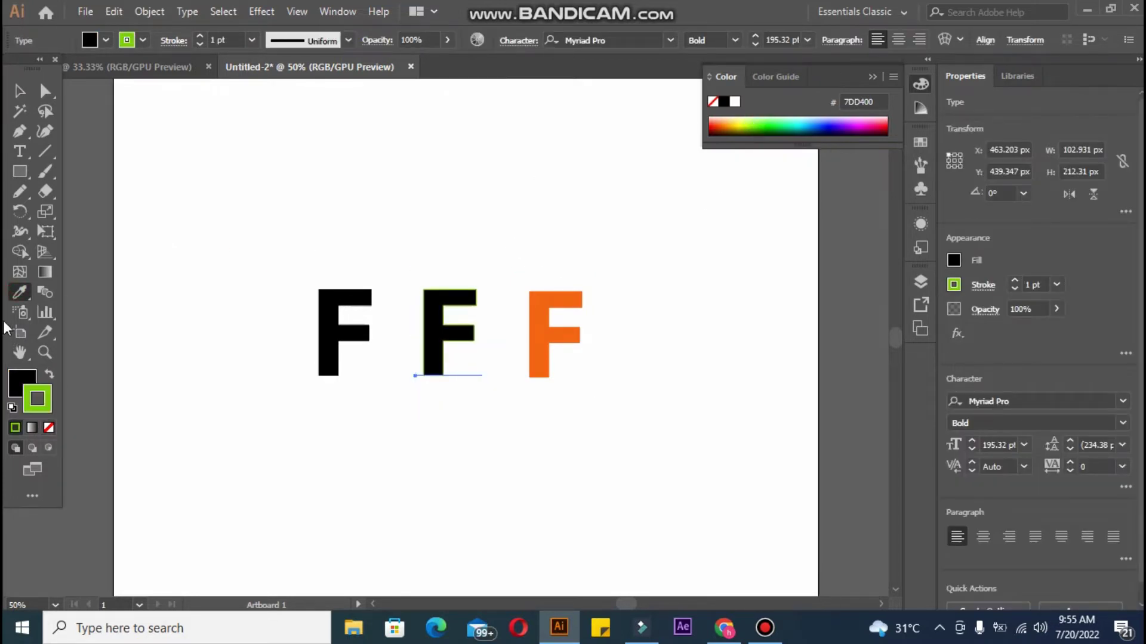
click(48, 375)
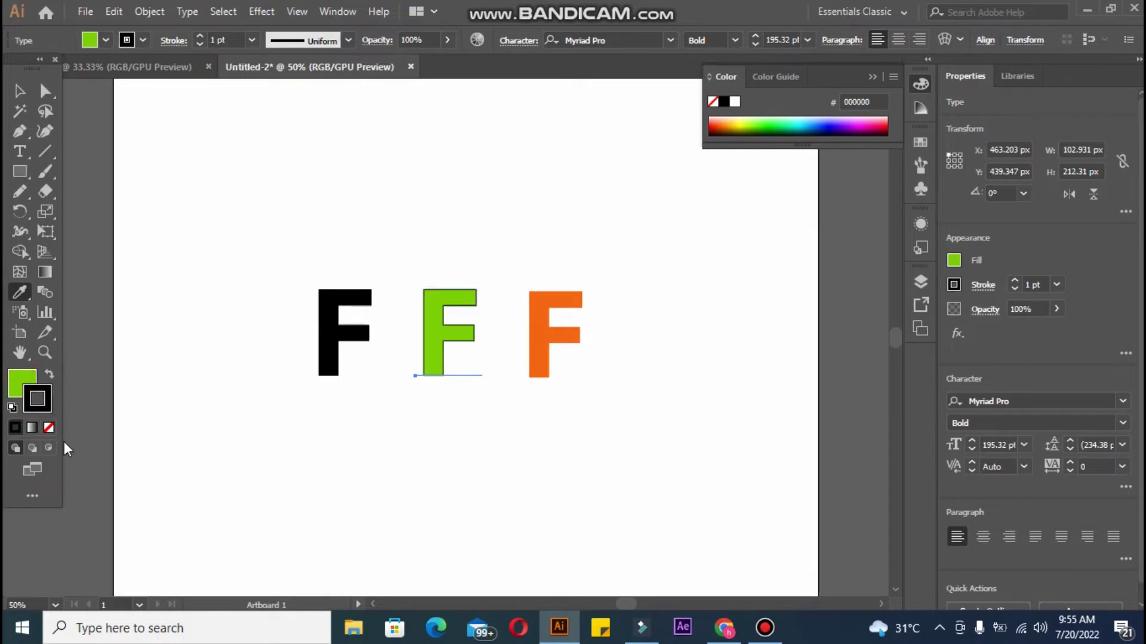
click(48, 428)
click(20, 91)
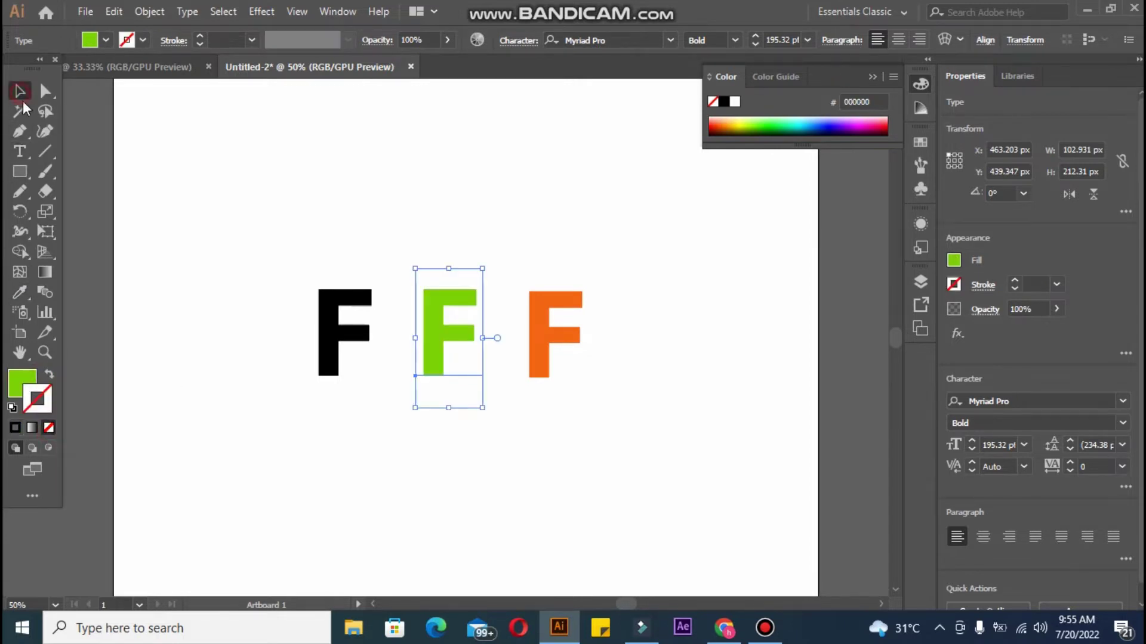
click(186, 298)
Fill the leftmost F blue with no stroke
click(343, 331)
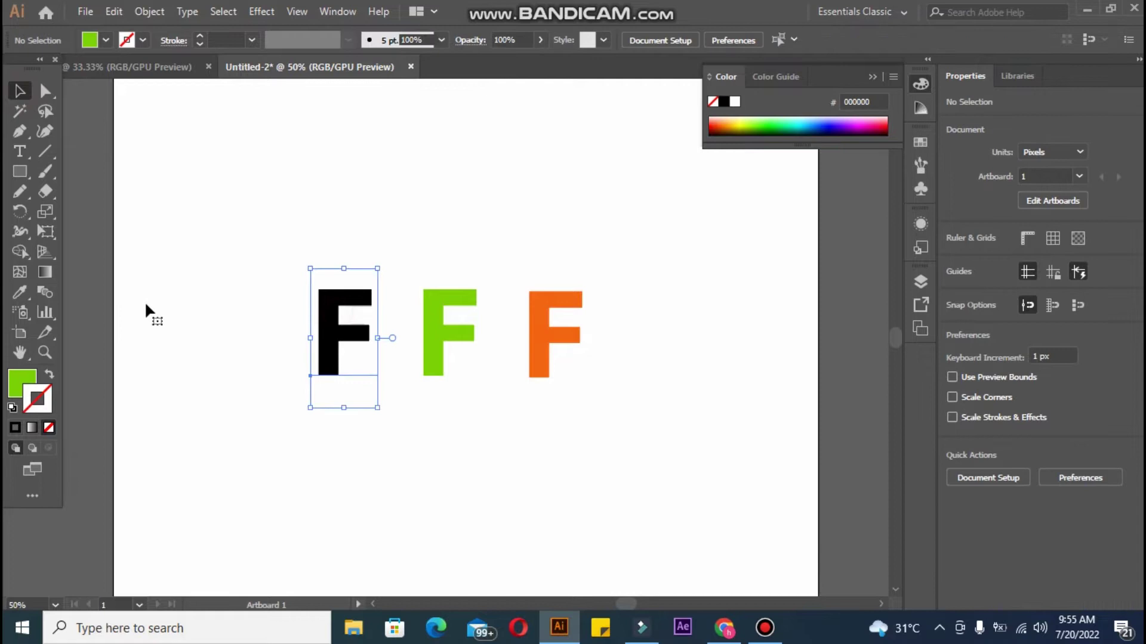
click(20, 292)
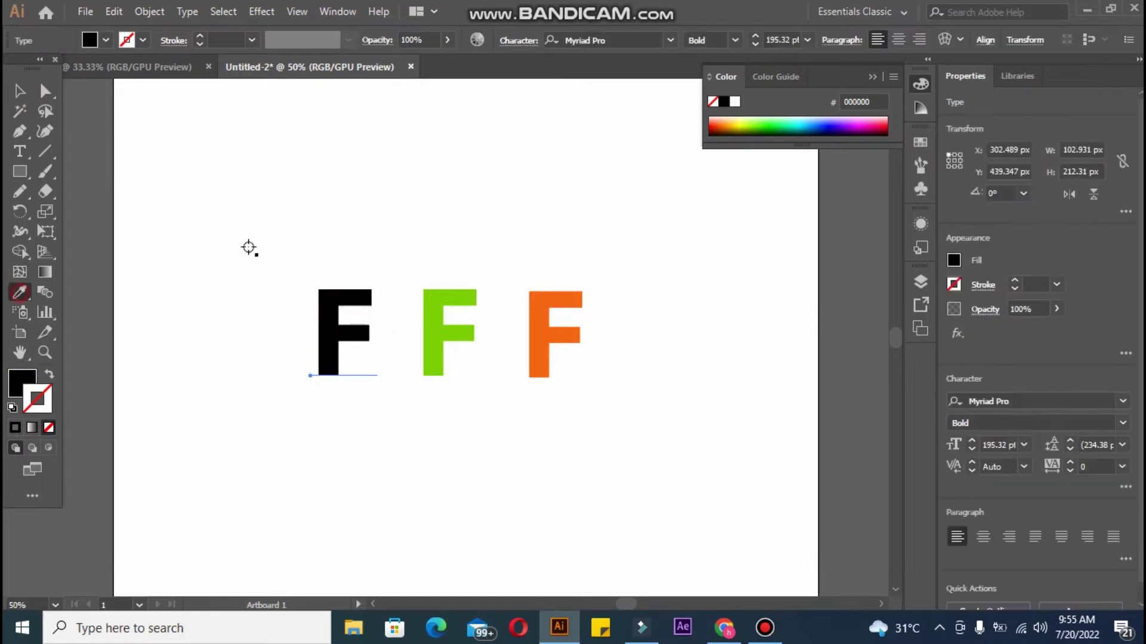
click(815, 120)
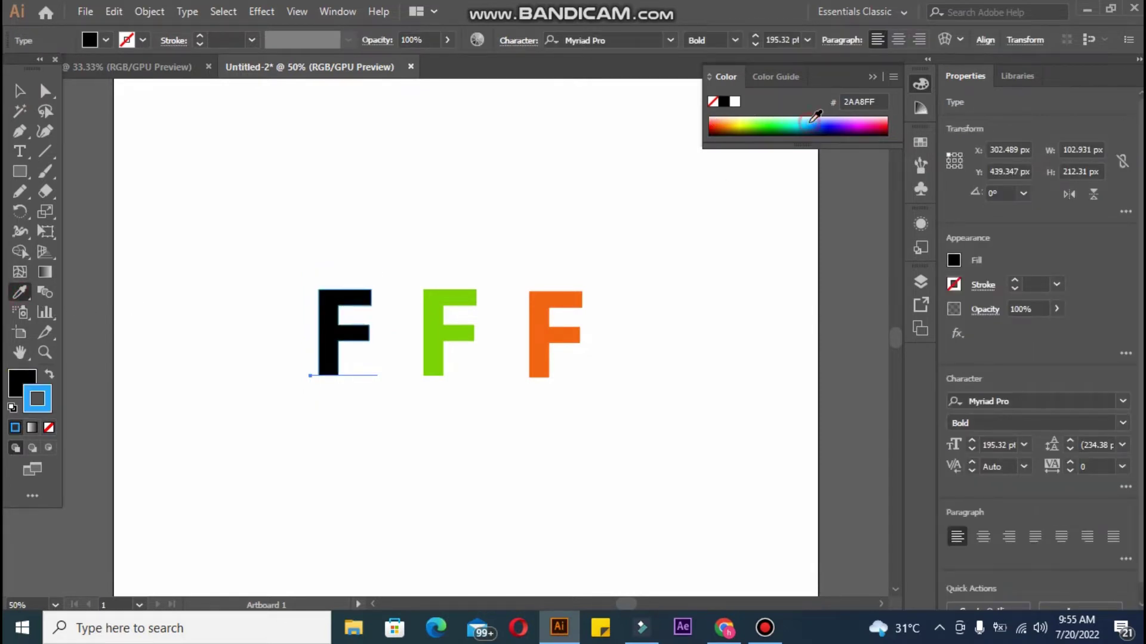
click(50, 374)
click(49, 427)
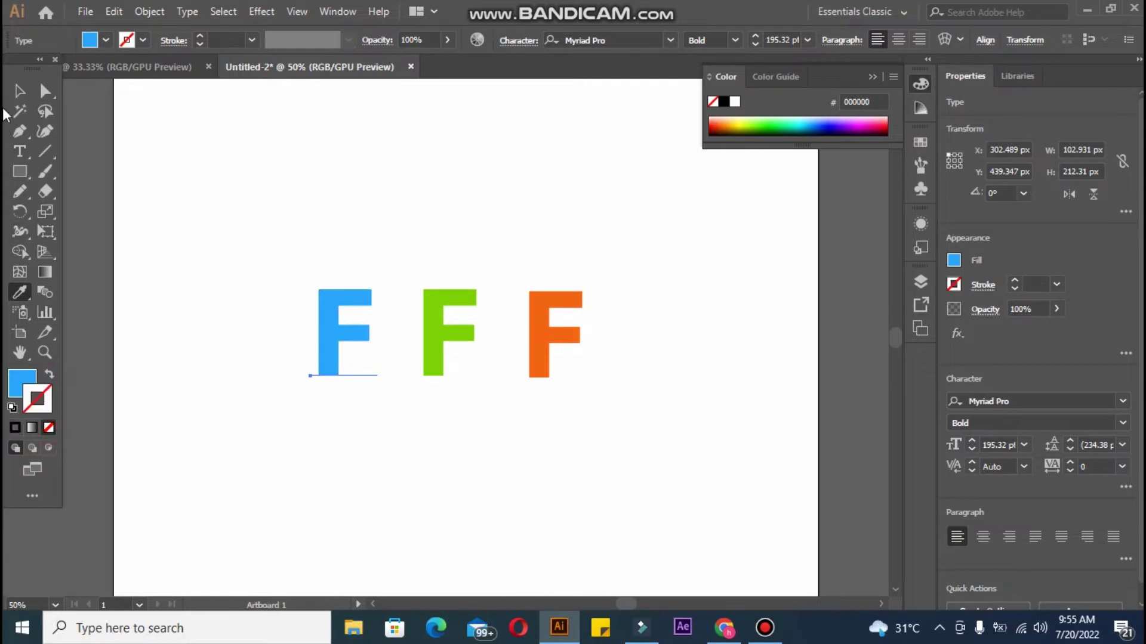
click(19, 90)
Recolour the right F yellow with no stroke, then select all three letters at 100% zoom
click(542, 332)
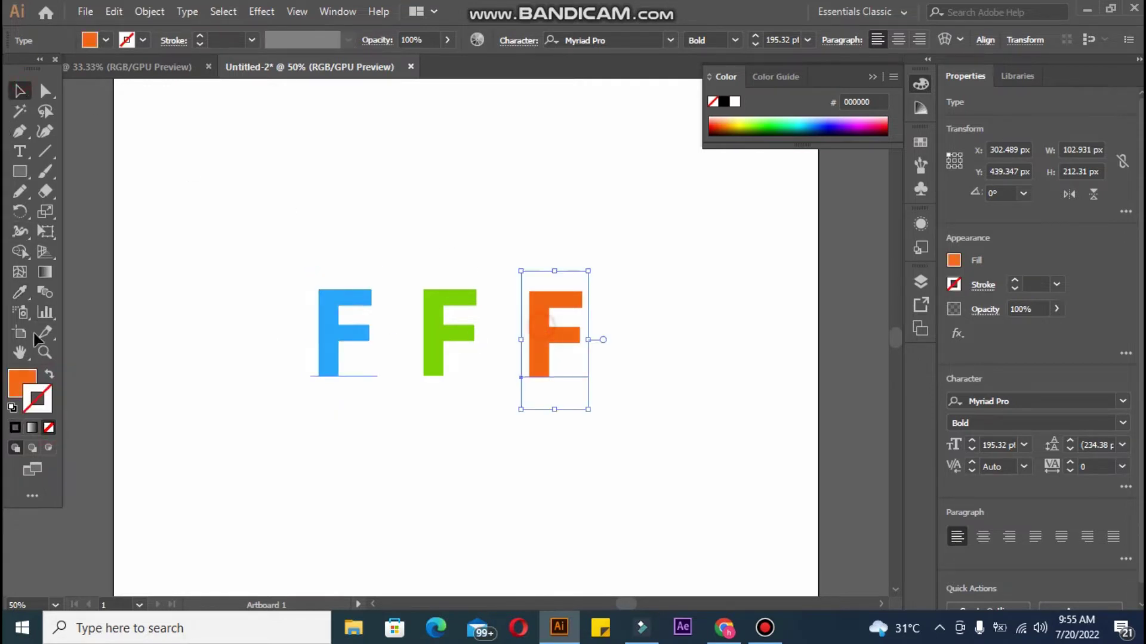
click(20, 292)
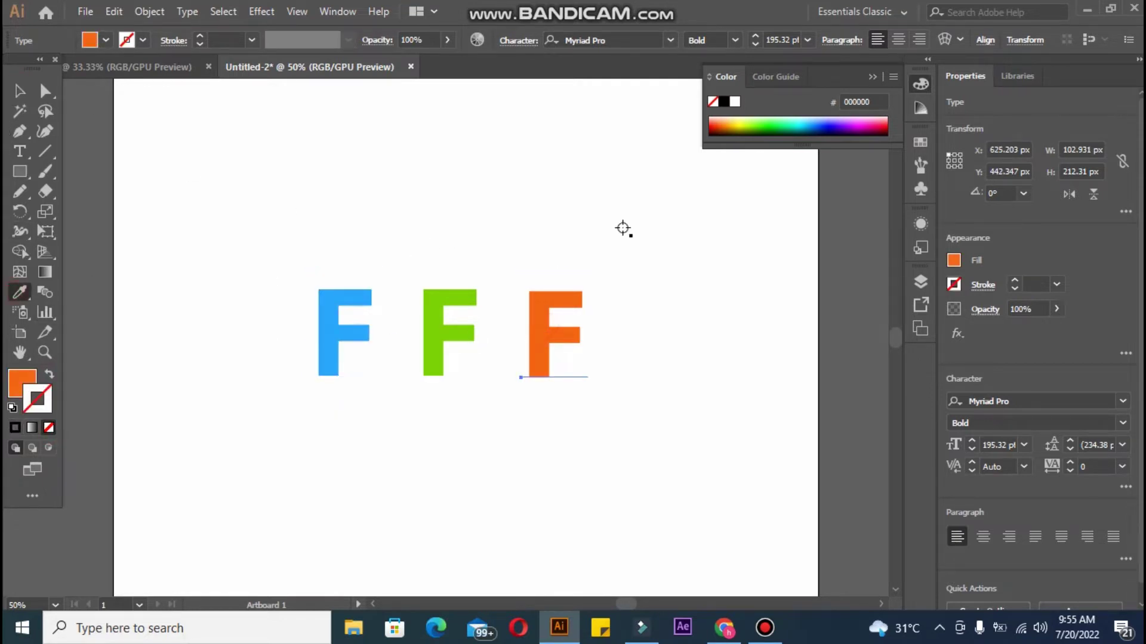
click(744, 117)
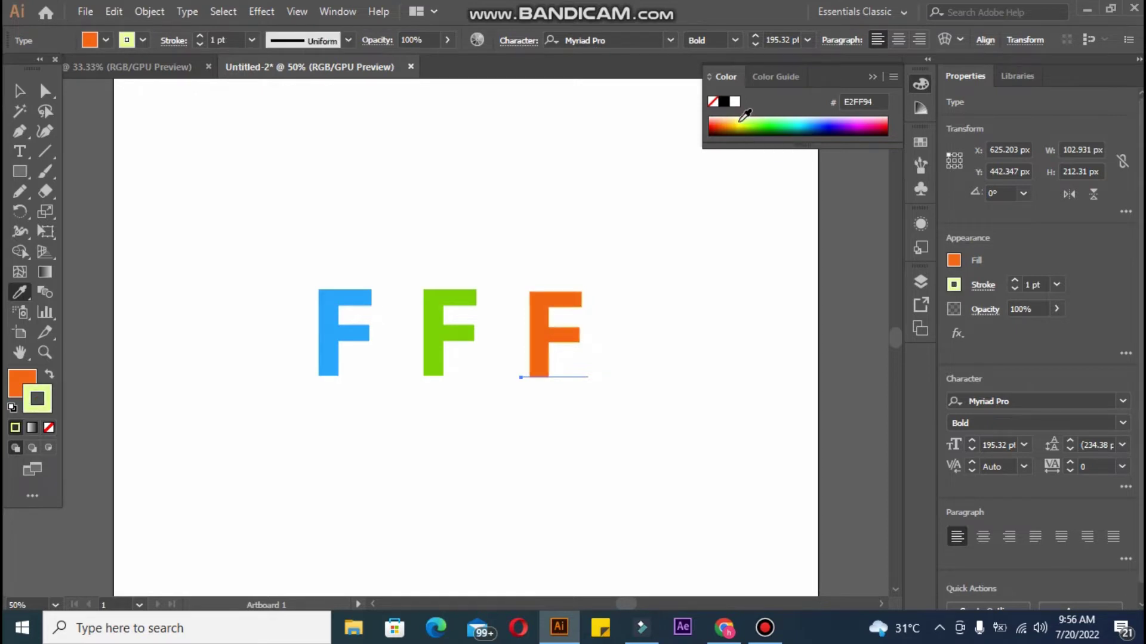
click(738, 117)
click(50, 375)
click(49, 427)
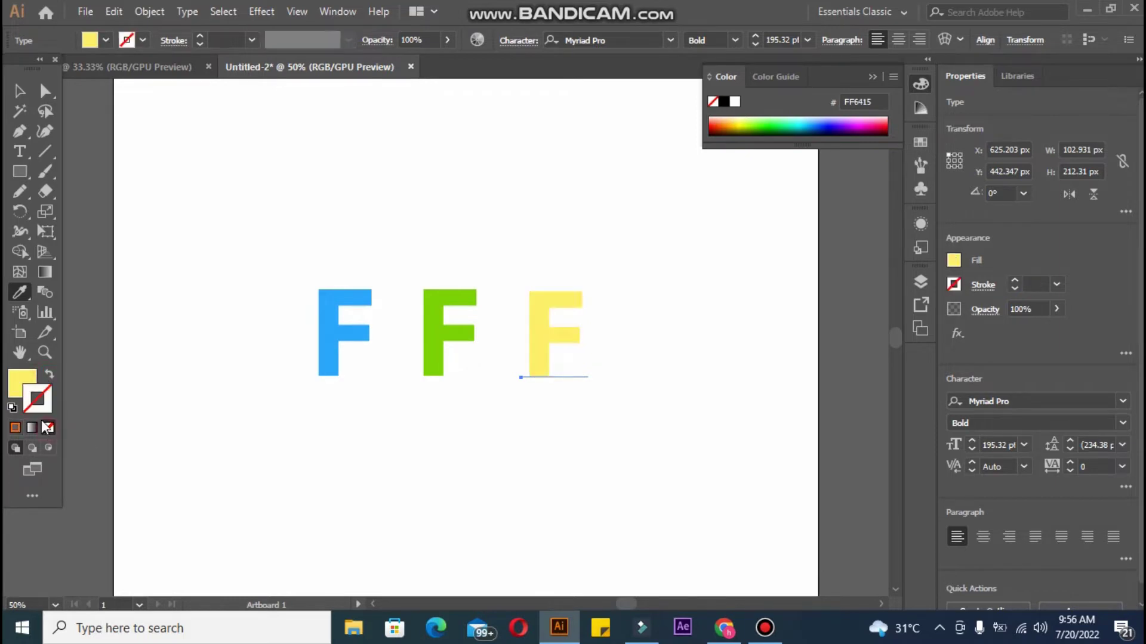
click(20, 91)
drag(276, 207, 653, 496)
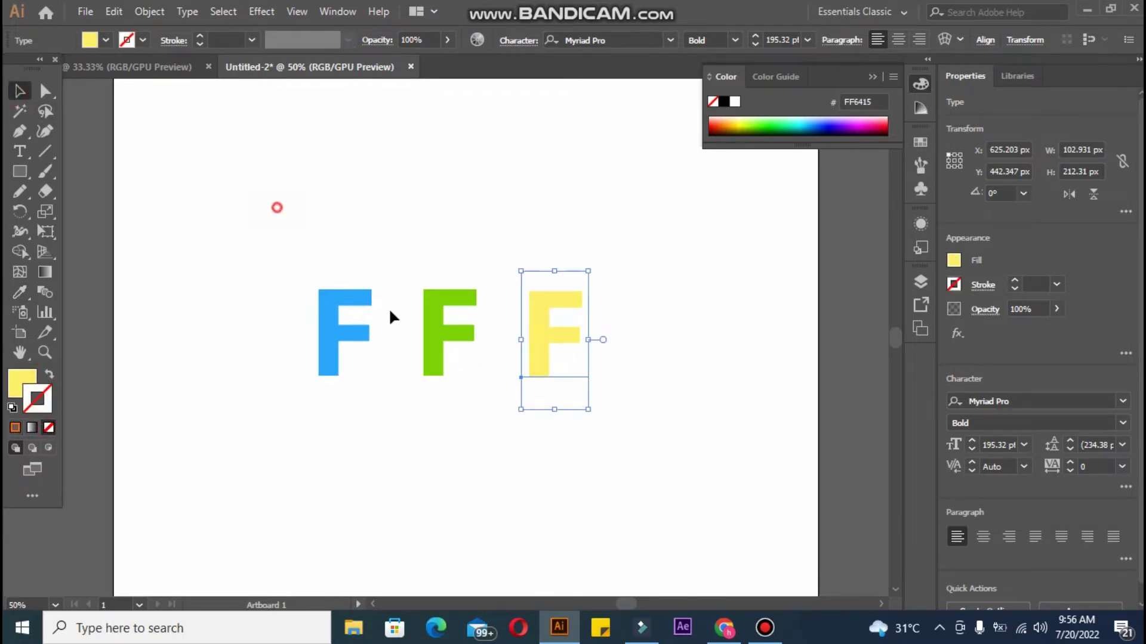
key(ctrl+plus)
key(ctrl+plus)
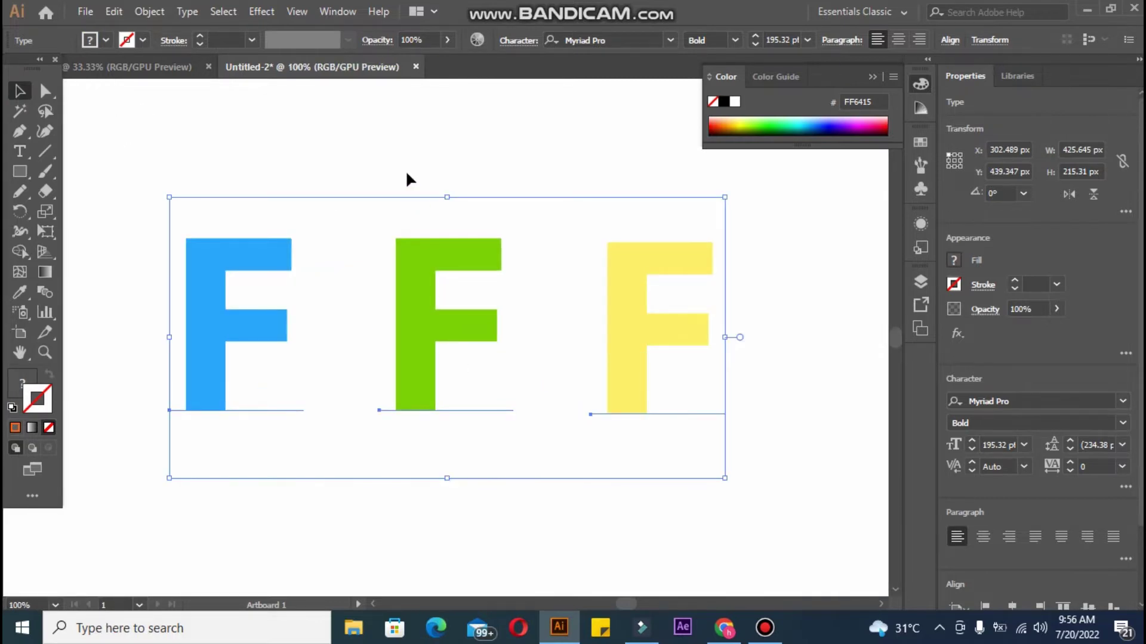
Convert the blue F to outlines with Create Outlines and select the resulting group
click(270, 291)
right_click(231, 264)
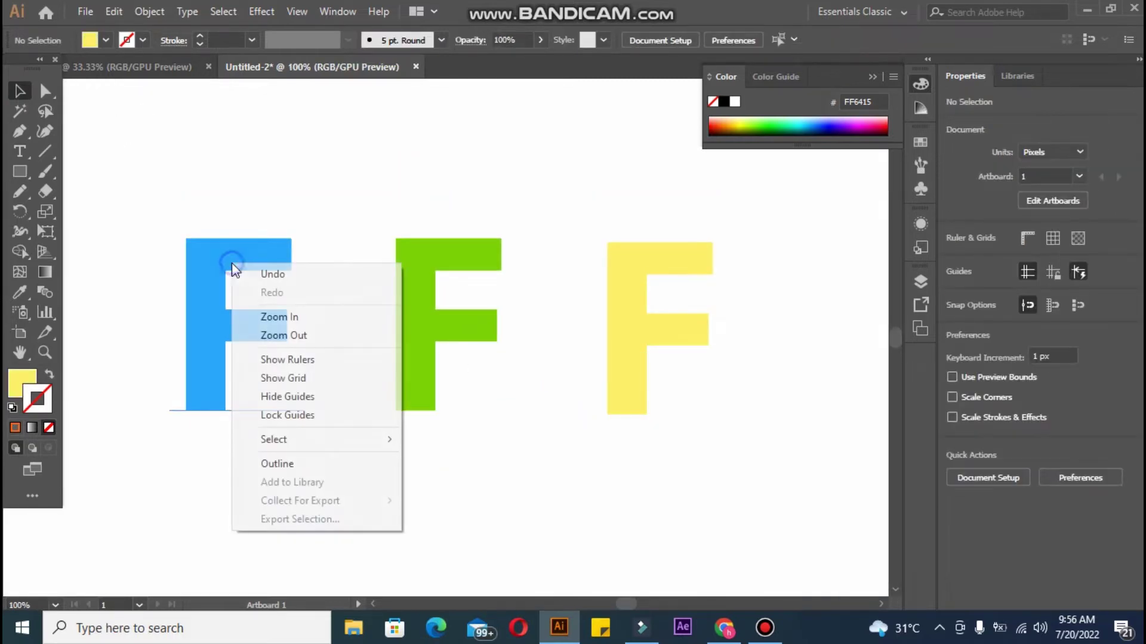
click(204, 268)
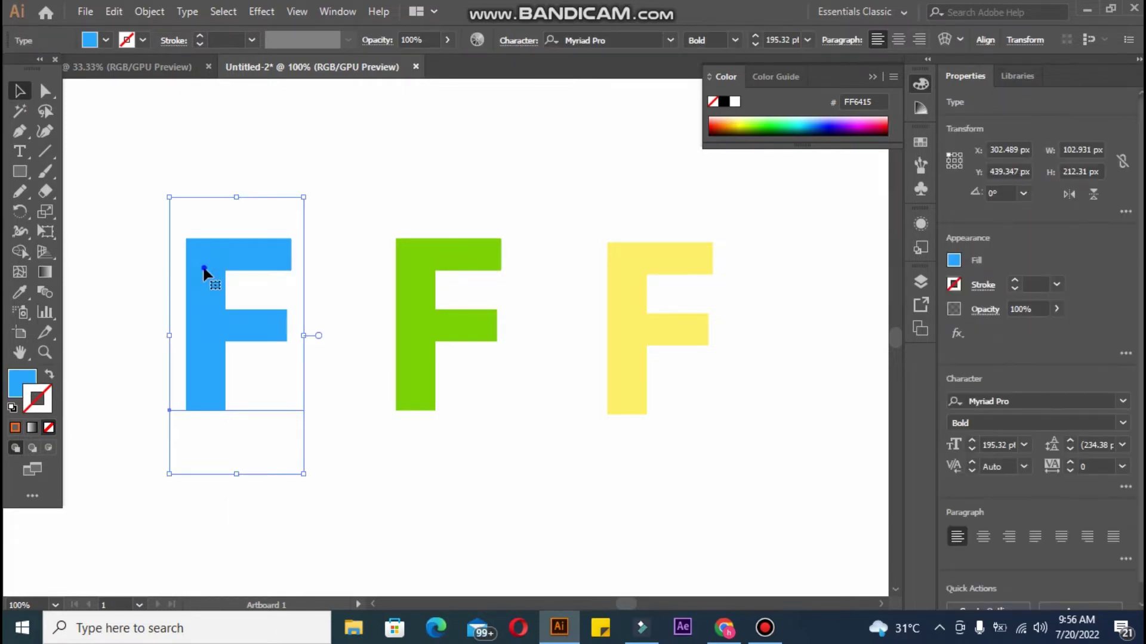
right_click(203, 269)
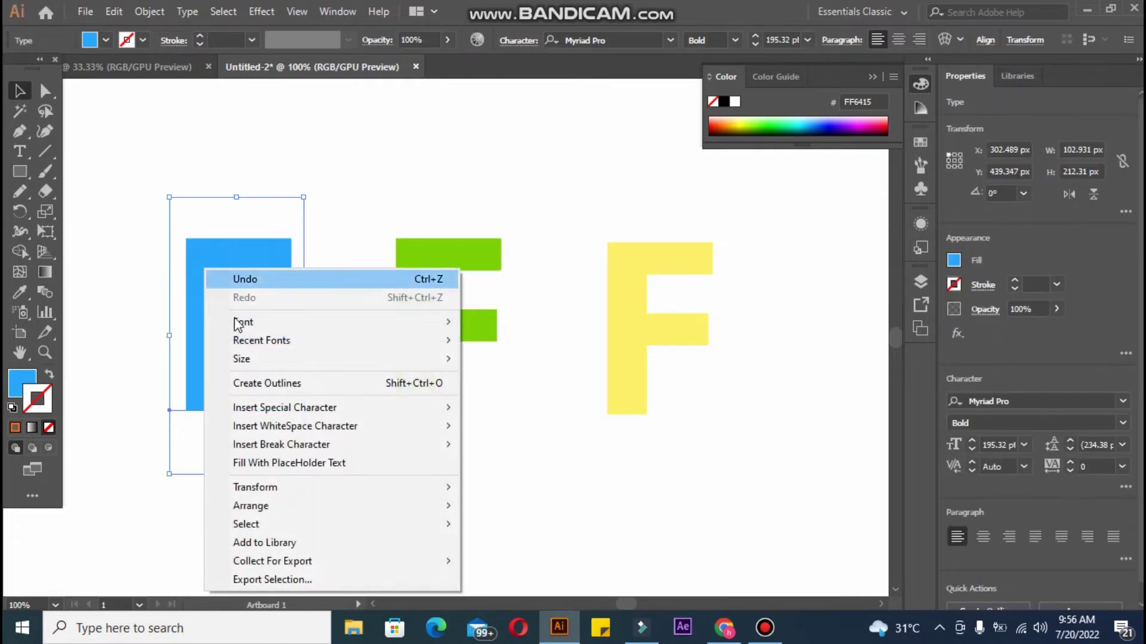
click(267, 383)
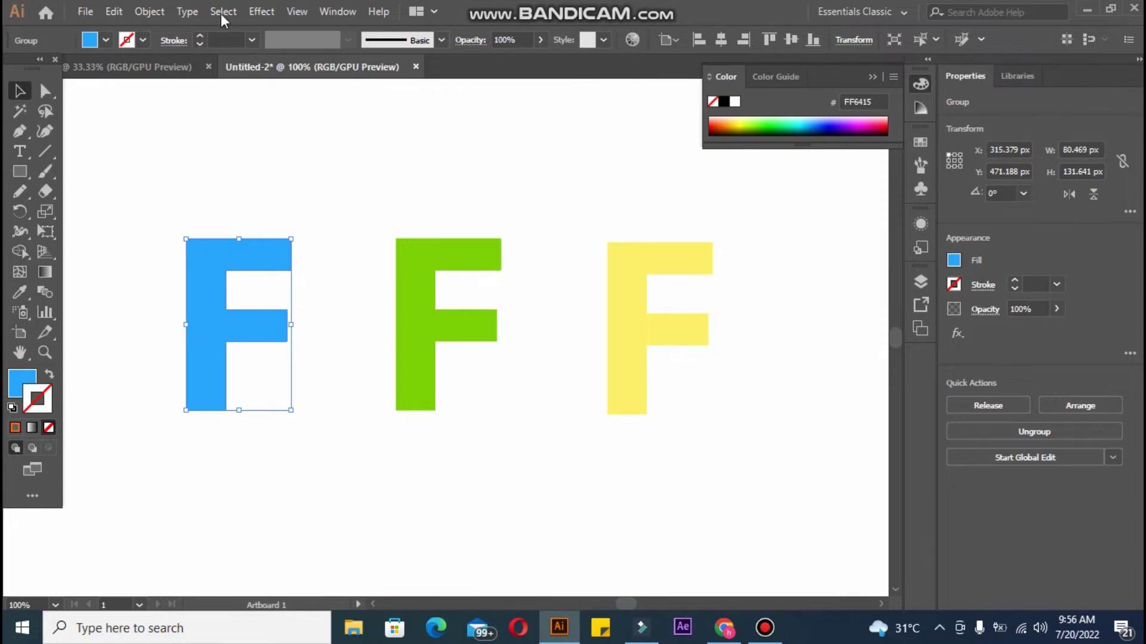
click(188, 12)
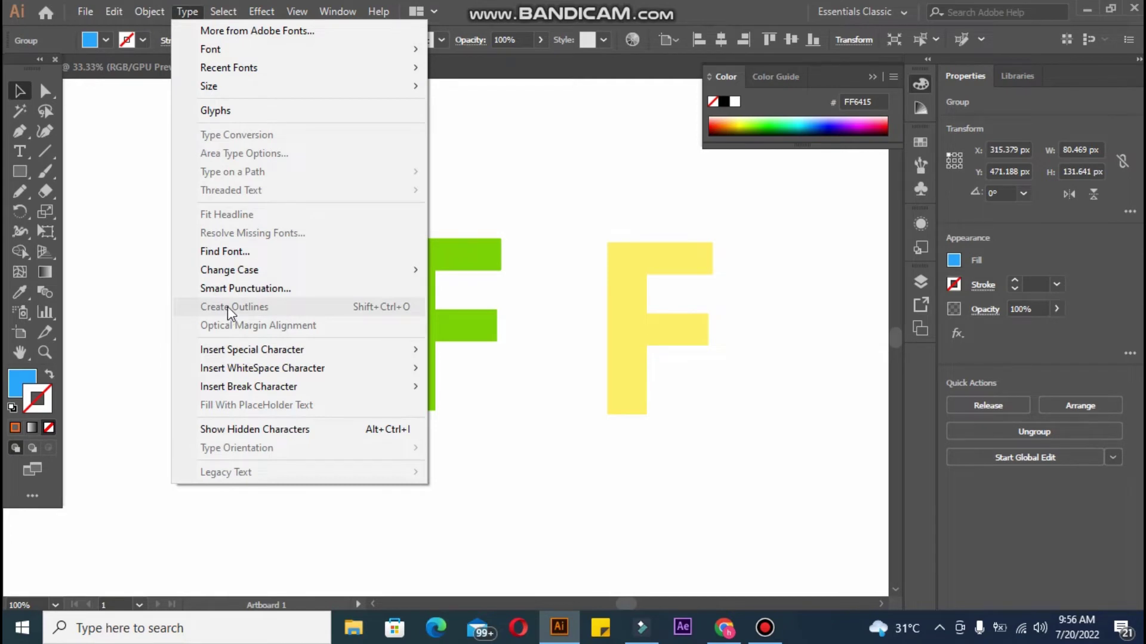
click(117, 209)
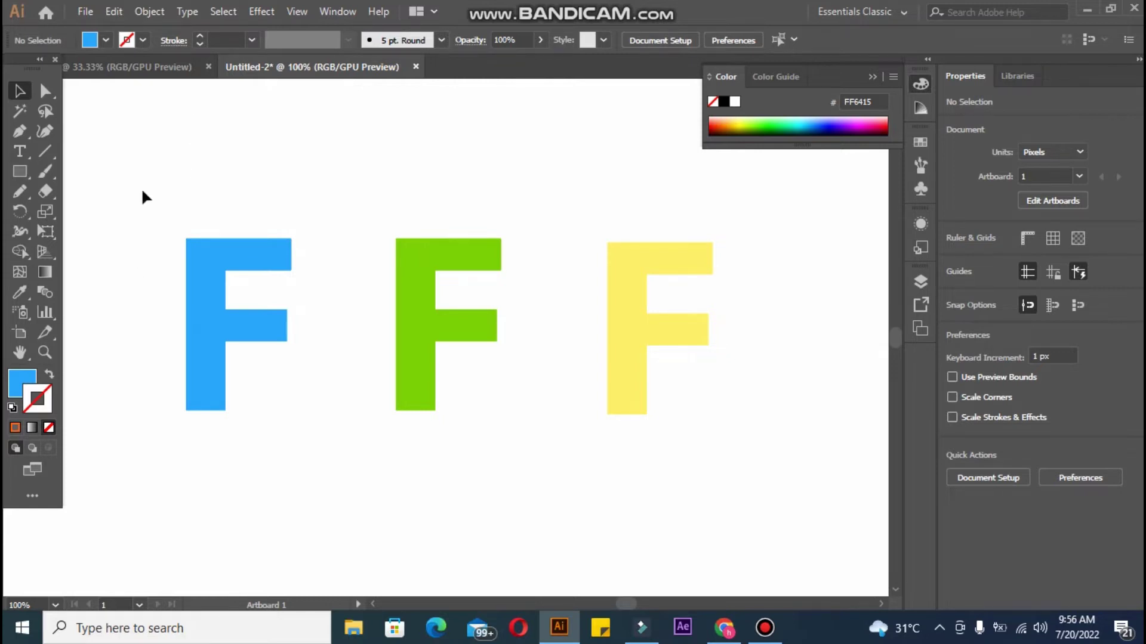
click(273, 400)
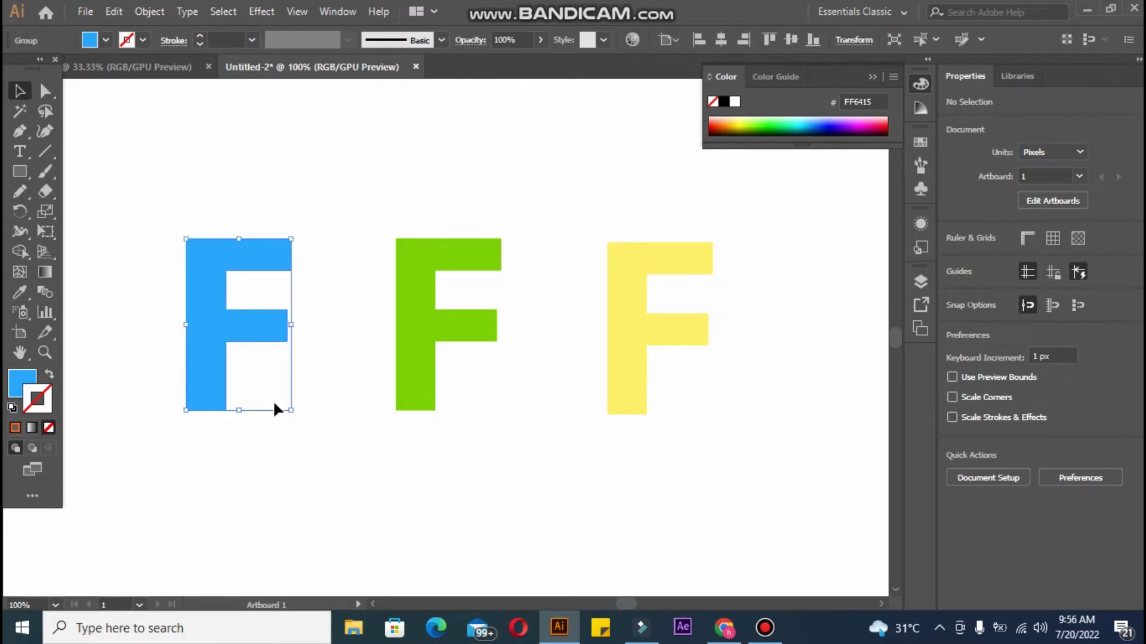
Drag the blue F's live corner widget to round all corners to 12.11 px
click(44, 93)
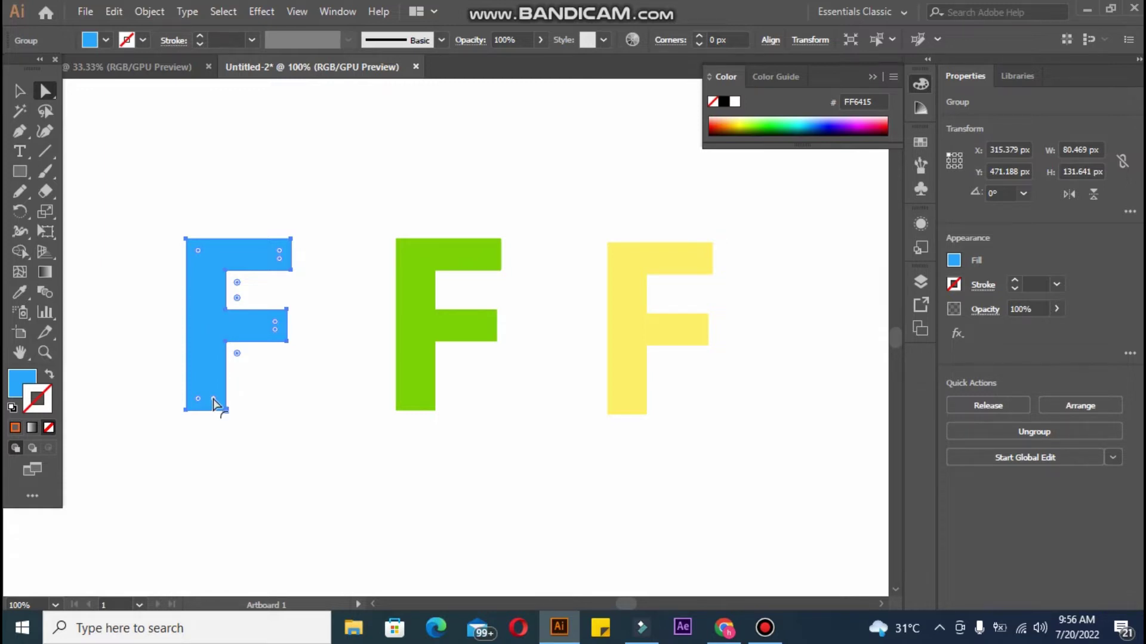
drag(214, 400, 215, 401)
key(ctrl+plus)
key(ctrl+plus)
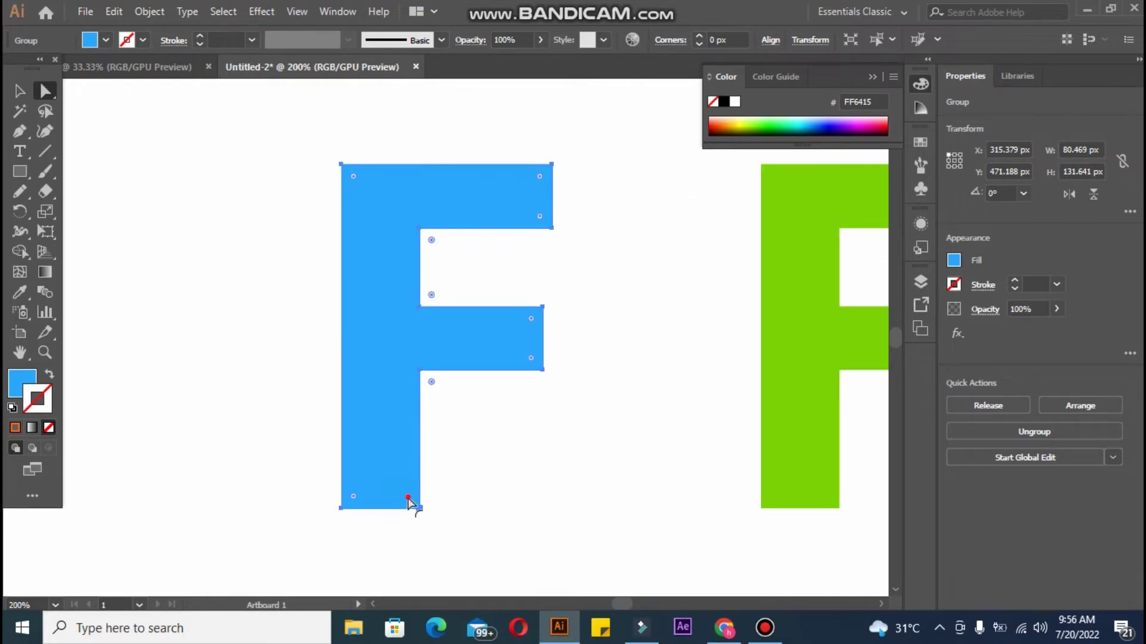
drag(408, 499, 373, 388)
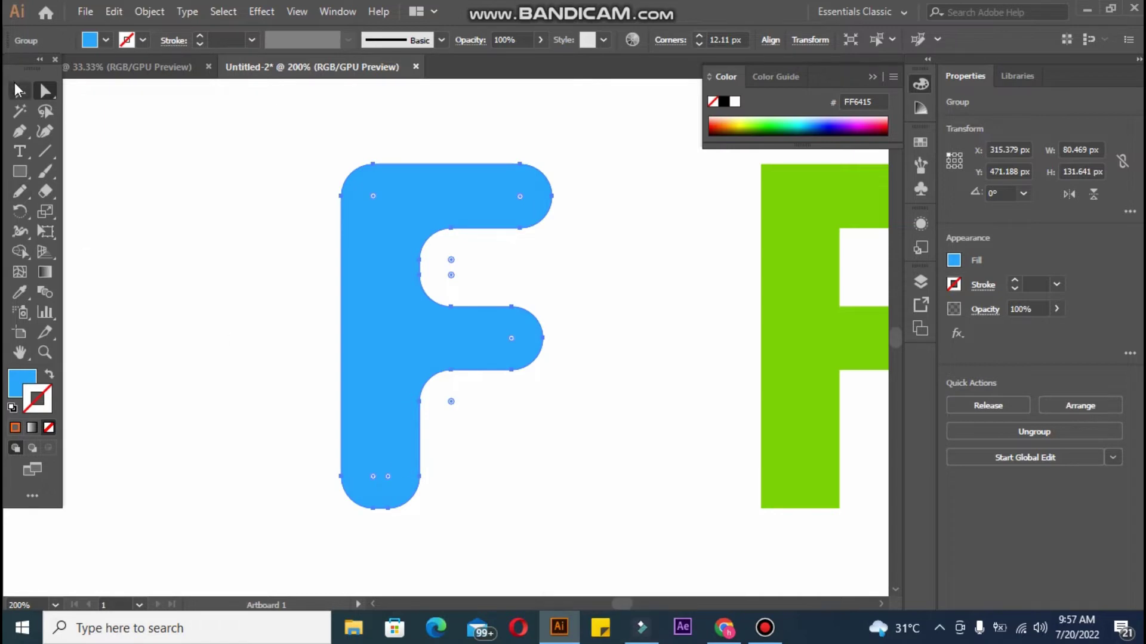
Zoom out to show all three letters and select the green F
click(18, 90)
click(234, 309)
key(ctrl+minus)
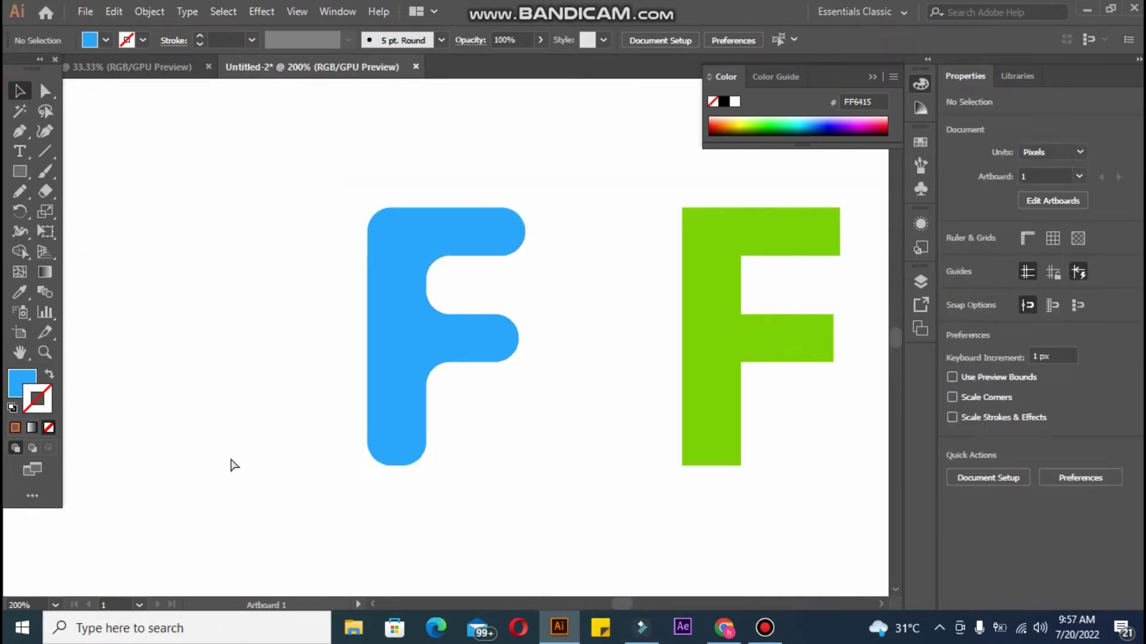
key(ctrl+minus)
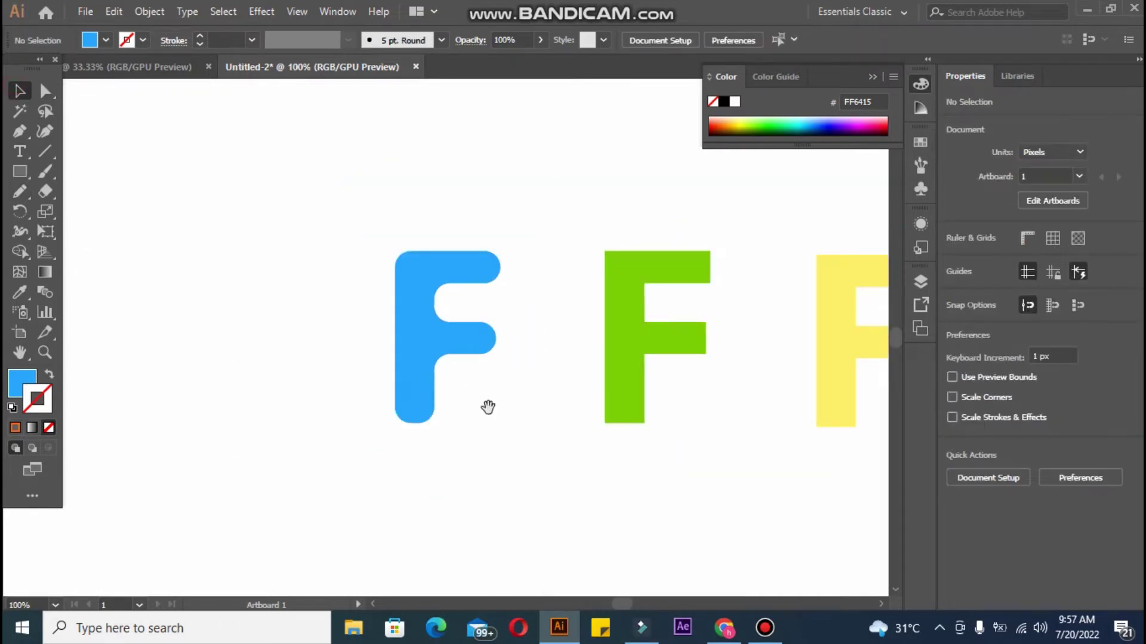
drag(488, 407, 202, 424)
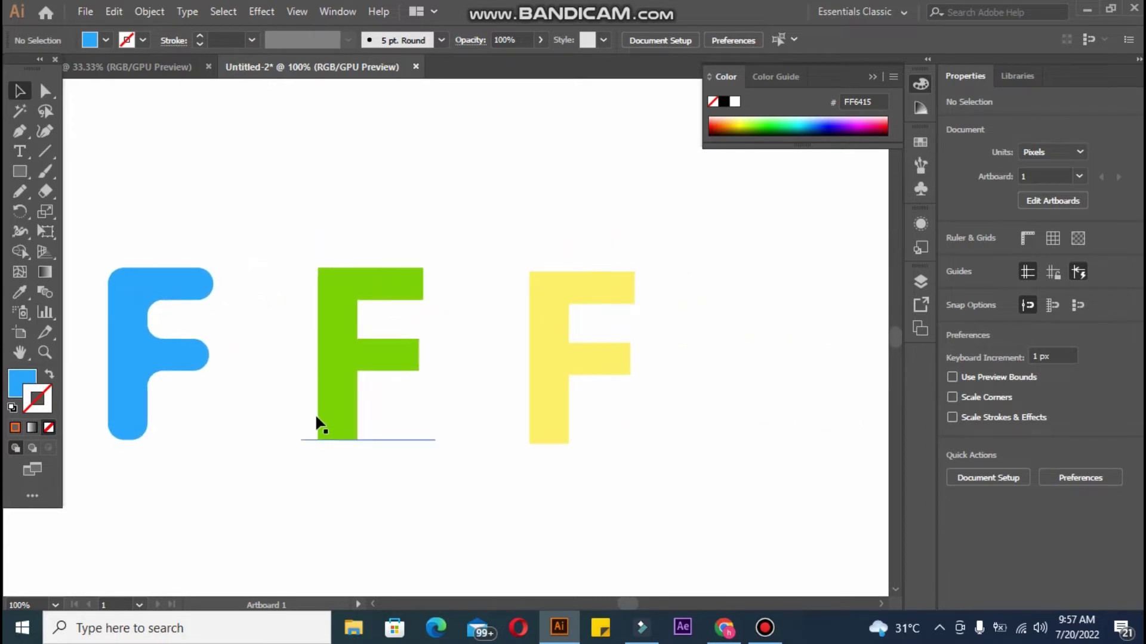
click(332, 418)
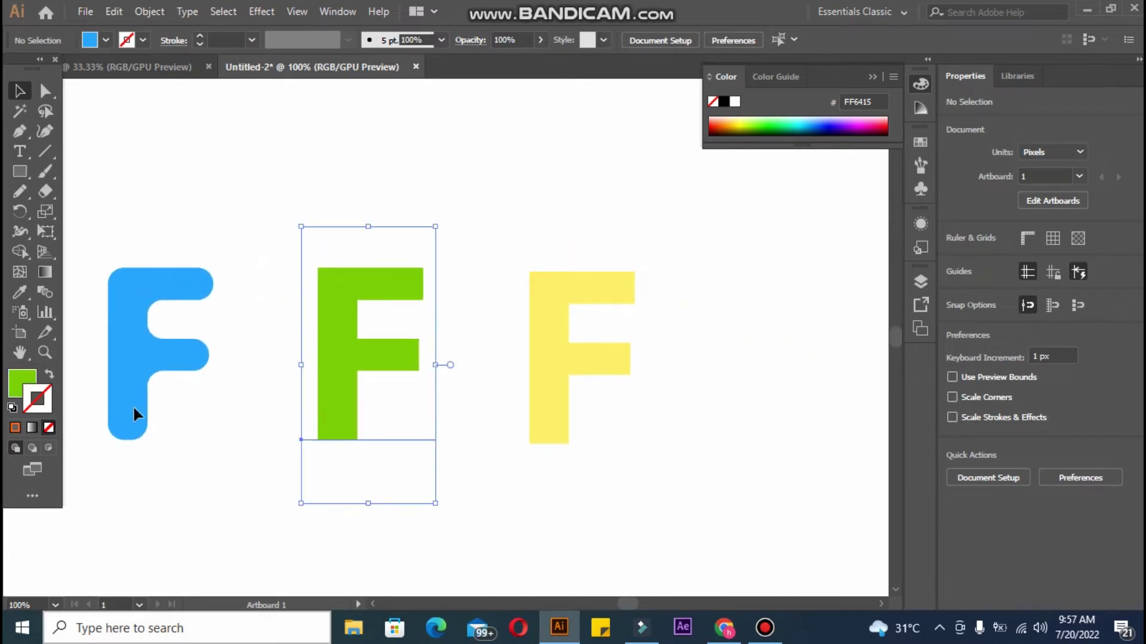
Convert the green F text to outlines with Create Outlines
click(47, 92)
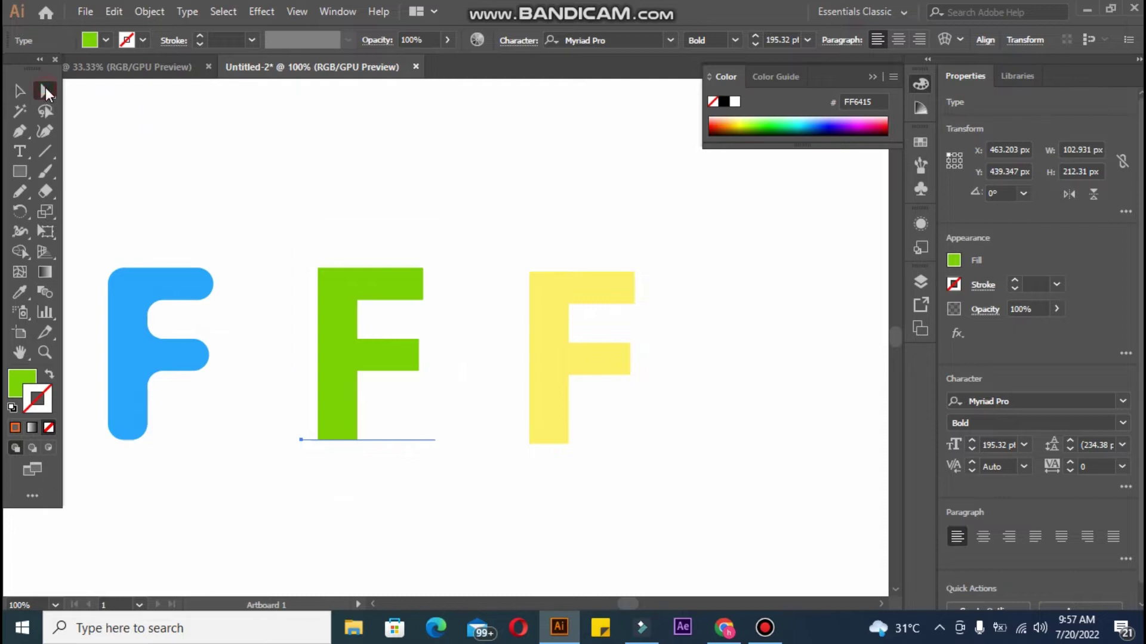
click(17, 93)
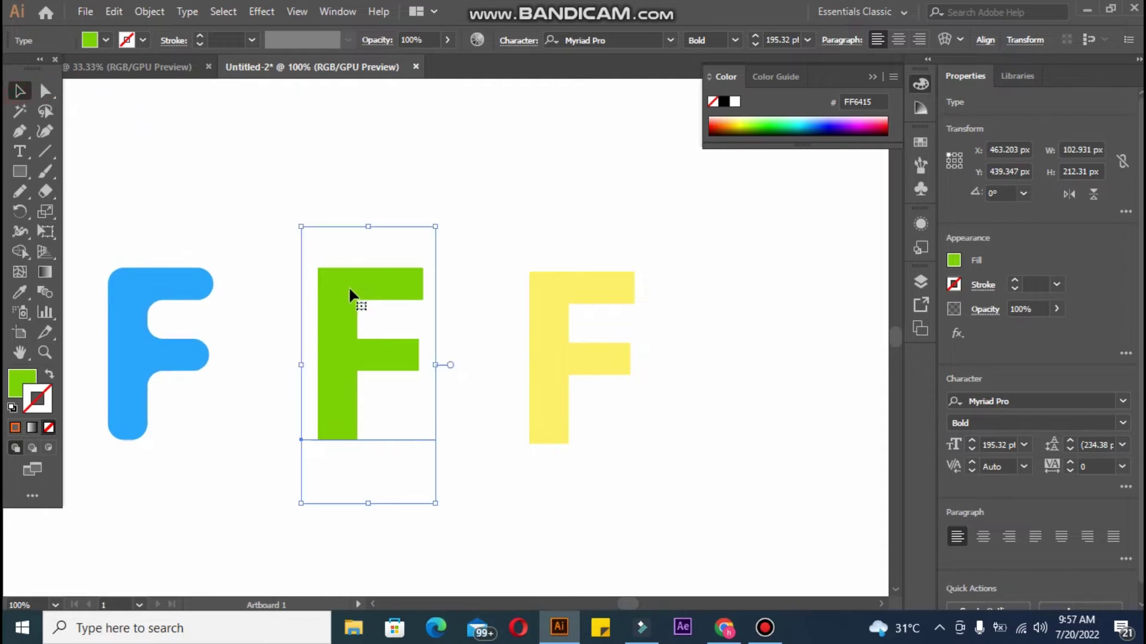
right_click(351, 281)
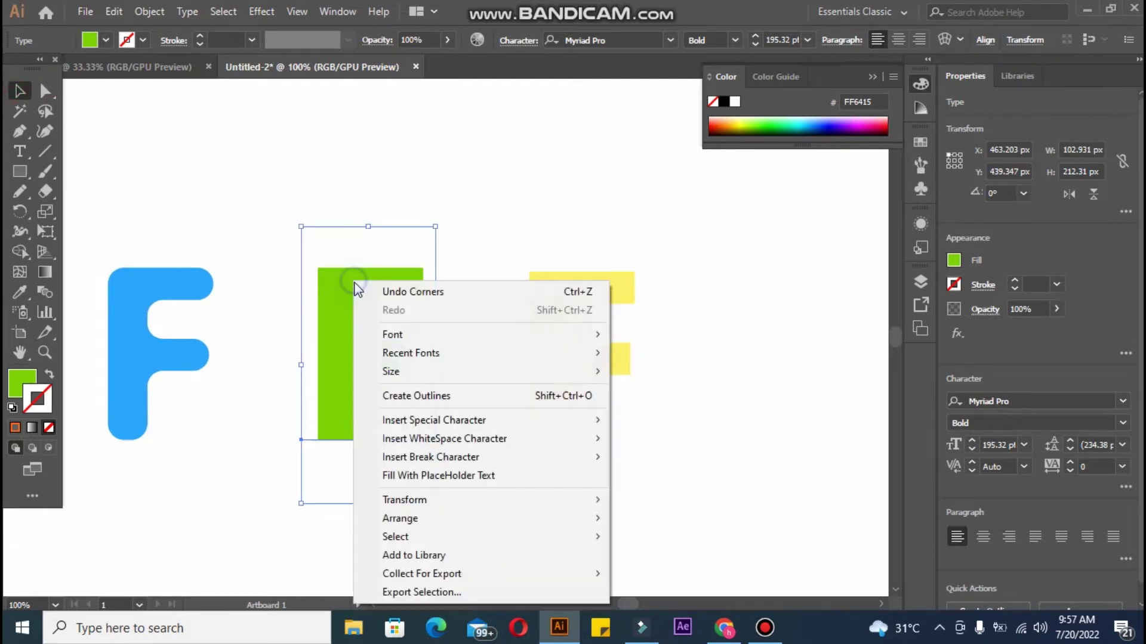
click(411, 396)
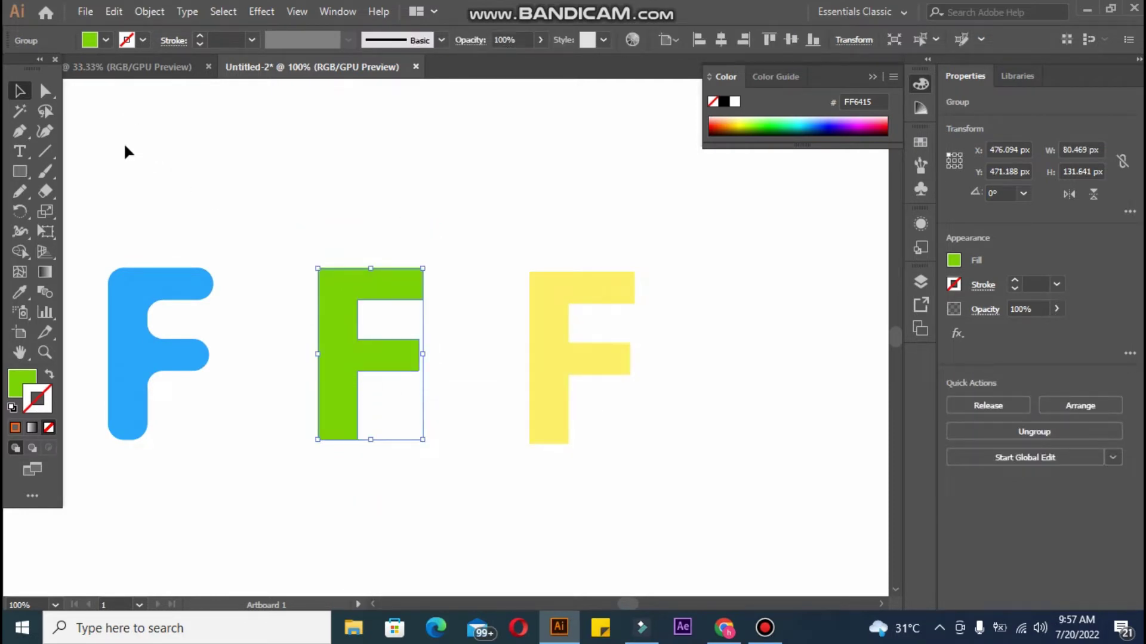
Give the green F's corners an inverted round style of about 11.12 px
click(46, 91)
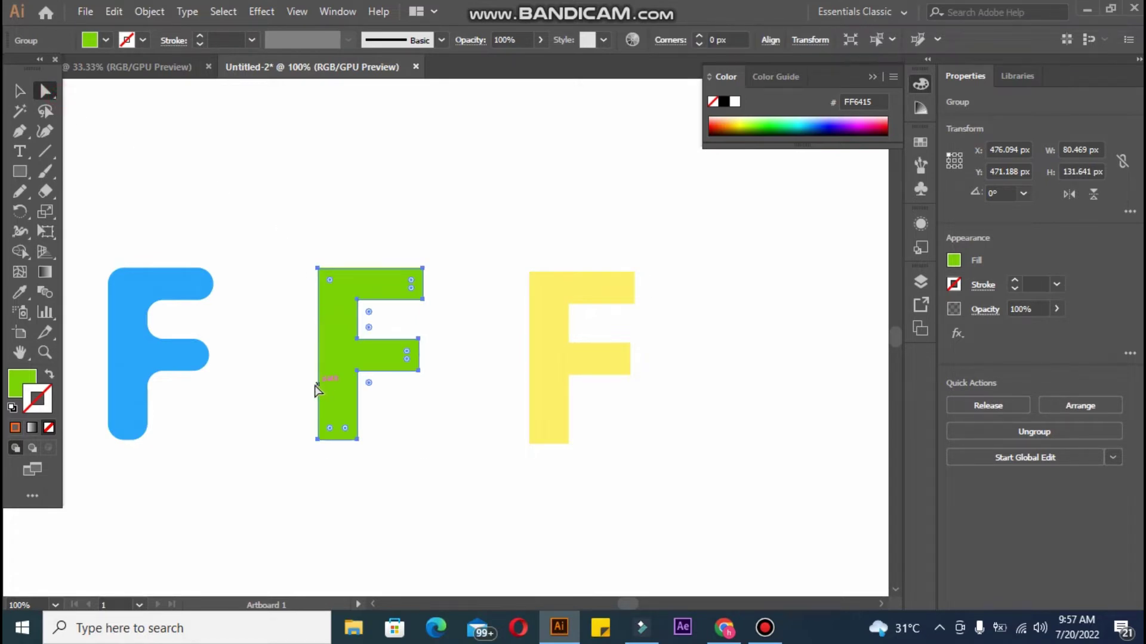
key(ctrl+plus)
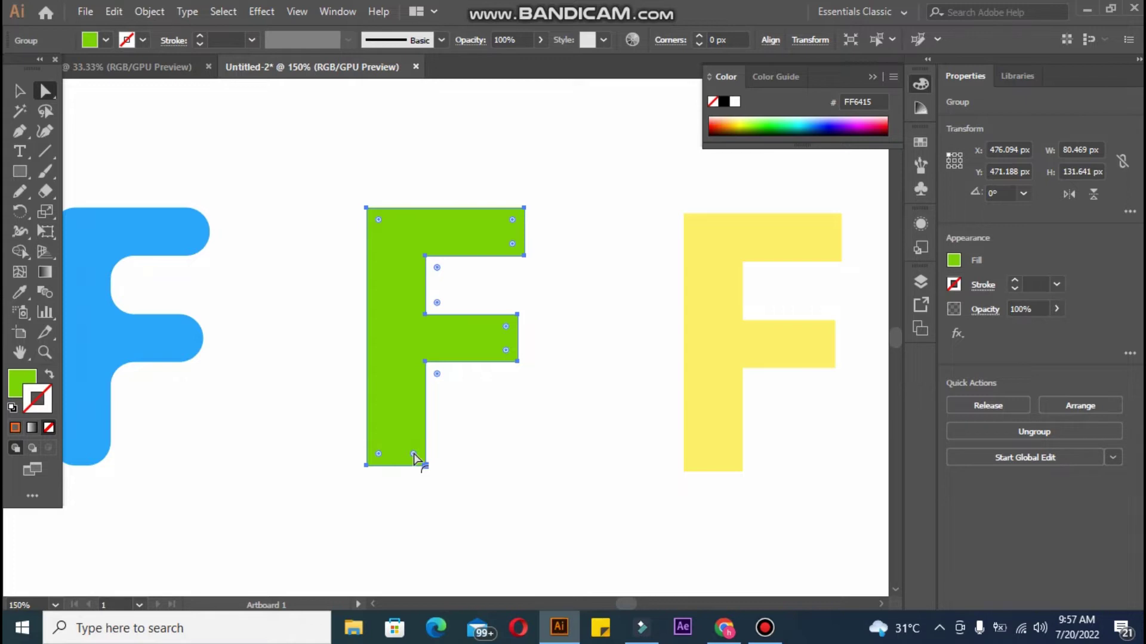
mouse_move(414, 457)
mouse_down()
mouse_move(404, 441)
mouse_move(402, 484)
mouse_up()
alt+click(409, 452)
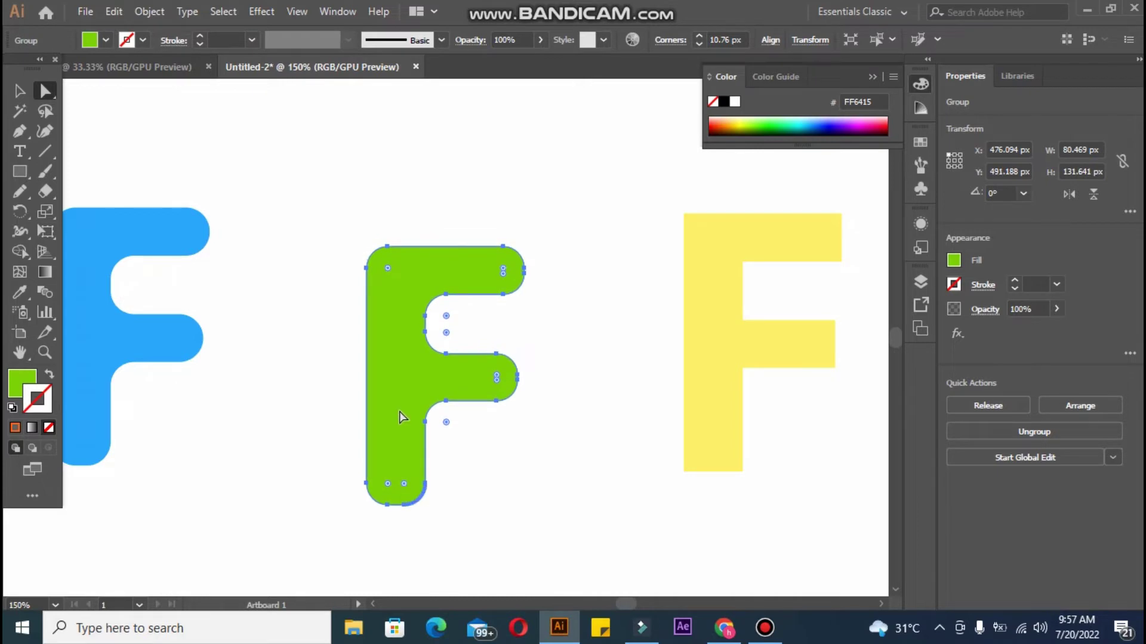
key(Up)
key(Up)
key(Up)
key(Up)
key(Up)
key(Up)
key(Up)
key(Up)
key(Up)
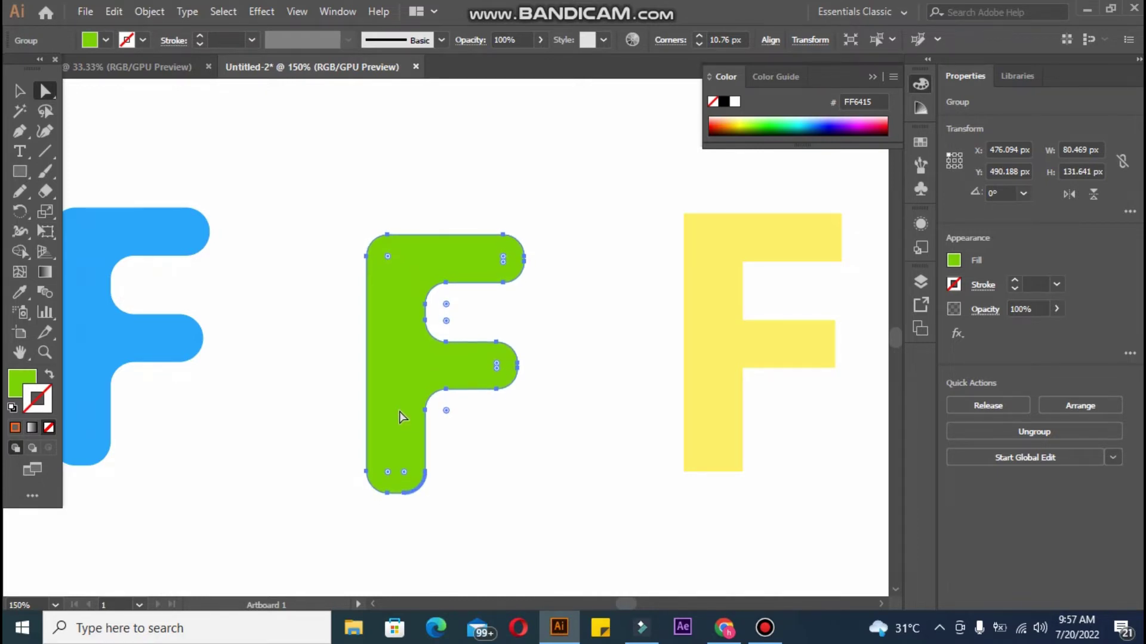
key(Up)
key(Up)
key(Up)
key(Up)
key(Up)
key(Up)
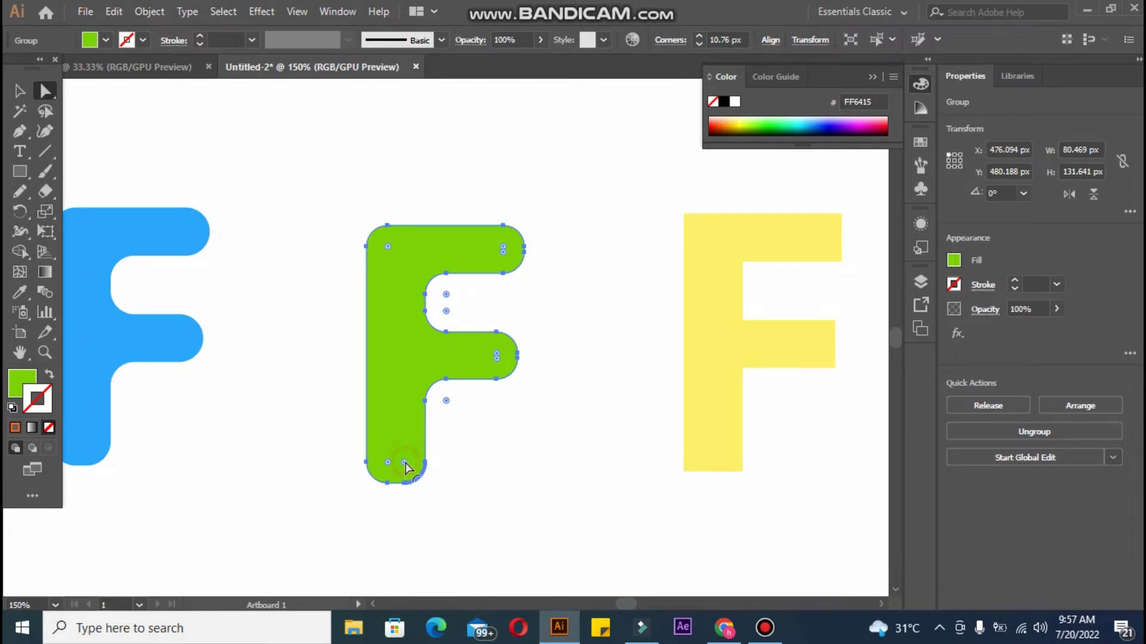
drag(406, 463, 401, 460)
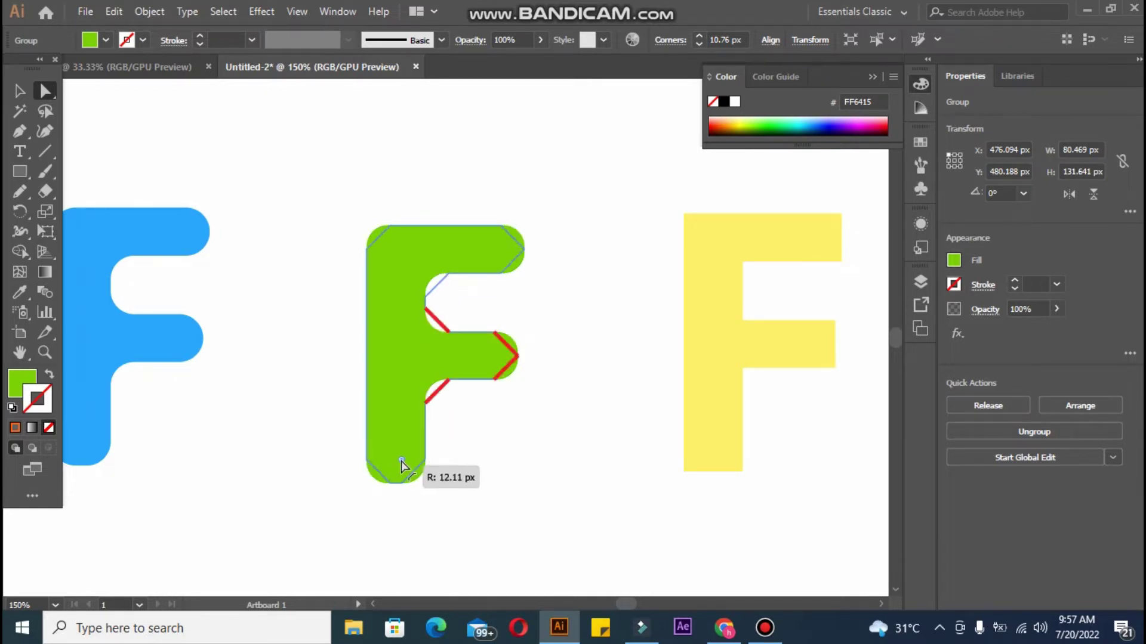
key(Up)
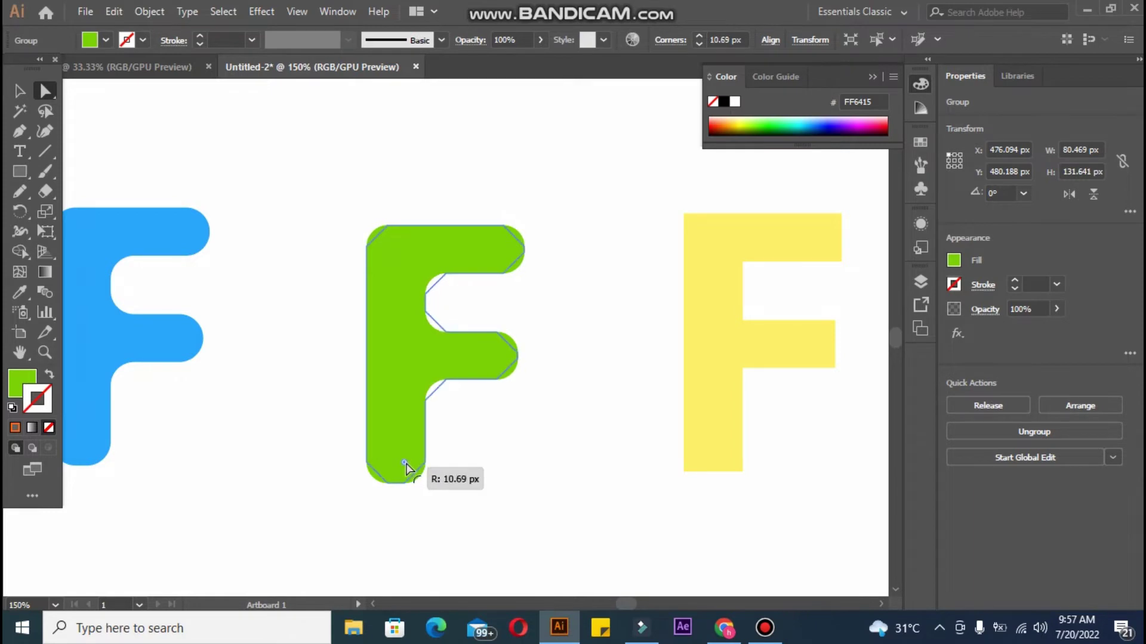
drag(401, 461, 403, 453)
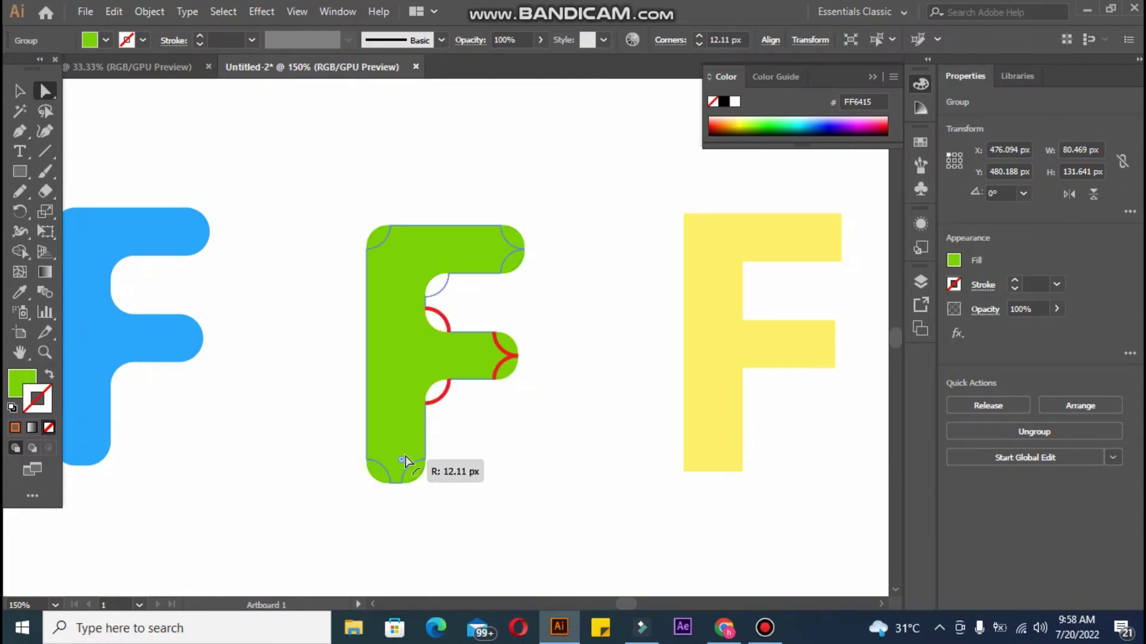
drag(403, 453, 405, 463)
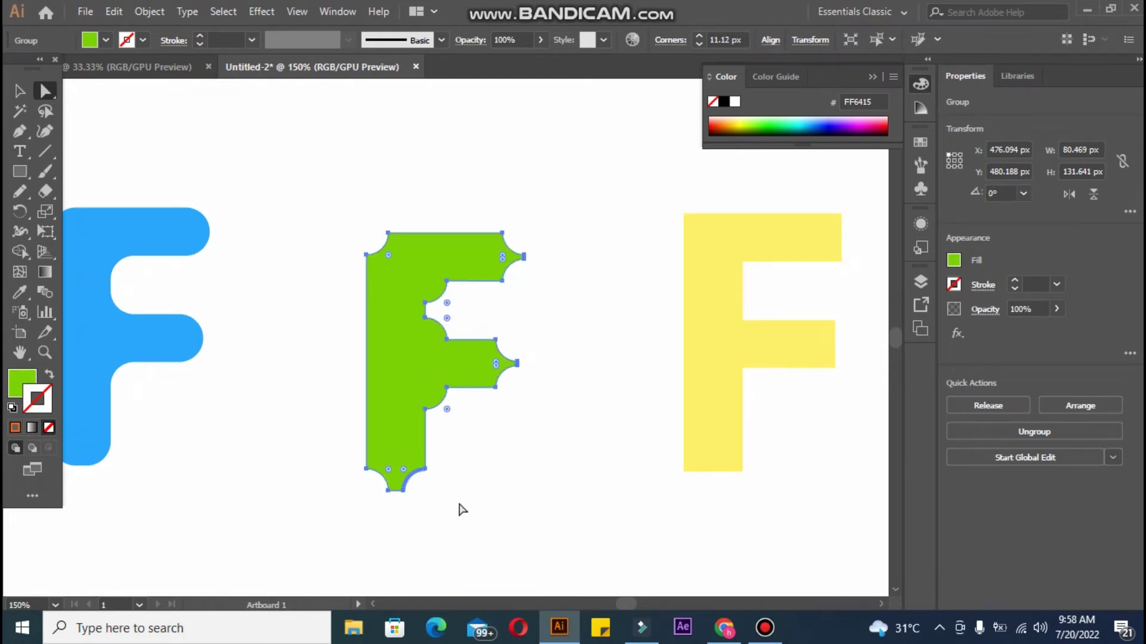
click(469, 513)
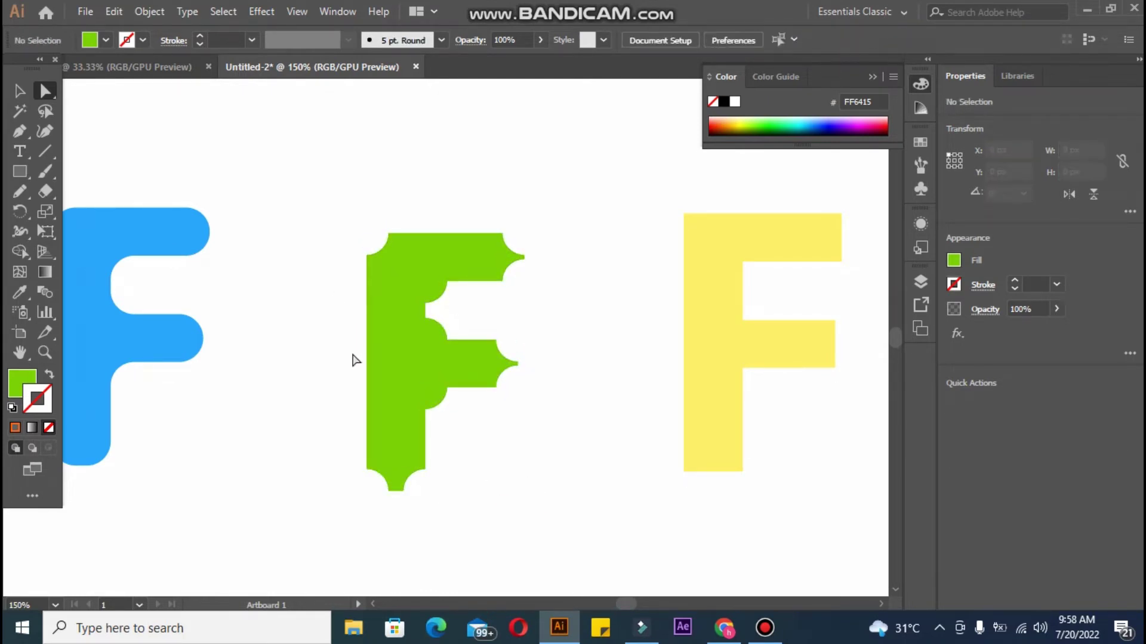
Centre the yellow F in view and convert it to outlines with Create Outlines
click(19, 91)
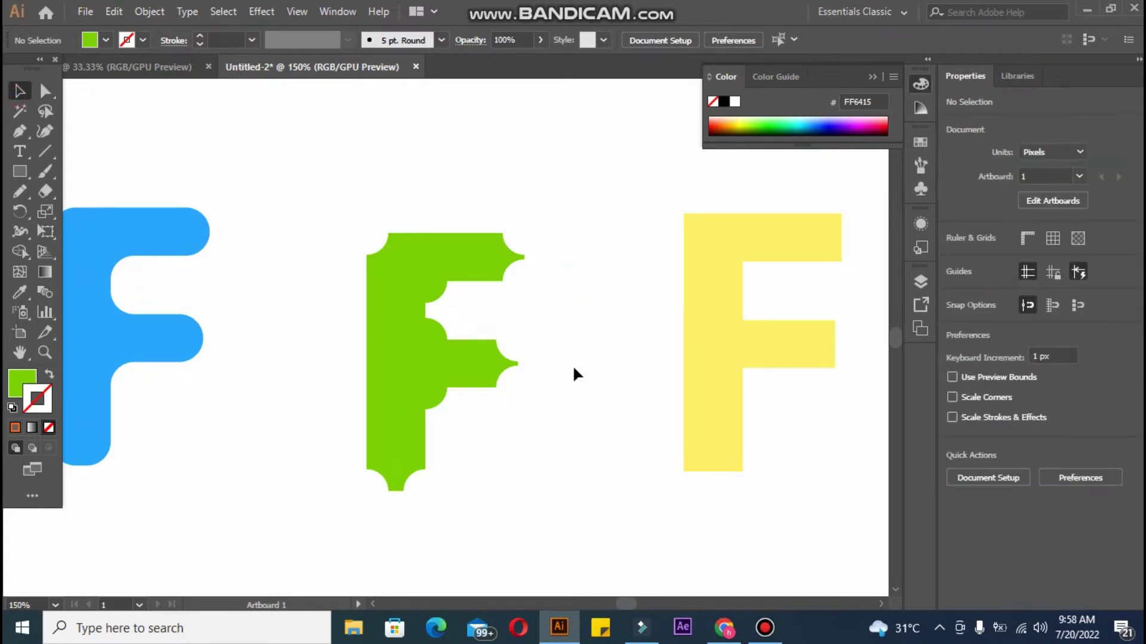
drag(571, 366, 246, 338)
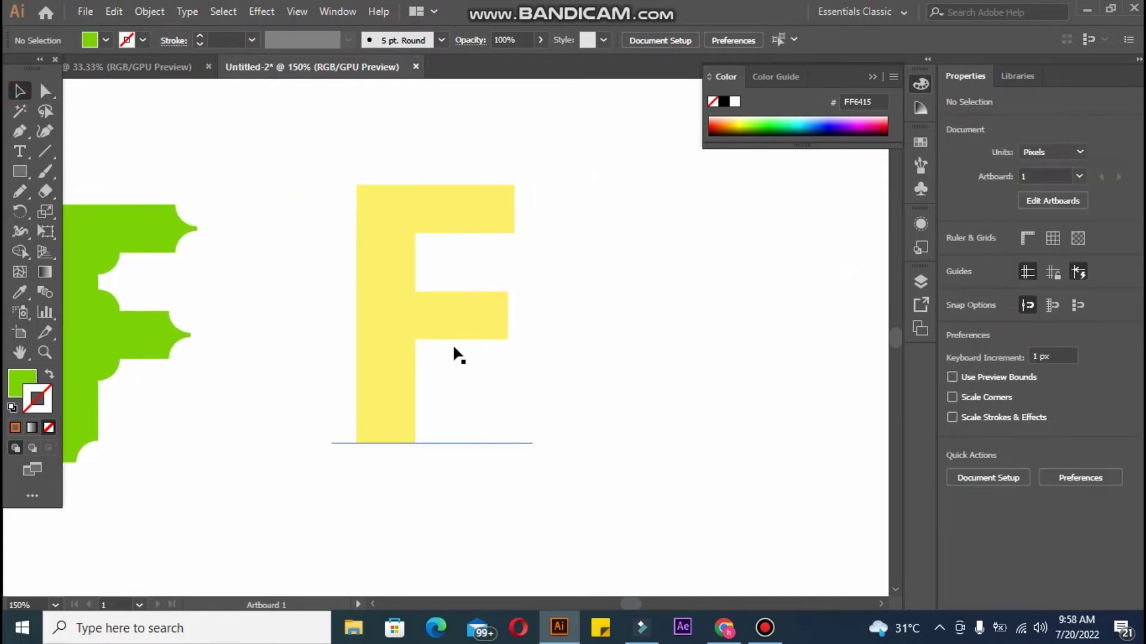
click(44, 91)
click(379, 256)
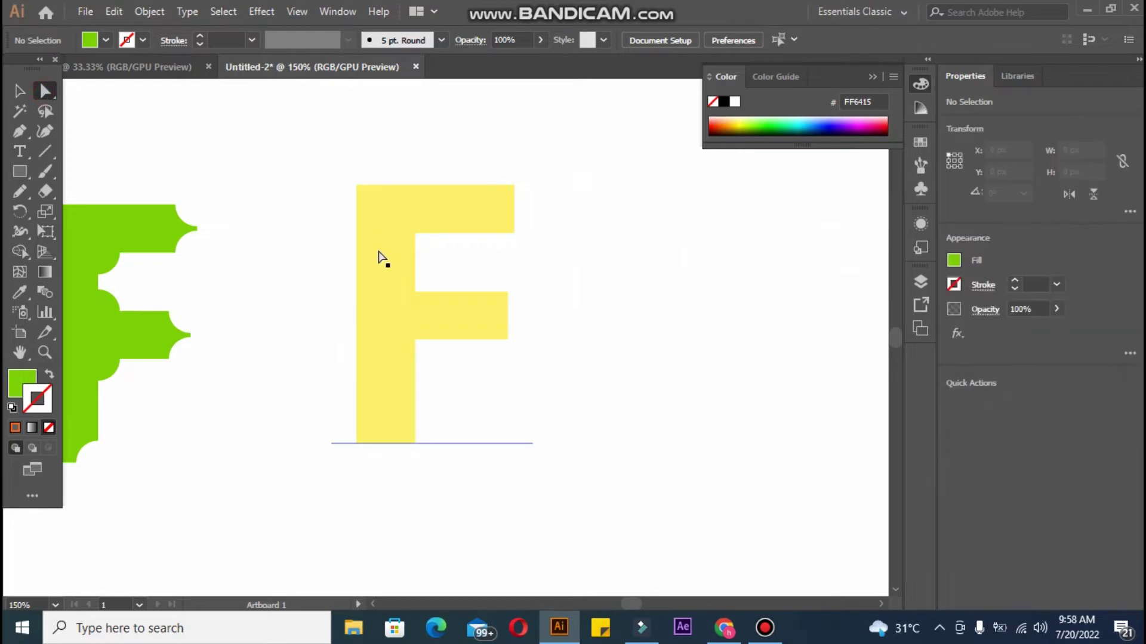
right_click(380, 284)
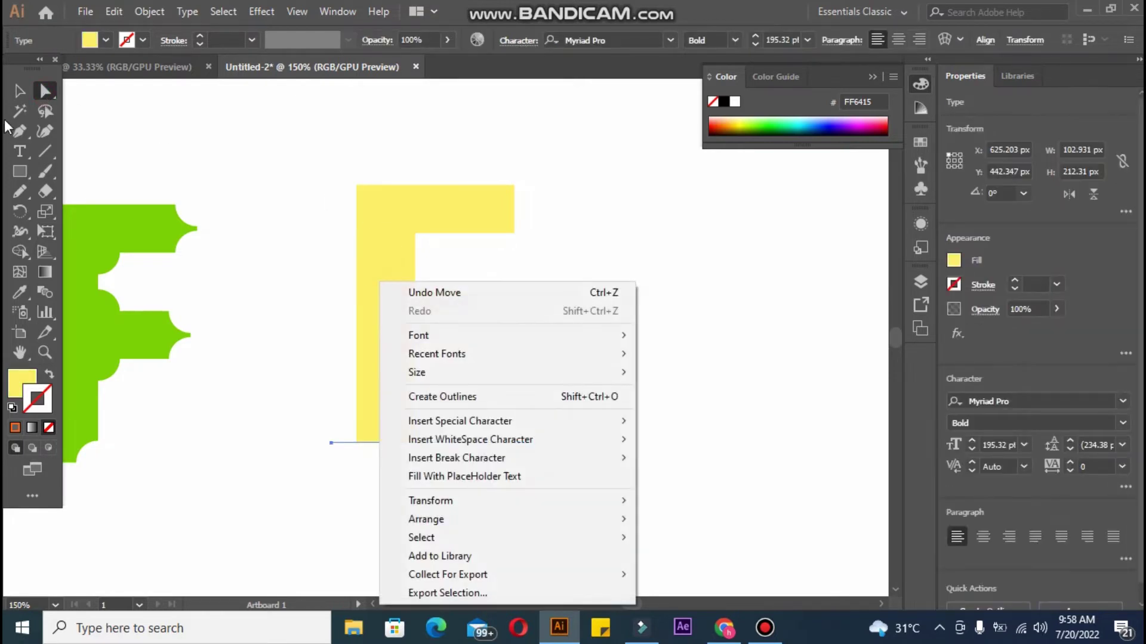
click(20, 90)
right_click(412, 210)
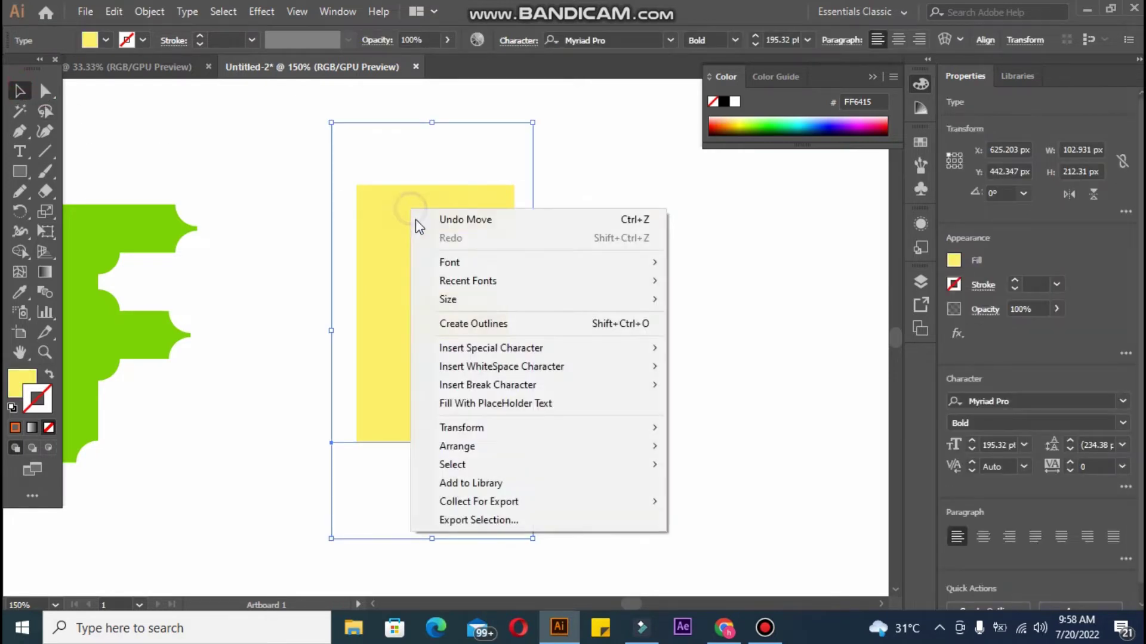
click(470, 322)
click(589, 385)
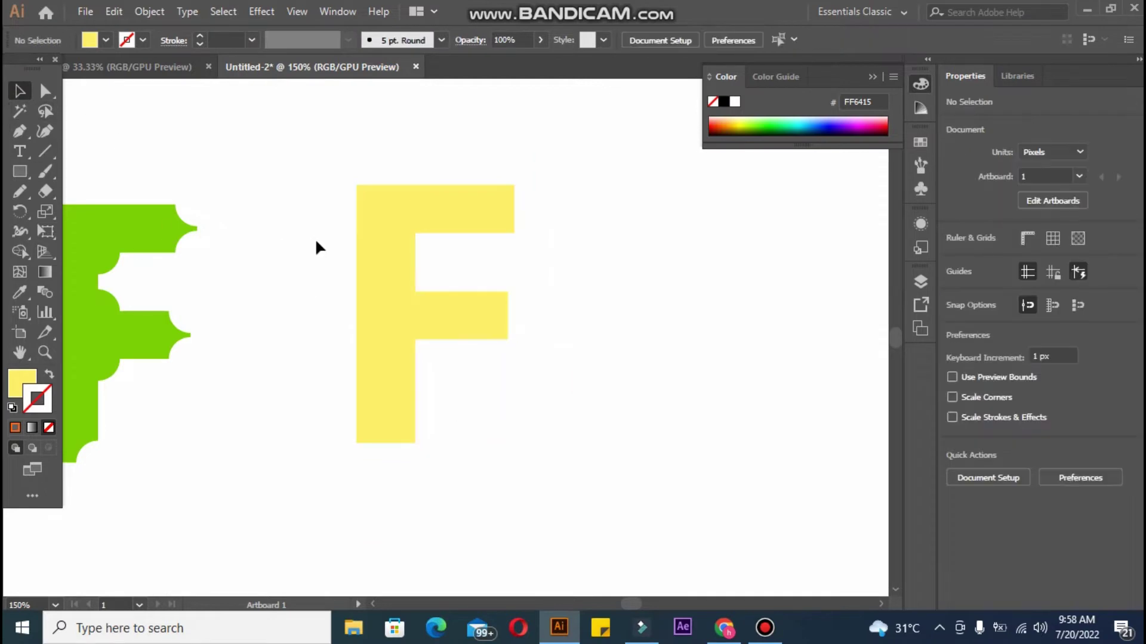
click(355, 254)
Set the yellow F's corners to a Chamfer style at 8.47 px
click(44, 92)
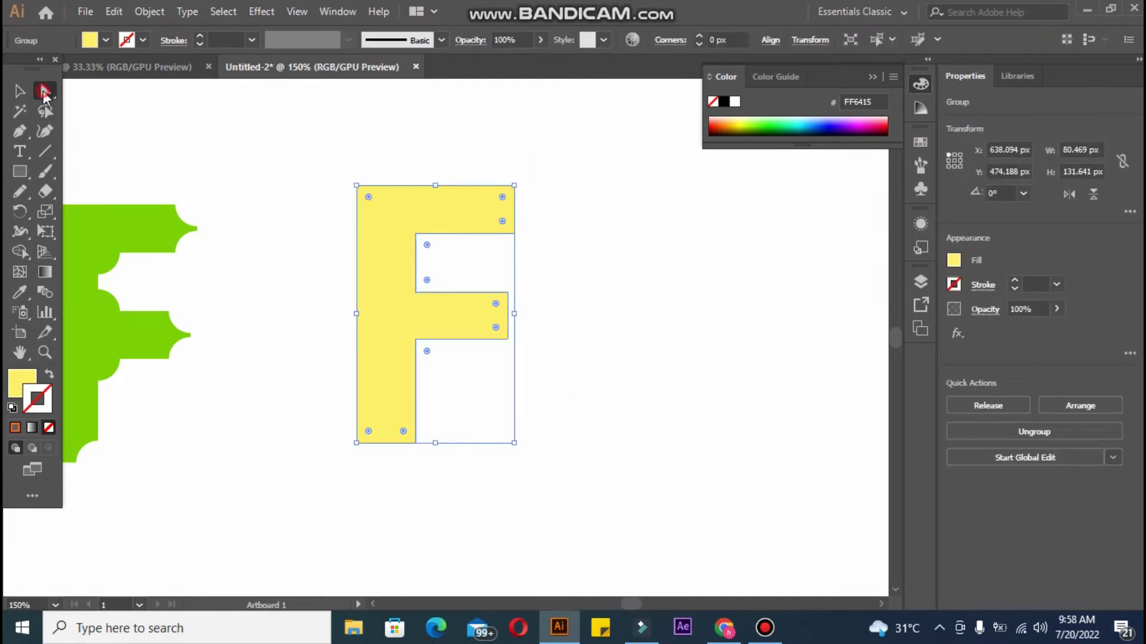
click(403, 431)
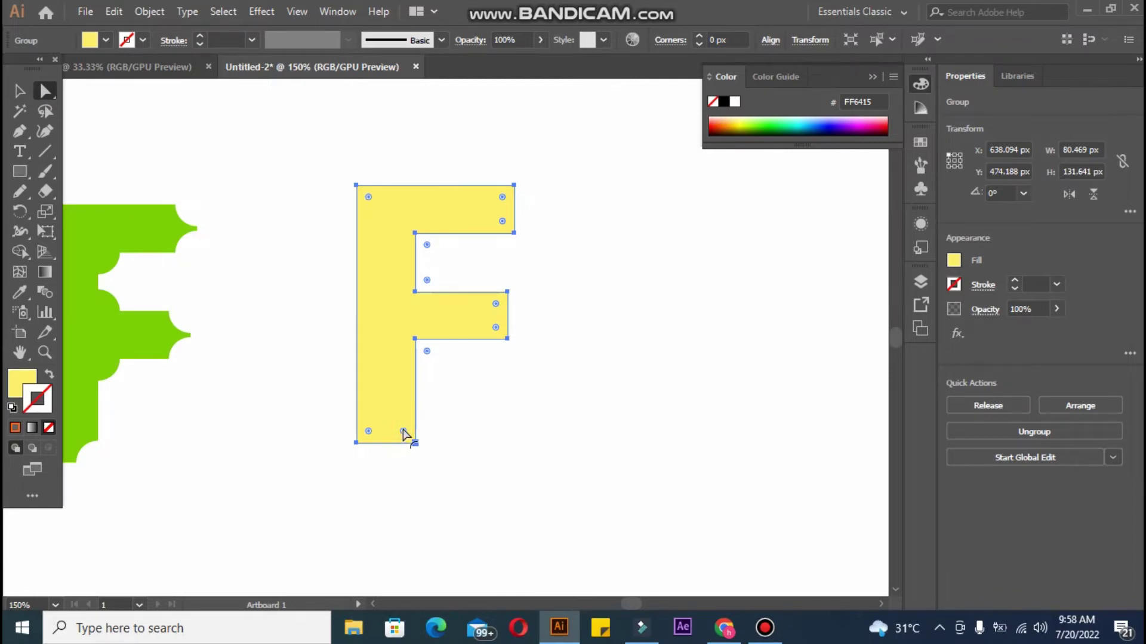
drag(402, 432, 402, 439)
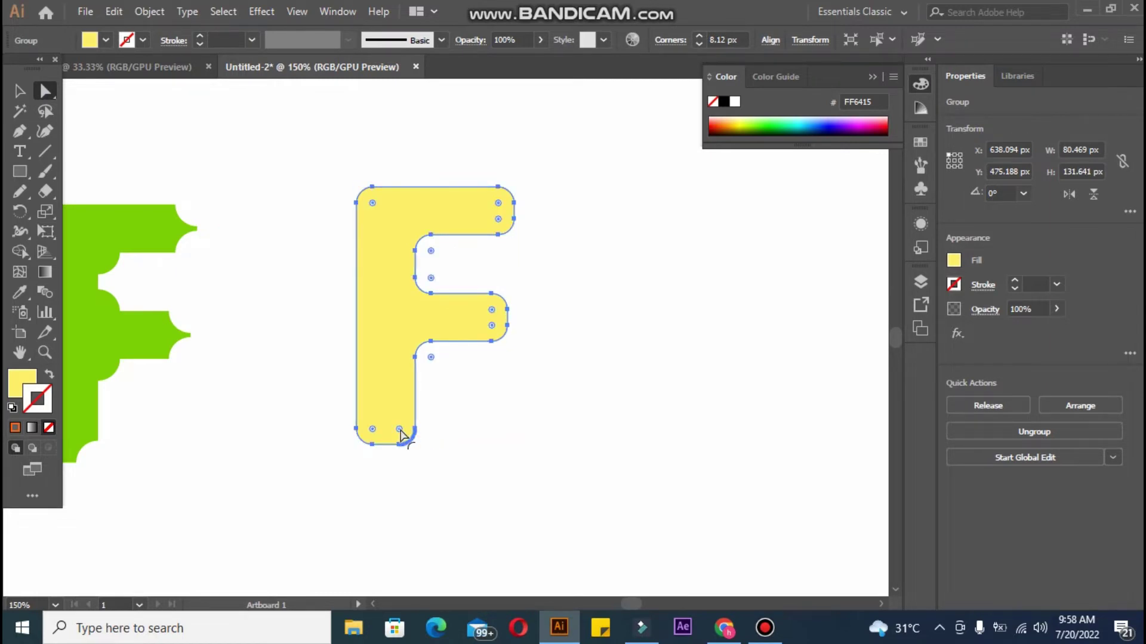
drag(401, 434, 402, 461)
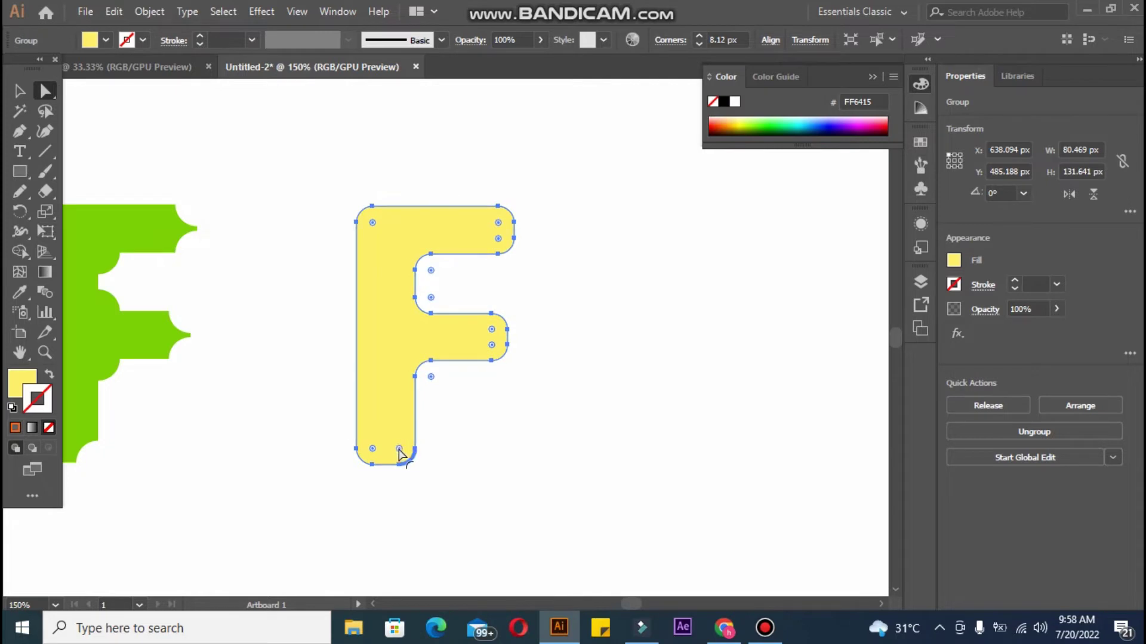
drag(399, 449, 401, 452)
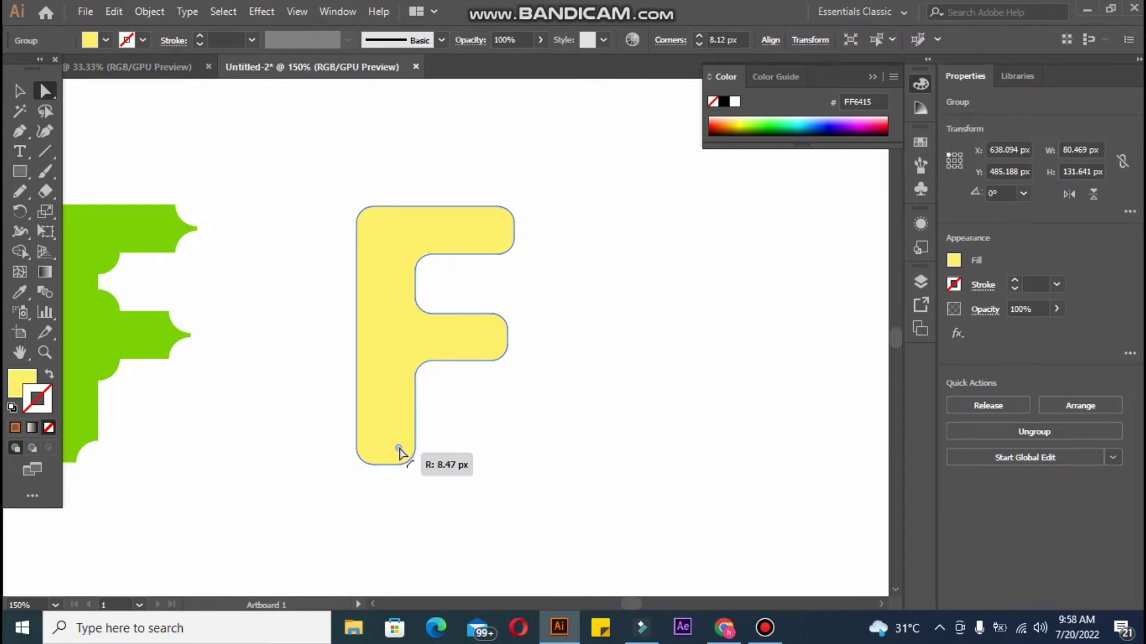
key(Up)
key(Down)
key(Down)
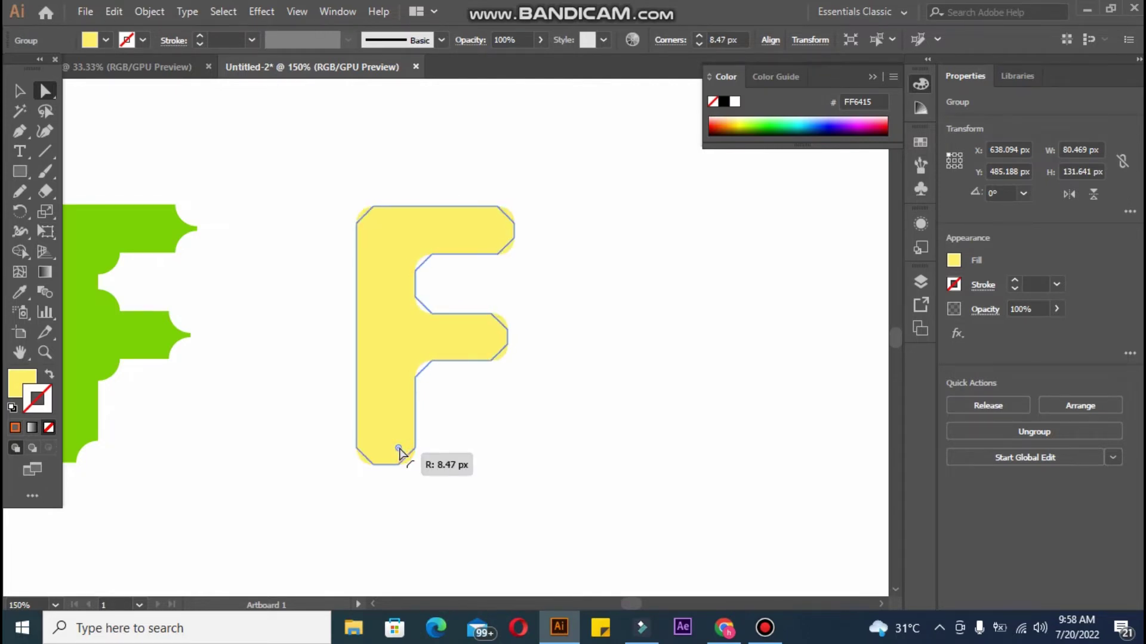
click(463, 481)
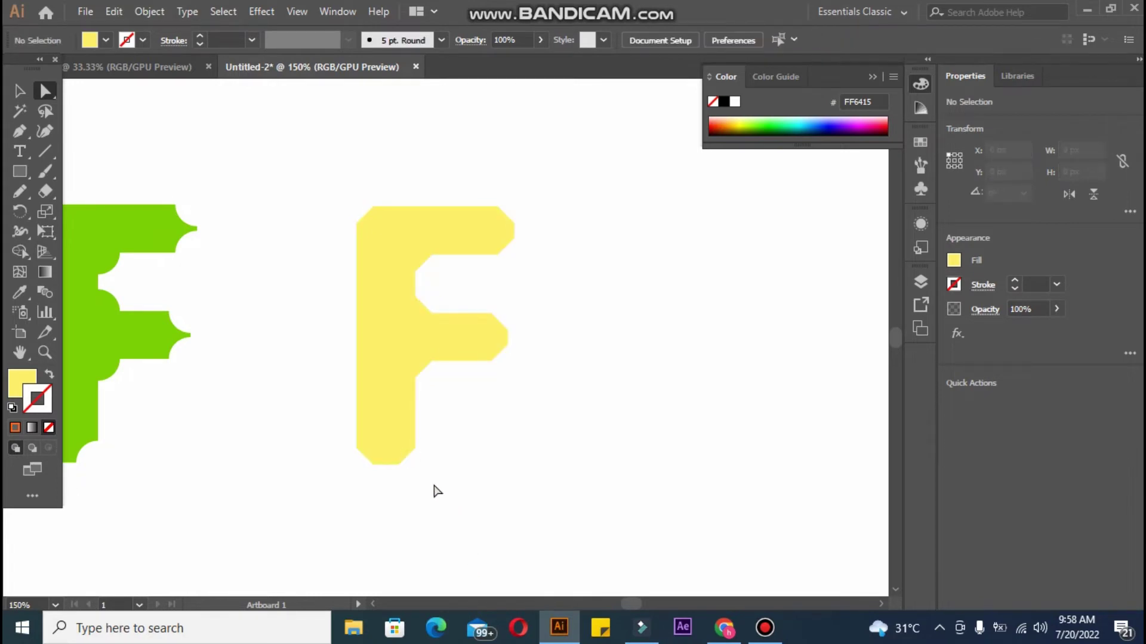
click(19, 91)
click(426, 297)
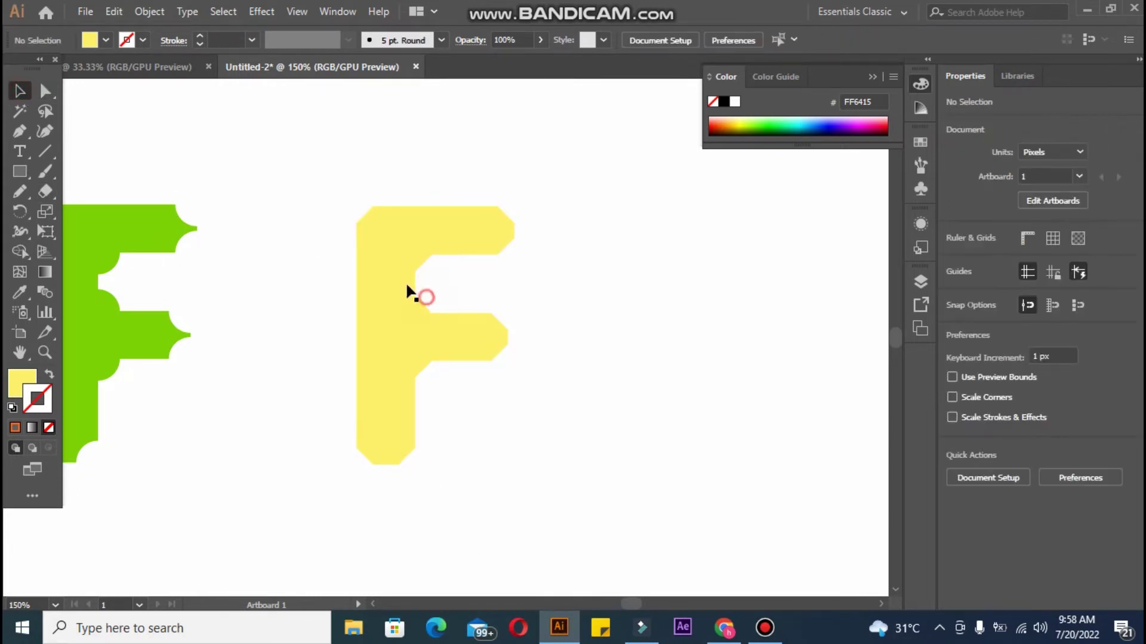
Recolour the chamfered F with a solid blue 453FFF fill and no stroke
click(369, 324)
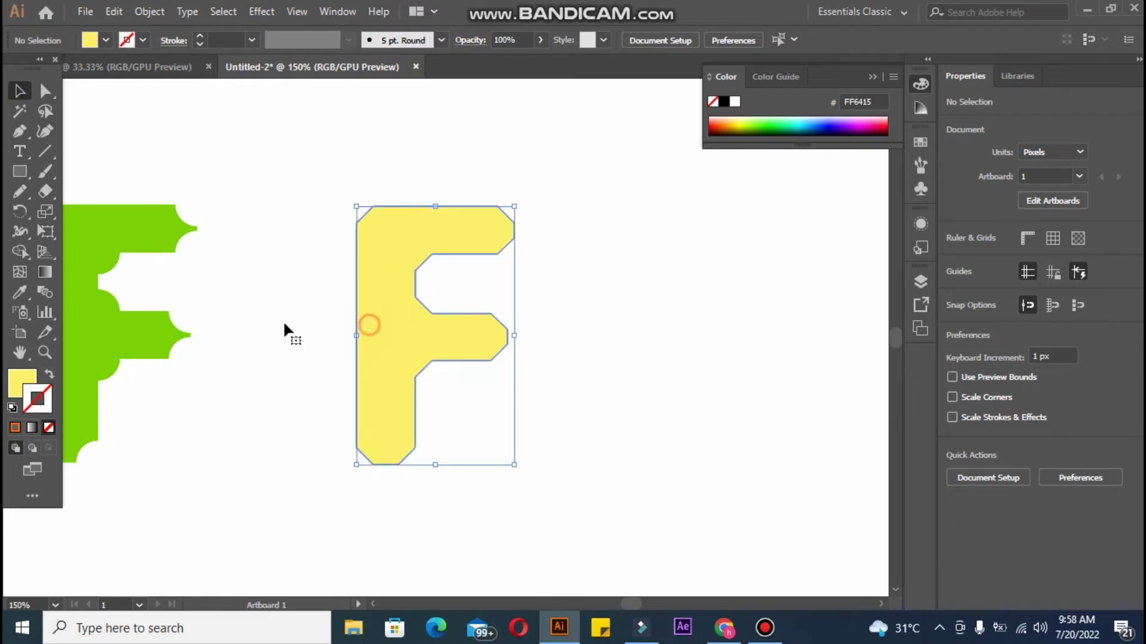
click(22, 292)
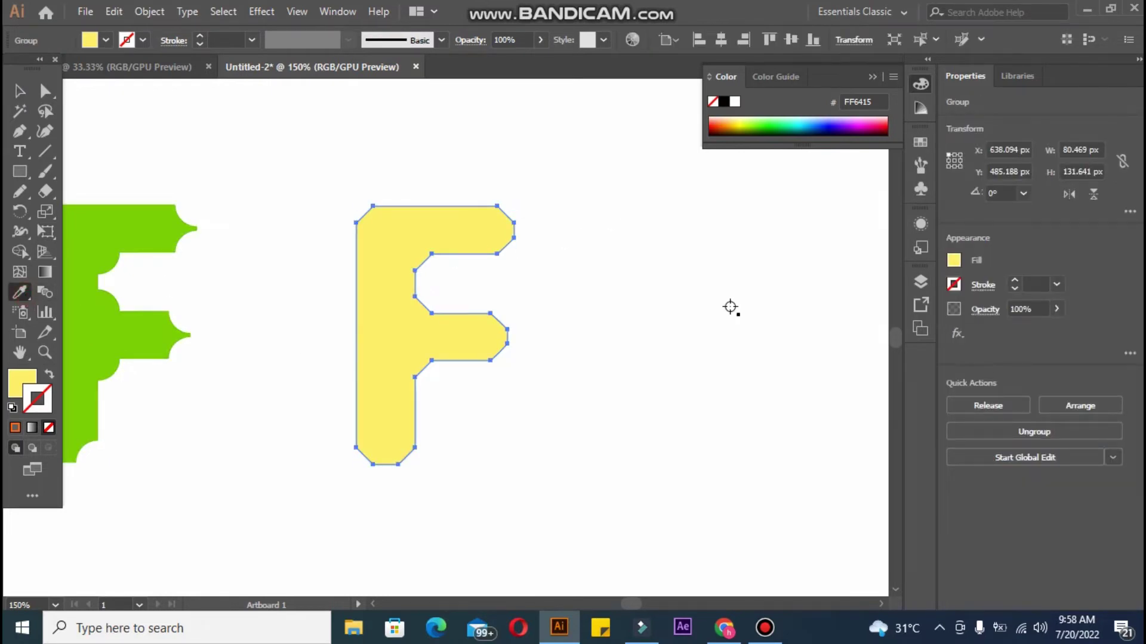
key(x)
click(780, 122)
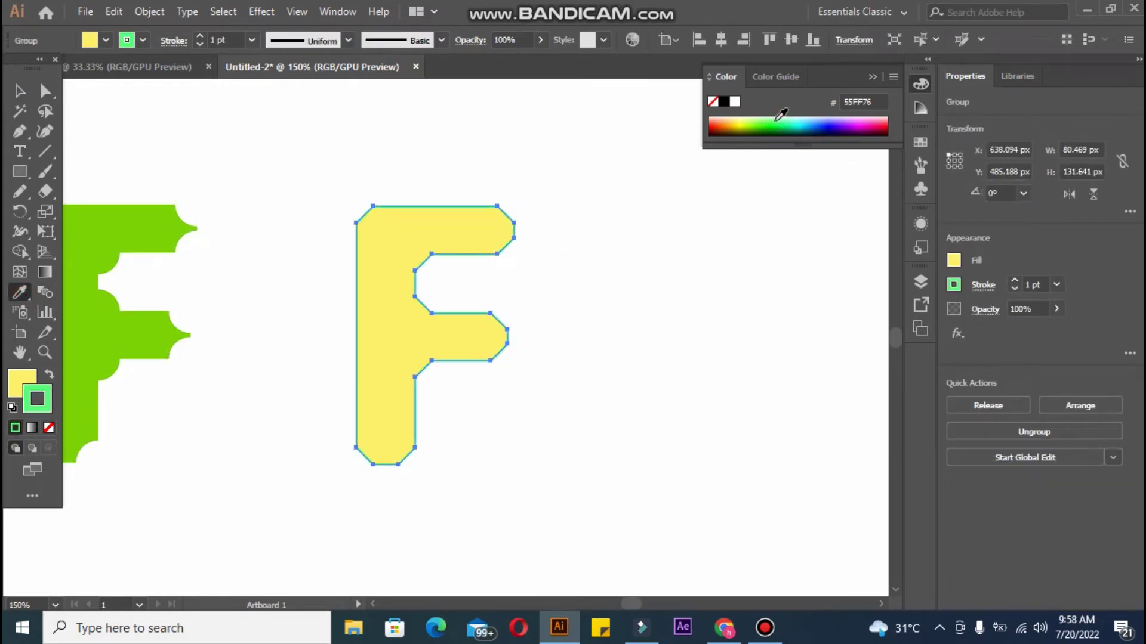
click(829, 121)
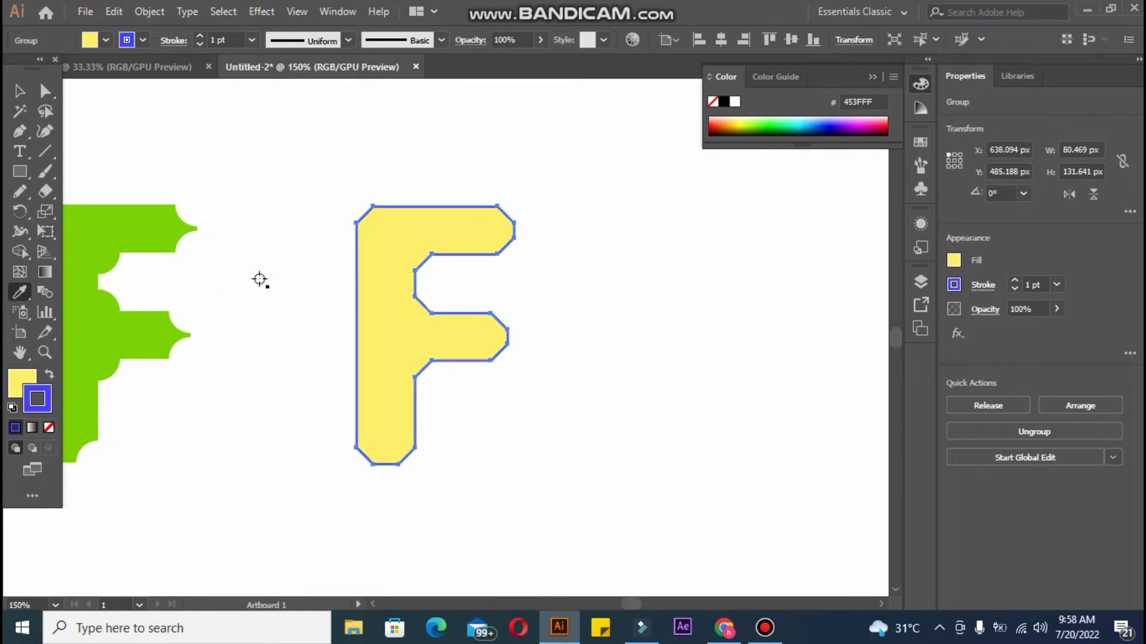
click(51, 376)
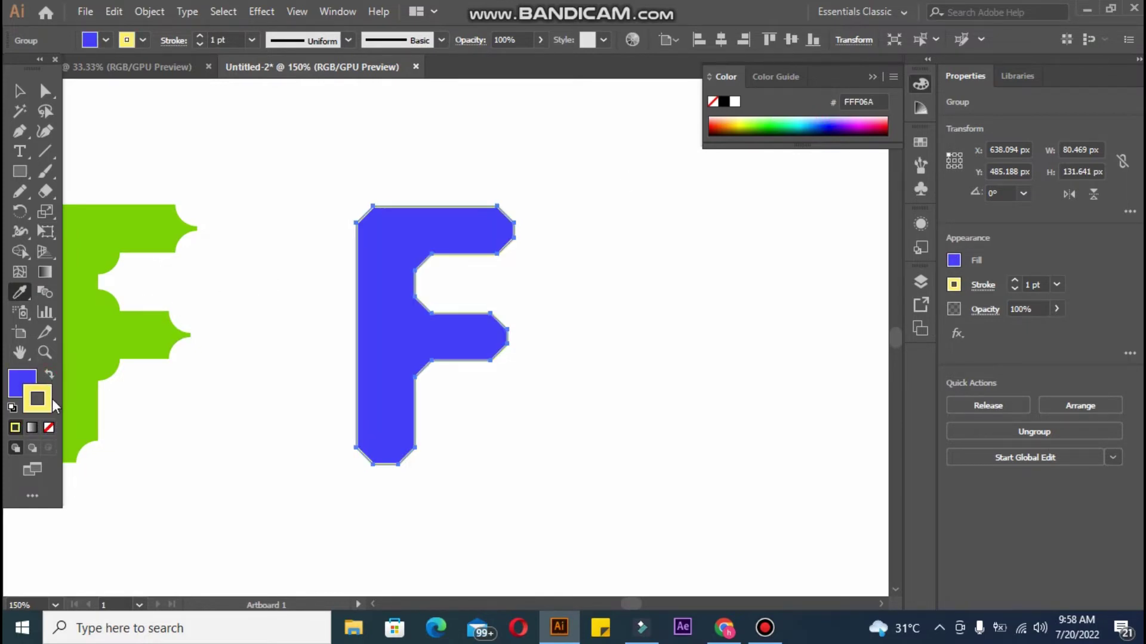
click(49, 428)
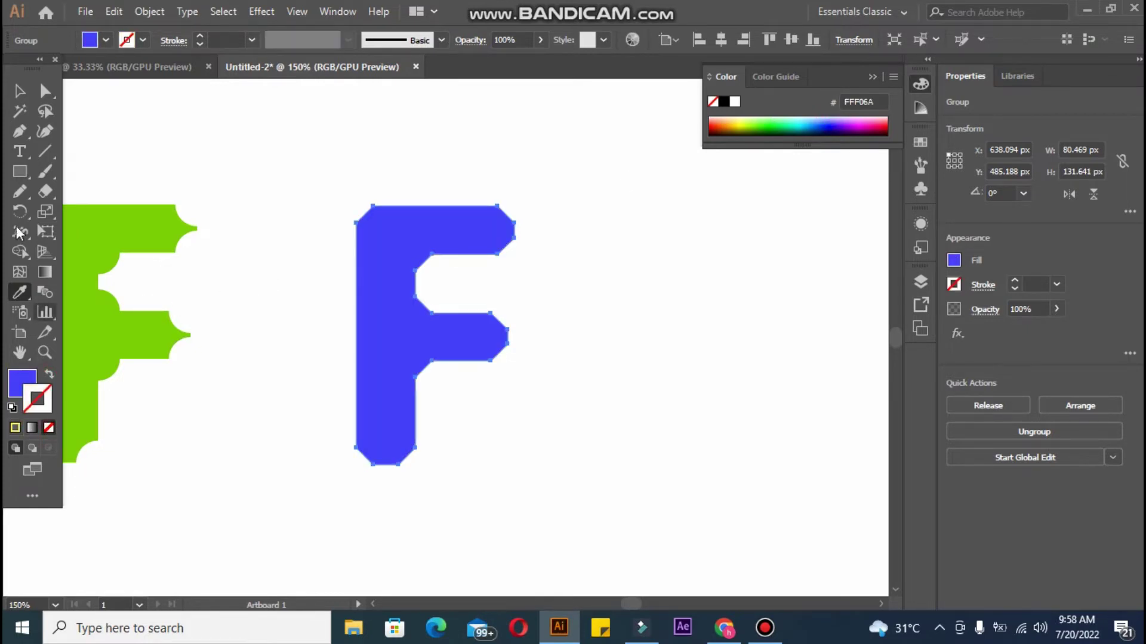
Nudge the blue F left beside the green F and pan to the empty area below
click(18, 92)
drag(365, 375, 348, 375)
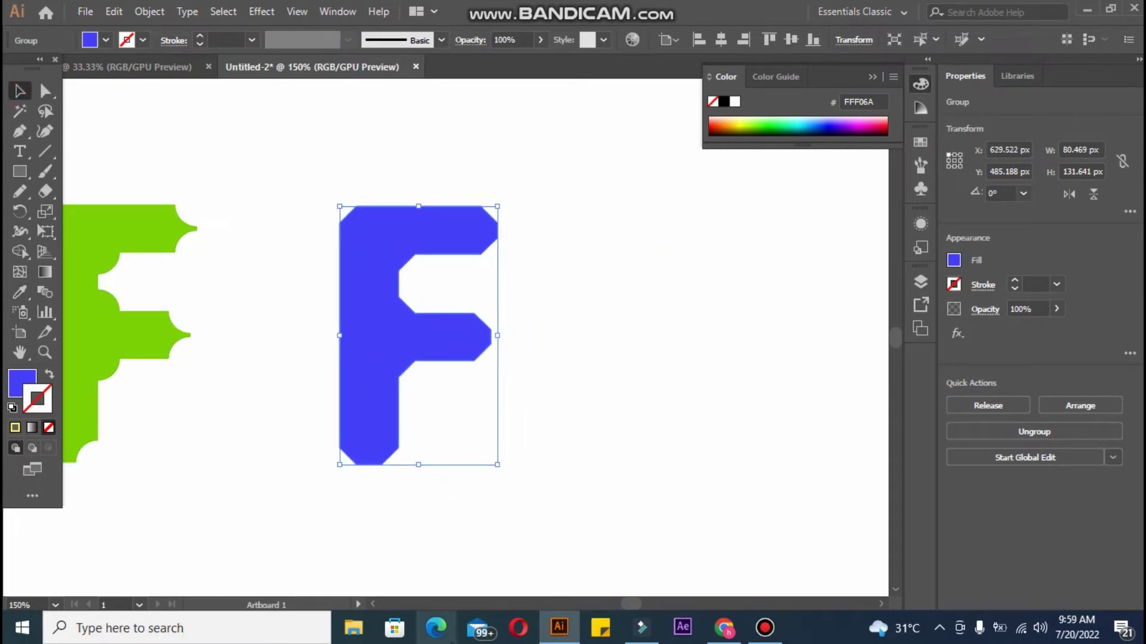
scroll(239, 458, left, 5)
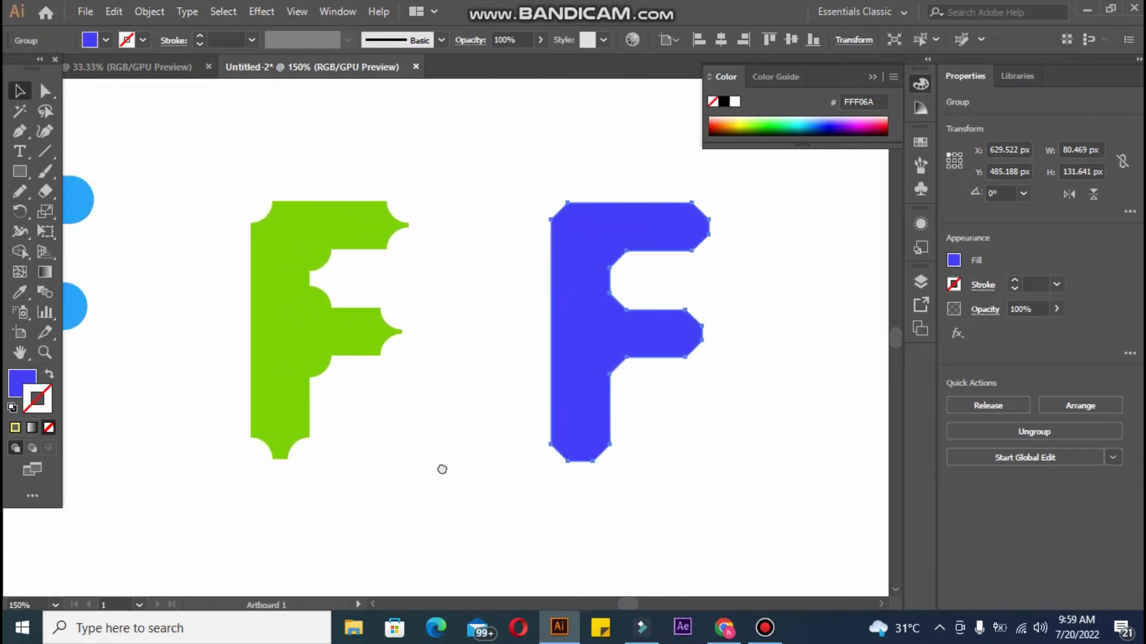
click(278, 445)
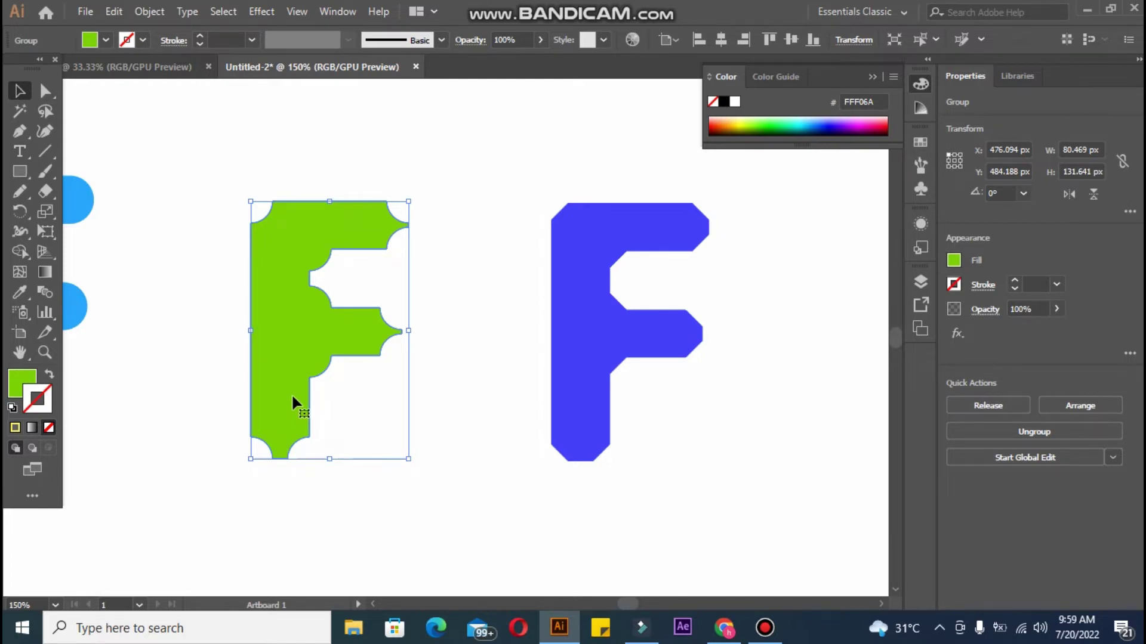
click(572, 381)
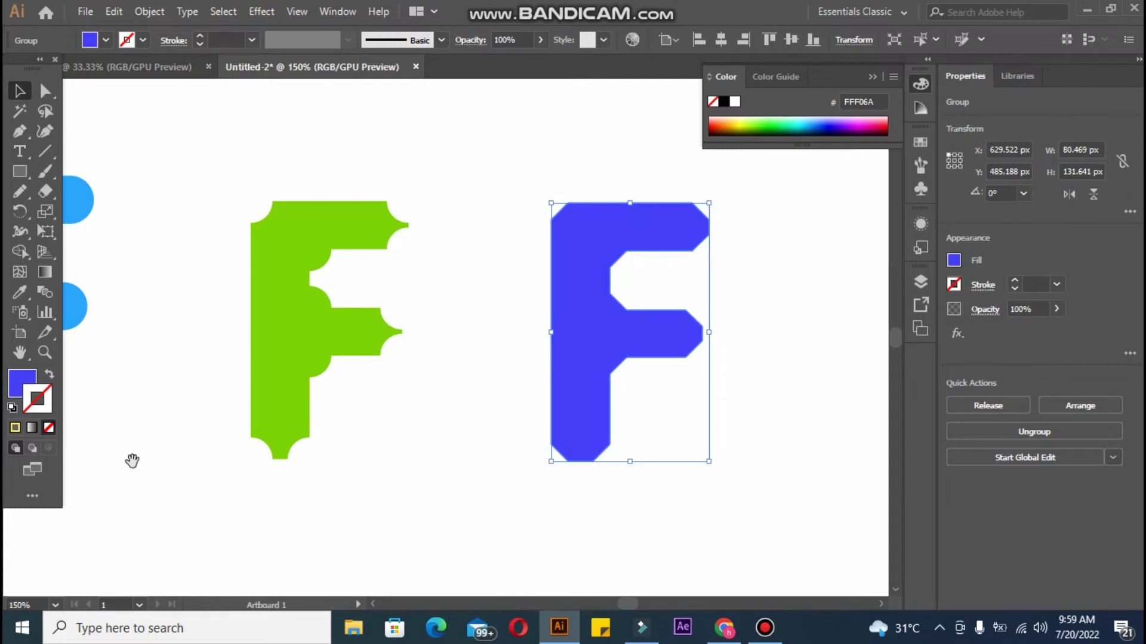
drag(156, 456, 251, 205)
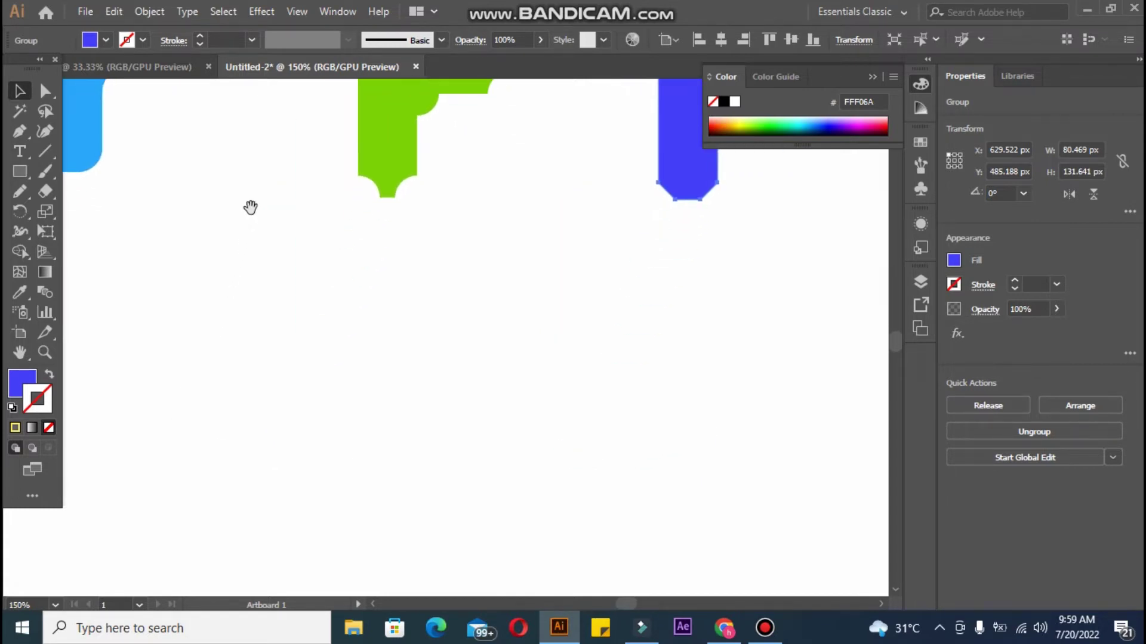
Type a letter C below the F's, enlarge it to about 125 pt, and position it
click(20, 151)
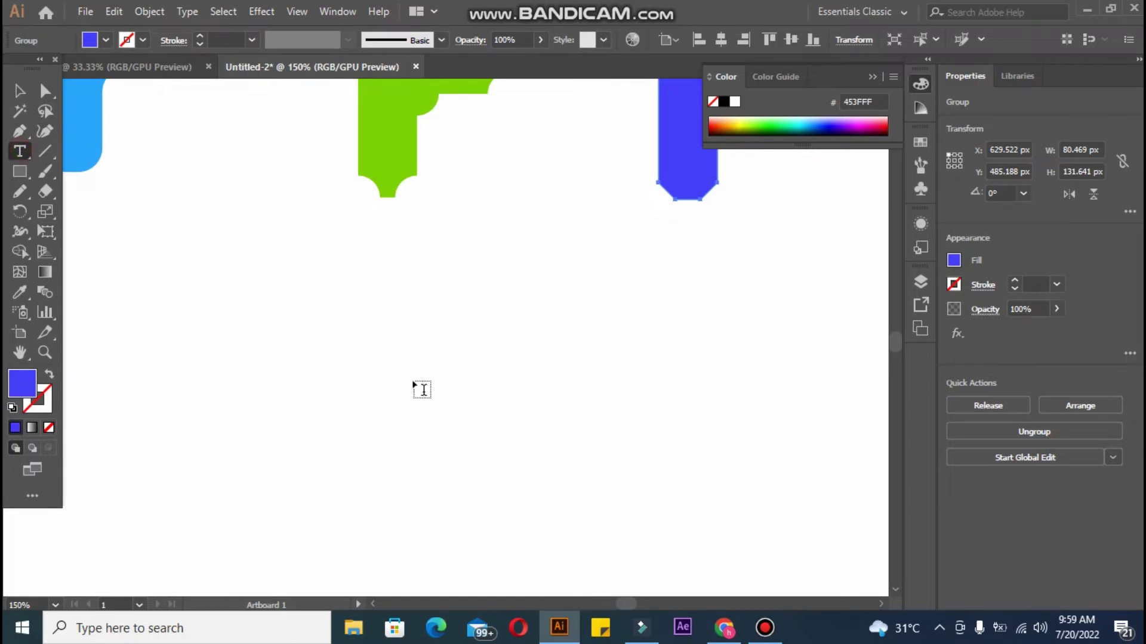
click(330, 326)
key(BackSpace)
text(C)
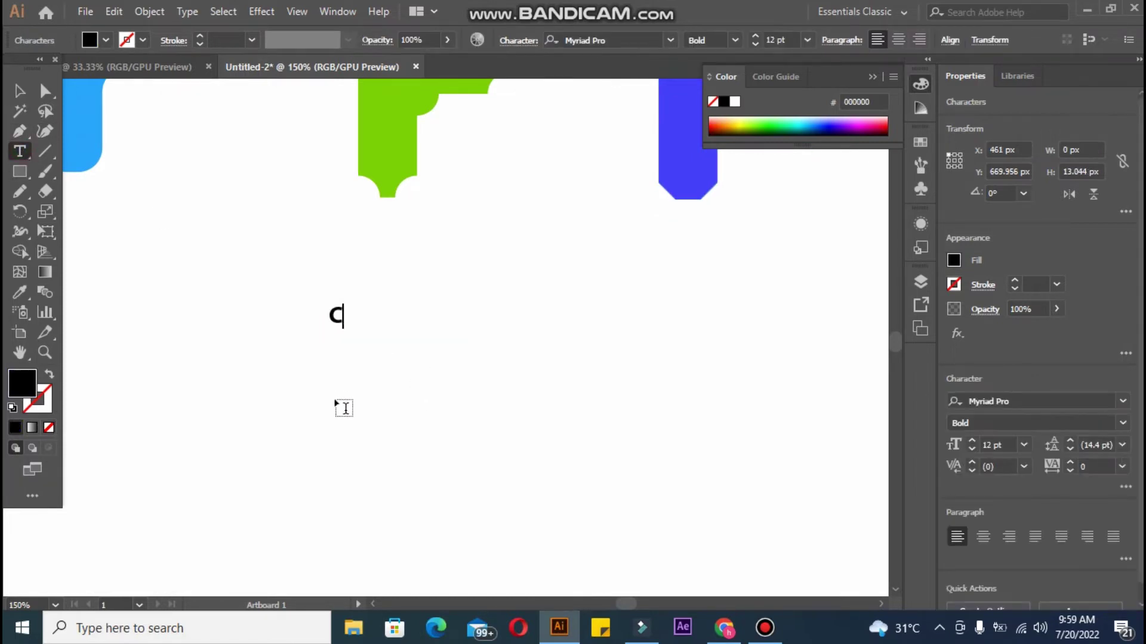
click(19, 90)
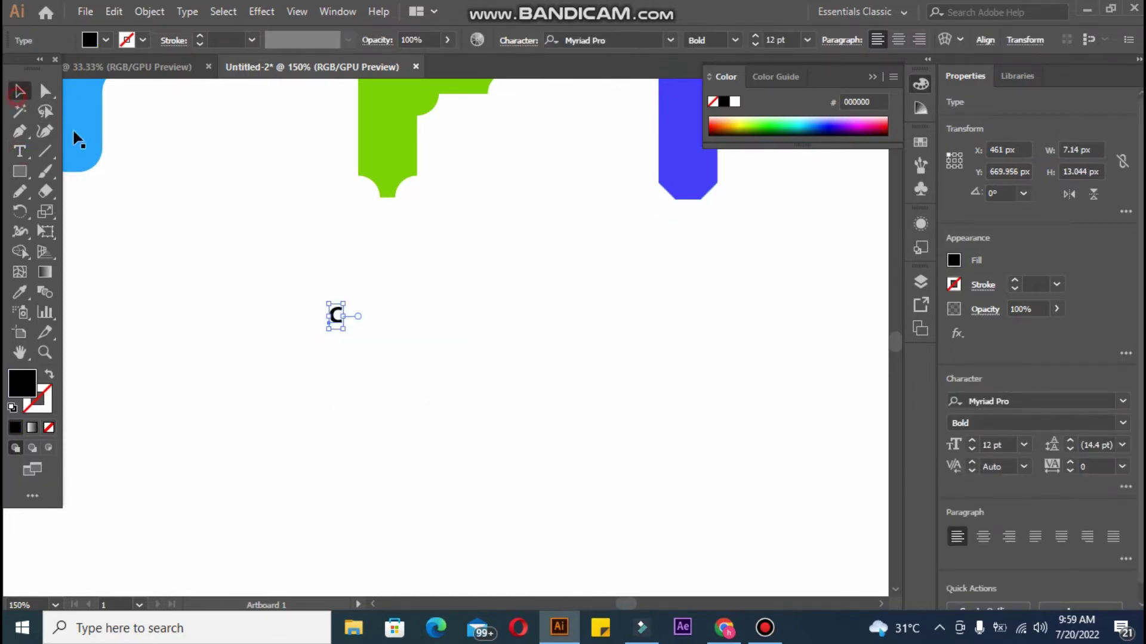
drag(344, 329, 573, 555)
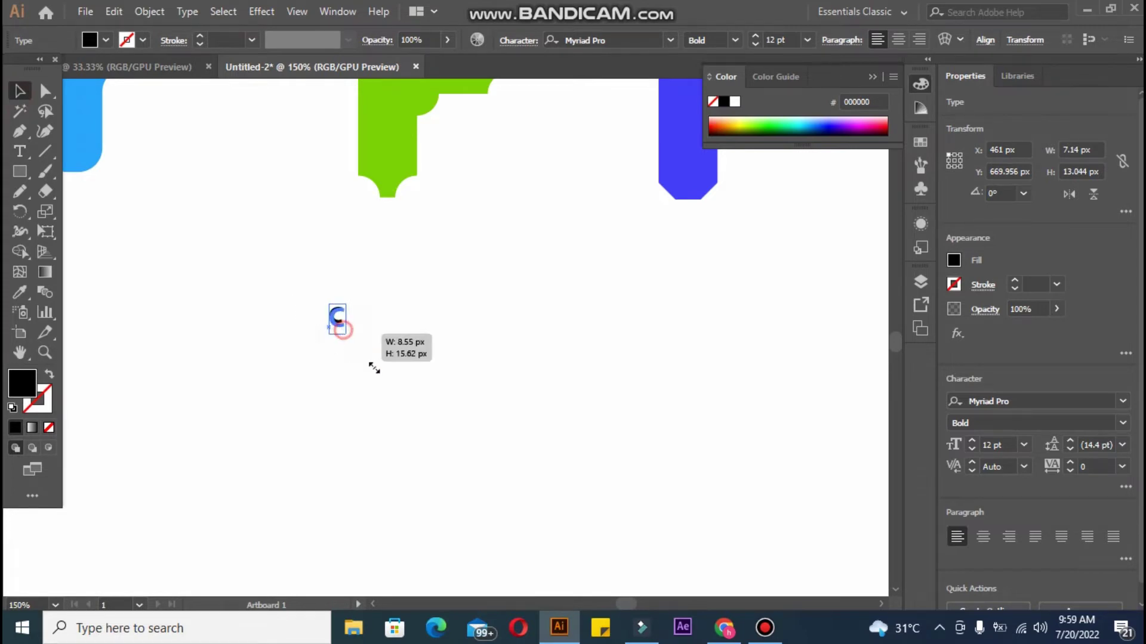
drag(352, 383, 318, 332)
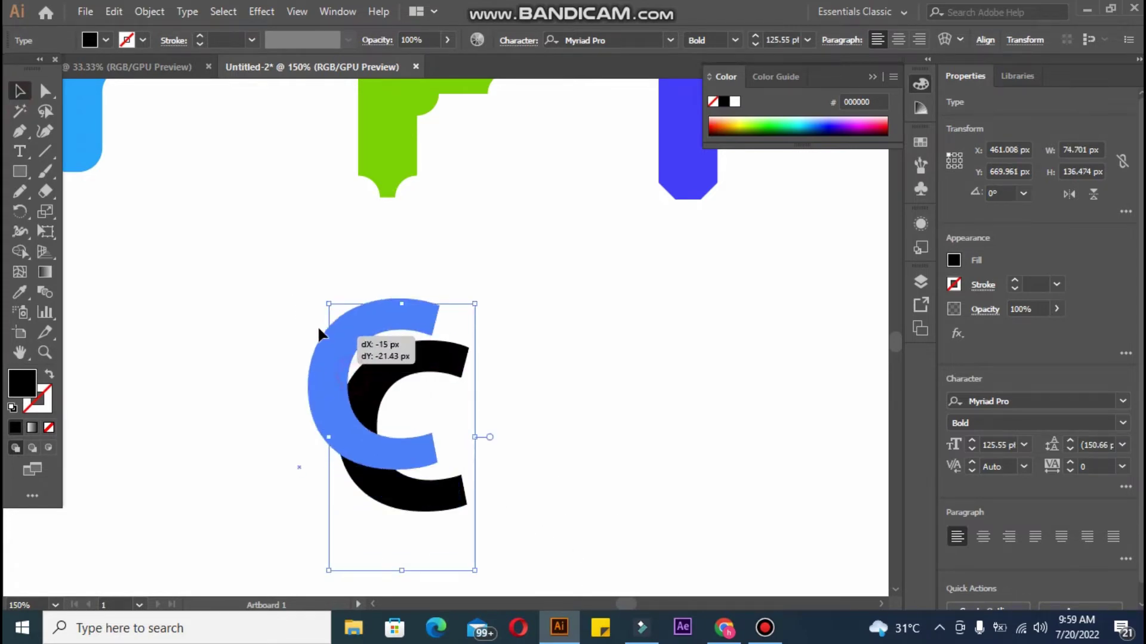
Colour the C orange with the Eyedropper and place a duplicate C to its right
click(20, 292)
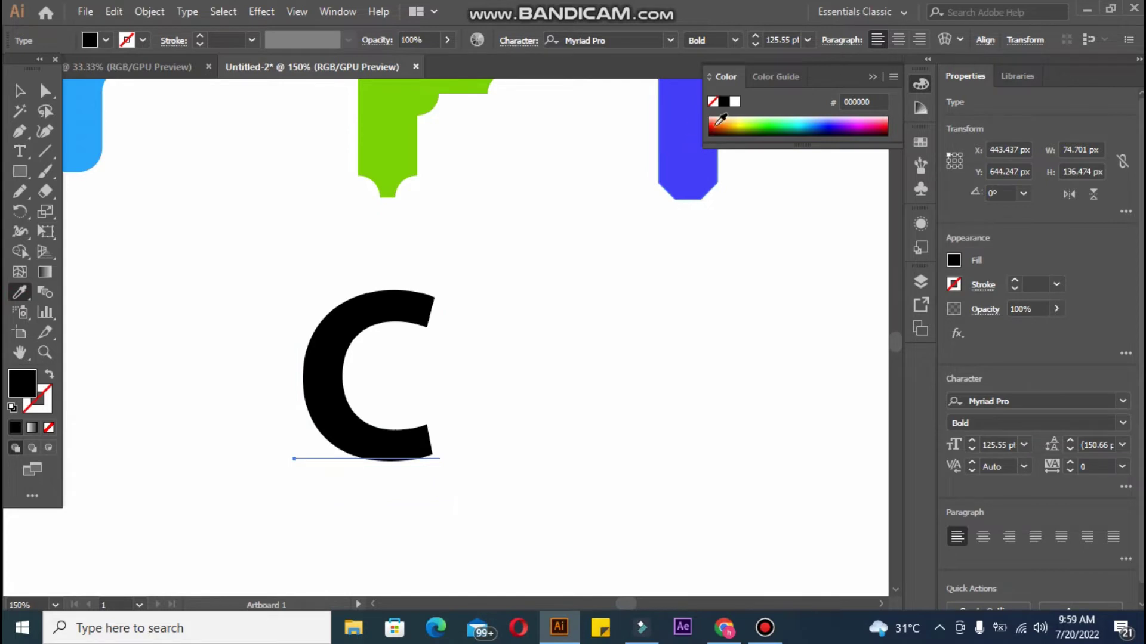
click(5, 151)
click(13, 92)
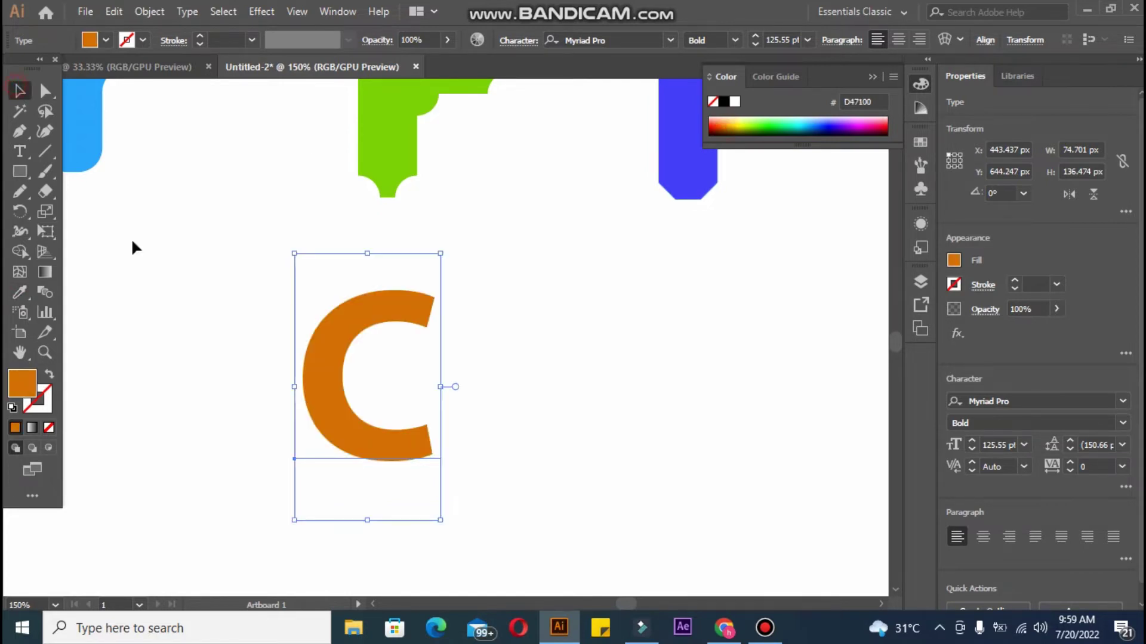
mouse_move(328, 410)
mouse_down()
mouse_move(545, 433)
mouse_move(525, 424)
mouse_up()
click(440, 471)
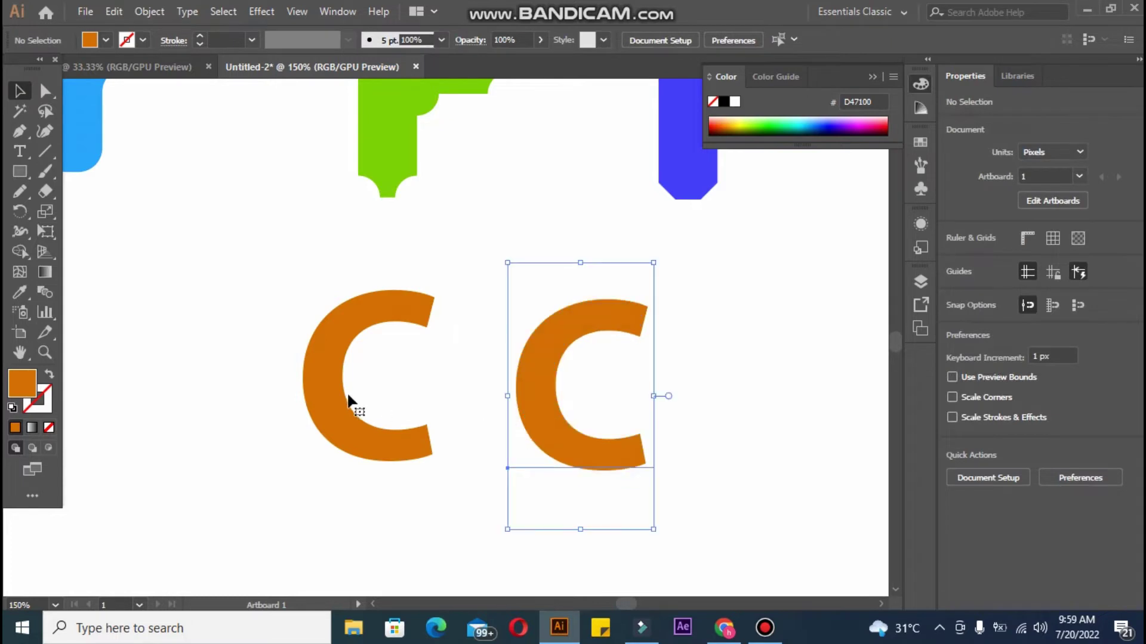
click(327, 387)
right_click(327, 385)
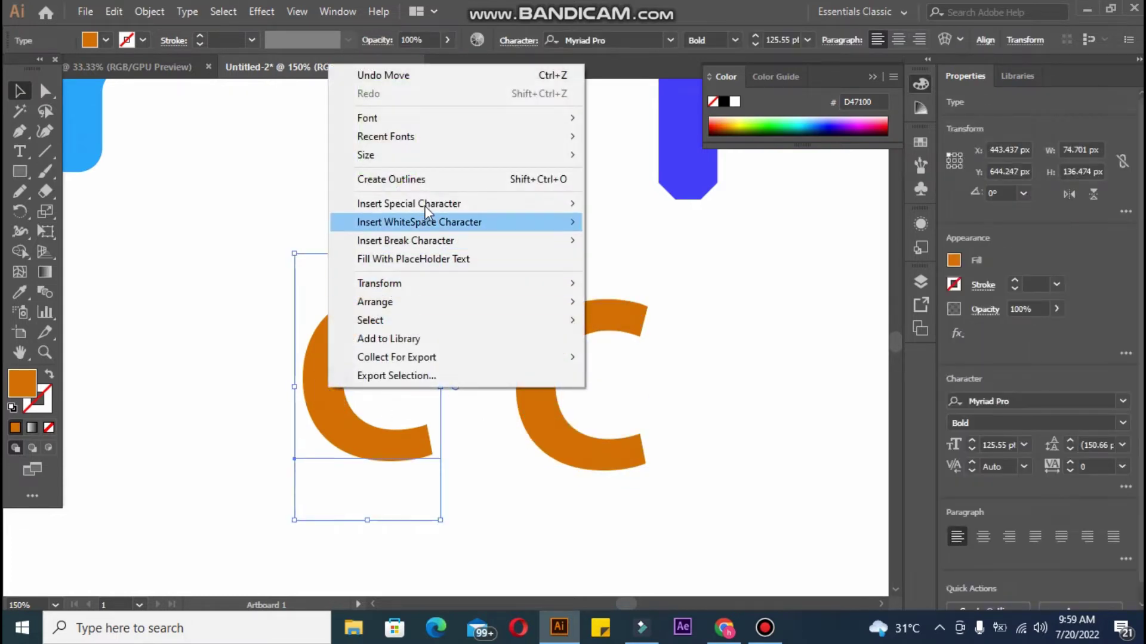
Outline the left C, shift it left, and round its tip corners to 6.48 px
click(429, 180)
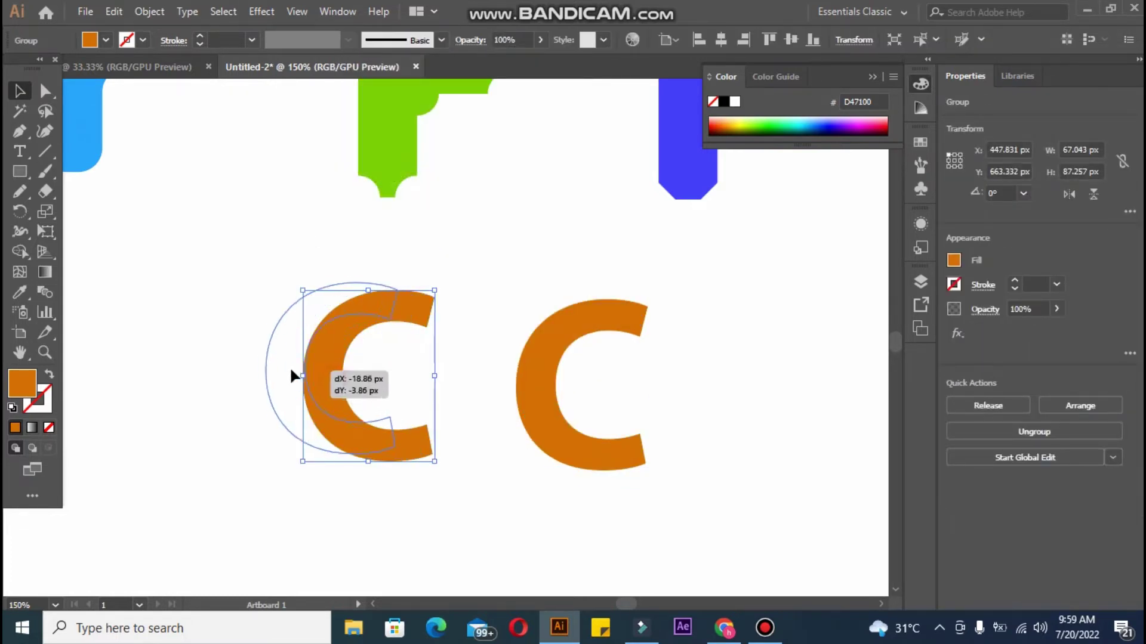
drag(337, 385, 287, 374)
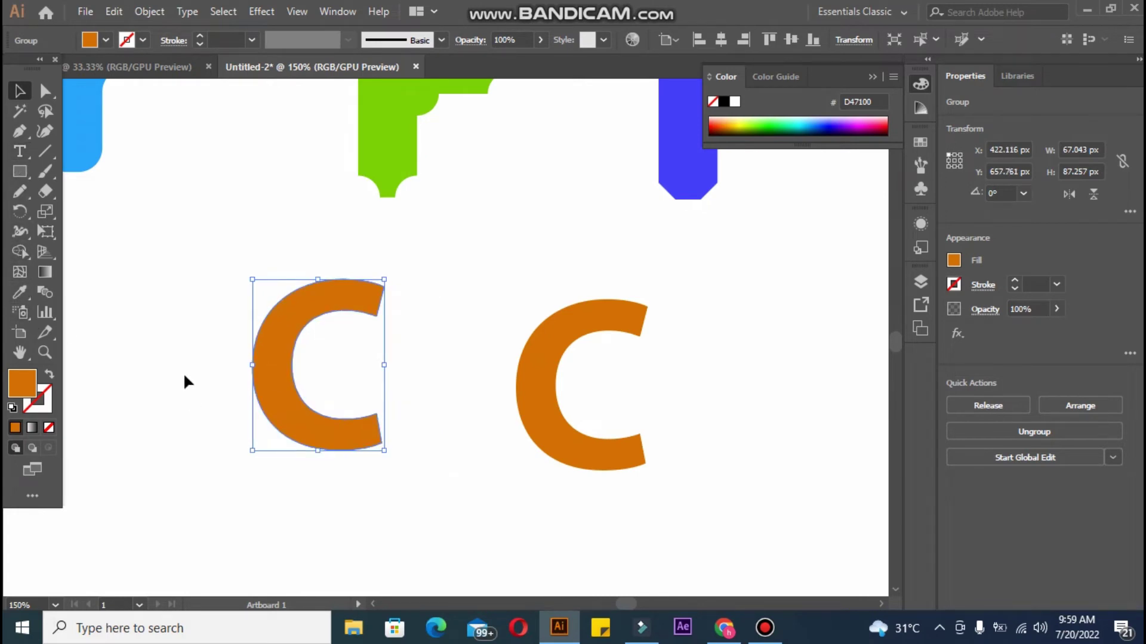
click(47, 97)
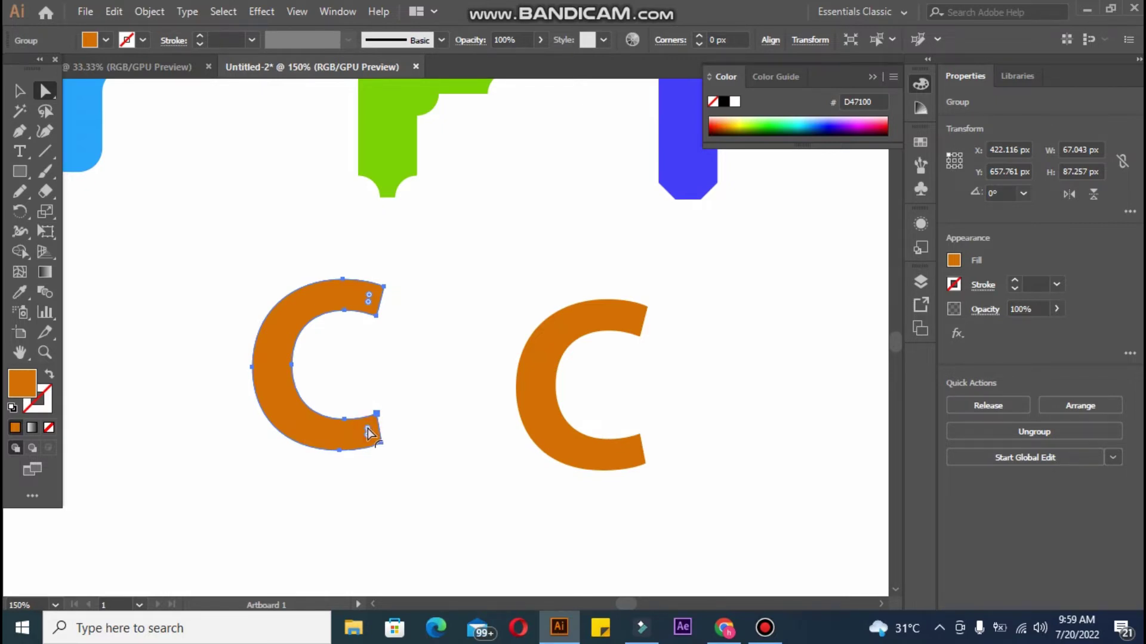
drag(366, 428, 362, 427)
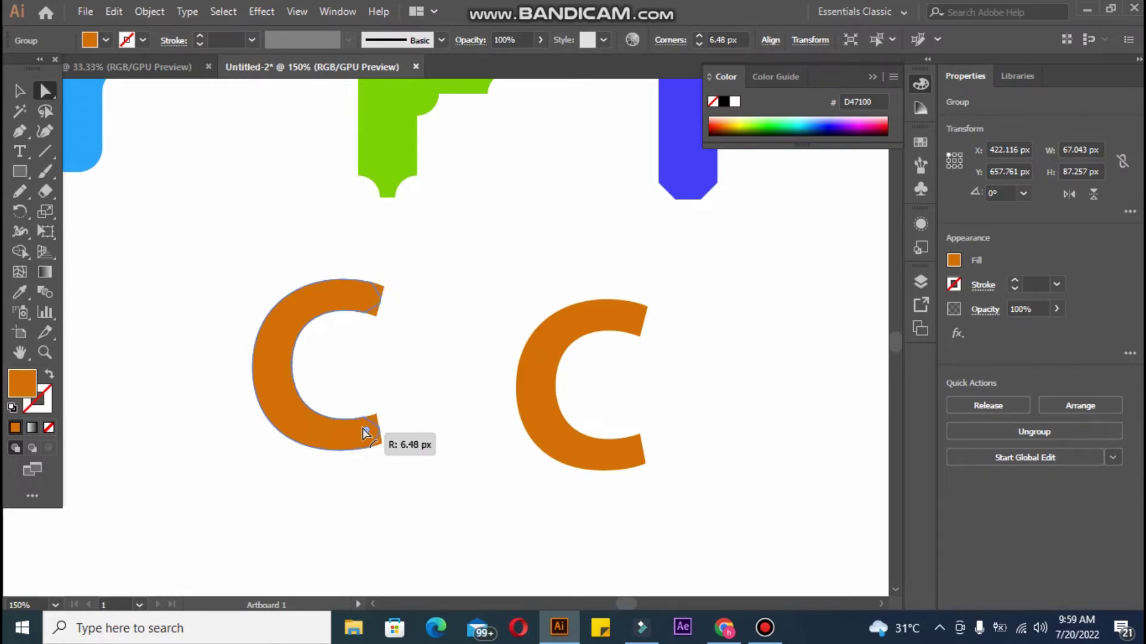
click(422, 511)
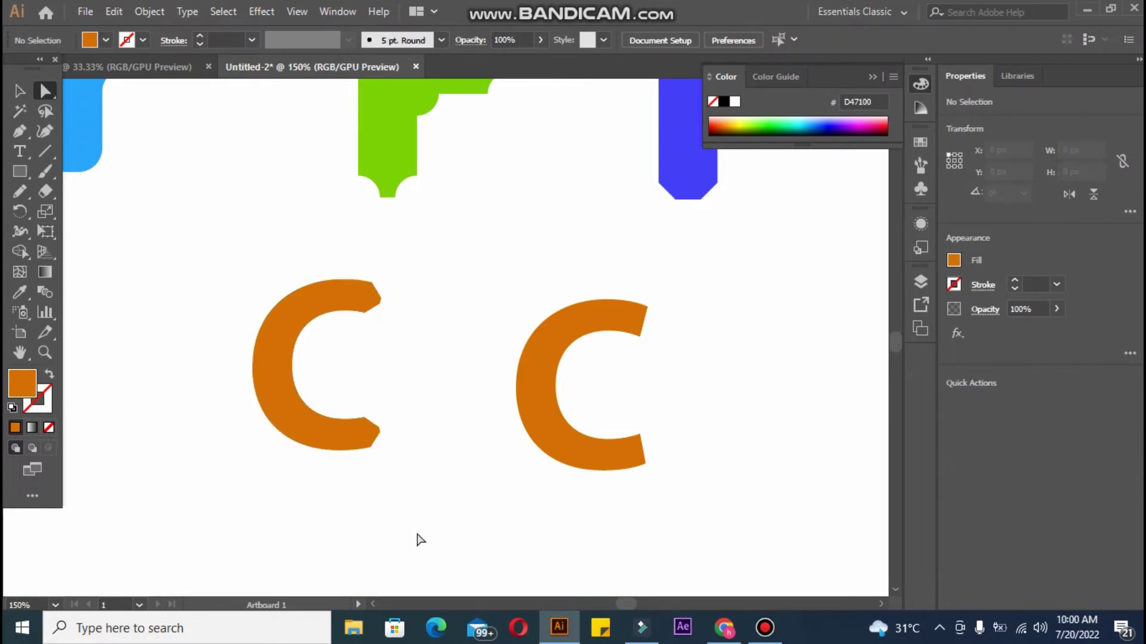
Move the second C beside the first, convert it to outlines, and colour it pink with the Eyedropper
drag(548, 390, 505, 383)
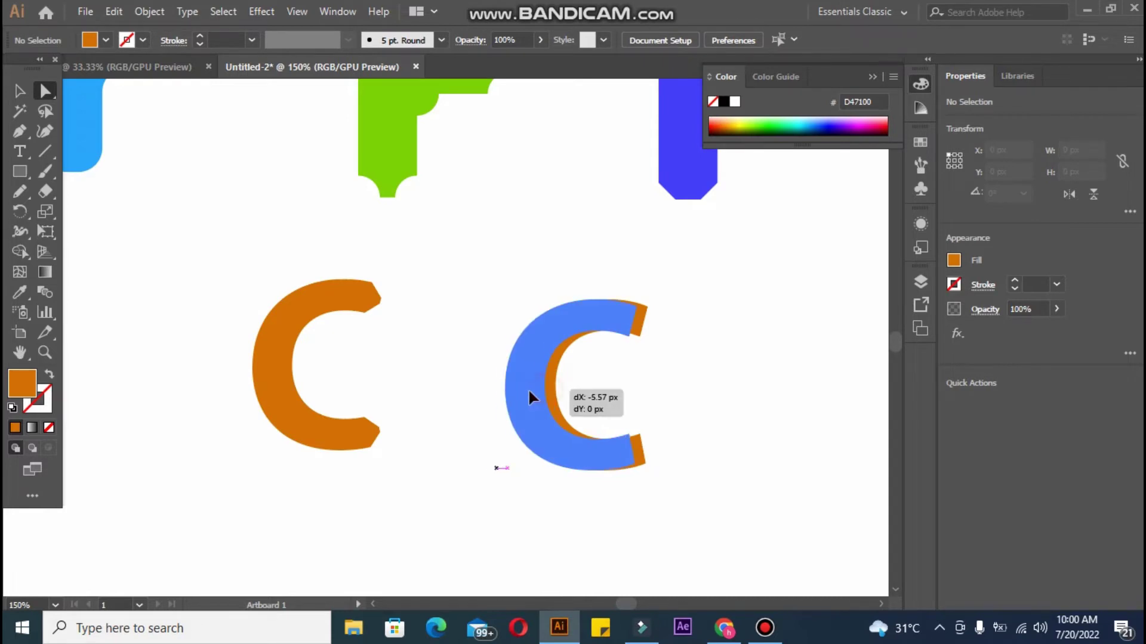
right_click(504, 383)
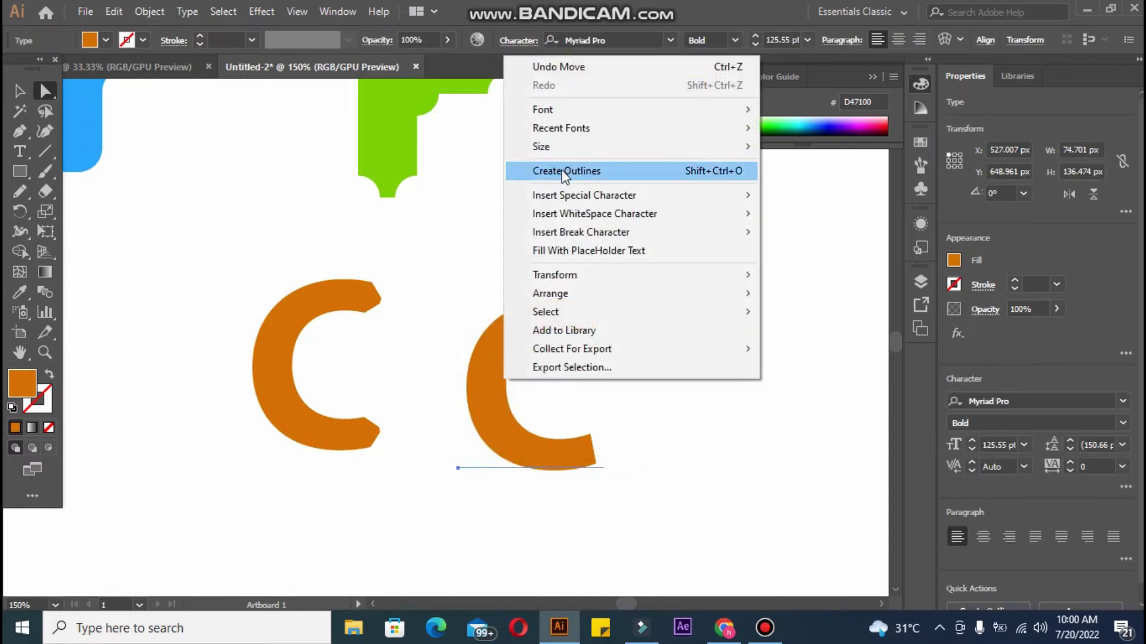
click(563, 171)
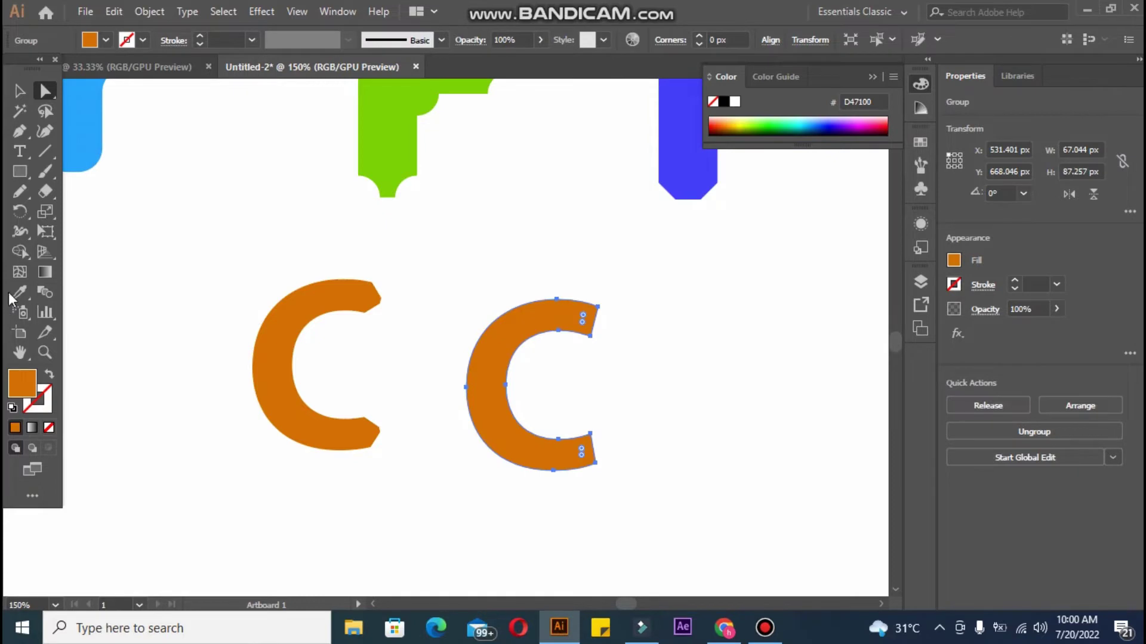
click(14, 294)
click(880, 117)
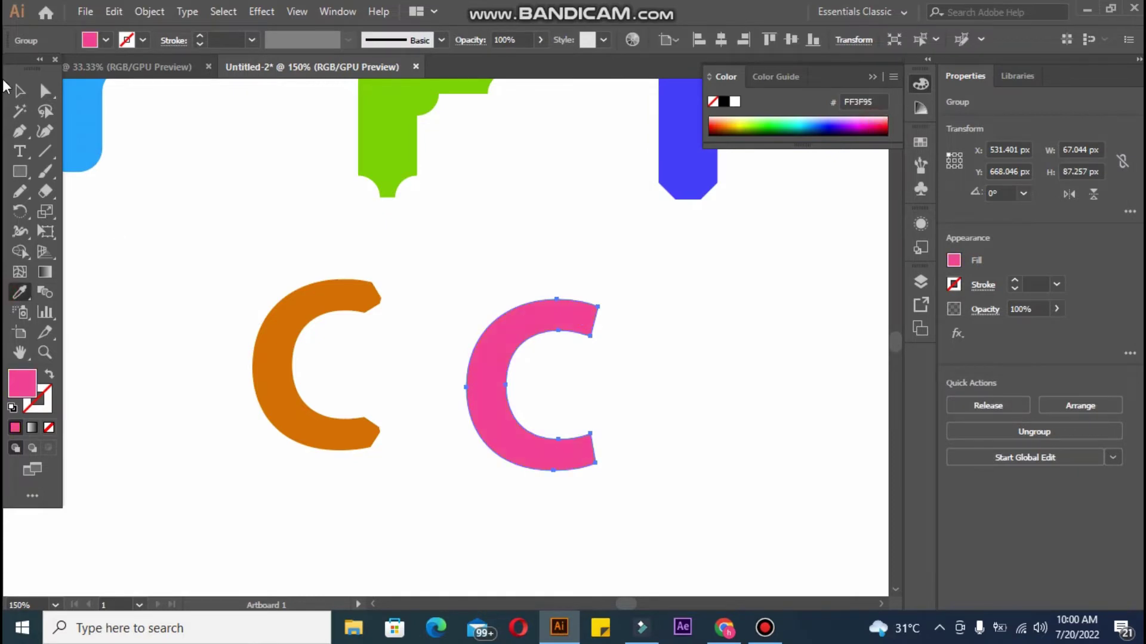
Curve the pink C's end corners inward into notches of about 7.77 px
click(18, 91)
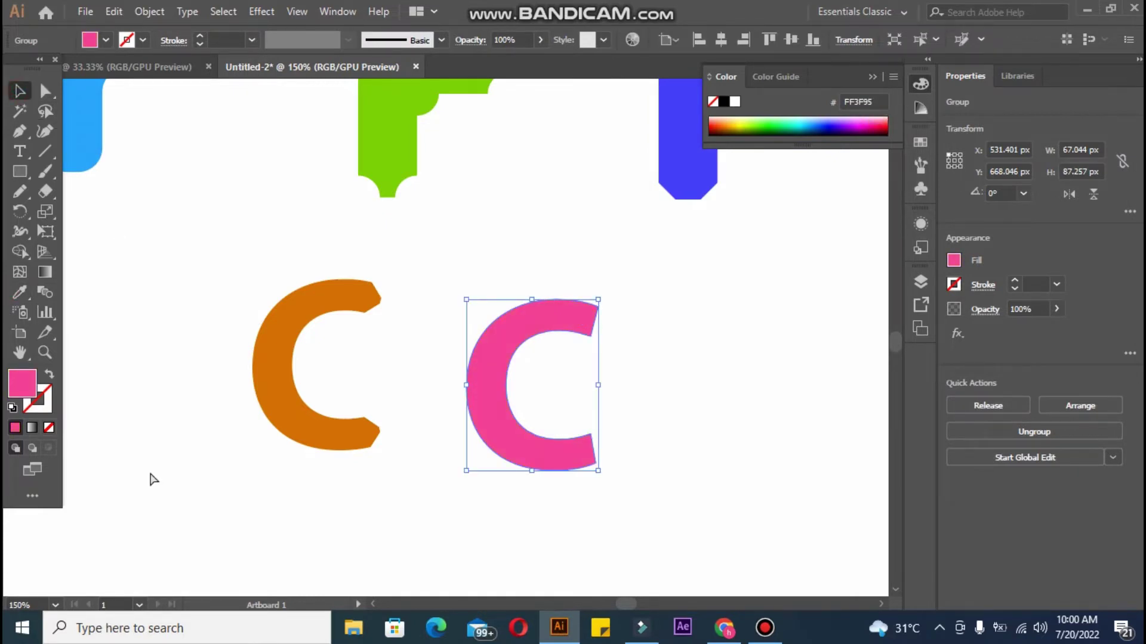
key(ctrl+plus)
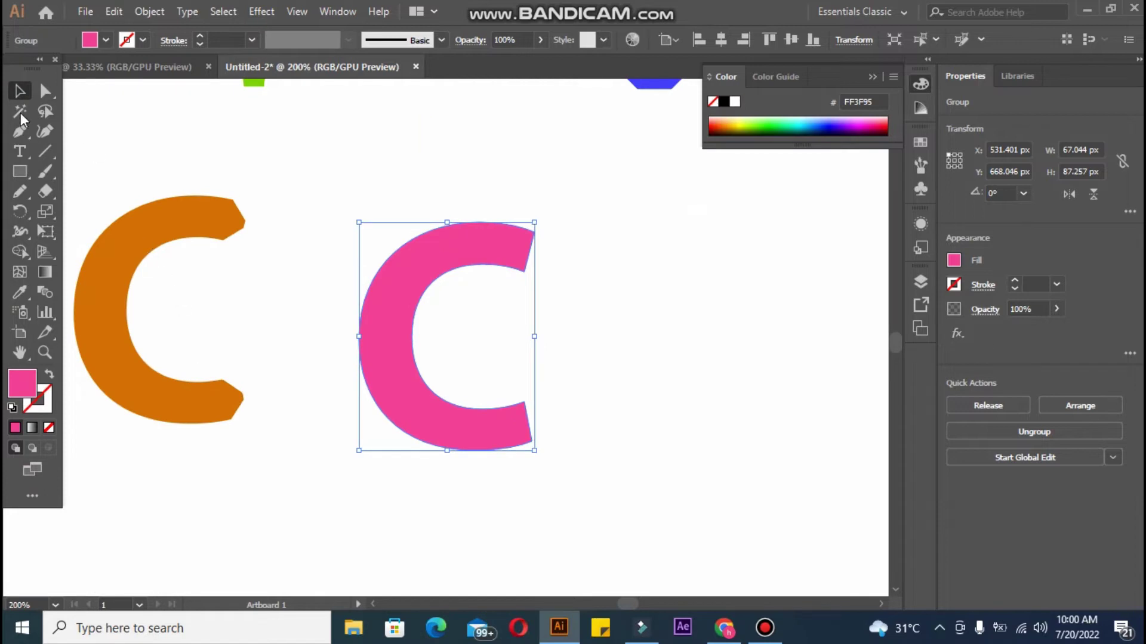
click(46, 91)
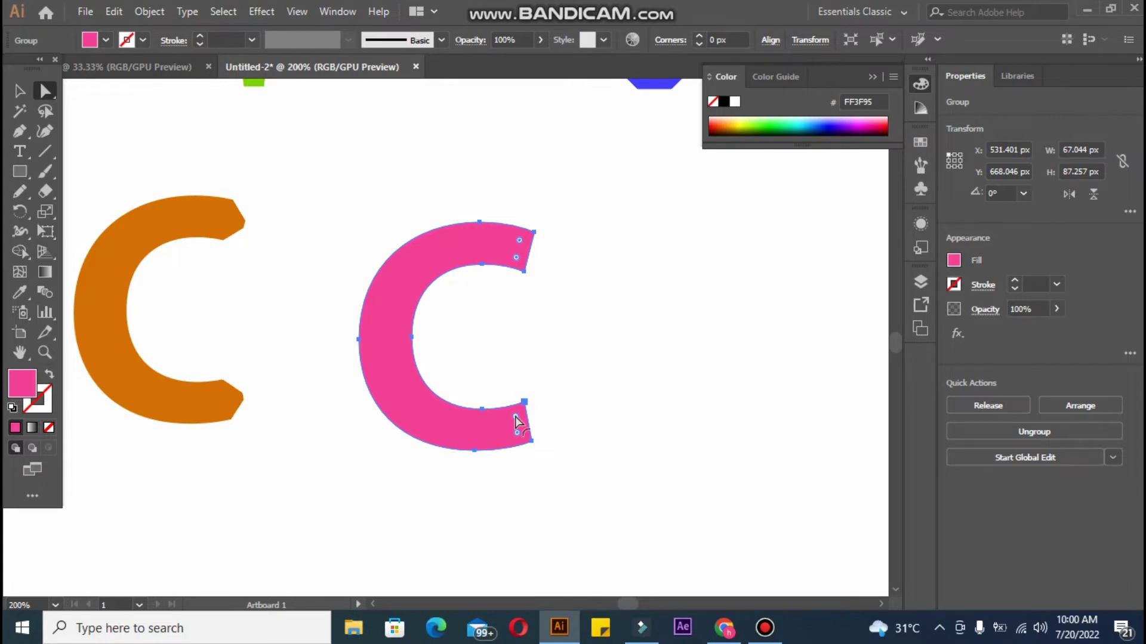
drag(515, 417, 485, 424)
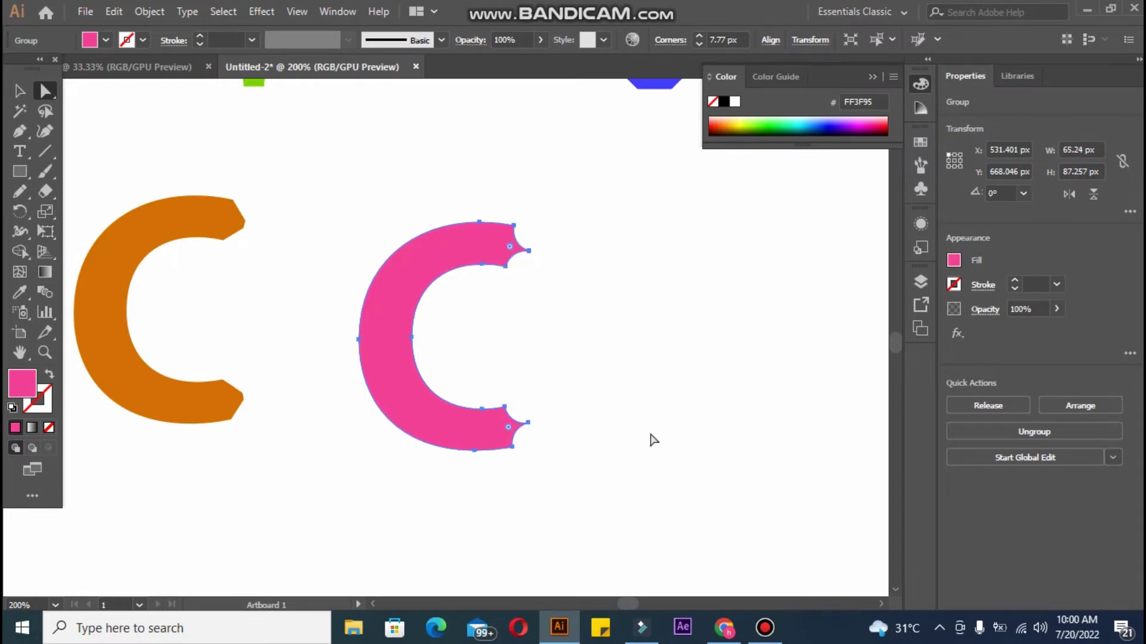
click(654, 439)
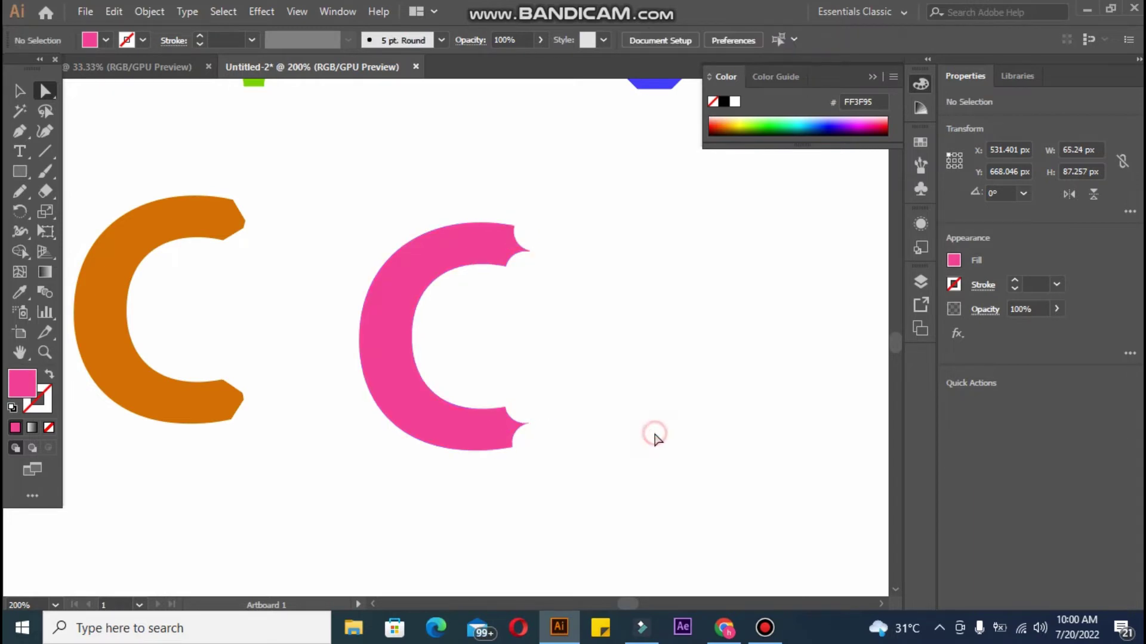
Zoom out to the whole artboard and make an abandoned first attempt at a text object below the letters
click(20, 91)
key(ctrl+0)
key(t)
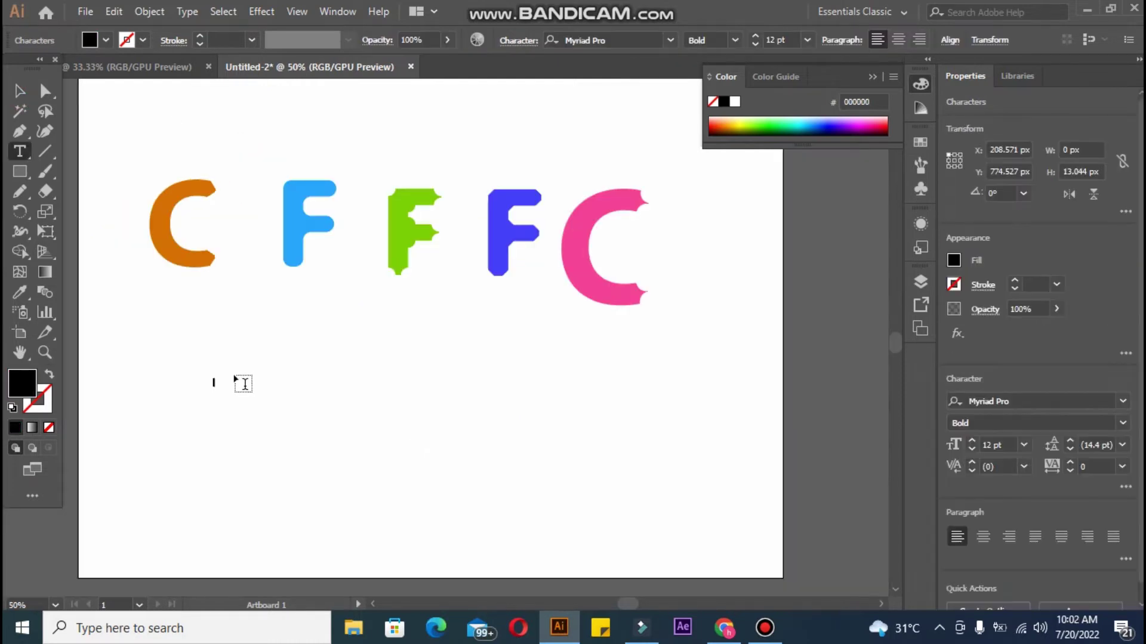
click(210, 381)
key(Escape)
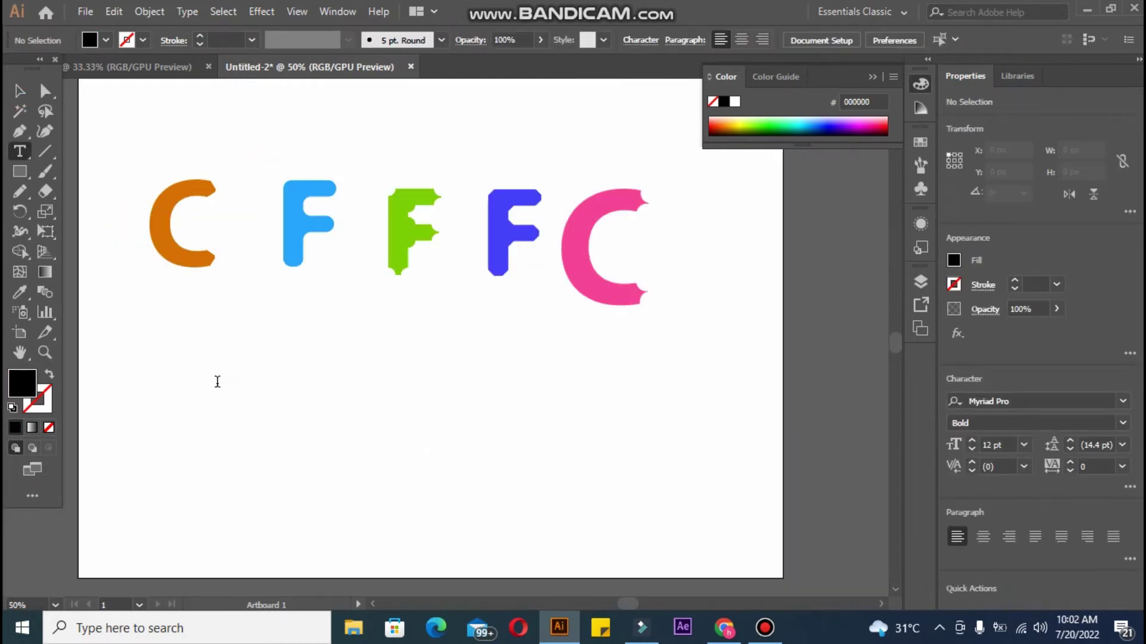
key(a)
key(b)
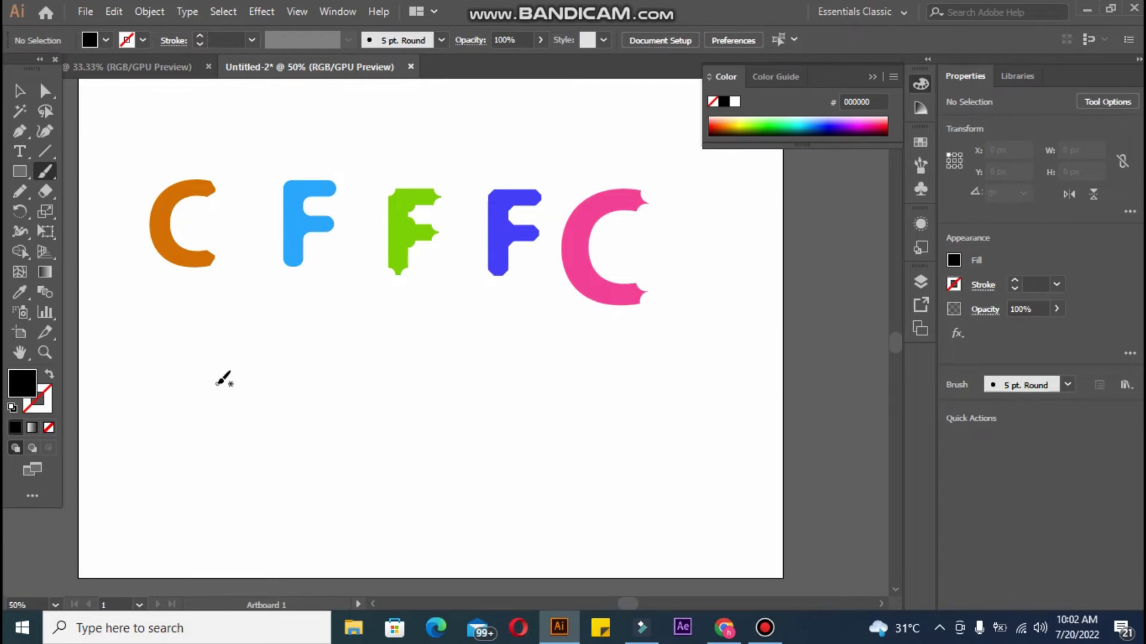
Type ABRIS in bold black below the letters and scale it up to 119.55 pt
click(19, 151)
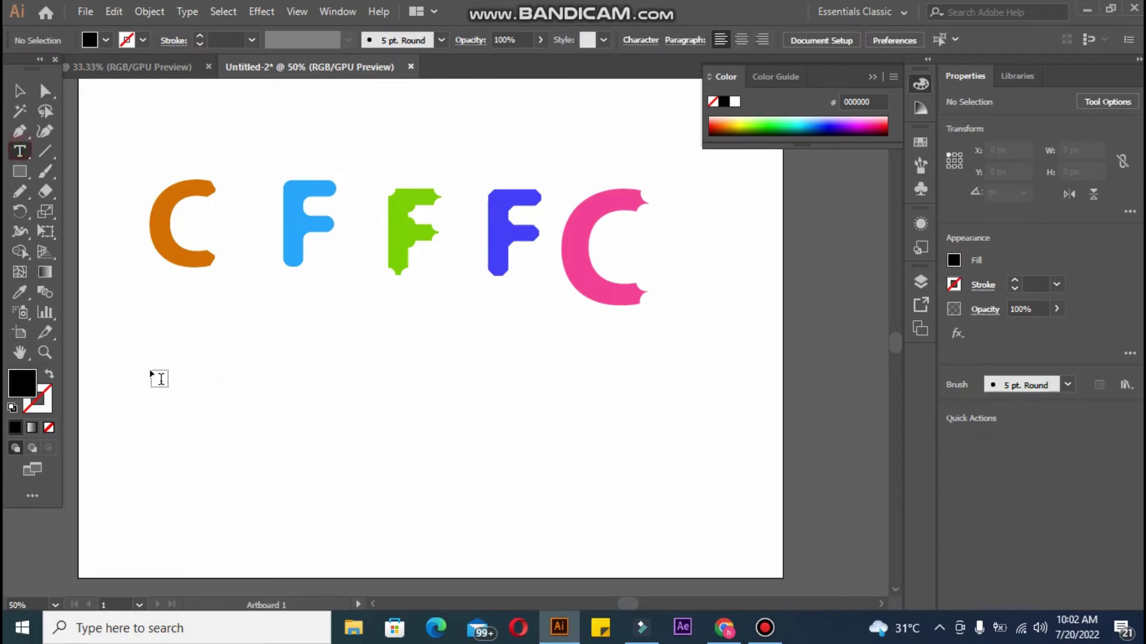
click(259, 377)
key(BackSpace)
text(ABRIS)
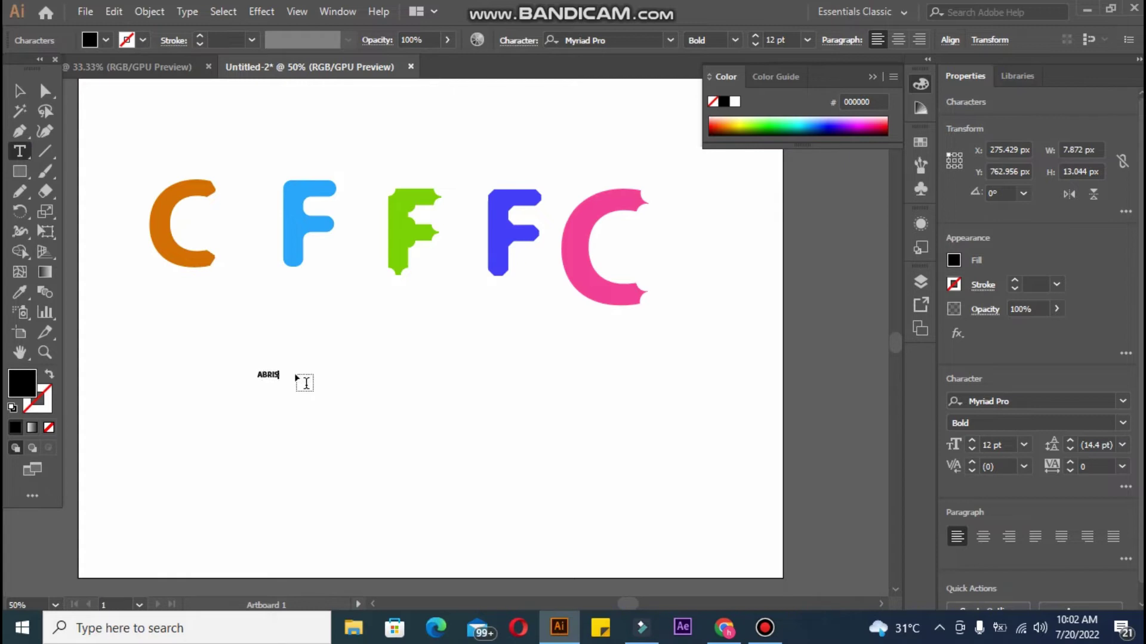
click(19, 91)
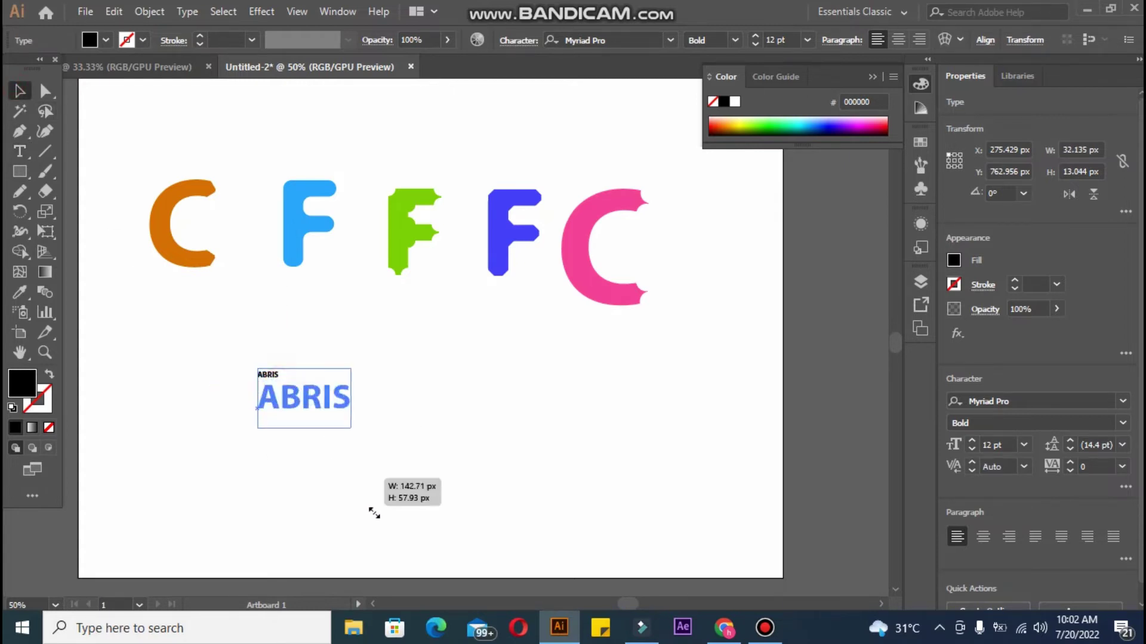
drag(278, 383, 456, 412)
scroll(366, 288, down, 3)
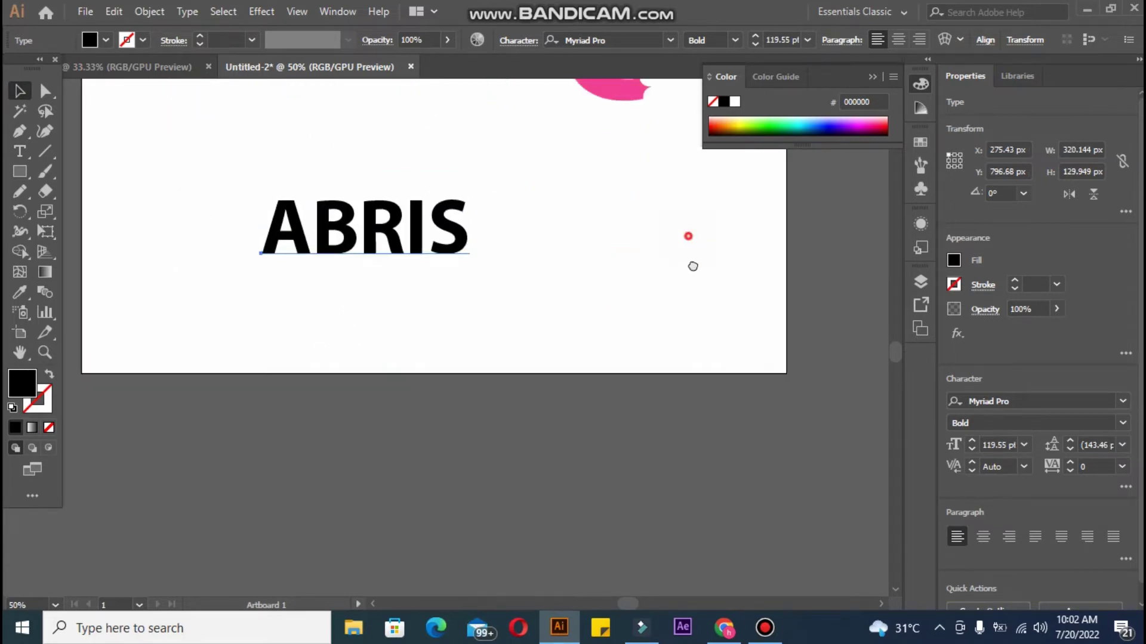
Move the coloured letter group toward the artboard top and bring ABRIS up beneath it
drag(744, 222, 766, 532)
drag(504, 564, 496, 535)
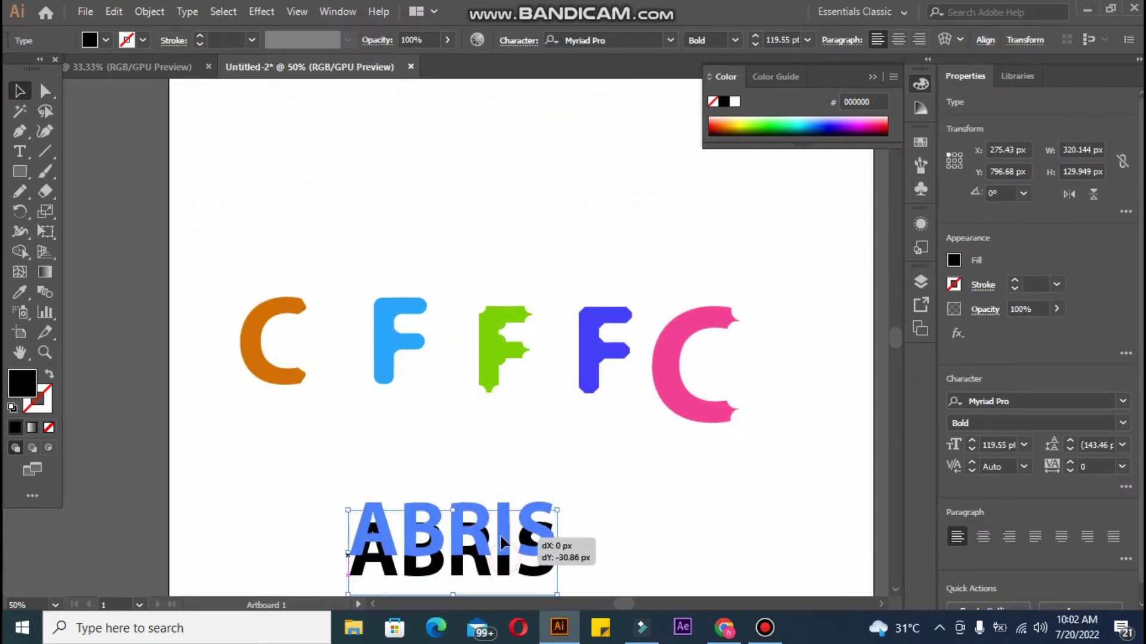
drag(238, 232, 669, 478)
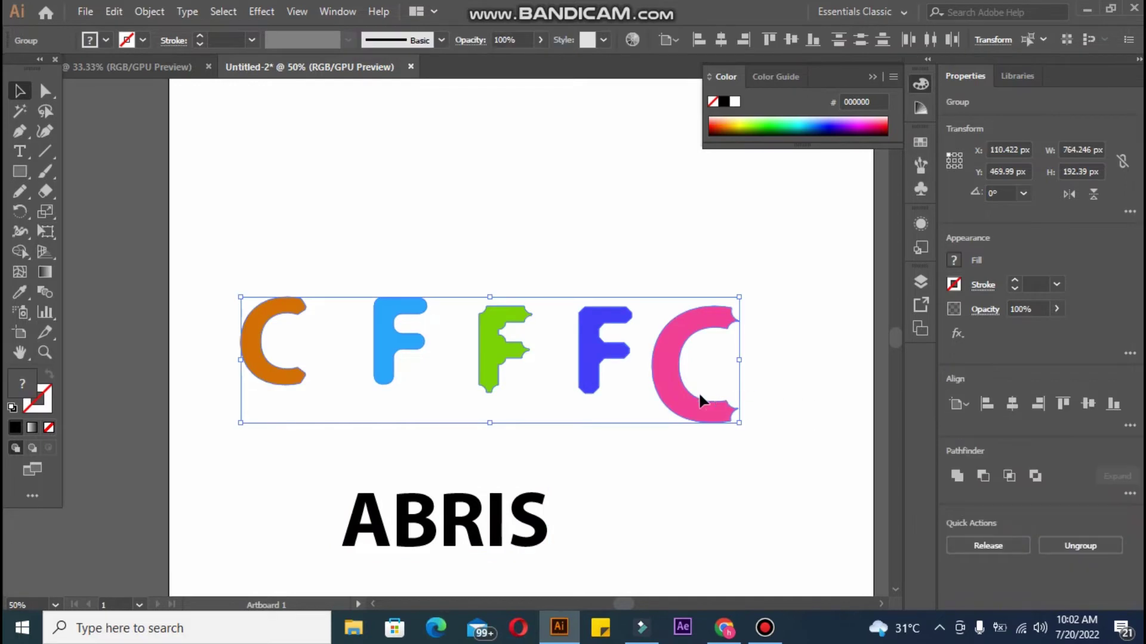
drag(698, 392, 661, 238)
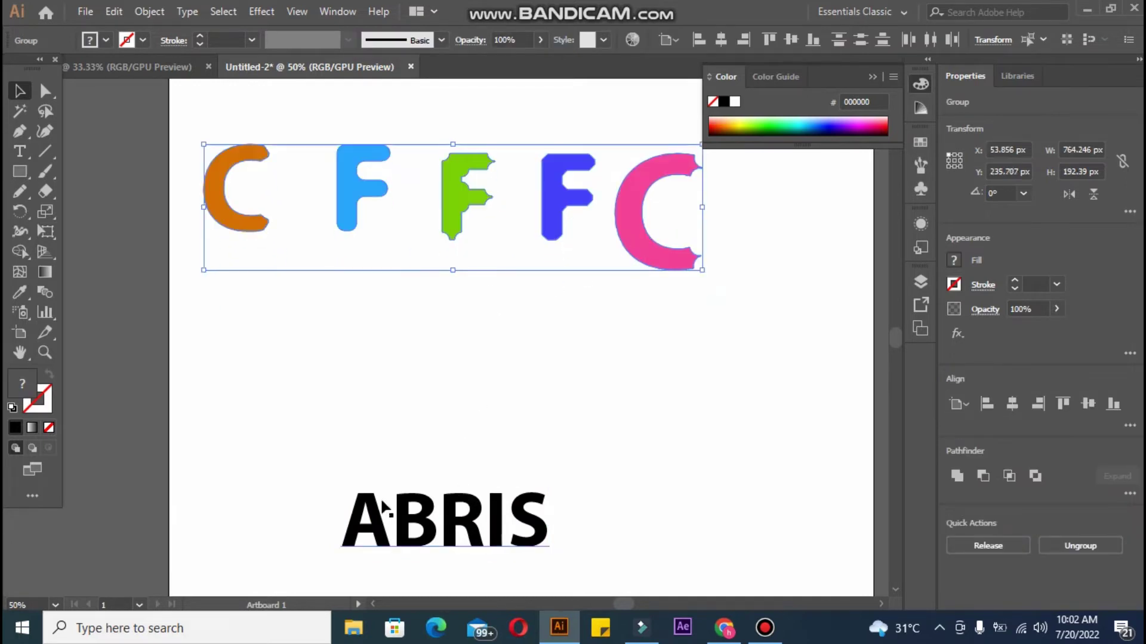
drag(302, 444, 607, 559)
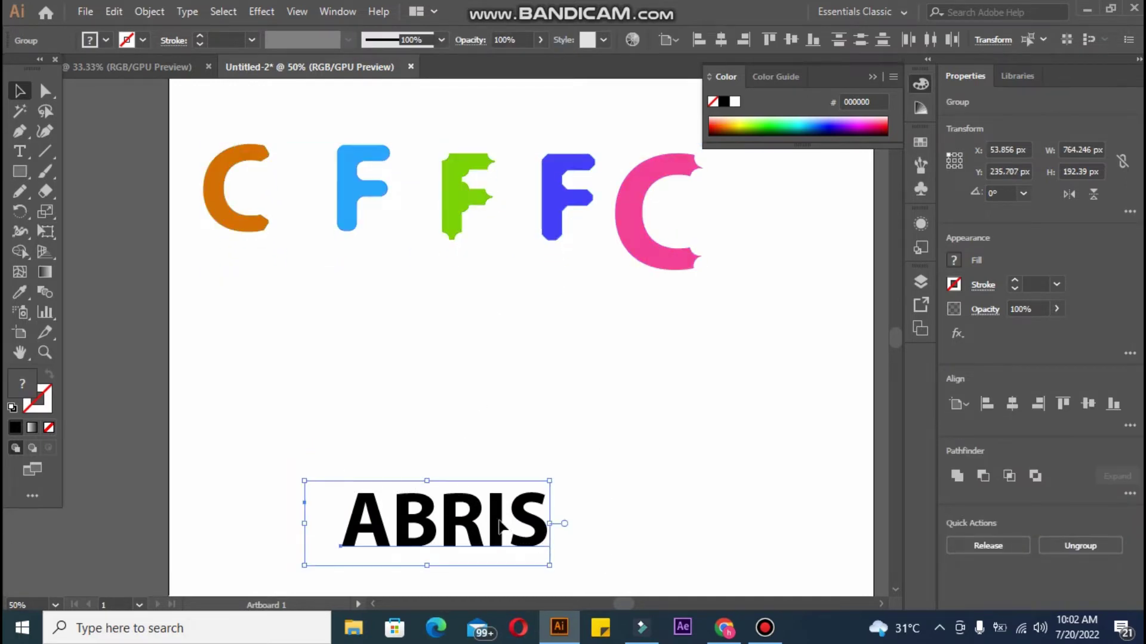
drag(523, 524, 498, 414)
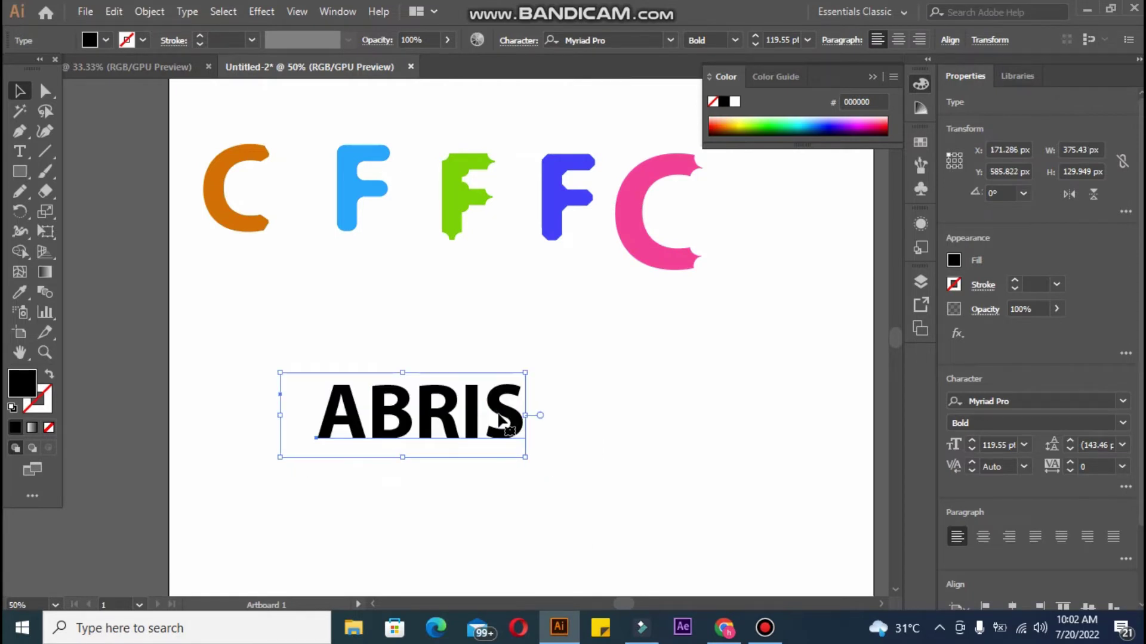
Convert ABRIS to outlines and move the outlined group higher, nearer the coloured letters
click(311, 416)
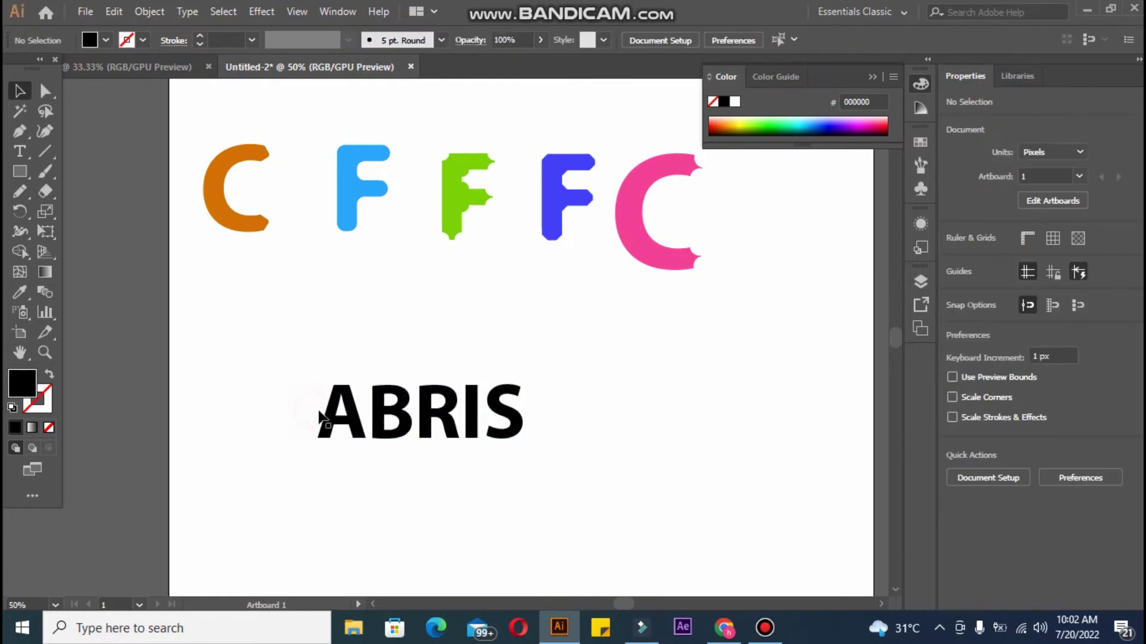
click(332, 417)
double_click(333, 418)
right_click(332, 417)
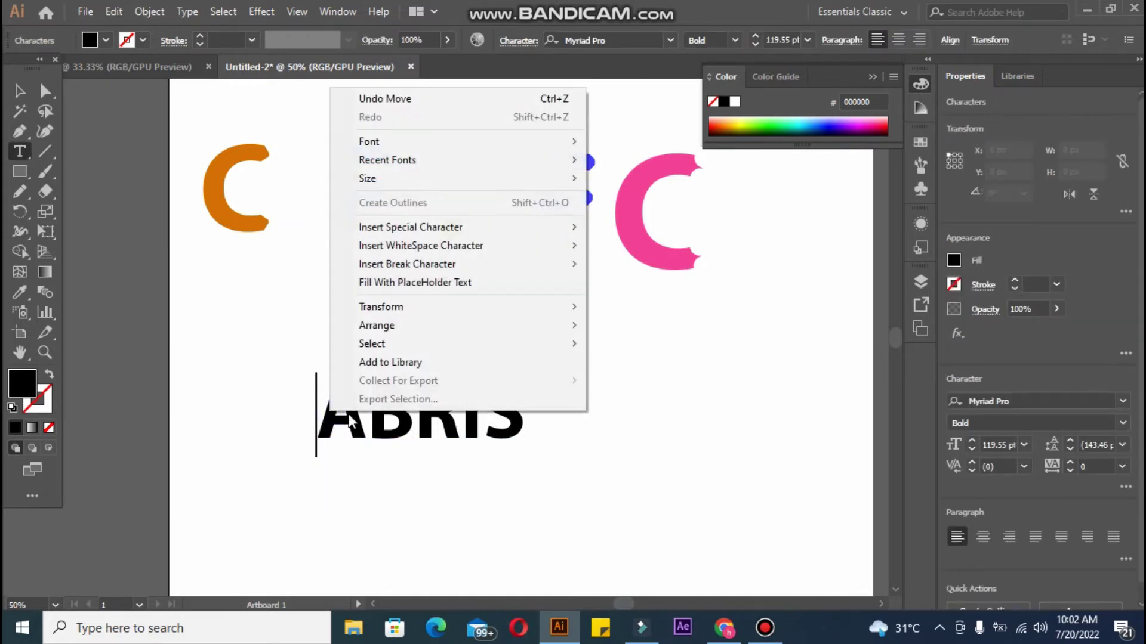
key(Escape)
key(Escape)
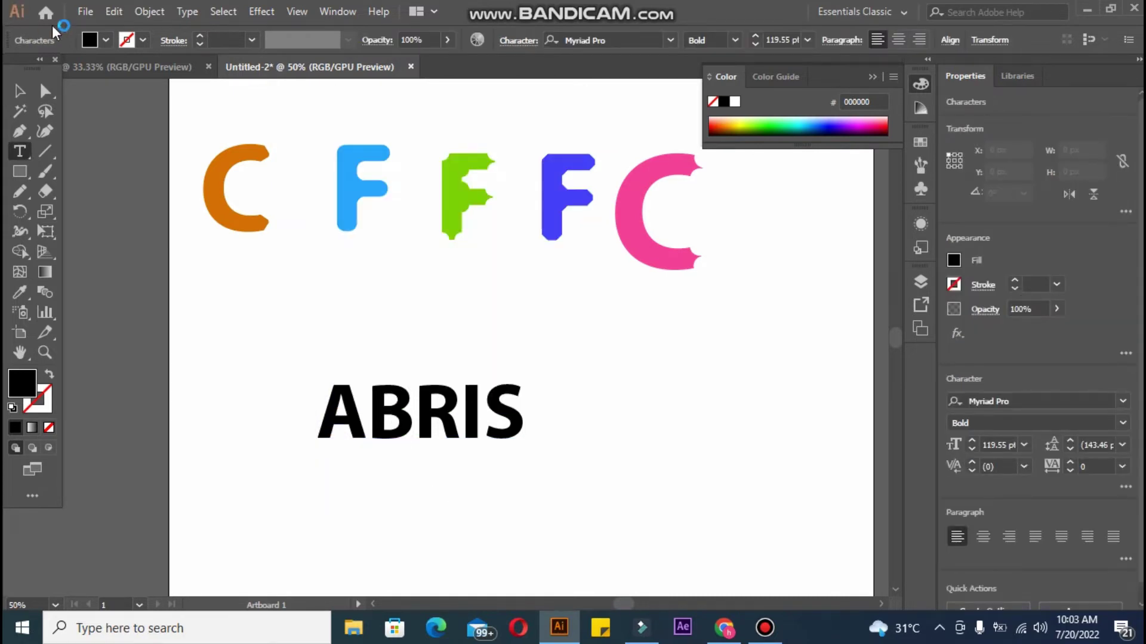
key(Escape)
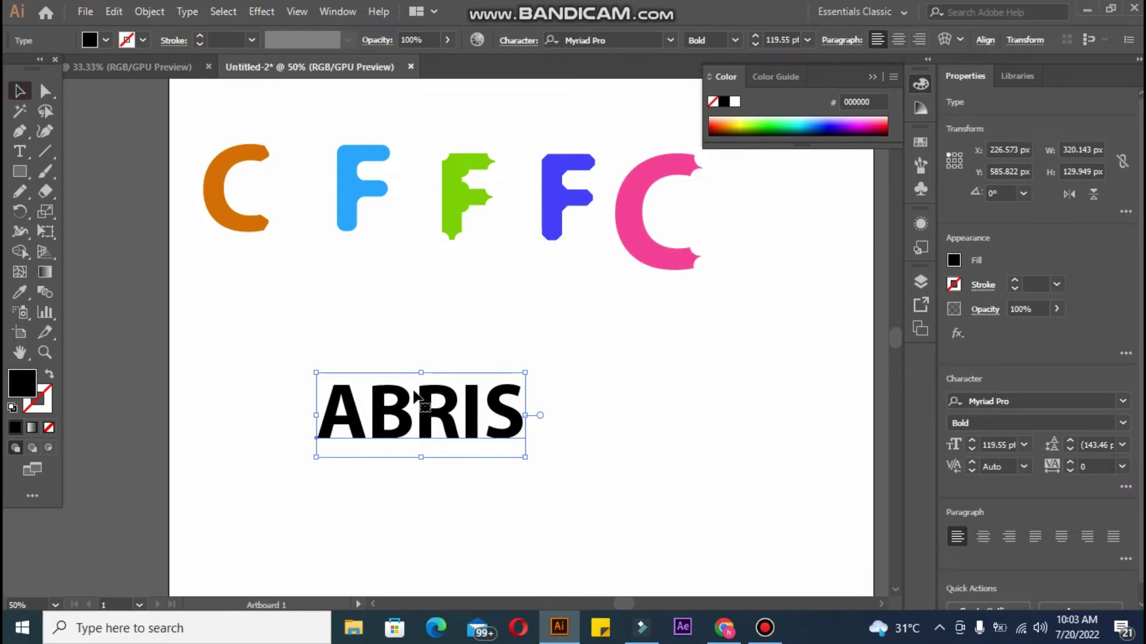
right_click(416, 397)
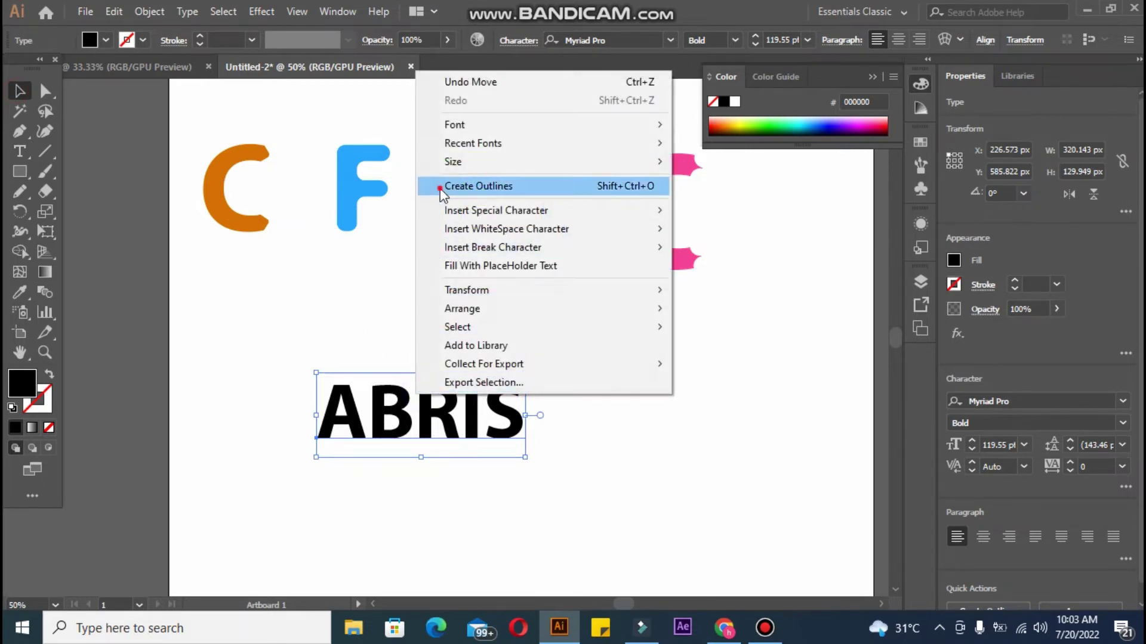
click(440, 188)
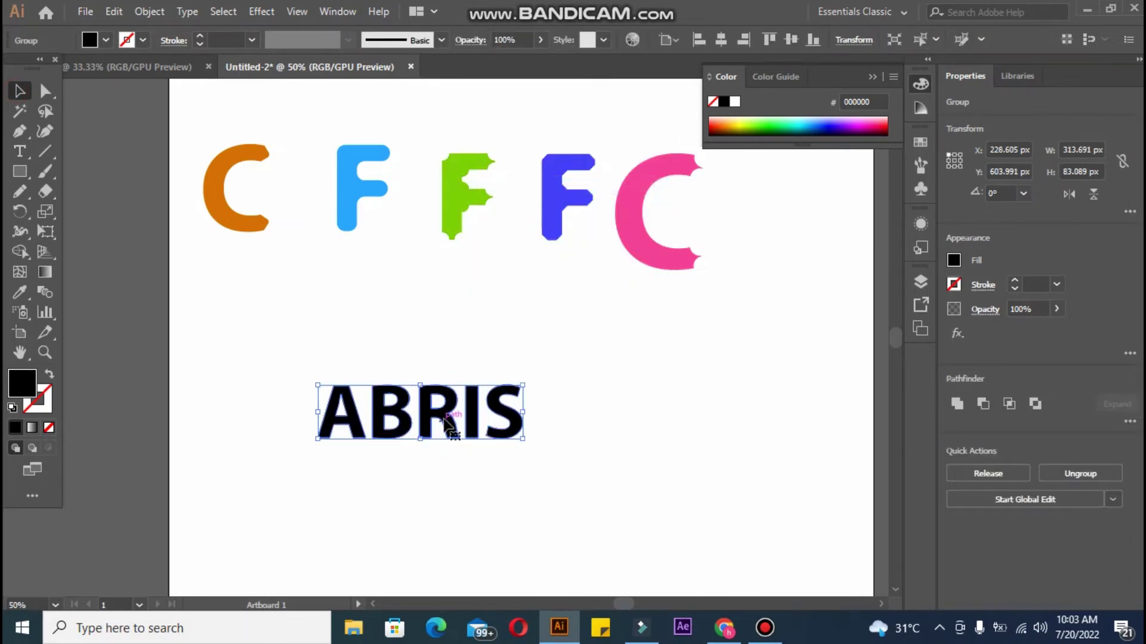
drag(442, 419, 454, 361)
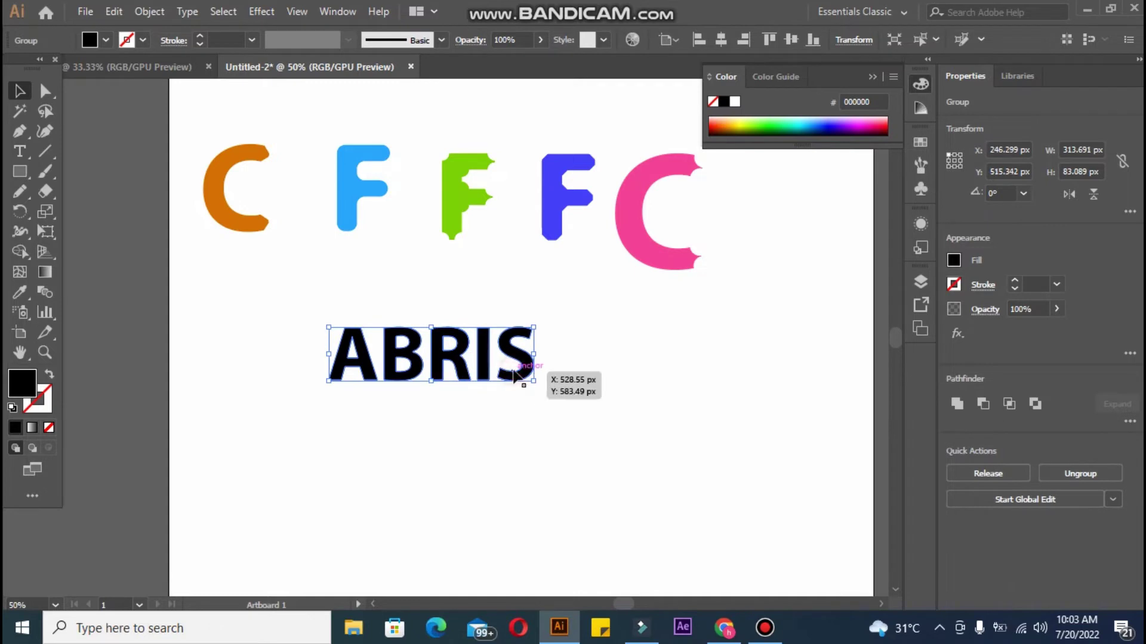
scroll(514, 376, up, 2)
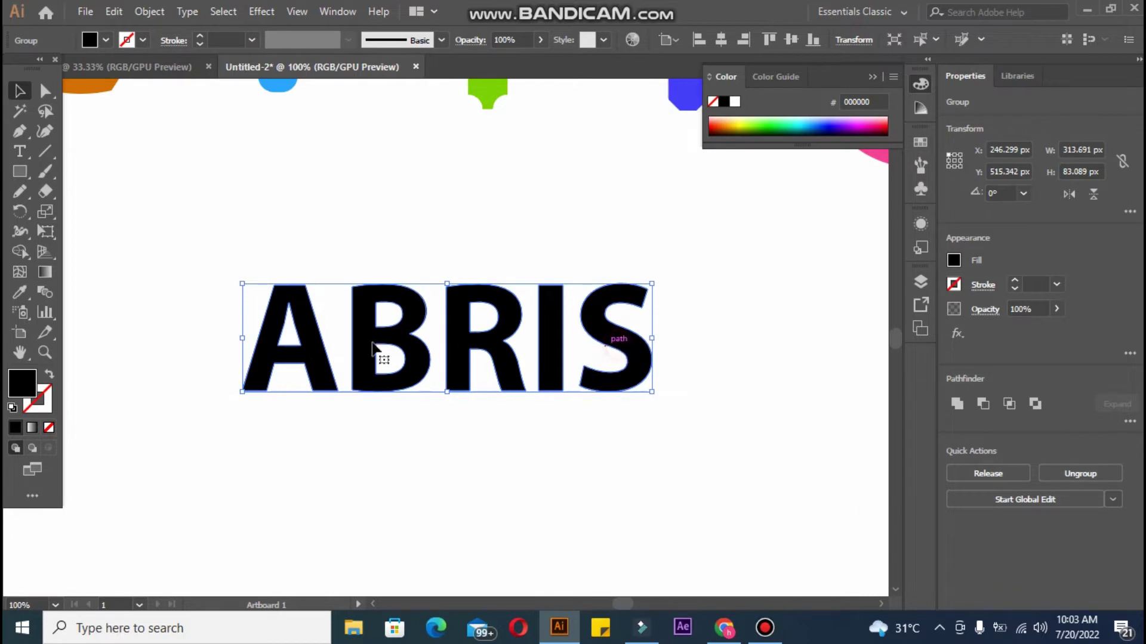
Try a first U above ABRIS, then undo back to the earlier ABRIS position
click(18, 153)
click(184, 181)
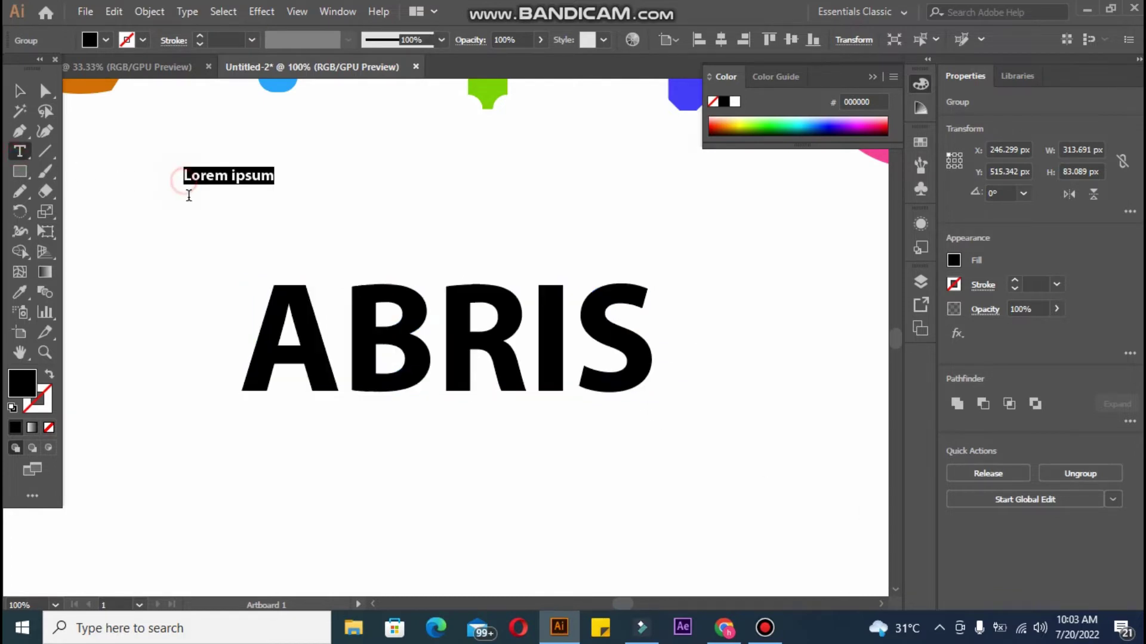
key(BackSpace)
text(U)
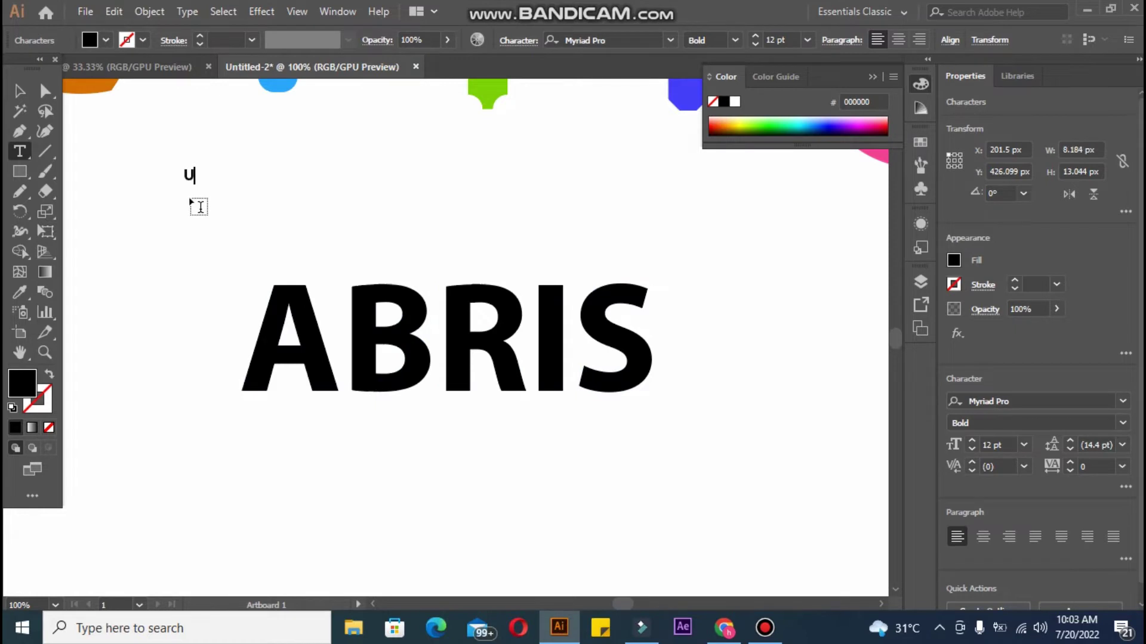
click(20, 90)
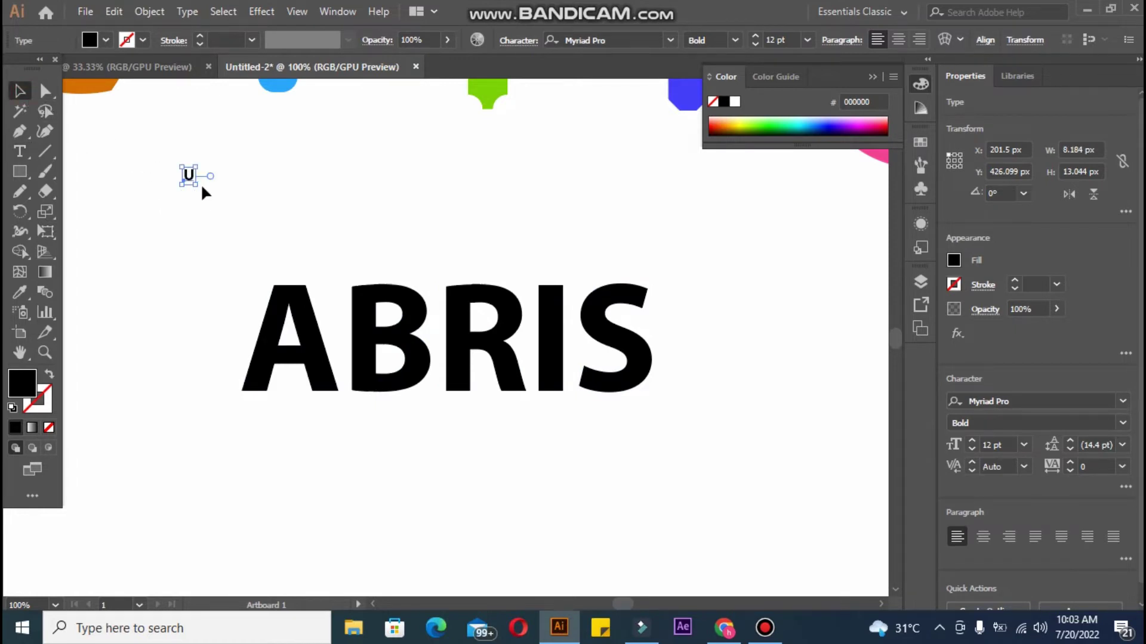
drag(197, 188, 216, 208)
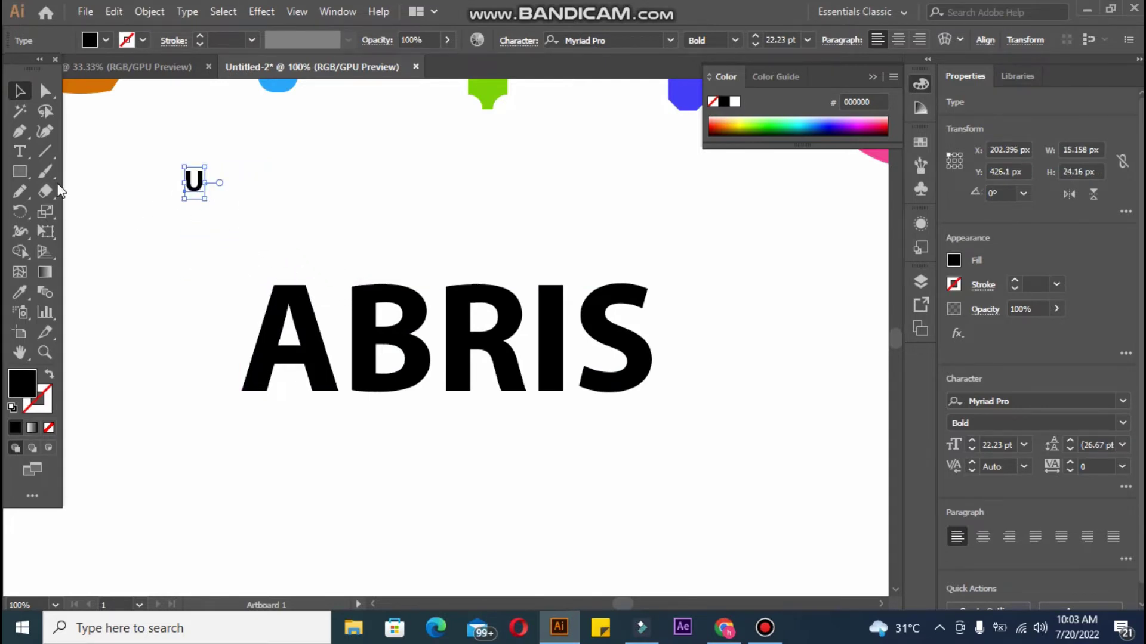
key(ctrl+z)
key(ctrl+z)
key(ctrl+z)
key(ctrl+z)
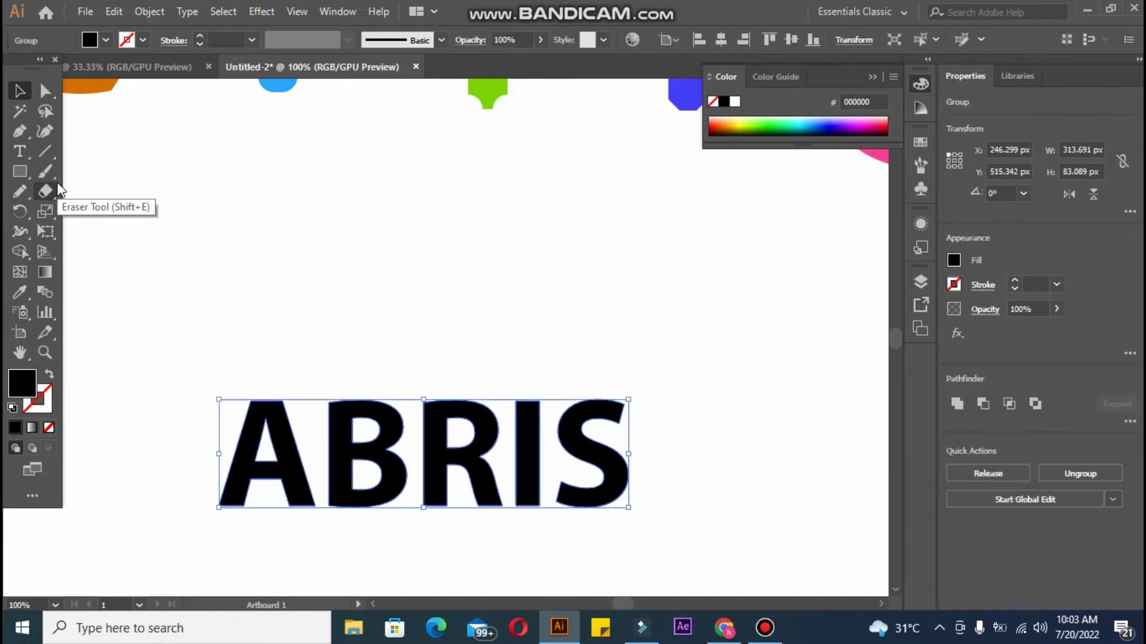
key(ctrl+z)
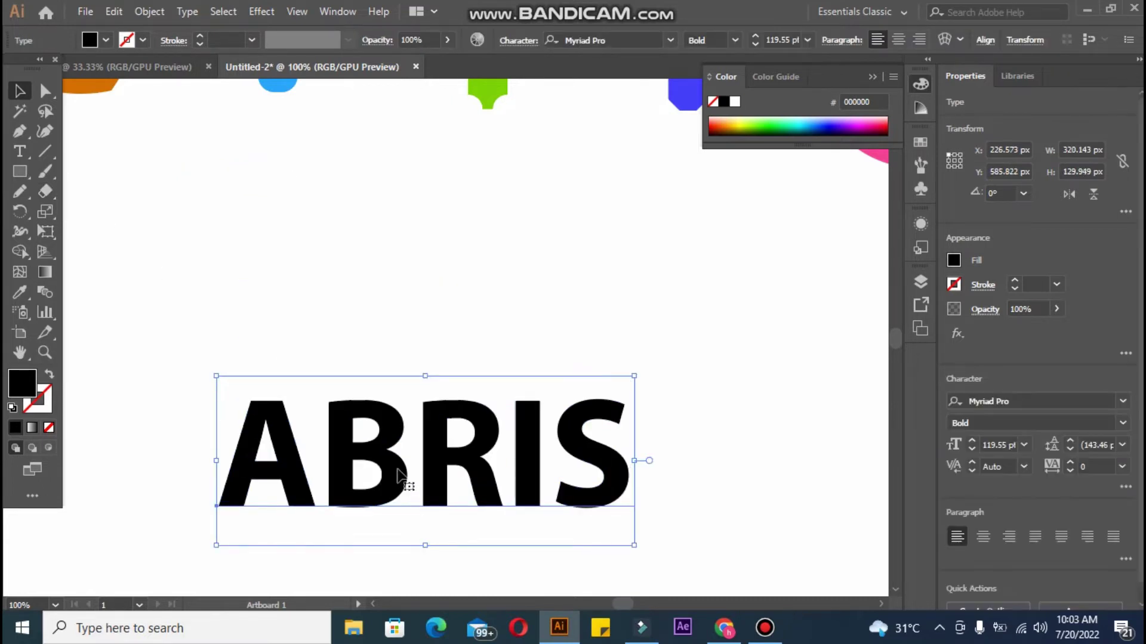
right_click(394, 458)
click(185, 175)
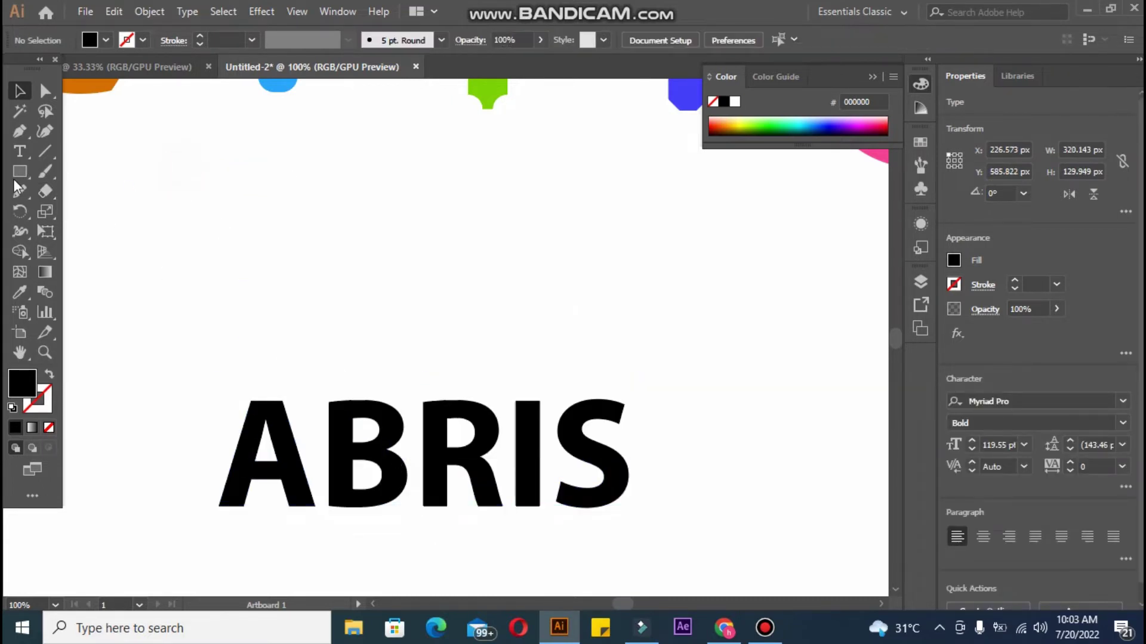
Add a U styled like ABRIS (Myriad Pro Bold, 119.55 pt) above ABRIS's left end
click(19, 151)
click(326, 200)
text(u)
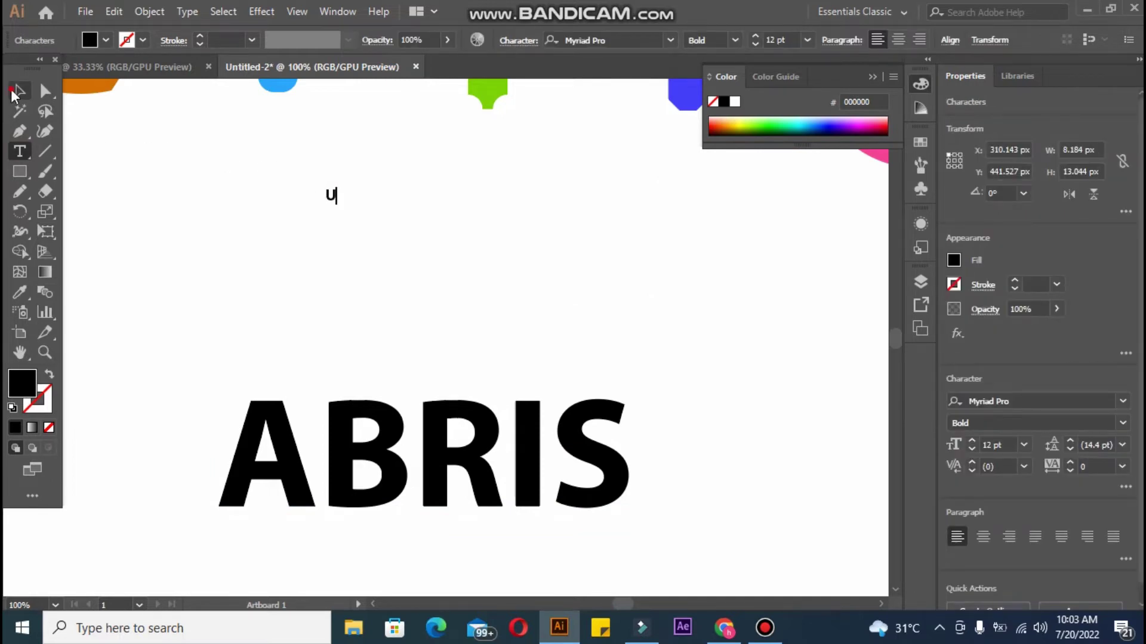
click(19, 91)
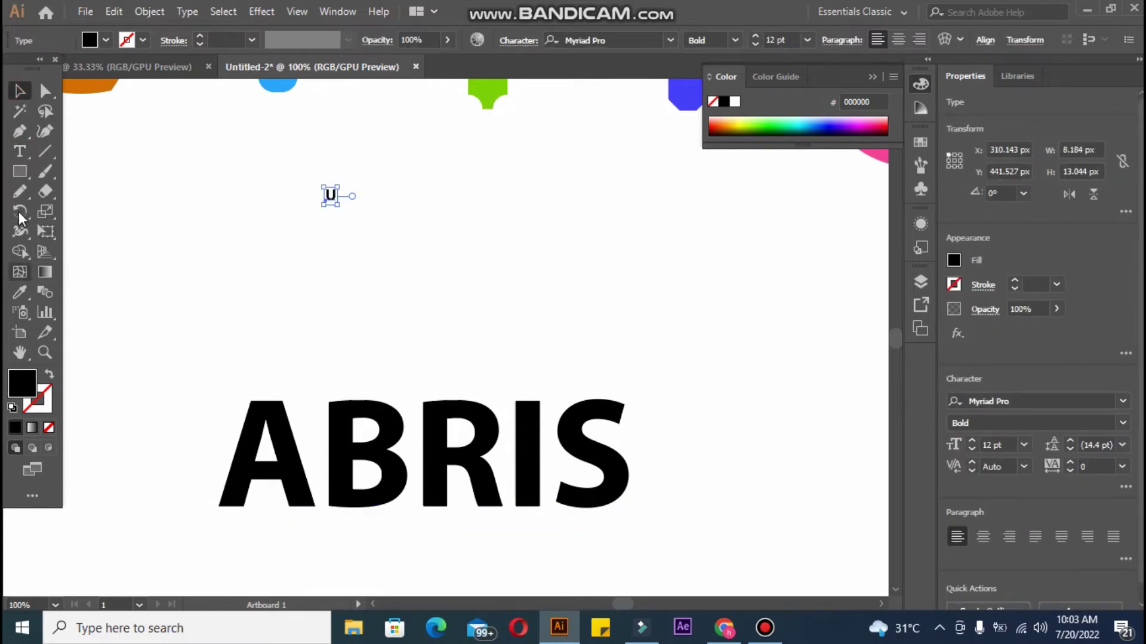
click(20, 292)
click(288, 464)
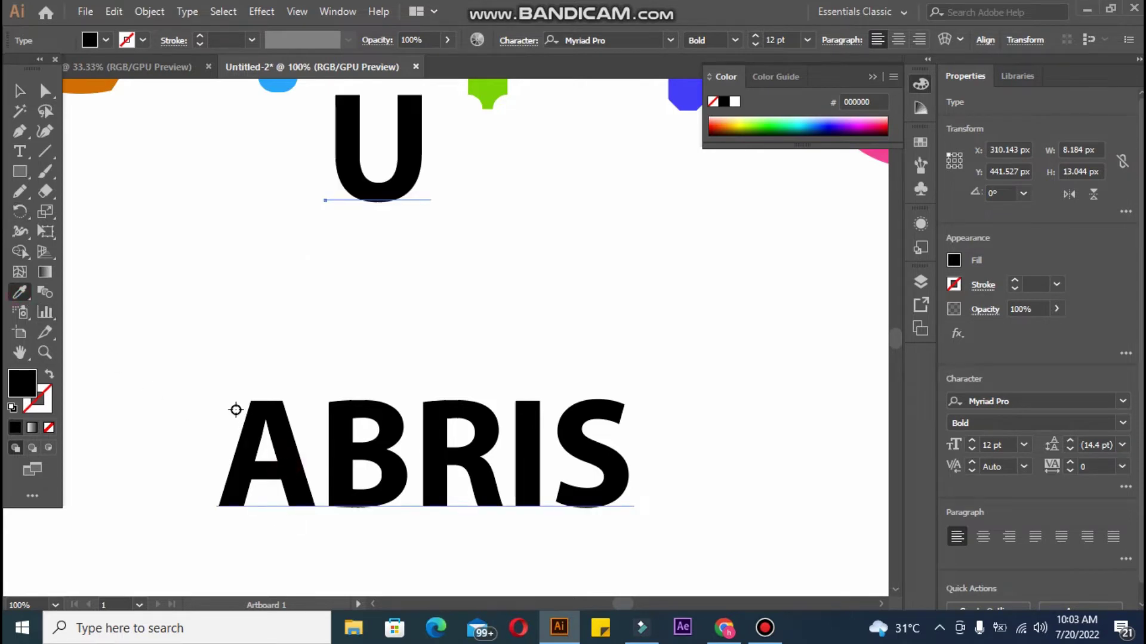
click(19, 90)
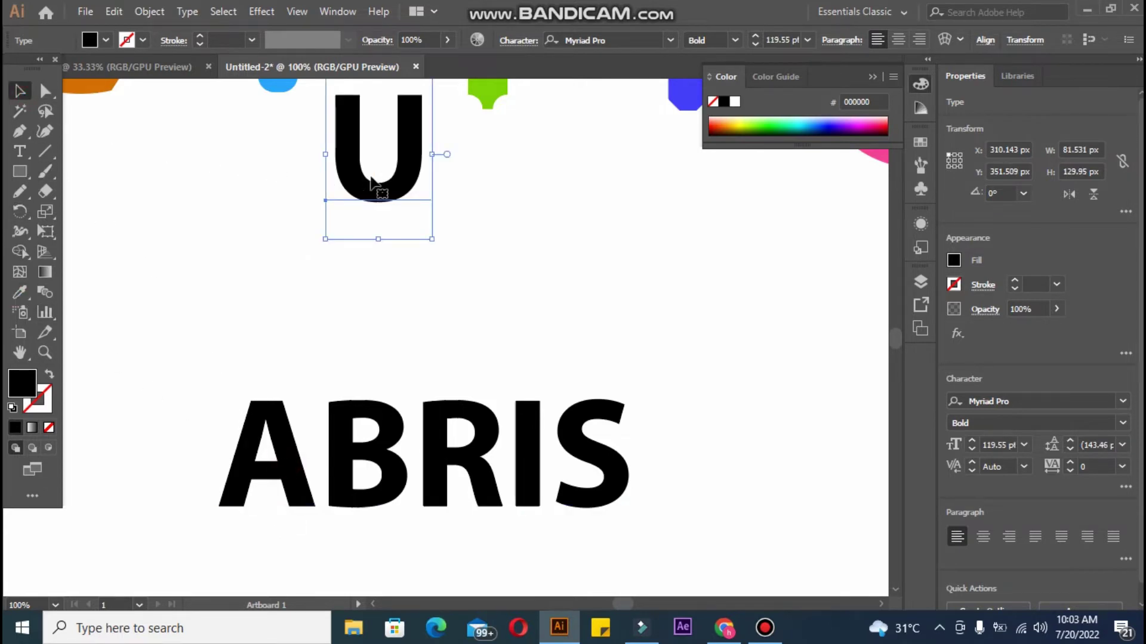
drag(358, 196, 215, 264)
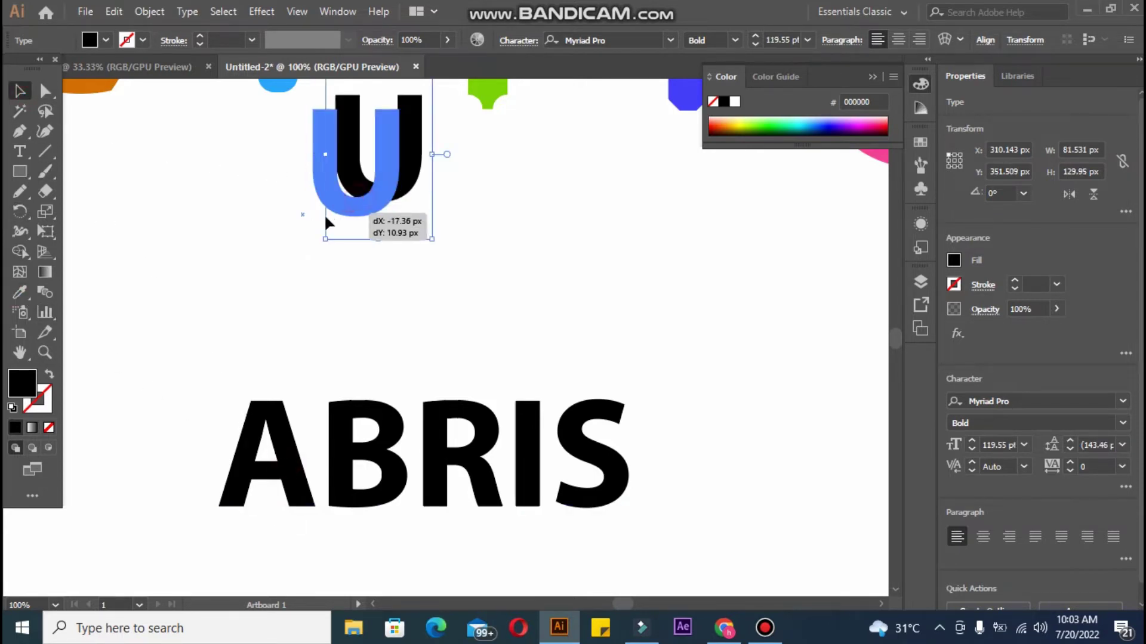
Convert both the ABRIS text and the U to outlines
right_click(378, 448)
click(360, 462)
right_click(358, 461)
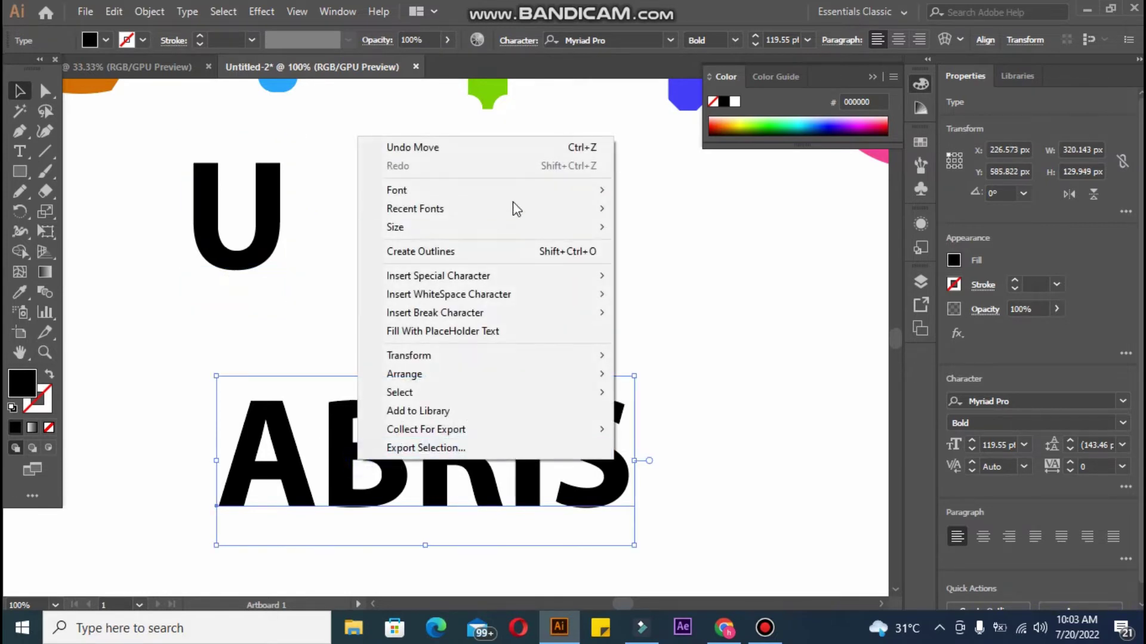
click(513, 252)
right_click(263, 227)
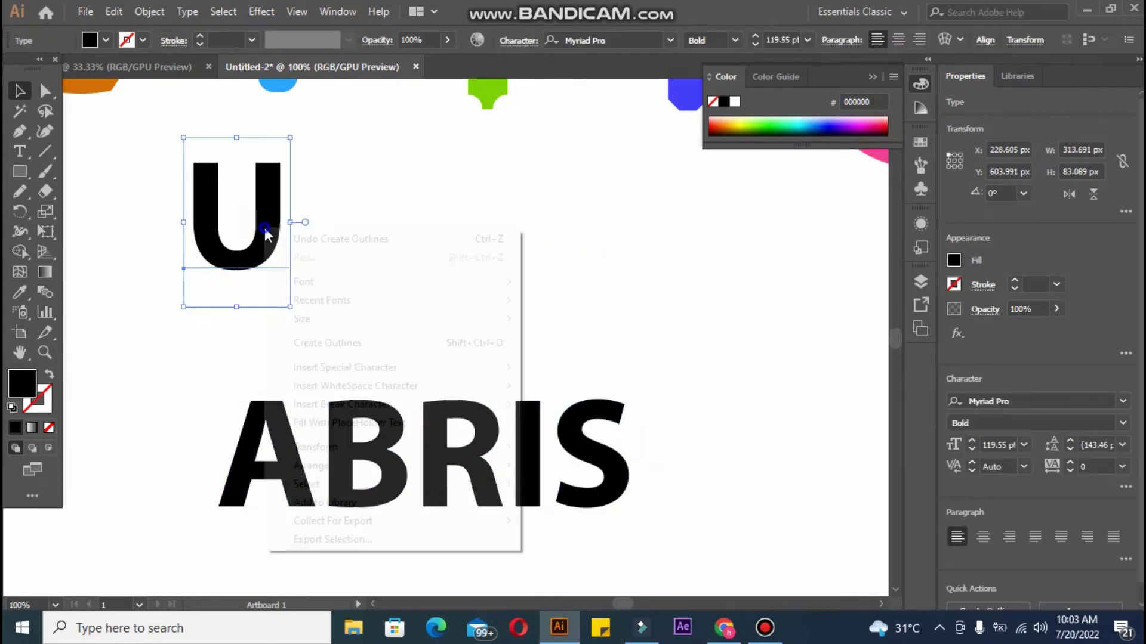
click(347, 343)
click(203, 149)
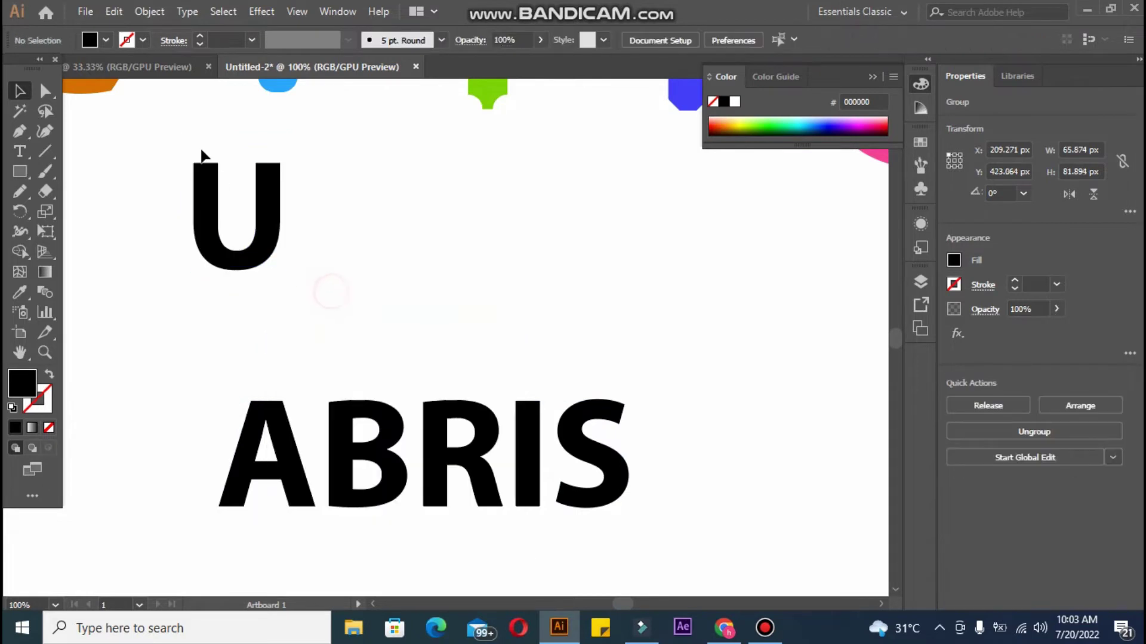
Rotate the outlined U to 270°, move ABRIS right and down, and duplicate the C shape below-right
click(206, 197)
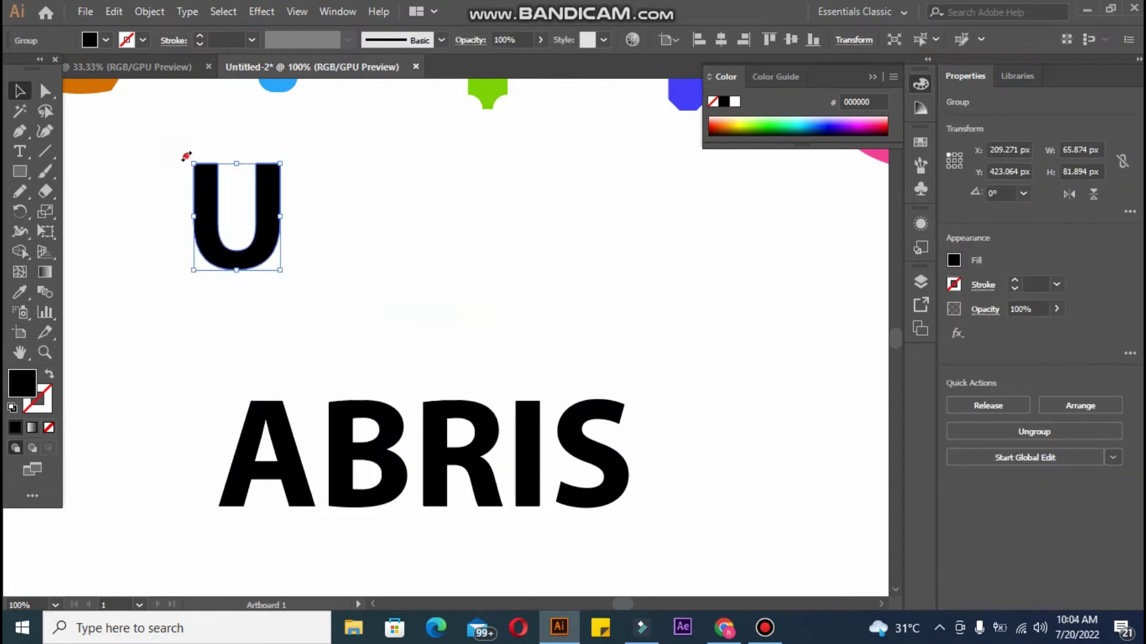
drag(186, 157, 270, 194)
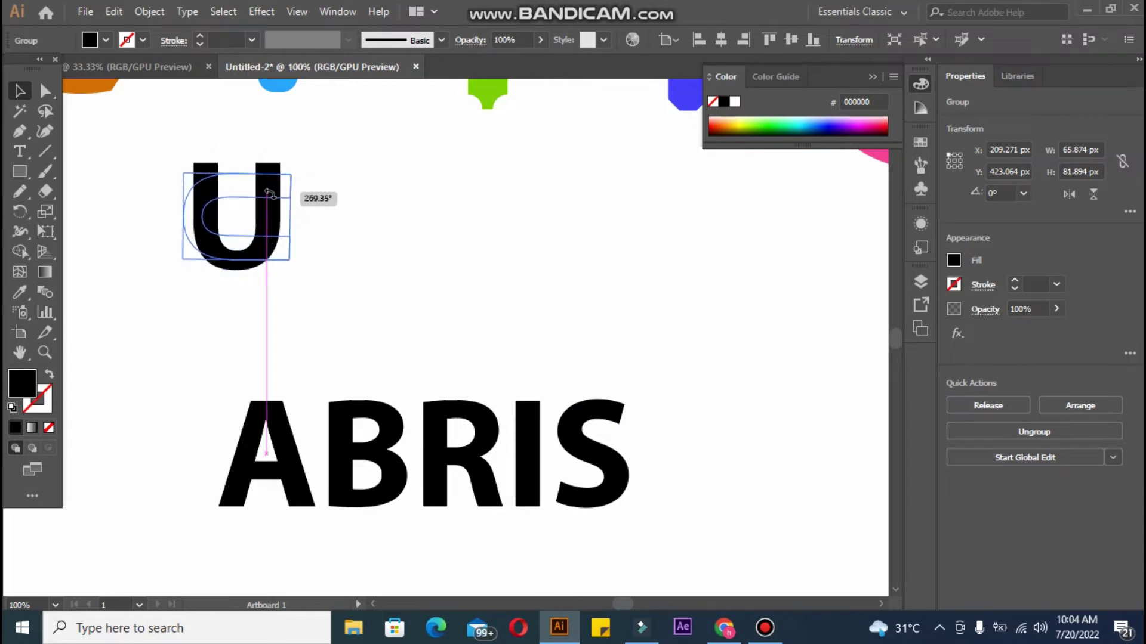
drag(270, 194, 269, 192)
click(300, 425)
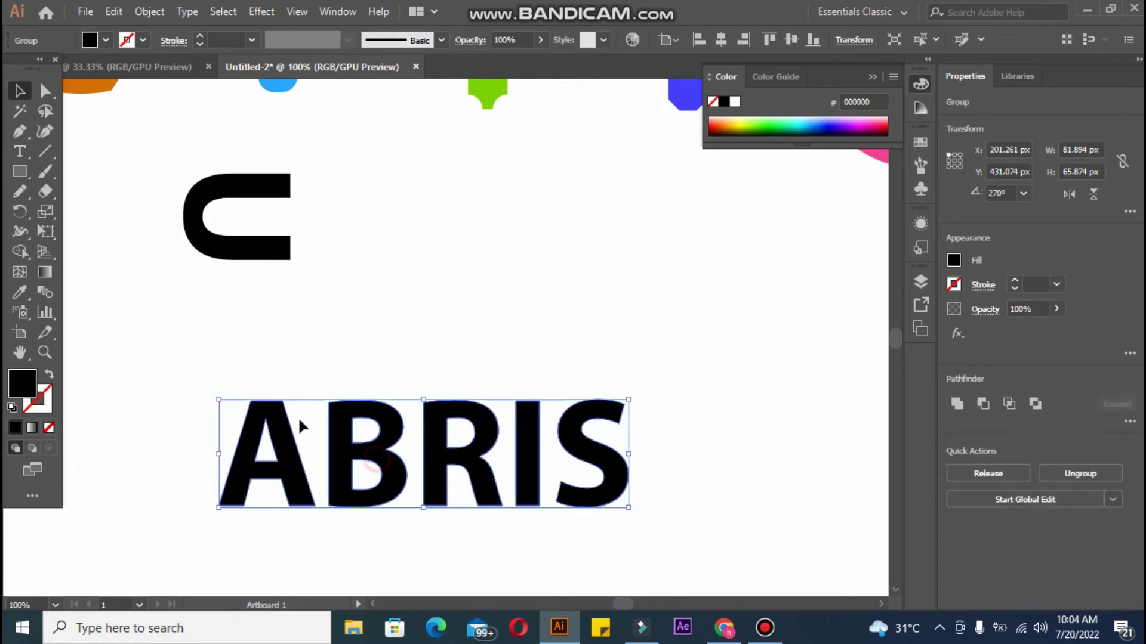
drag(263, 452, 693, 497)
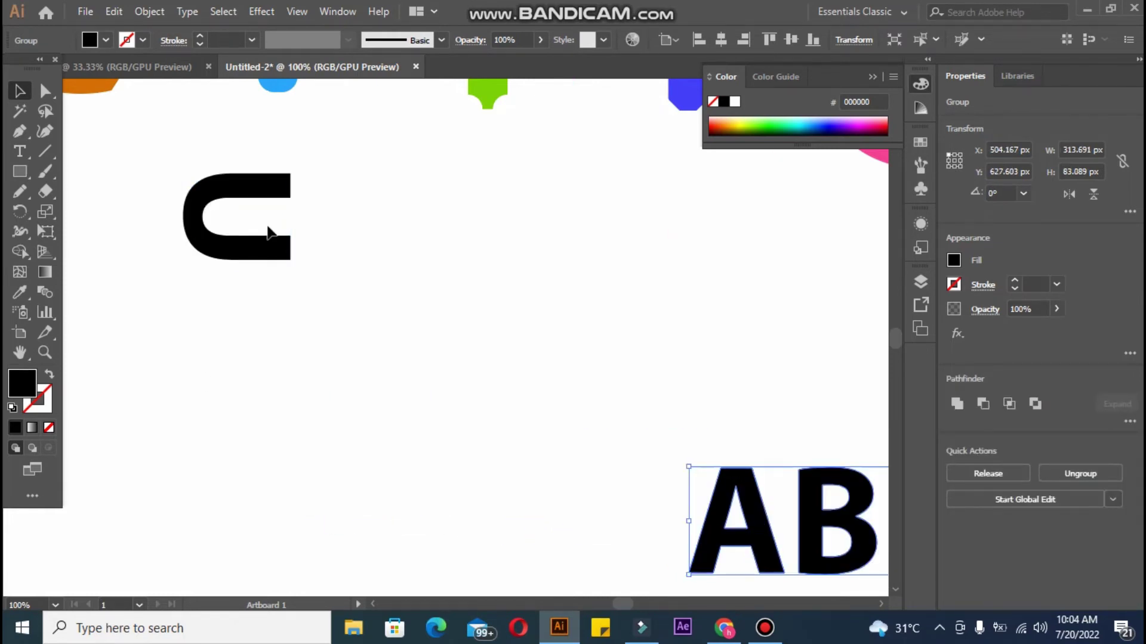
mouse_move(270, 253)
mouse_down()
mouse_move(438, 324)
mouse_move(530, 425)
mouse_up()
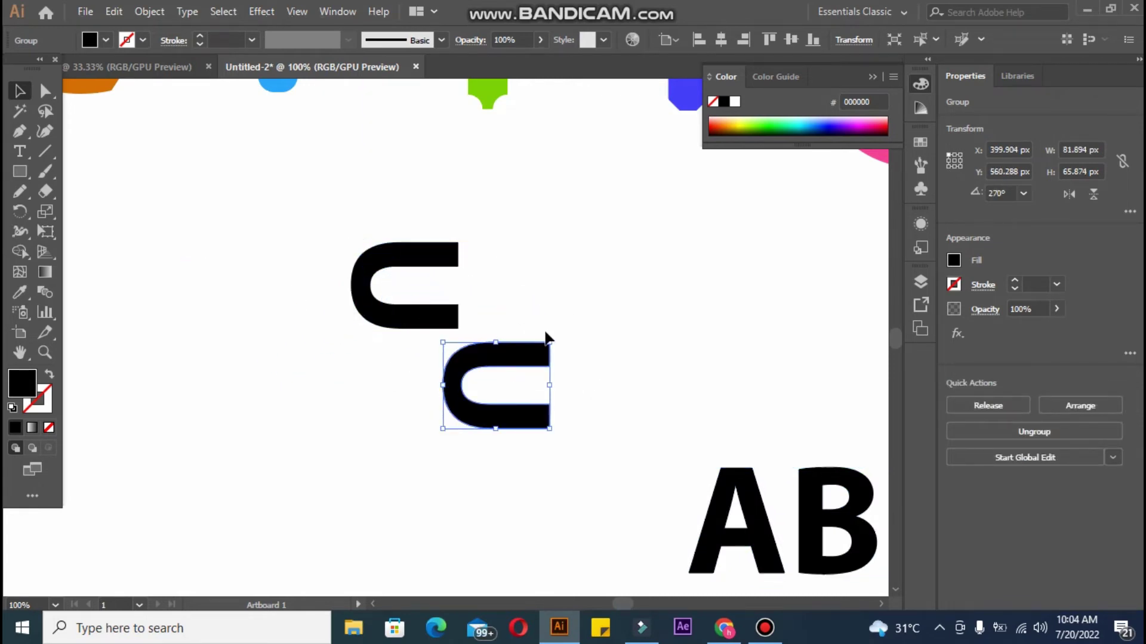
Rotate the C copy to open the other way and nudge it under the first C to form an S
mouse_move(554, 339)
mouse_down()
mouse_move(422, 427)
mouse_move(437, 431)
mouse_up()
mouse_move(493, 362)
mouse_down()
mouse_move(478, 325)
mouse_move(432, 323)
mouse_up()
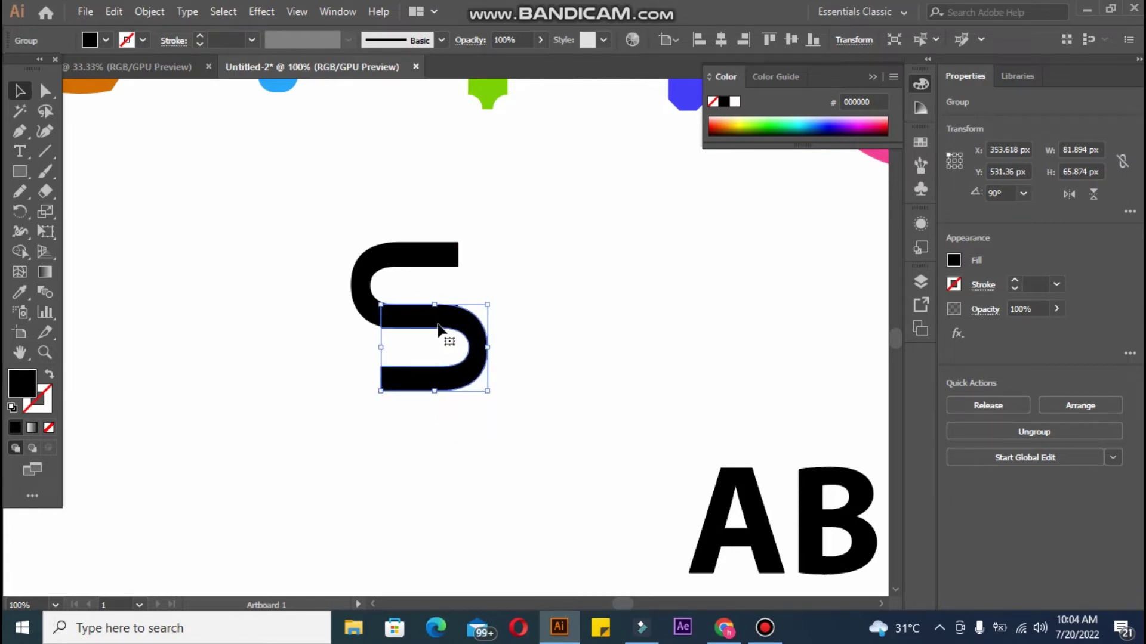
key(Left)
key(Left)
key(Left)
key(Left)
key(Left)
key(Left)
key(Left)
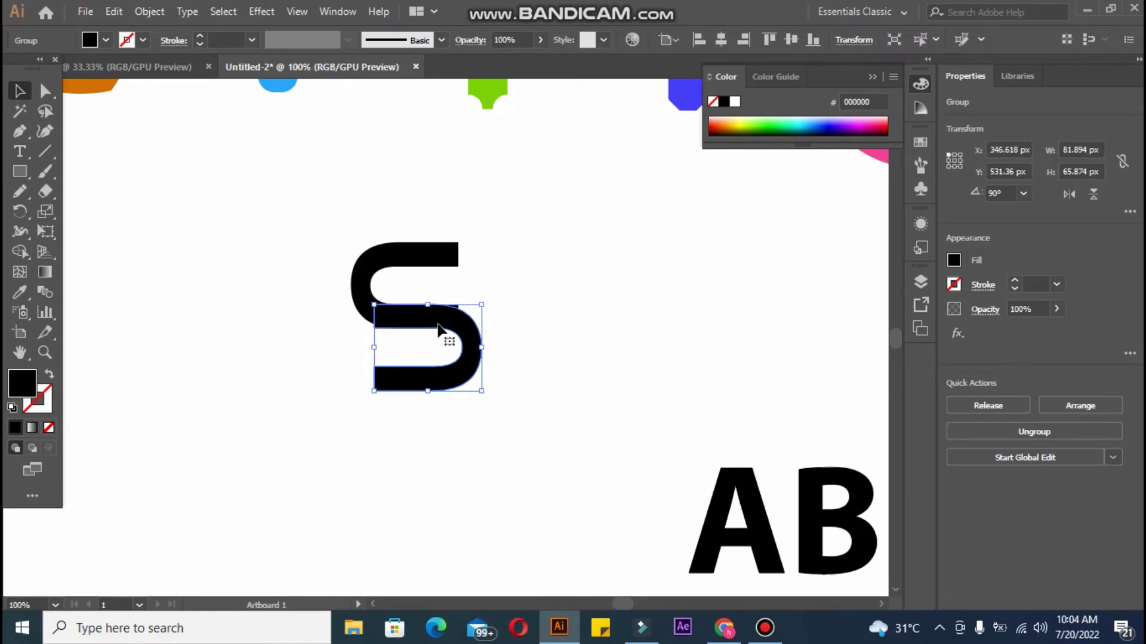
key(Right)
key(Right)
key(Right)
key(Right)
key(Right)
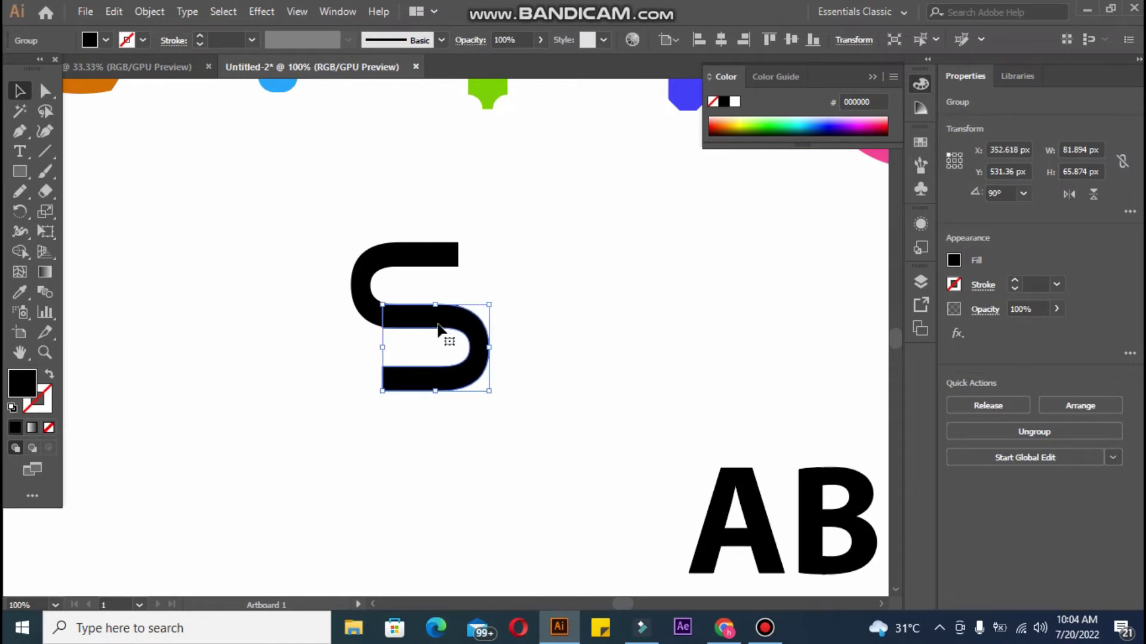
key(Right)
key(Right)
key(Right)
key(Right)
key(Right)
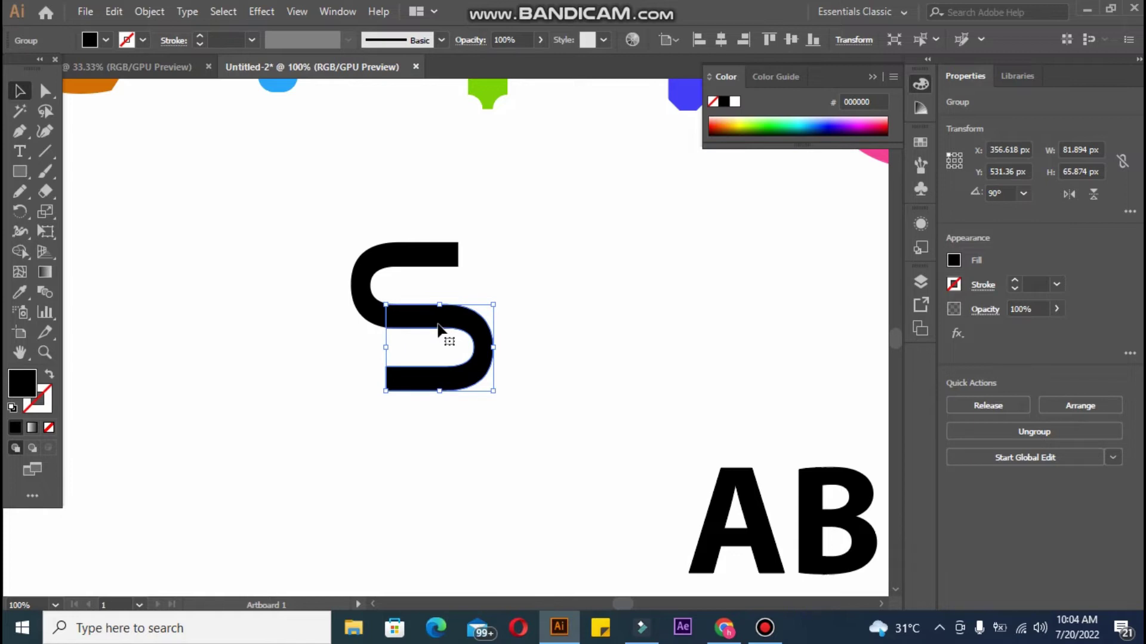
click(542, 358)
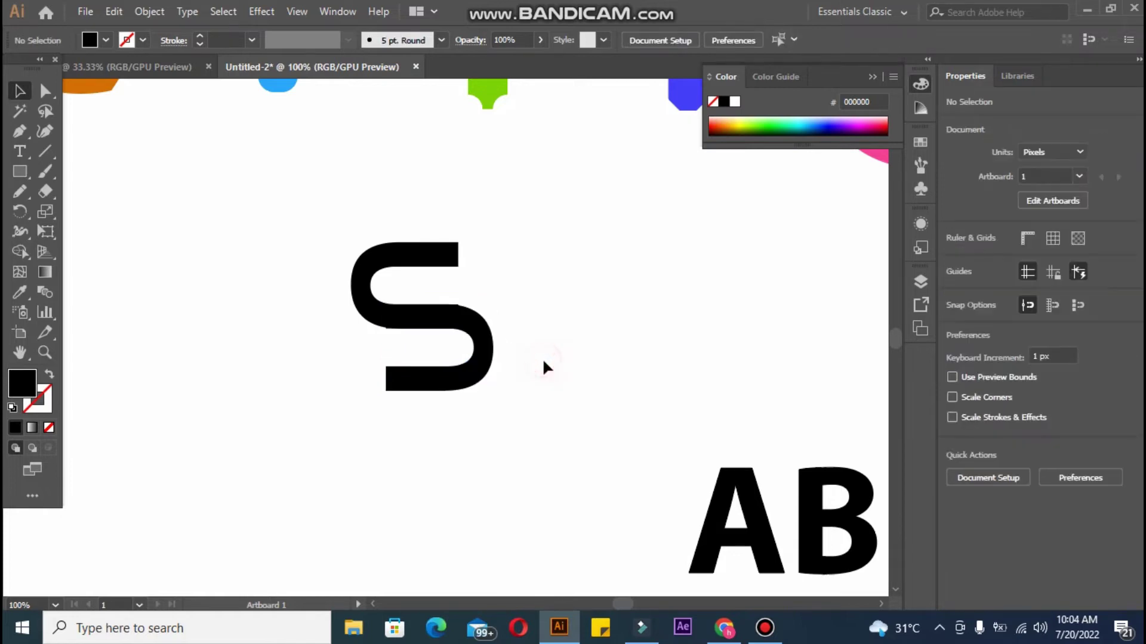
click(482, 348)
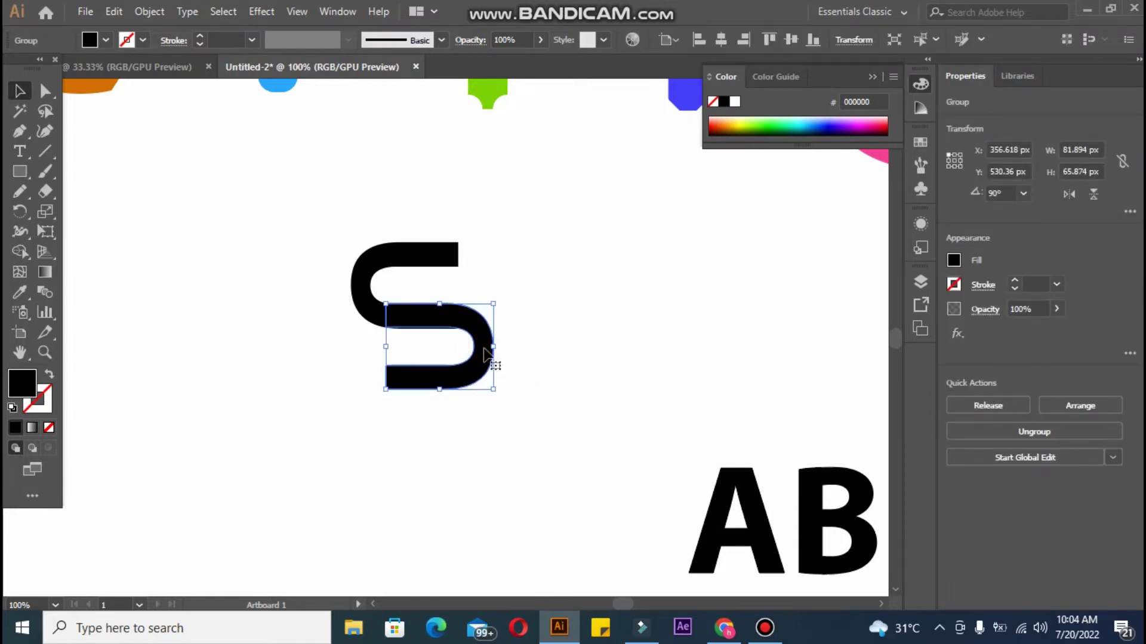
click(535, 371)
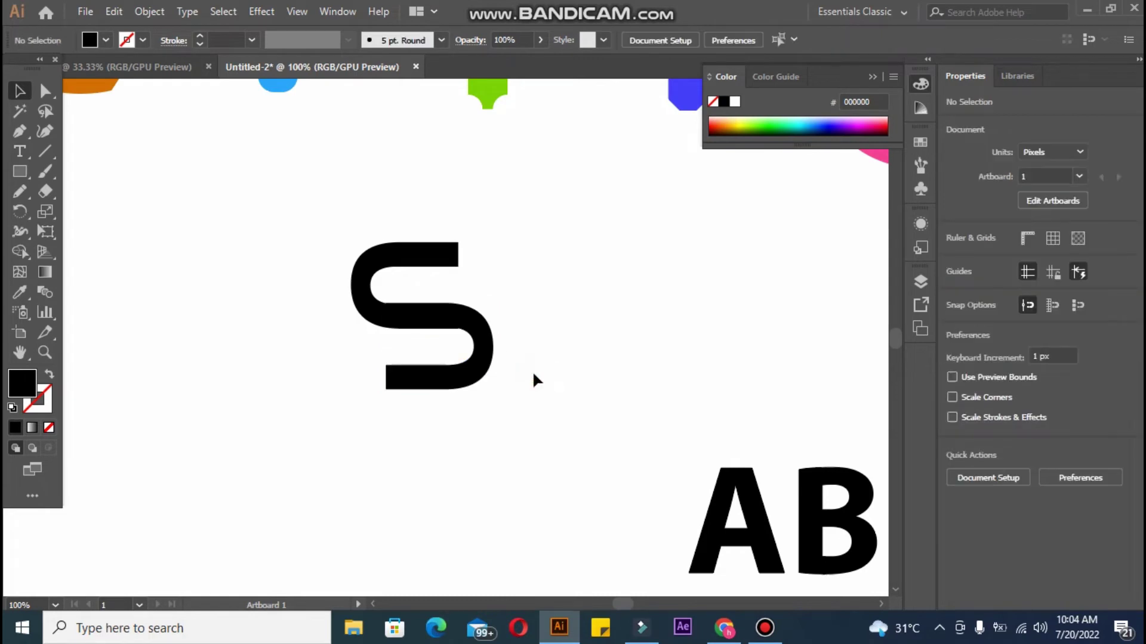
click(488, 349)
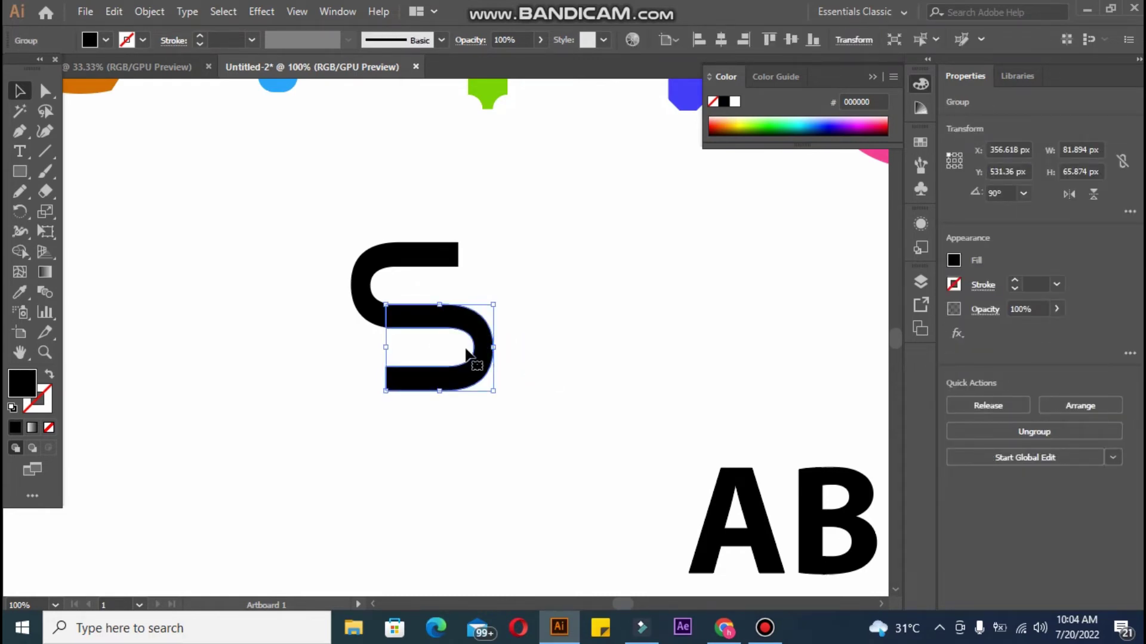
click(47, 93)
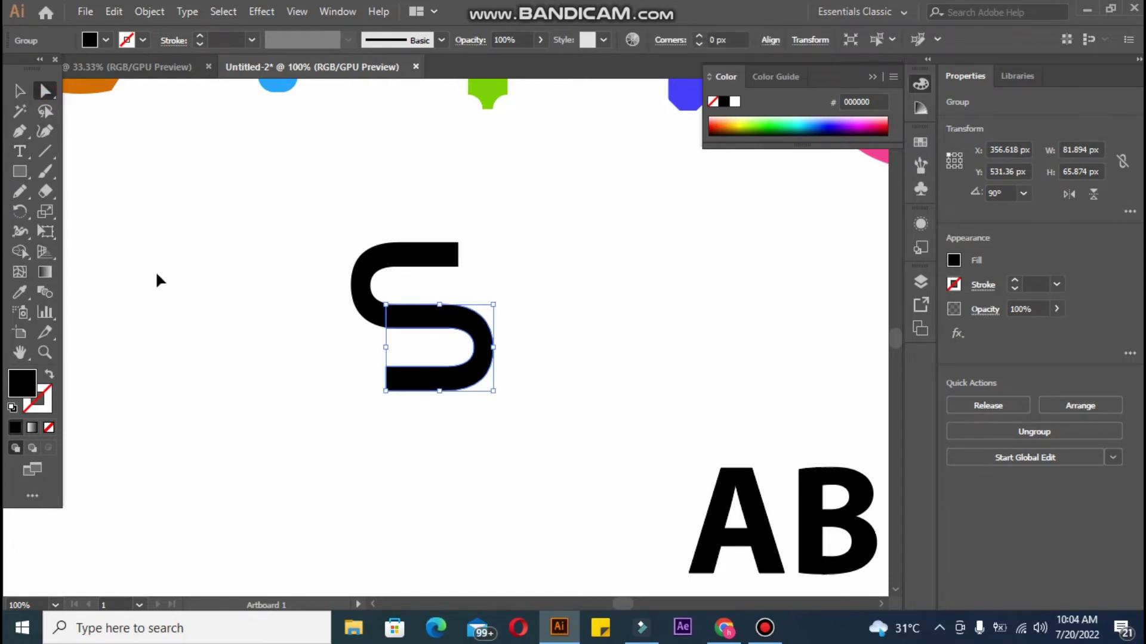
Extend the S's bottom bar left into a long tail about 200.89 px wide
key(ctrl+plus)
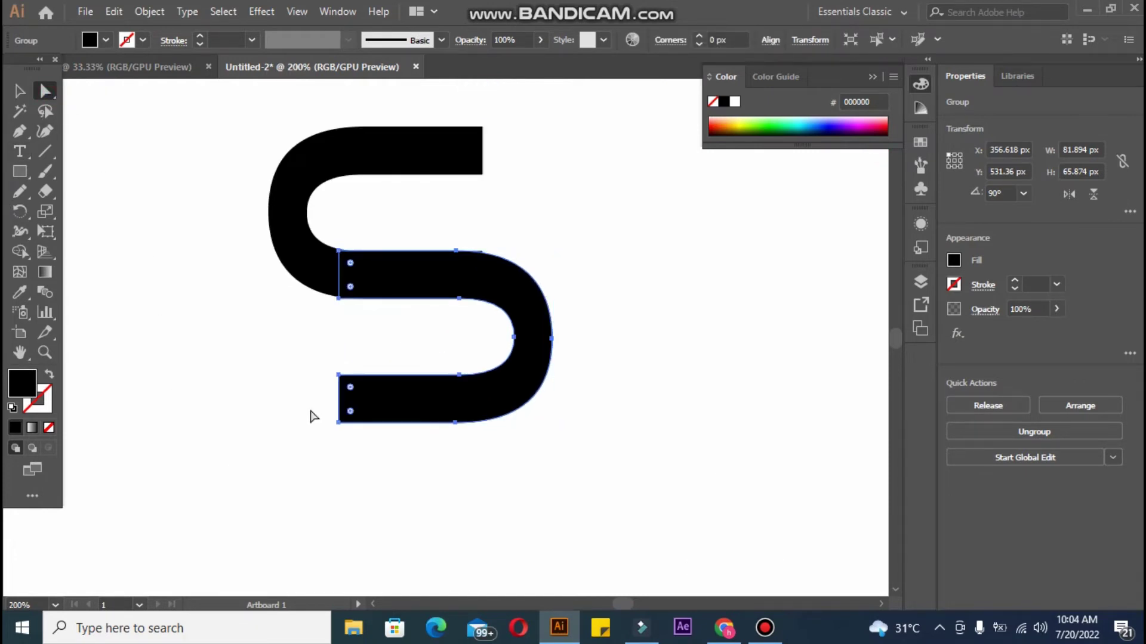
click(339, 376)
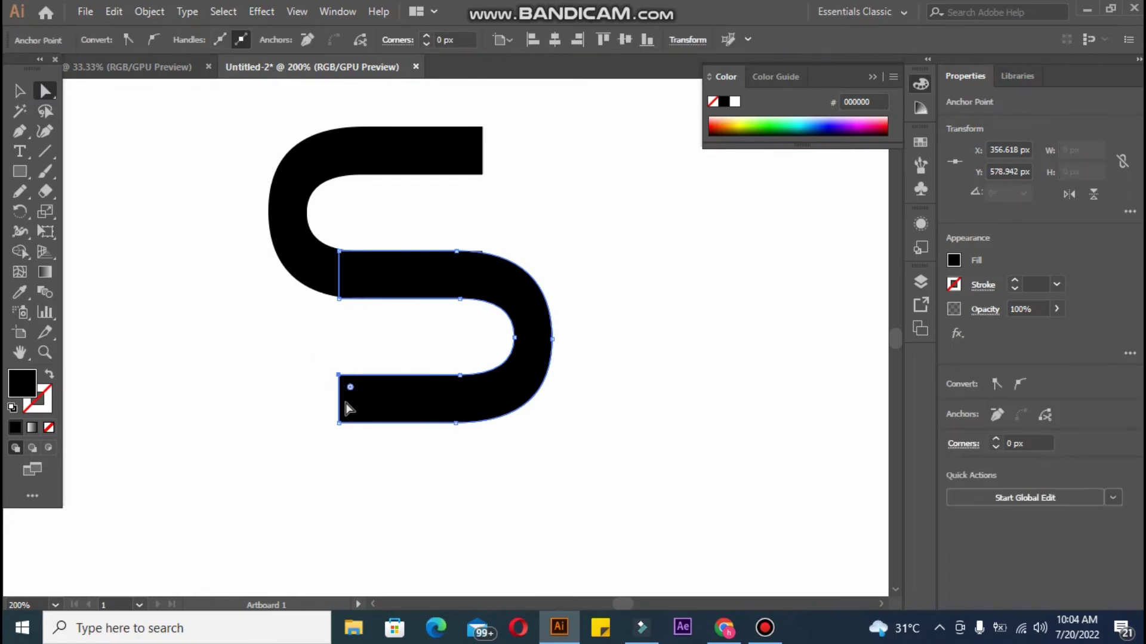
shift+click(339, 422)
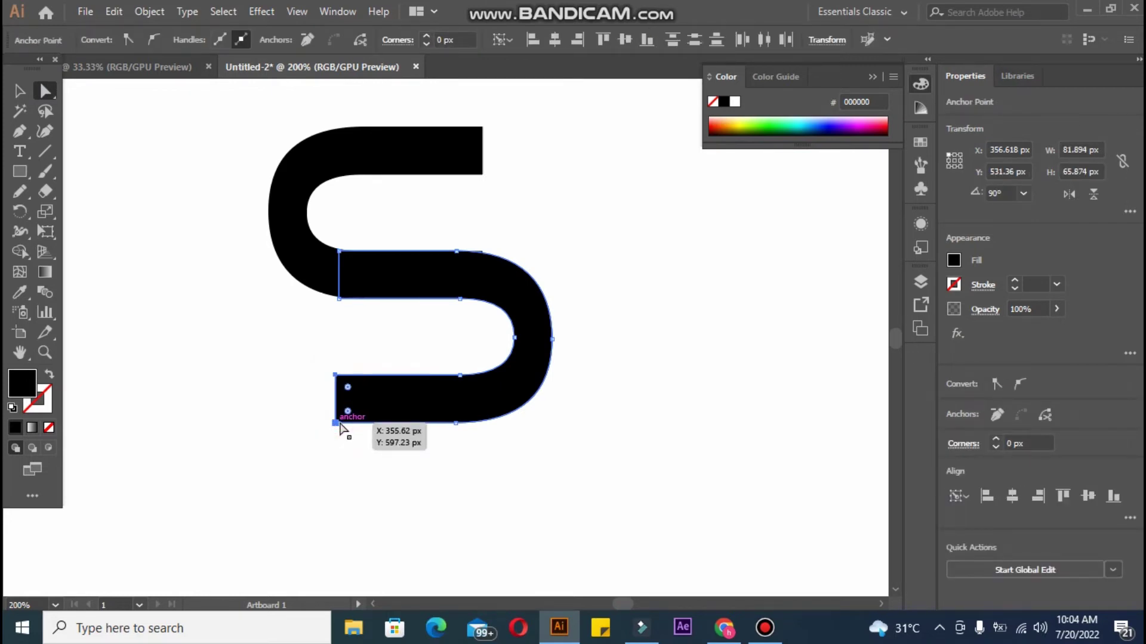
key(Left)
key(Left)
key(Left)
key(Left)
key(Left)
key(Left)
key(Left)
key(Left)
key(Left)
key(Left)
key(Left)
key(Left)
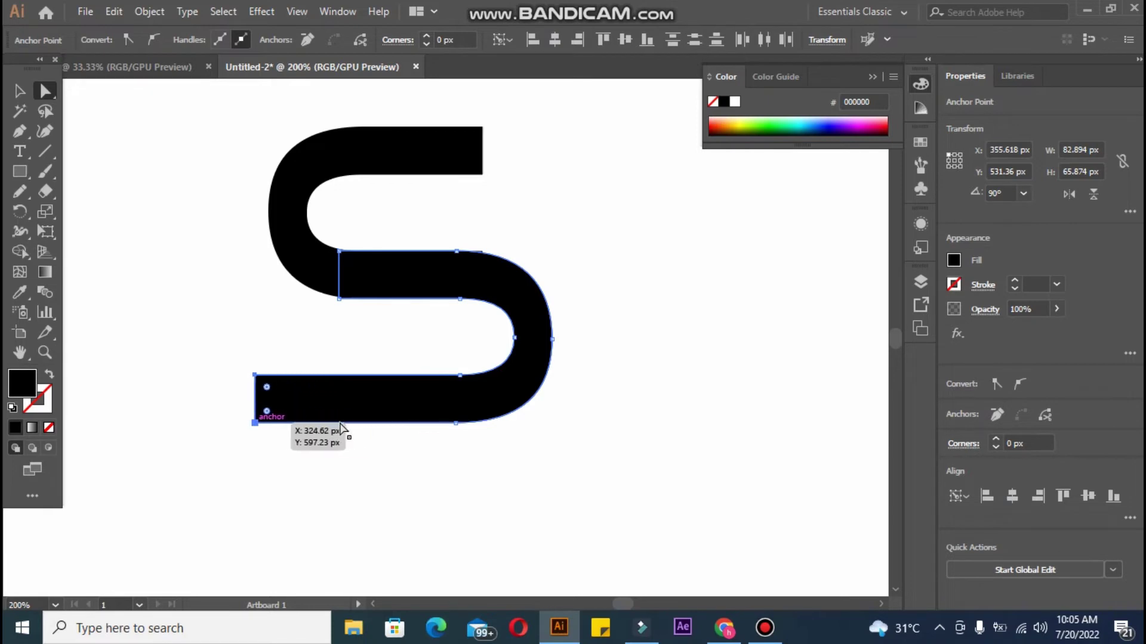
key(Left)
key(Left)
key(Left)
key(Left)
key(Left)
key(Left)
key(Left)
key(Left)
key(Left)
key(Left)
key(Left)
key(Left)
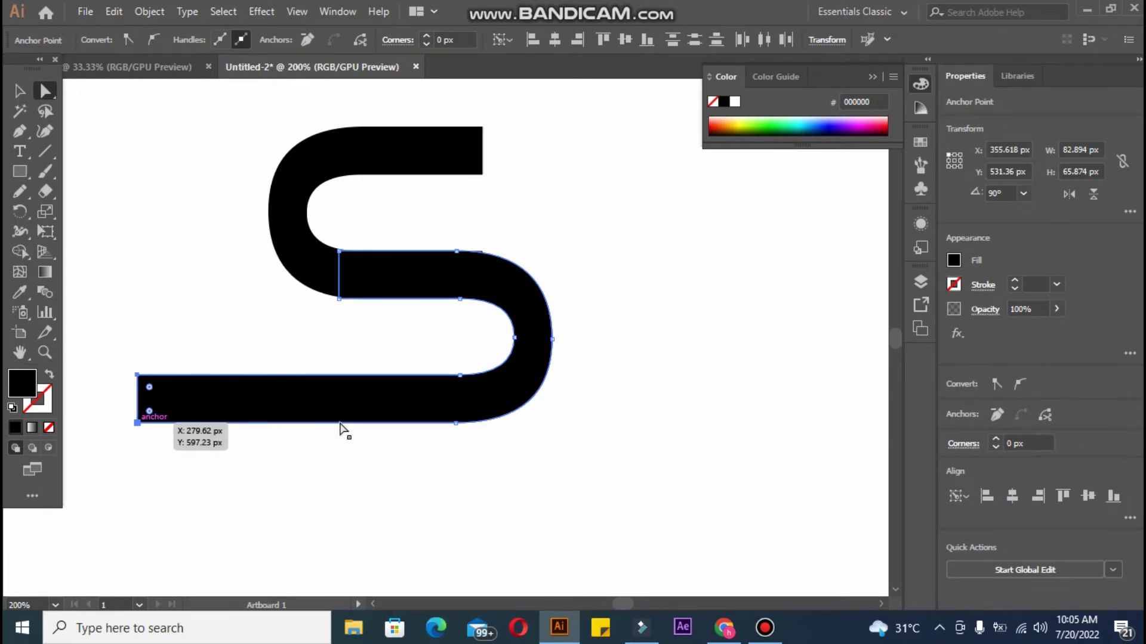
key(Left)
key(Left)
key(Left)
key(Left)
key(Left)
key(Left)
key(Left)
key(Left)
key(Left)
key(Left)
key(Left)
key(Left)
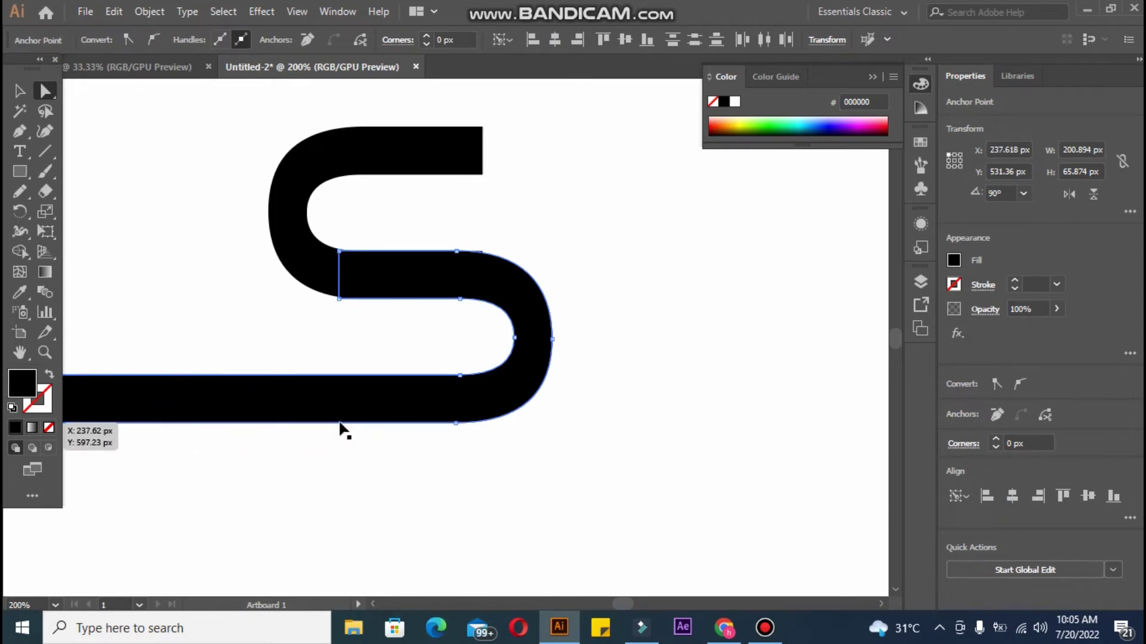
key(ctrl+minus)
key(ctrl+minus)
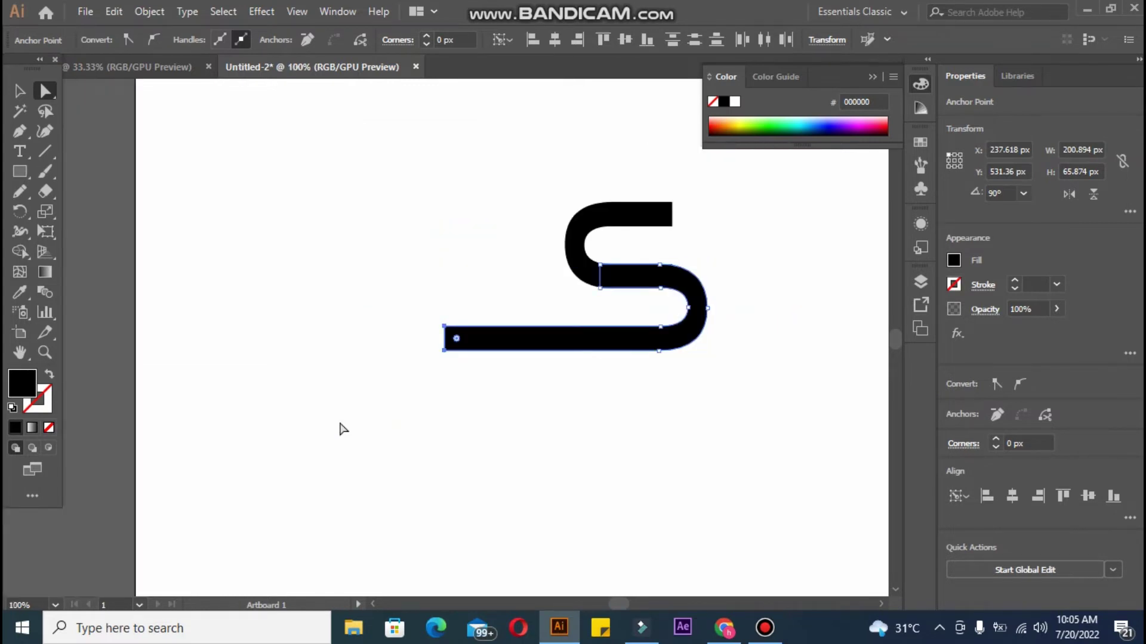
drag(632, 416, 435, 430)
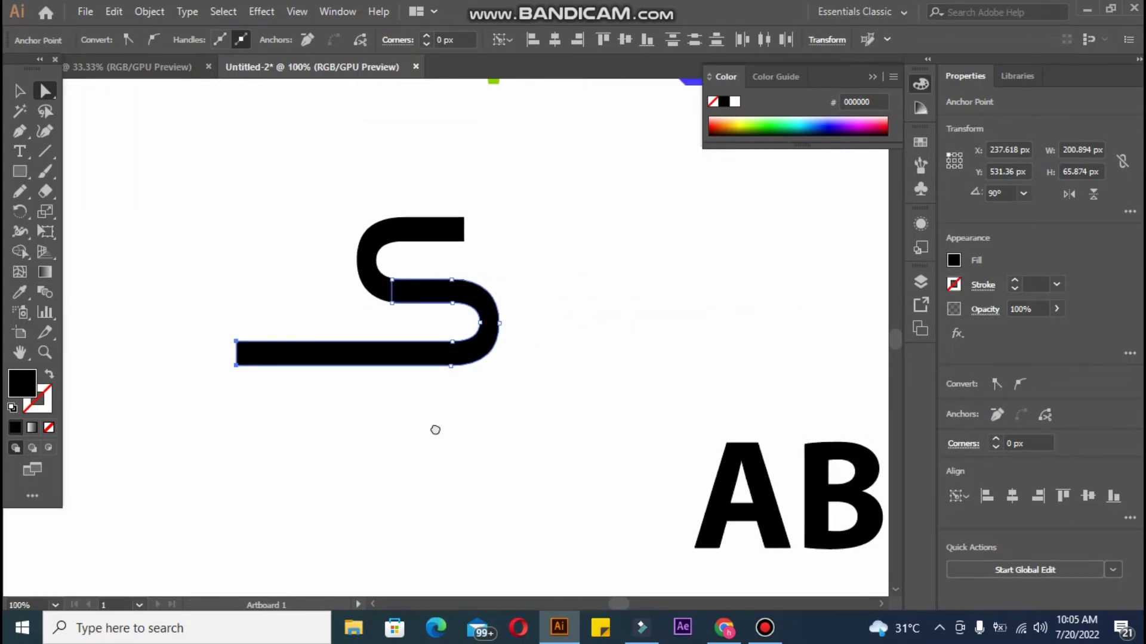
click(16, 91)
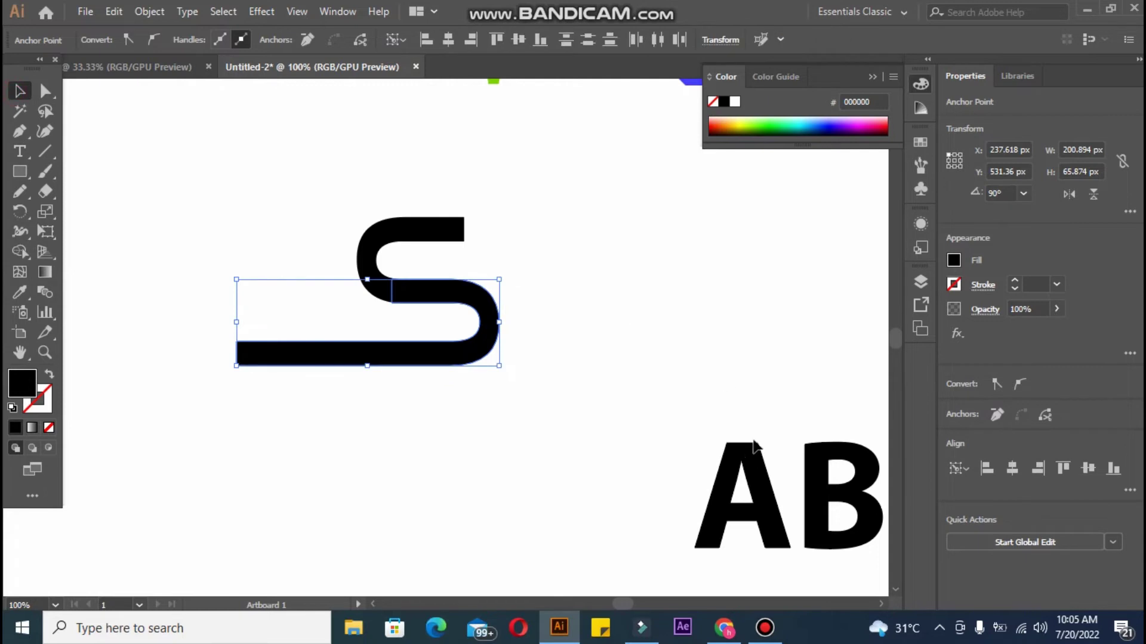
Place ABRIS left of the S and nudge the lower S piece down 1 px so its tail underlines "IS"
mouse_move(754, 444)
mouse_down()
mouse_move(558, 456)
mouse_move(279, 242)
mouse_up()
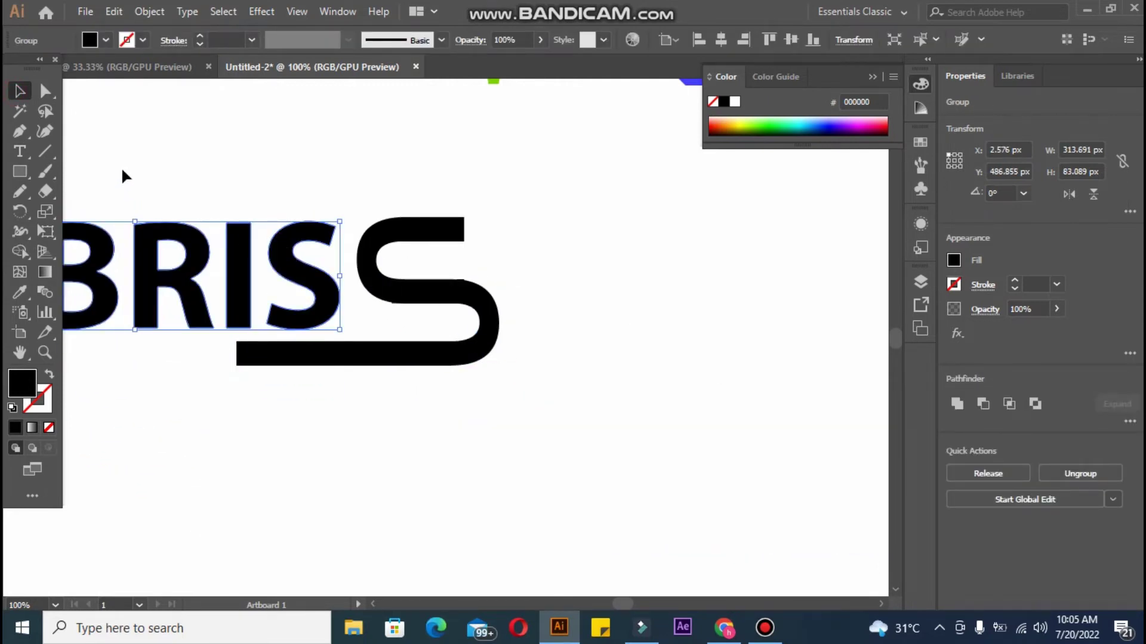
drag(126, 171, 599, 404)
drag(315, 300, 641, 374)
click(617, 518)
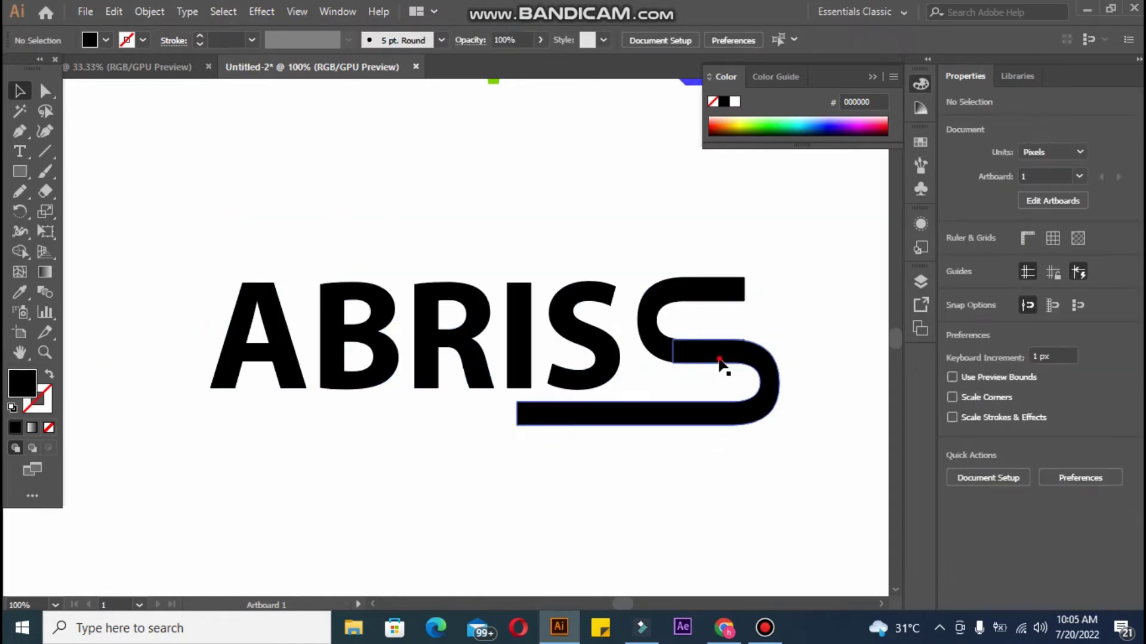
click(719, 361)
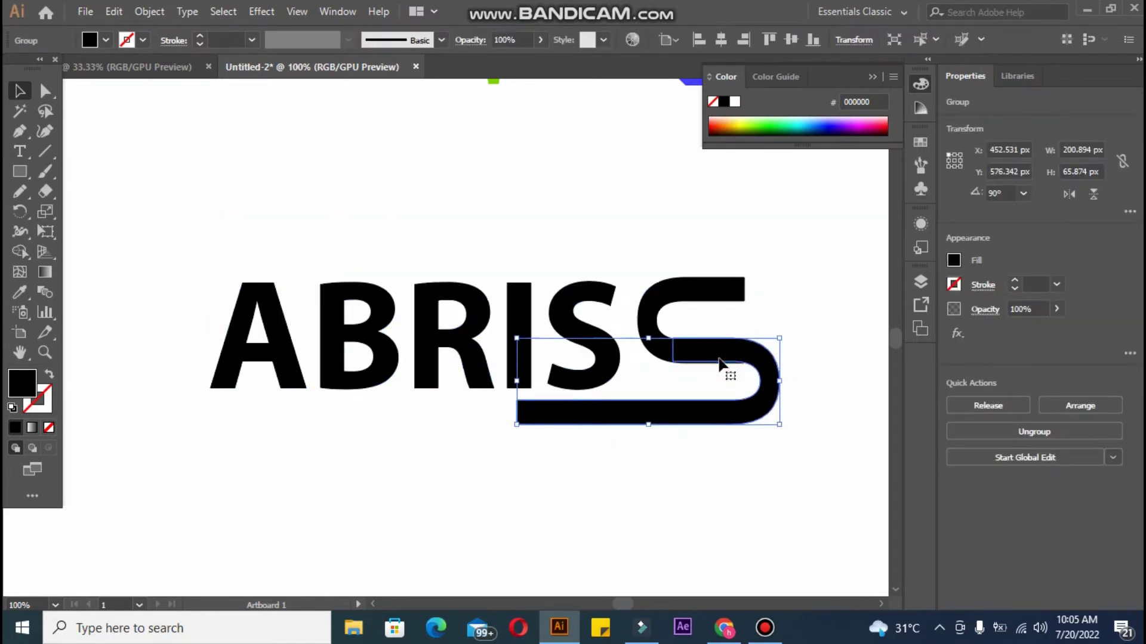
key(Down)
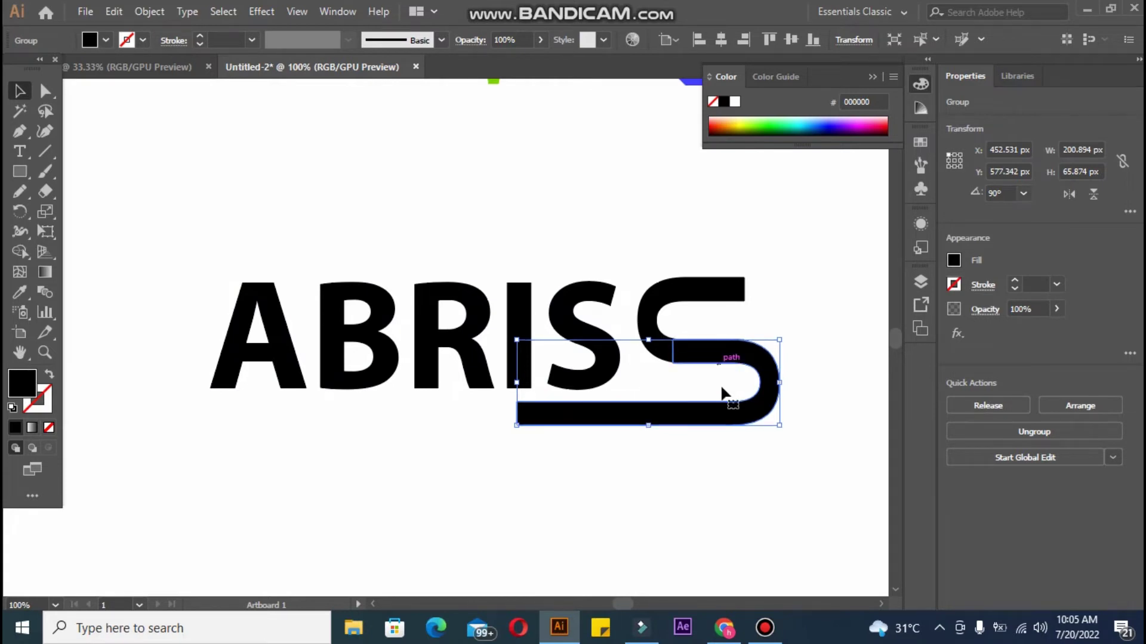
click(737, 456)
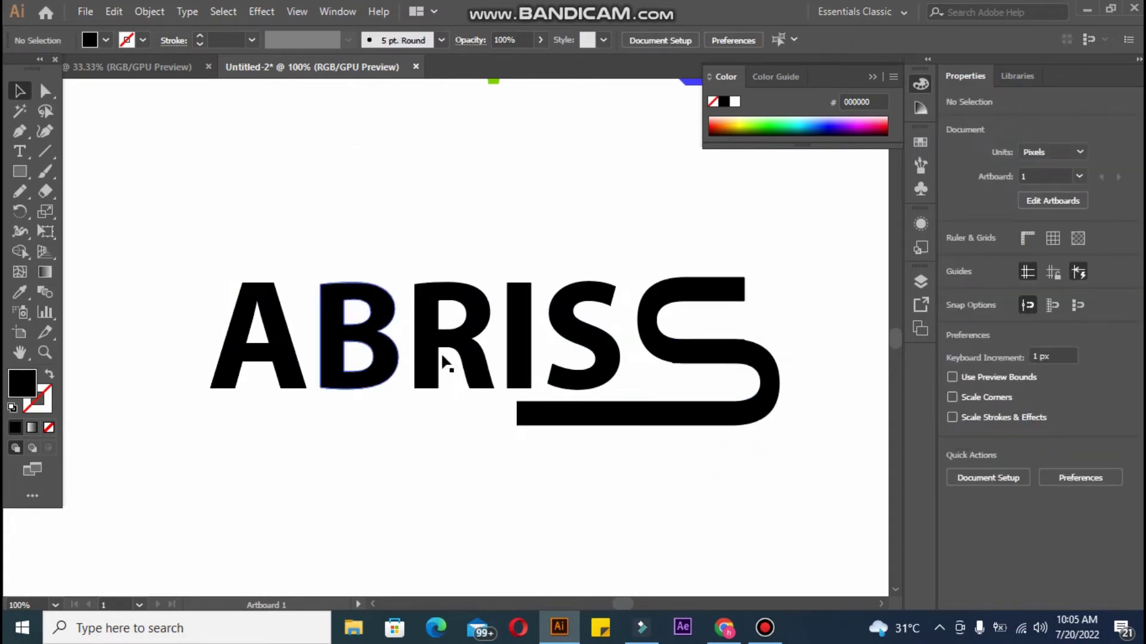
click(572, 414)
Extend the S tail's left anchors to start beneath the A, about 437.89 px wide
click(45, 91)
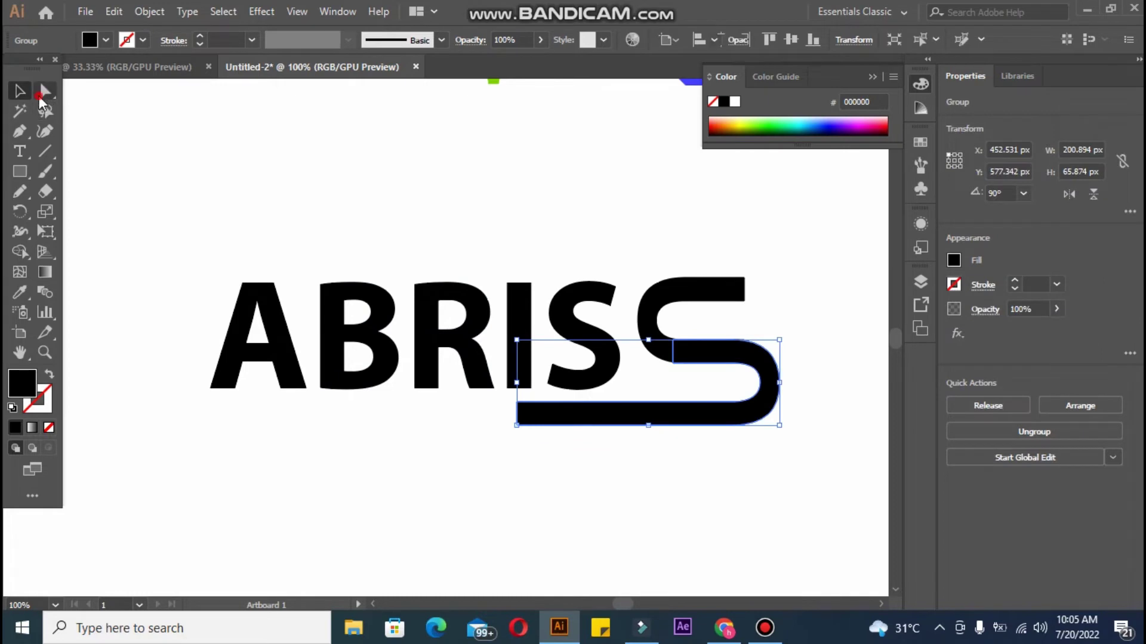
click(614, 411)
click(517, 404)
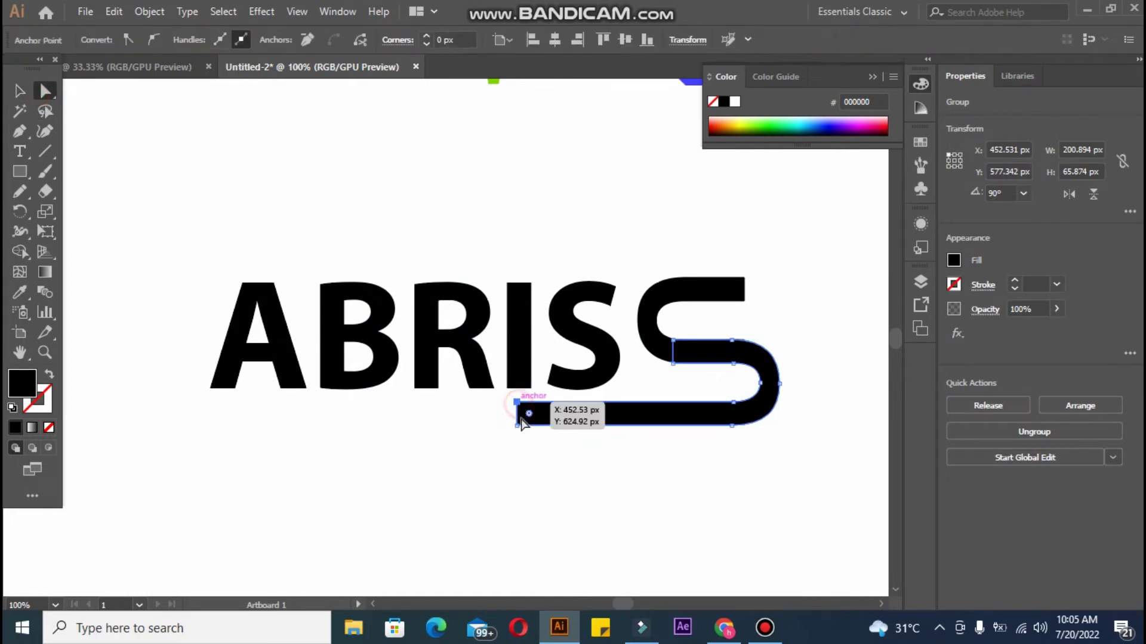
shift+click(517, 426)
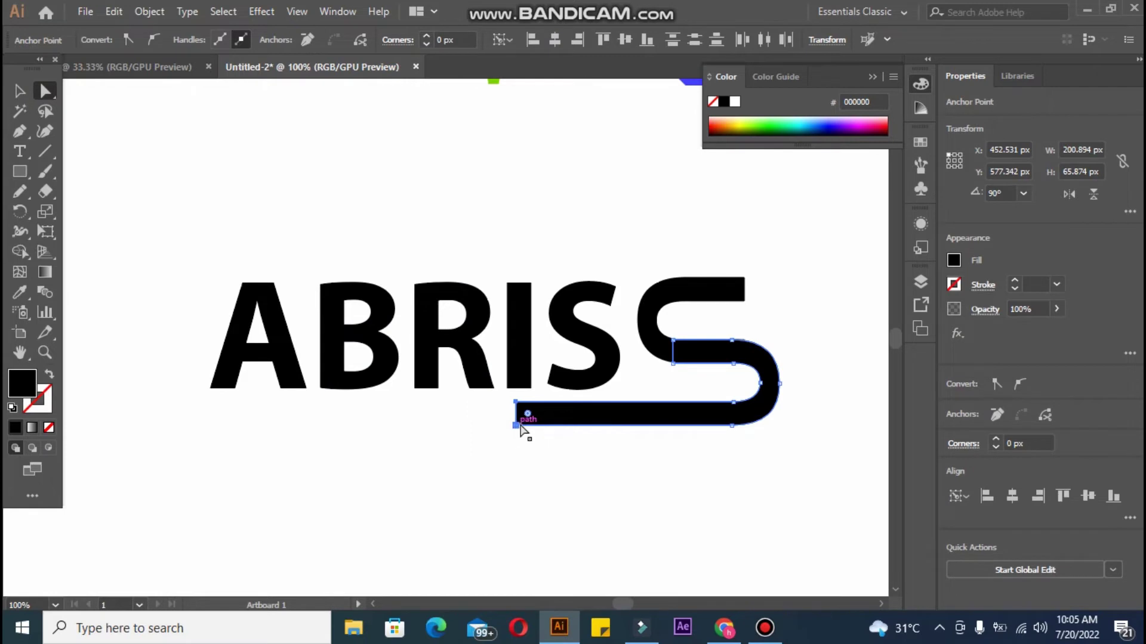
key(shift+Left)
key(shift+Left)
key(shift+Left)
key(shift+Left)
key(shift+Left)
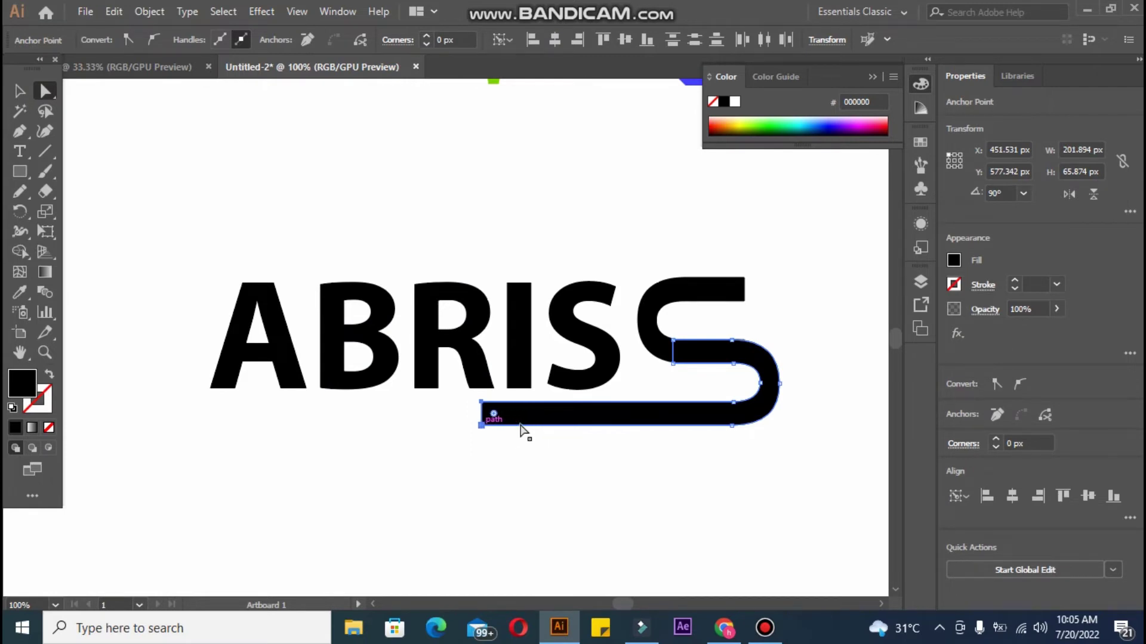
key(shift+Left)
key(shift+Left)
key(shift+Left)
key(shift+Left)
key(shift+Left)
key(shift+Left)
key(shift+Left)
key(shift+Left)
key(shift+Left)
key(shift+Left)
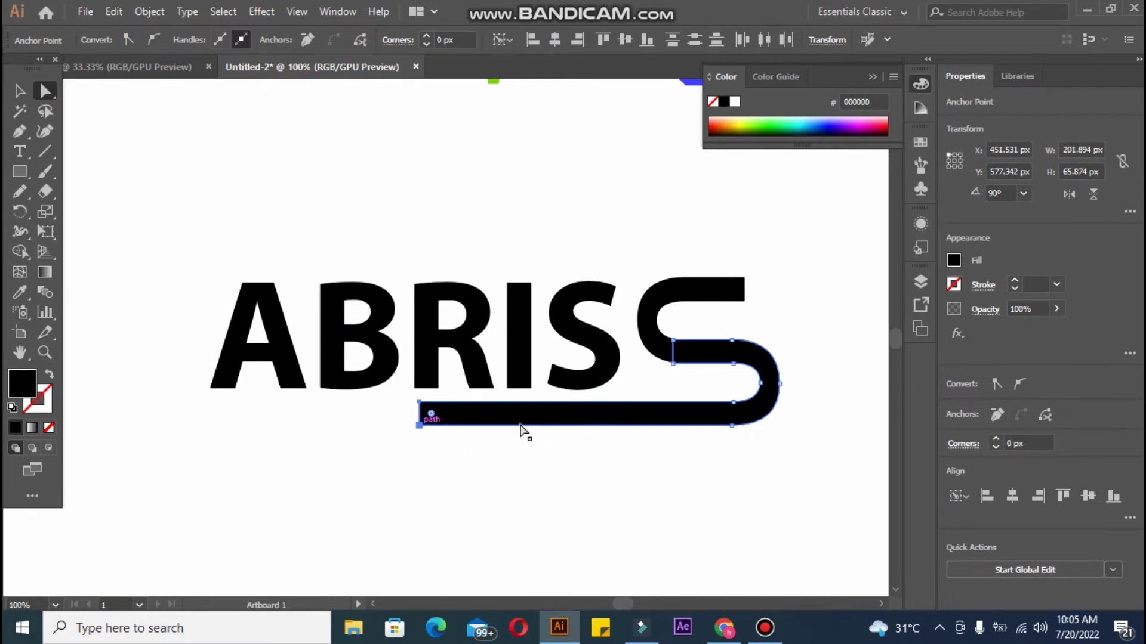
key(shift+Left)
key(shift+Left)
key(shift+Left)
key(shift+Left)
key(shift+Left)
key(shift+Left)
key(shift+Left)
key(shift+Left)
key(shift+Left)
key(shift+Left)
key(shift+Left)
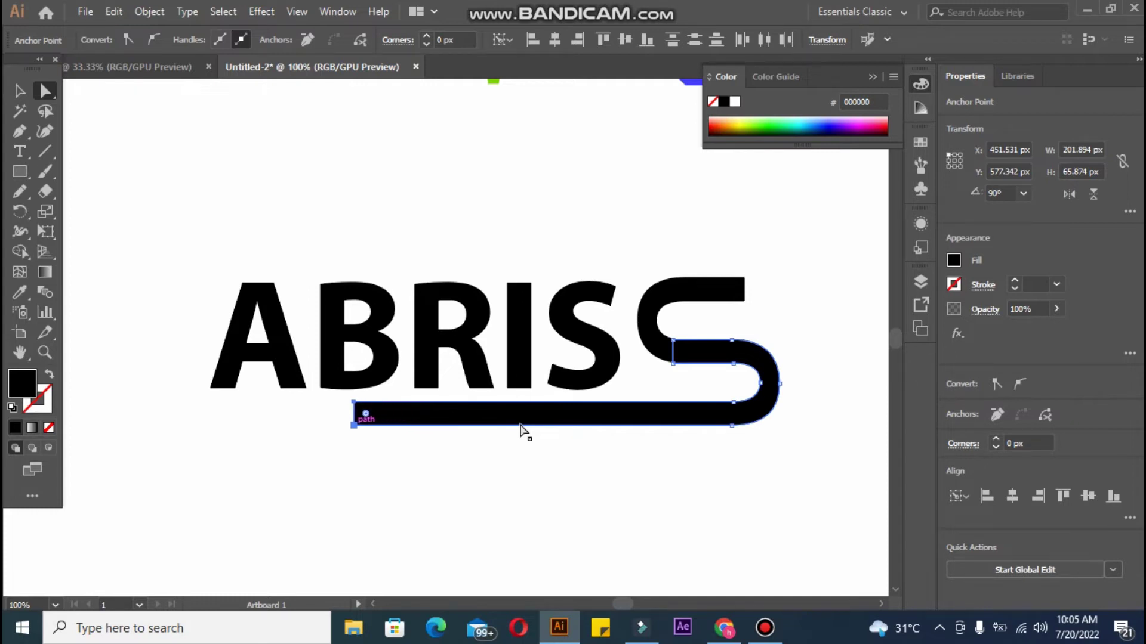
key(shift+Left)
key(shift+Left)
key(shift+Left)
key(shift+Left)
key(shift+Left)
key(shift+Left)
key(shift+Left)
key(shift+Left)
key(shift+Left)
key(shift+Left)
key(shift+Left)
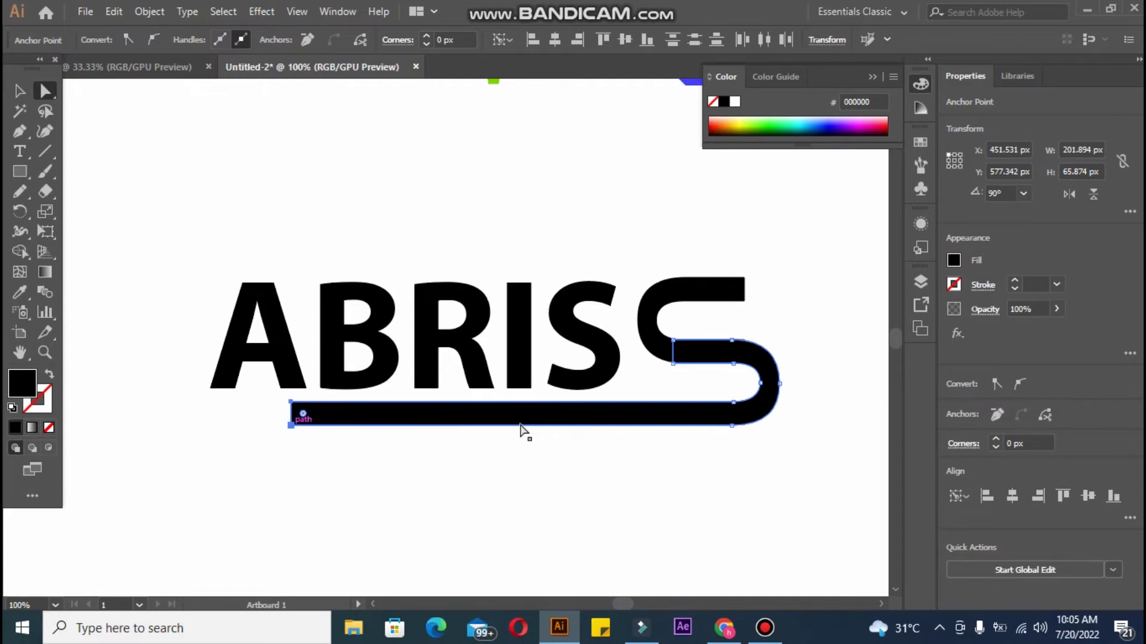
key(shift+Left)
key(shift+Left)
key(shift+Left)
key(shift+Left)
key(shift+Left)
key(shift+Left)
key(shift+Left)
key(shift+Left)
key(shift+Left)
key(shift+Left)
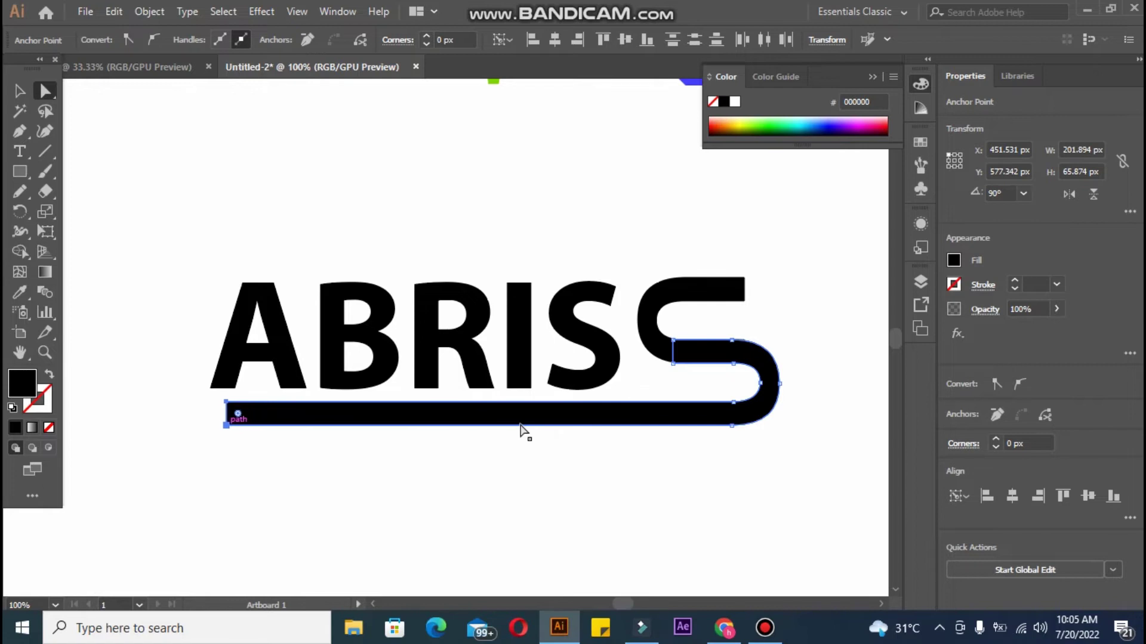
key(shift+Left)
key(shift+Left)
key(shift+Left)
key(shift+Left)
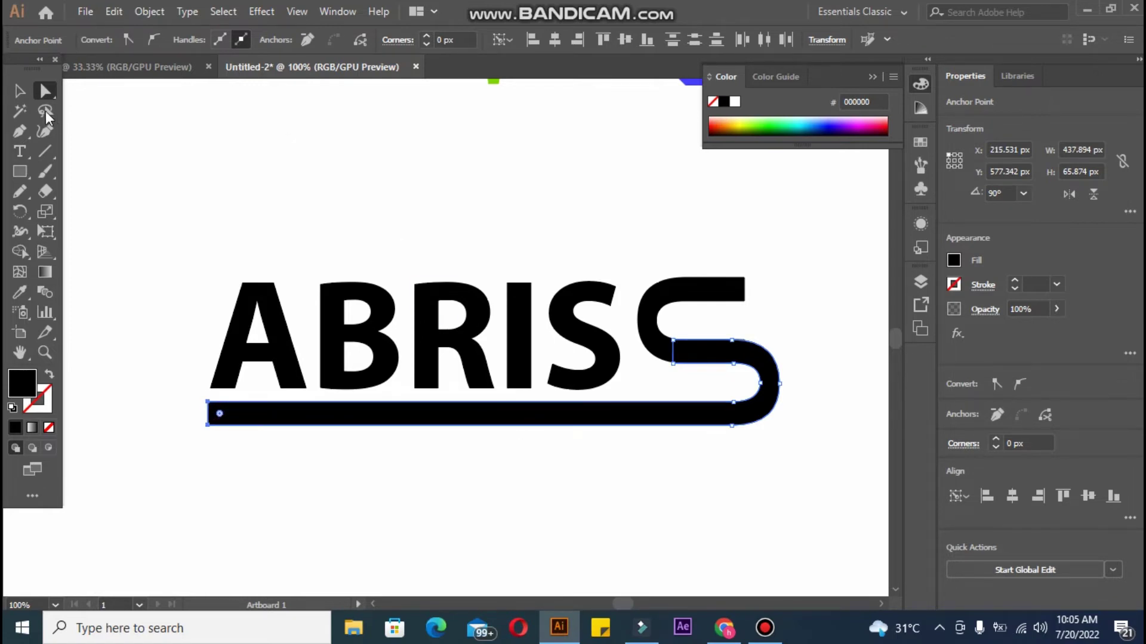
click(20, 90)
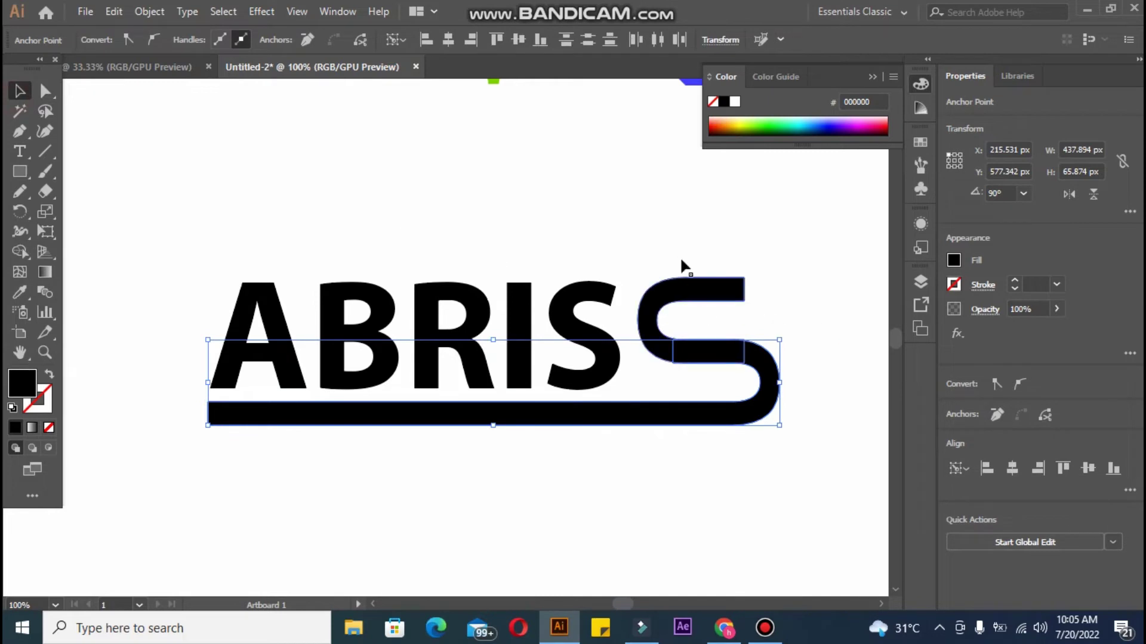
Select the upper S curve with the underline and Unite them in Pathfinder
shift+click(668, 300)
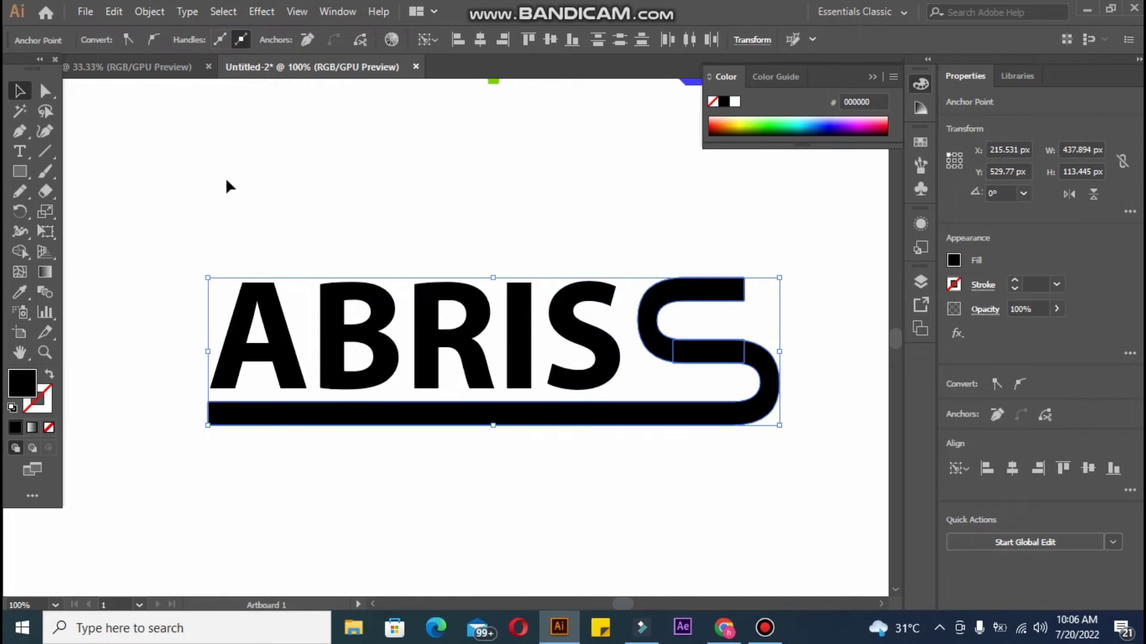
click(482, 230)
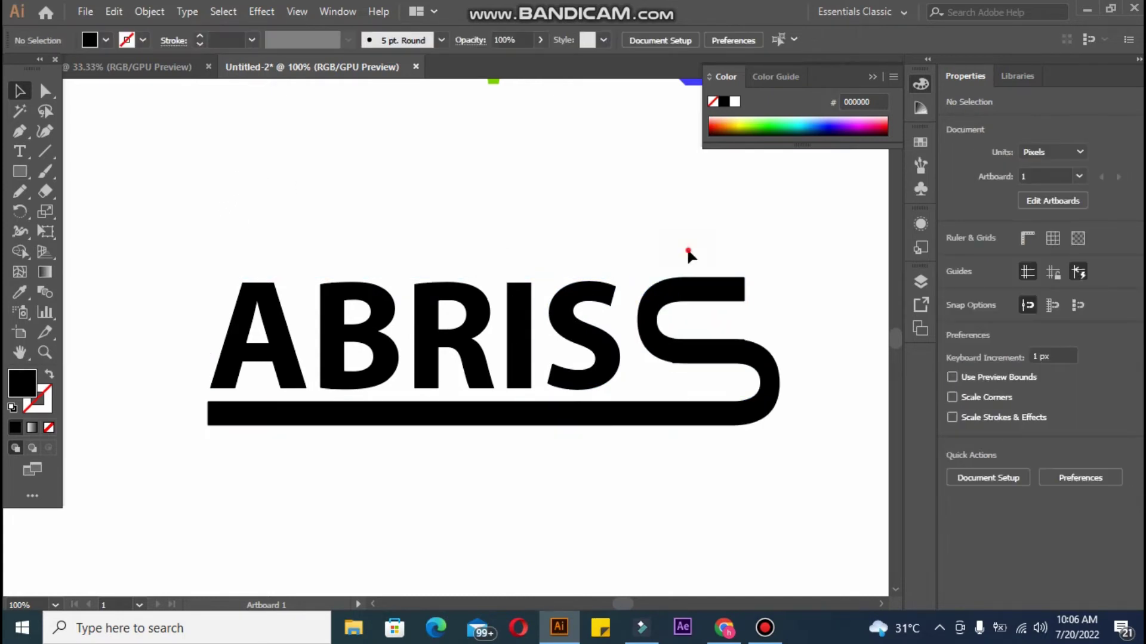
drag(683, 244, 761, 440)
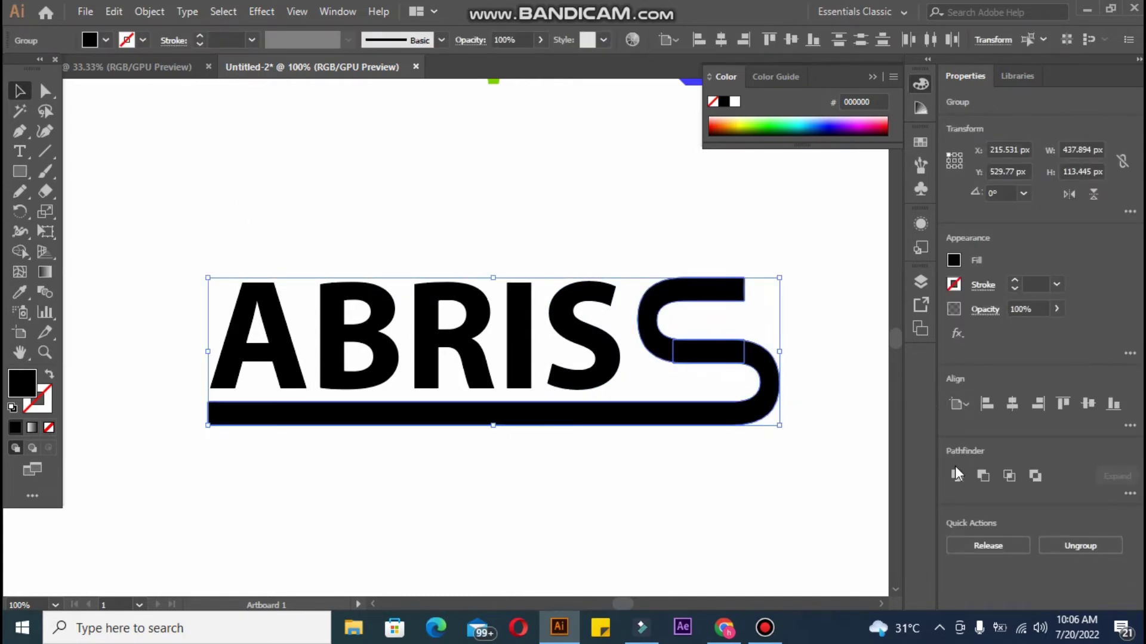
click(956, 476)
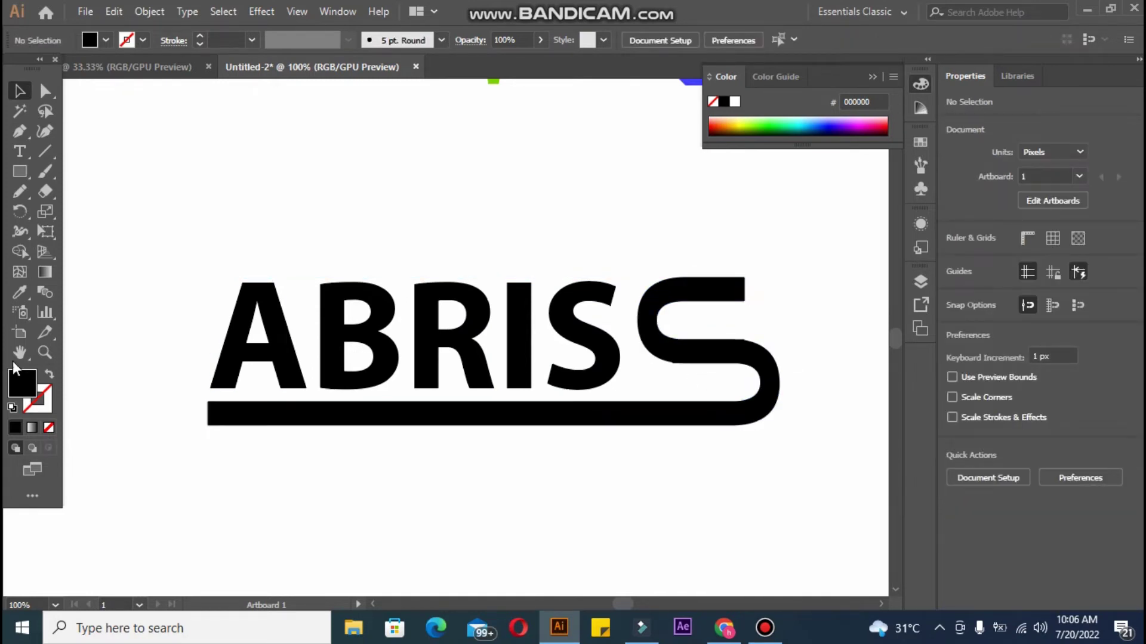
Fill the ABRIS letters with orange using the Eyedropper
click(346, 343)
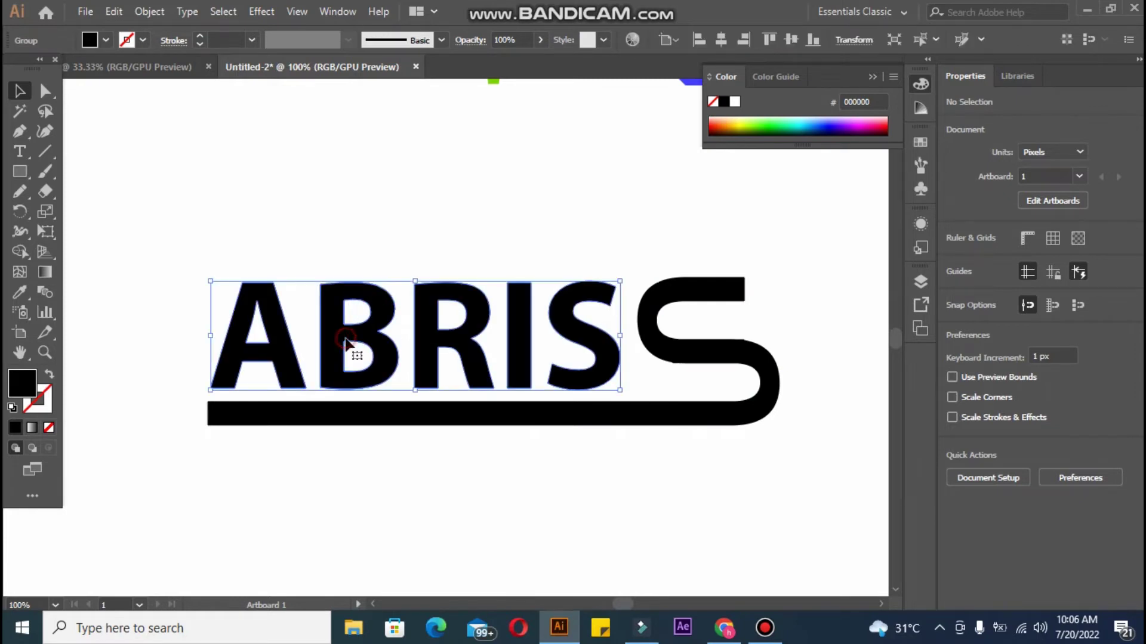
click(19, 291)
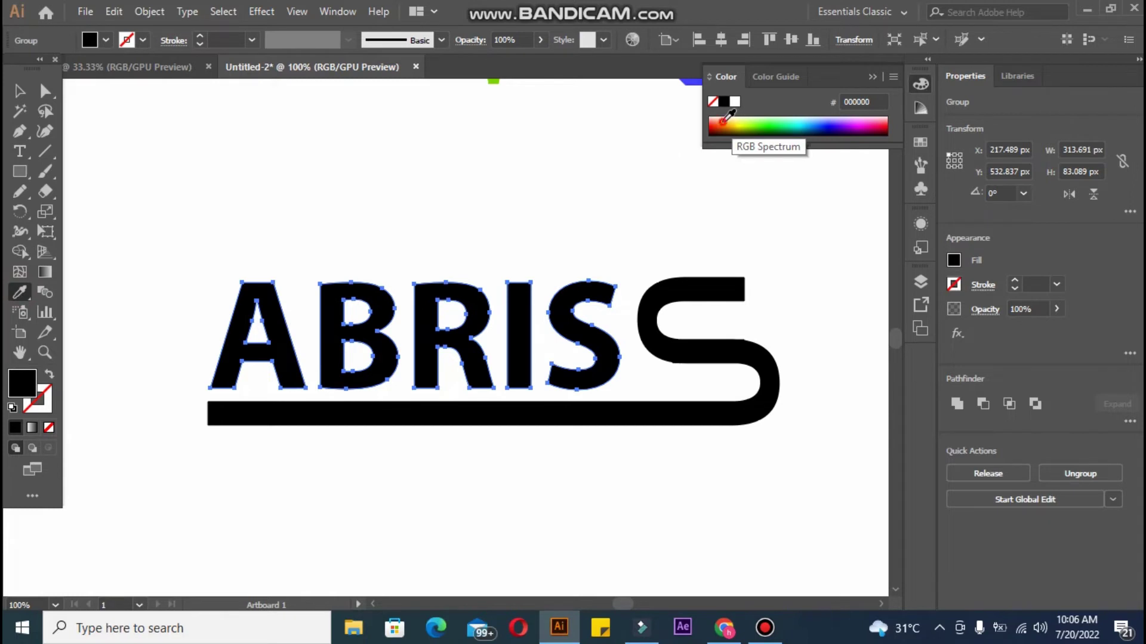
click(723, 120)
key(v)
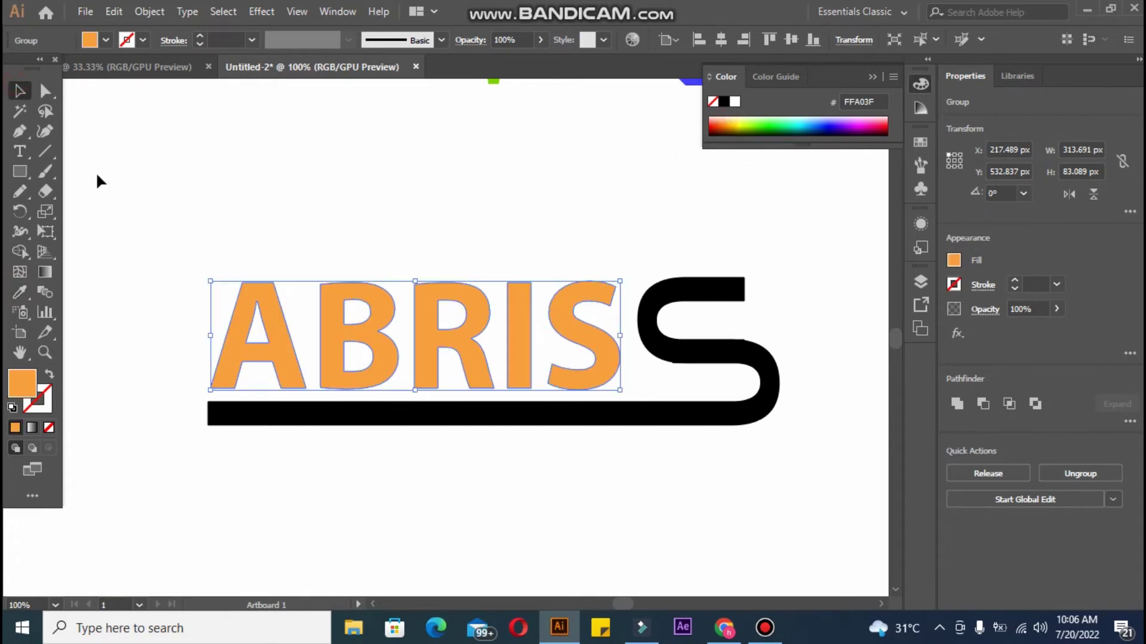
click(97, 179)
Sample the orange from the letter A onto the merged S-and-underline shape
click(674, 299)
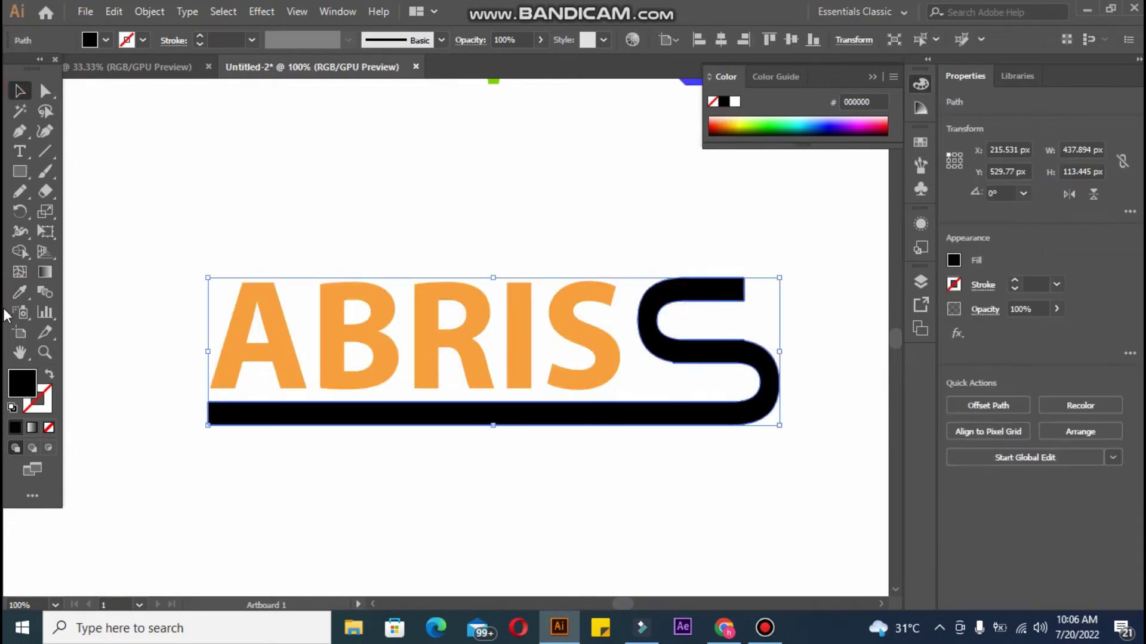
click(20, 293)
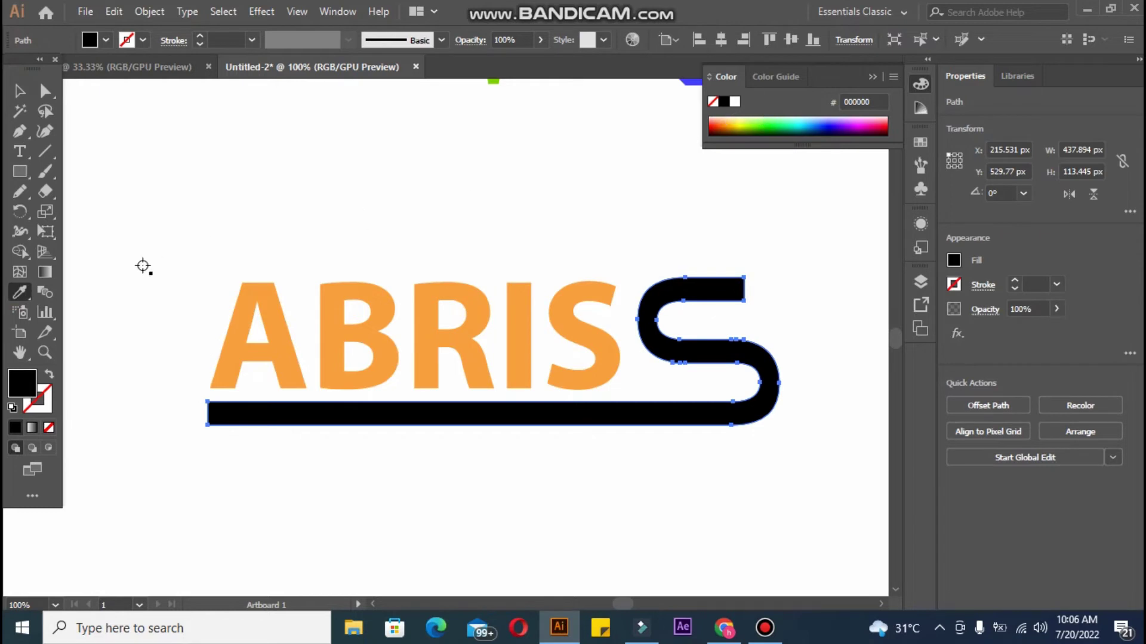
click(259, 293)
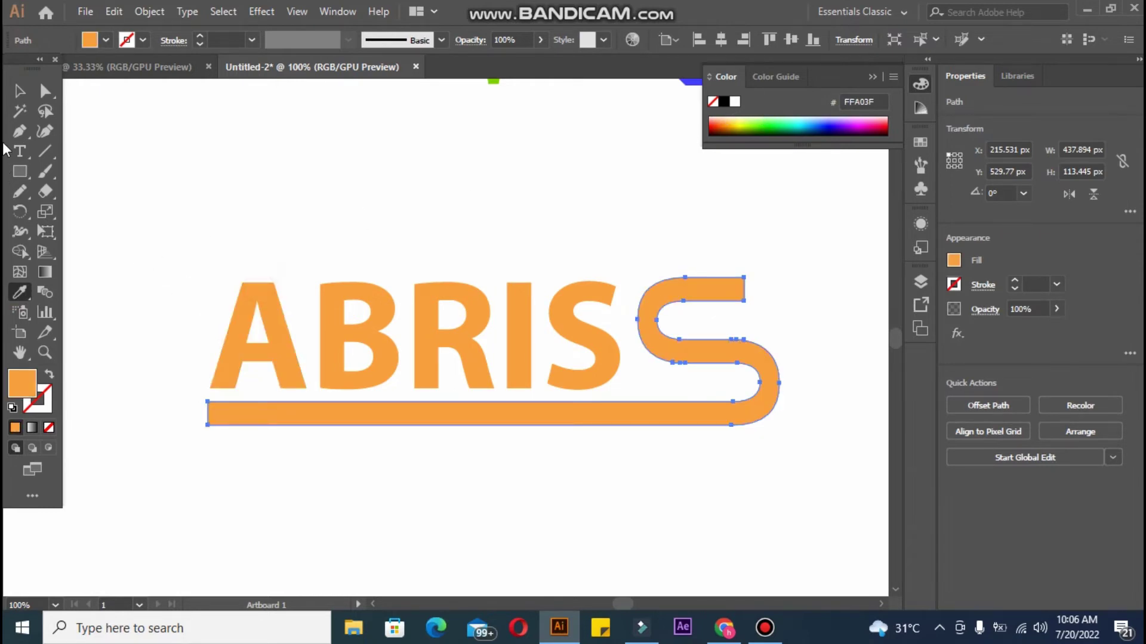
click(20, 90)
click(101, 247)
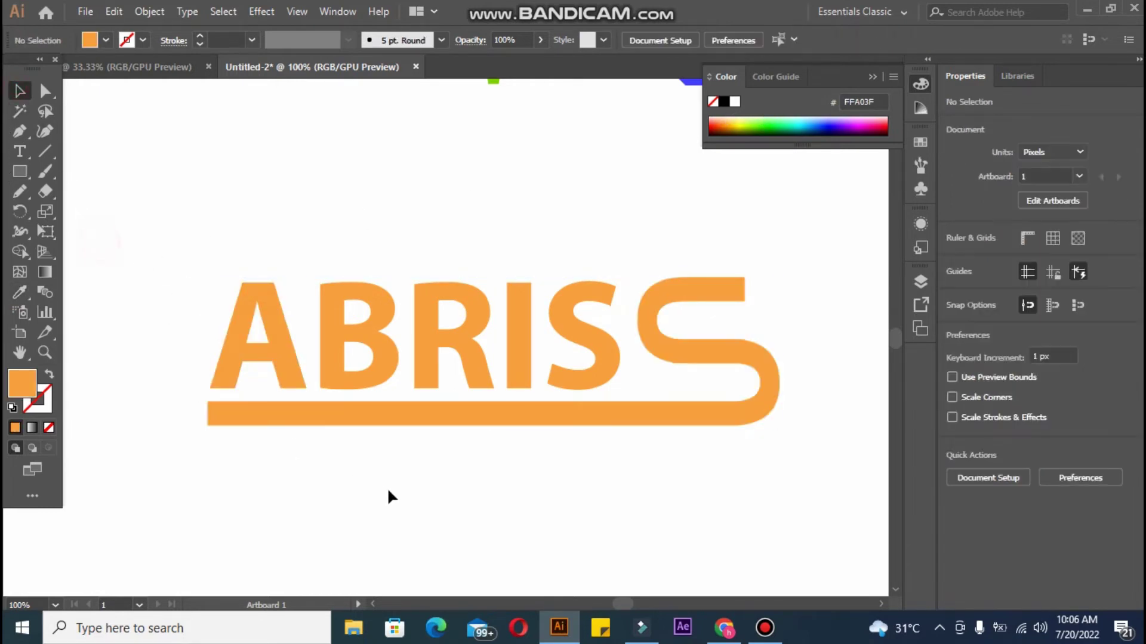
click(384, 414)
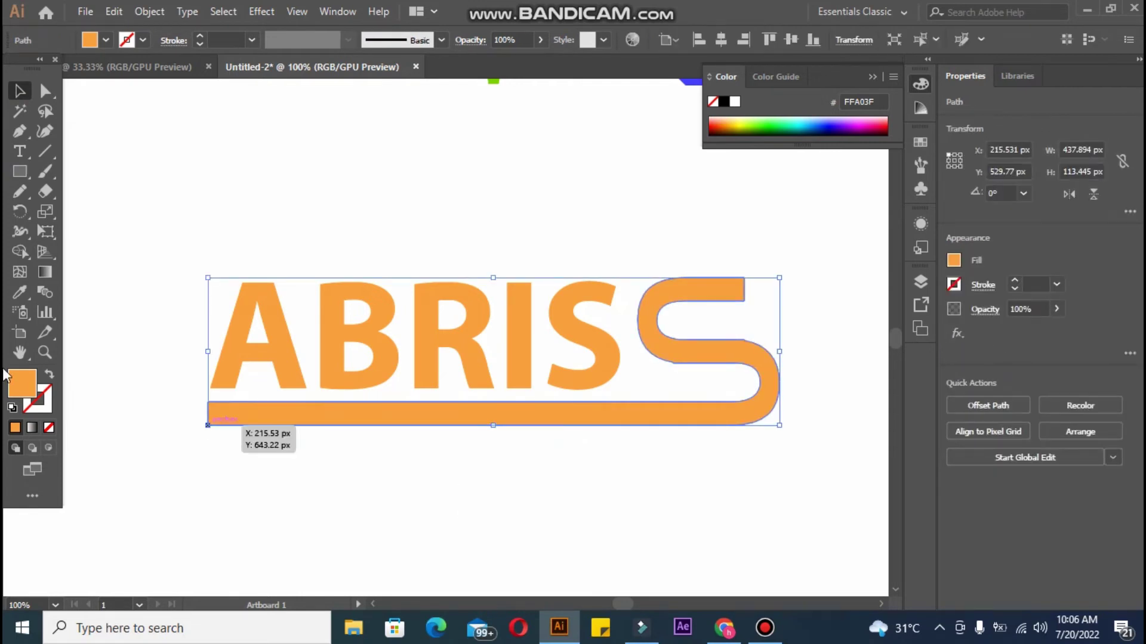
Give the S-underline a deep magenta-pink outline by picking pink and swapping fill and stroke
click(15, 379)
double_click(14, 379)
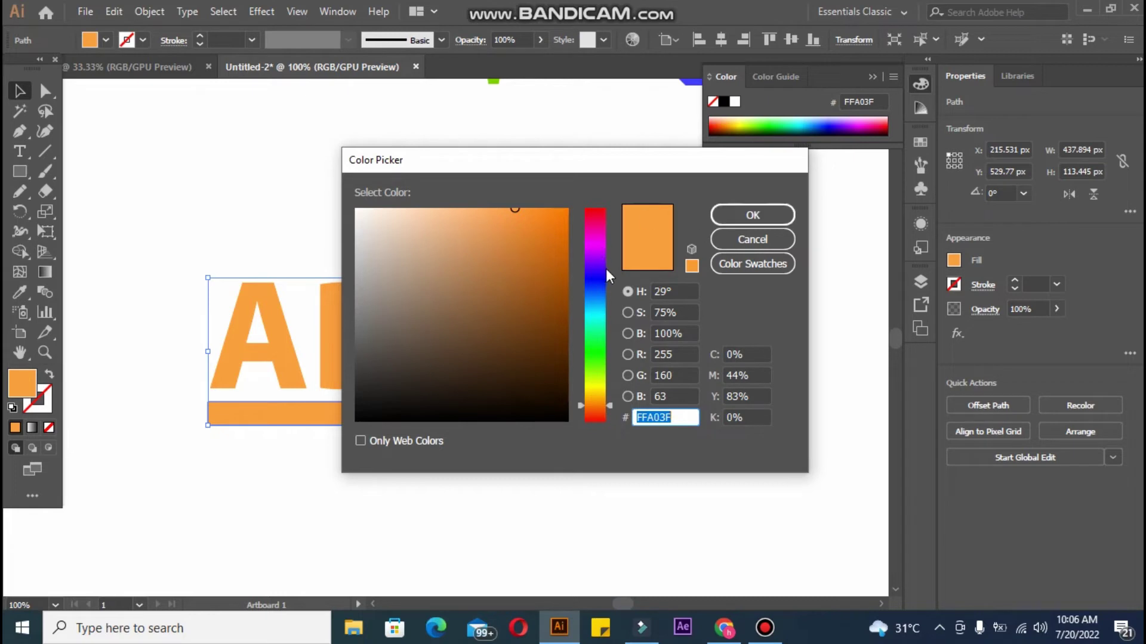
drag(589, 235, 586, 230)
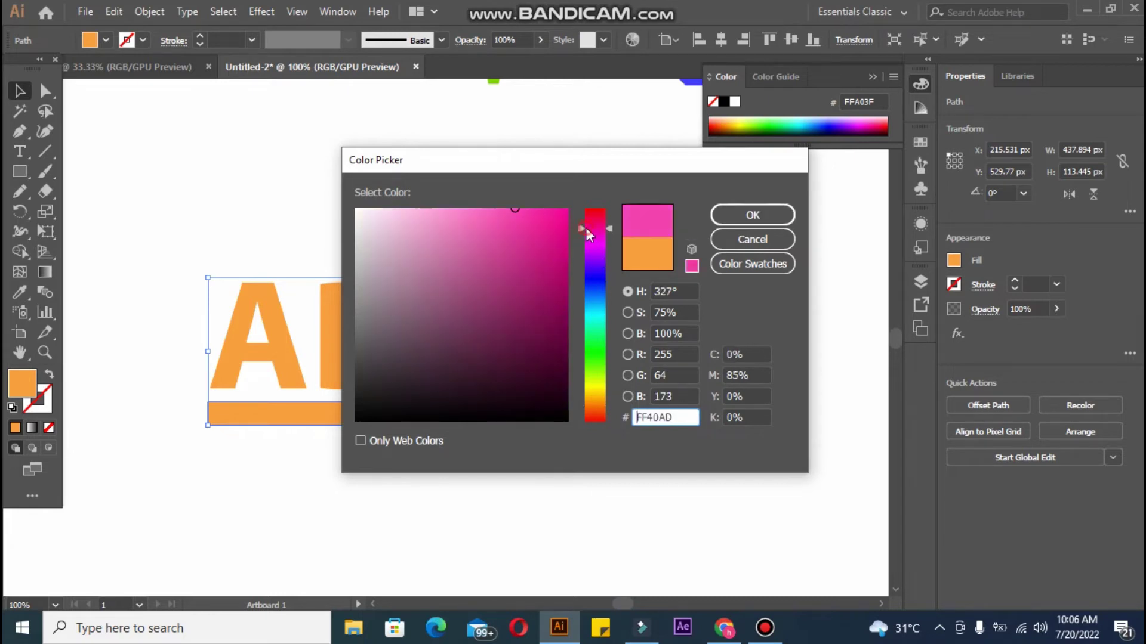
click(540, 213)
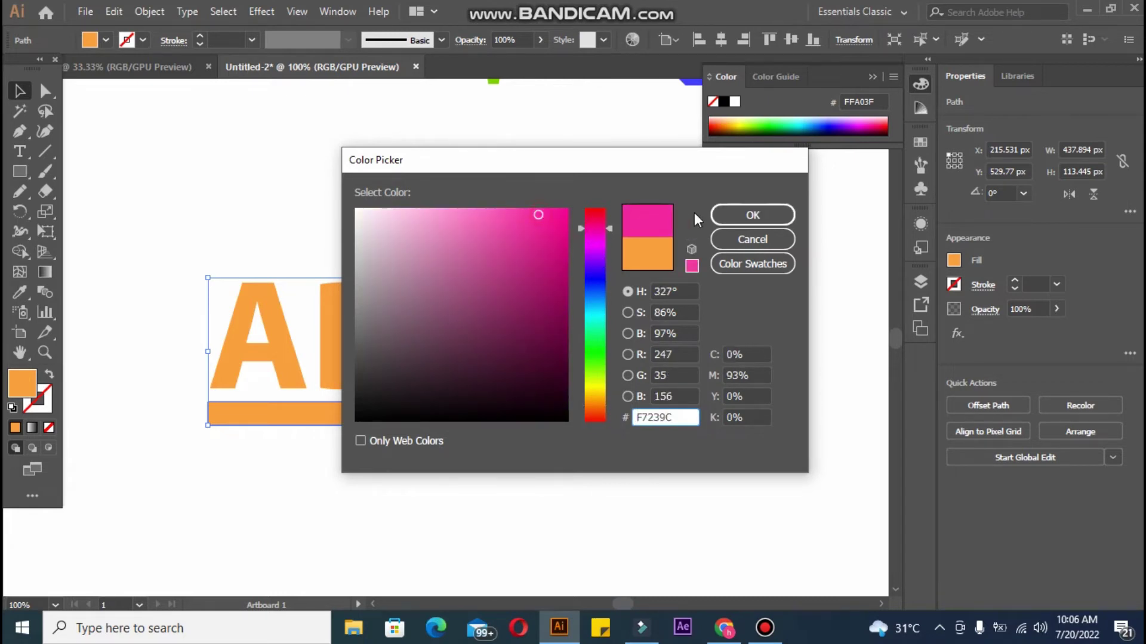
click(752, 215)
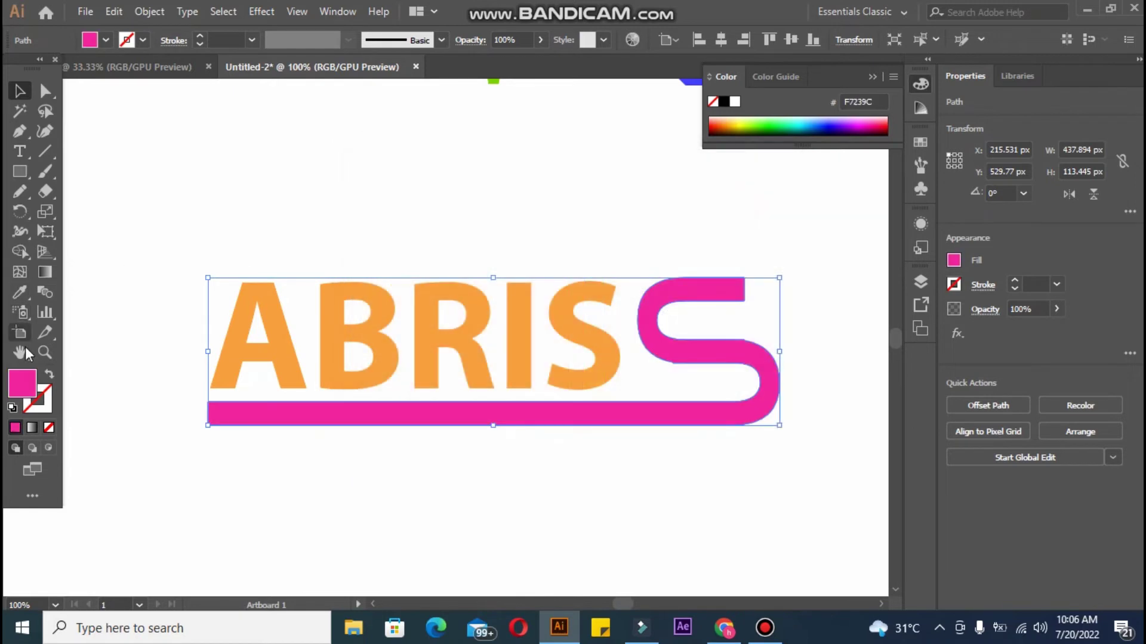
click(49, 374)
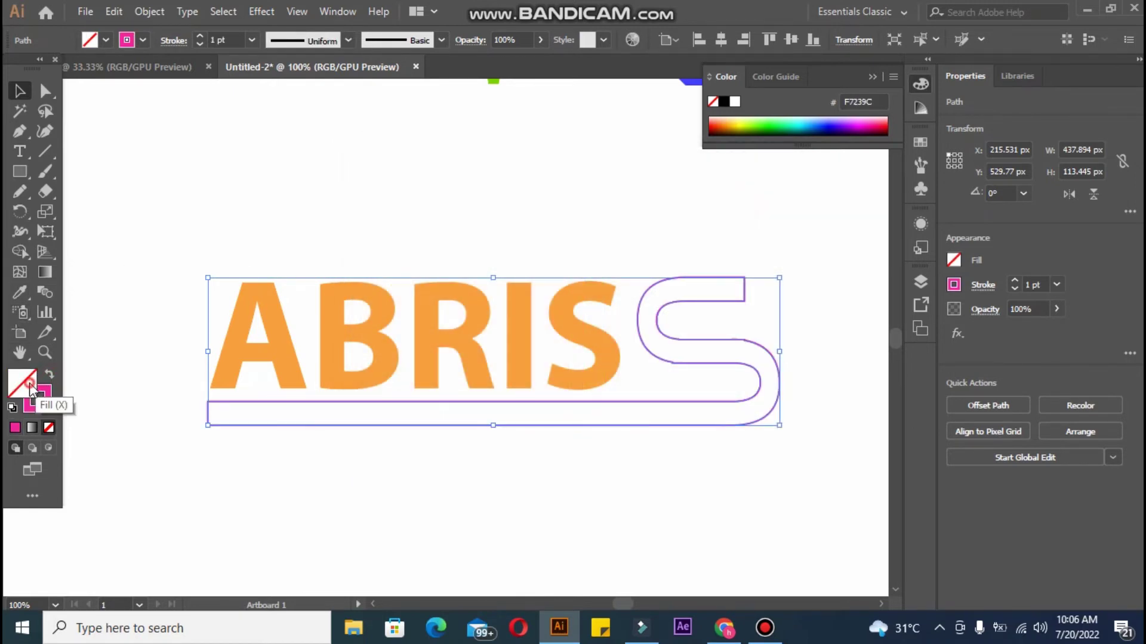
Refill the S-underline with orange #EA984E, keeping its pink outline
double_click(31, 387)
text(EA984E)
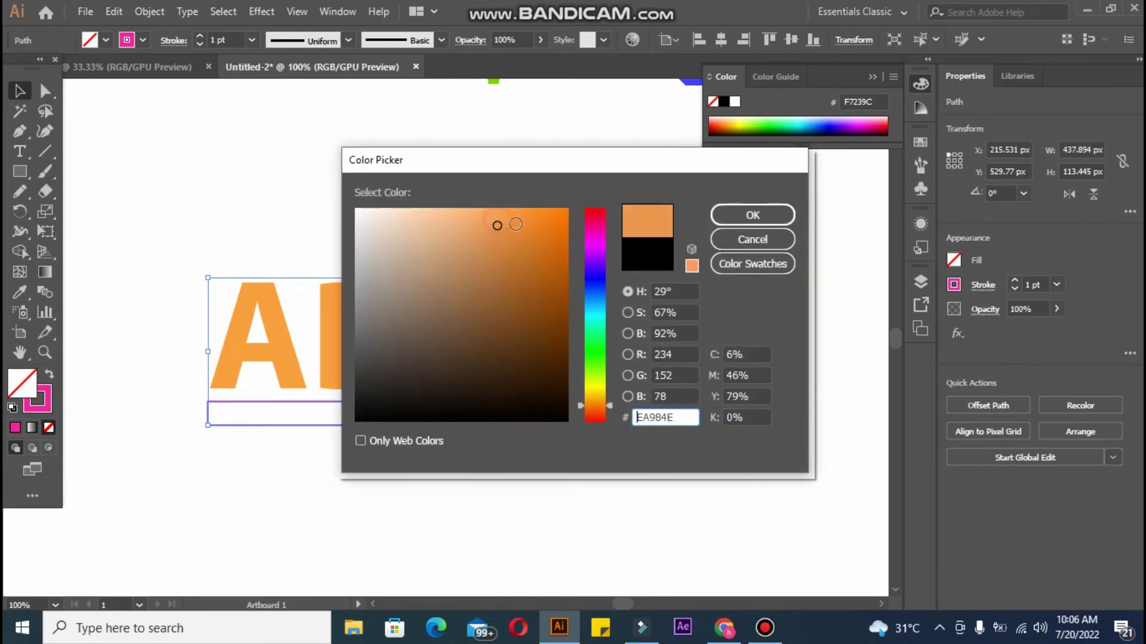
click(744, 225)
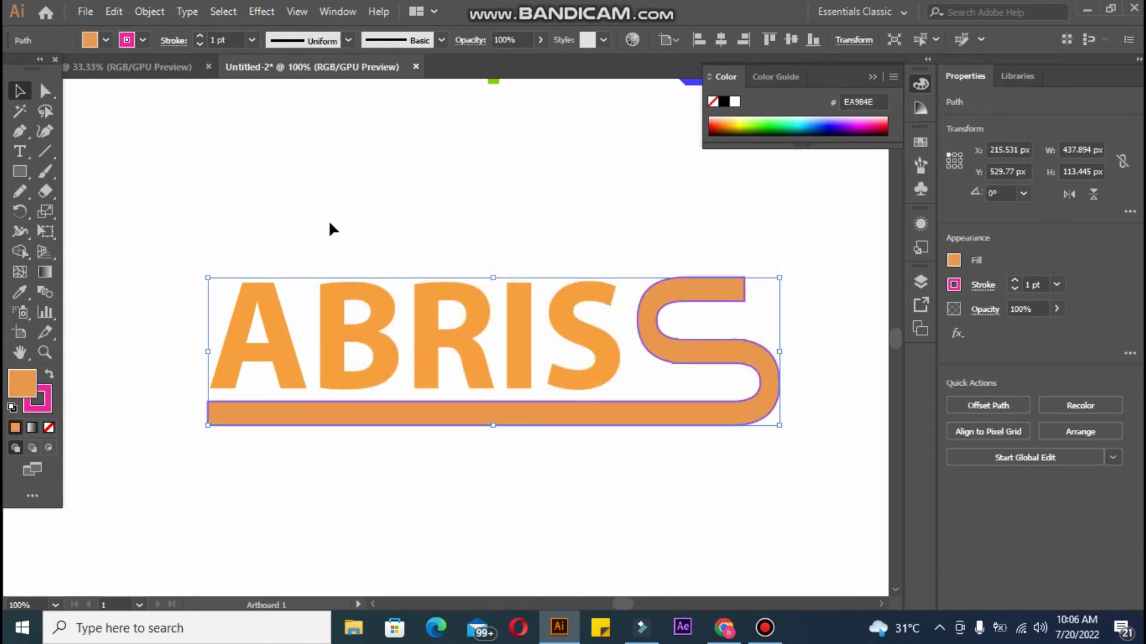
click(180, 189)
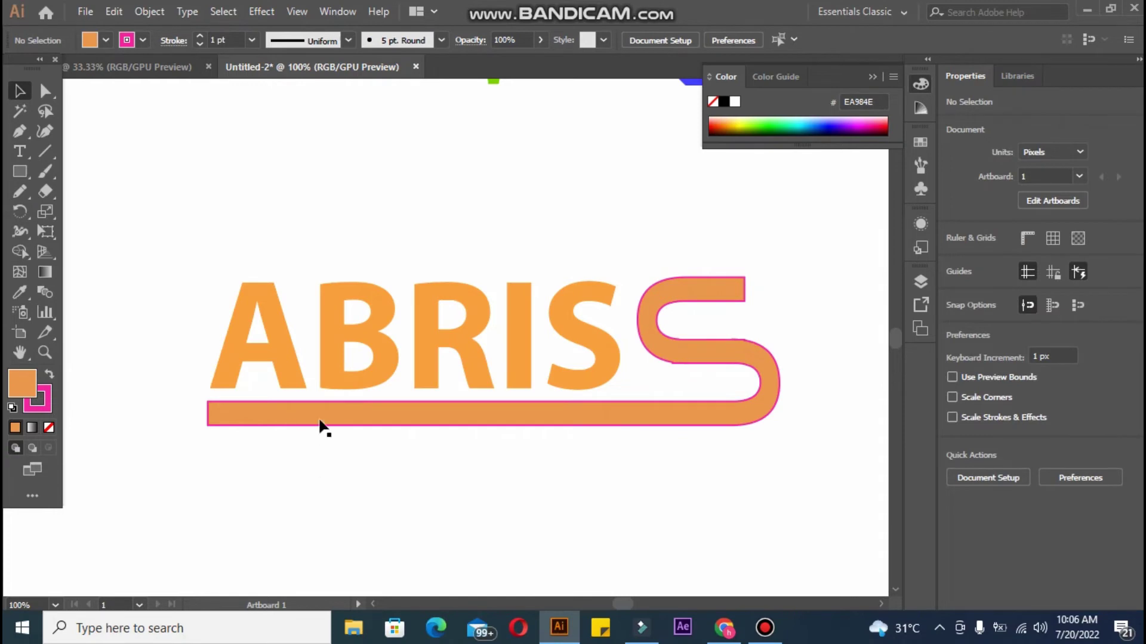
Set the S-underline's pink stroke weight to 3 pt
click(292, 423)
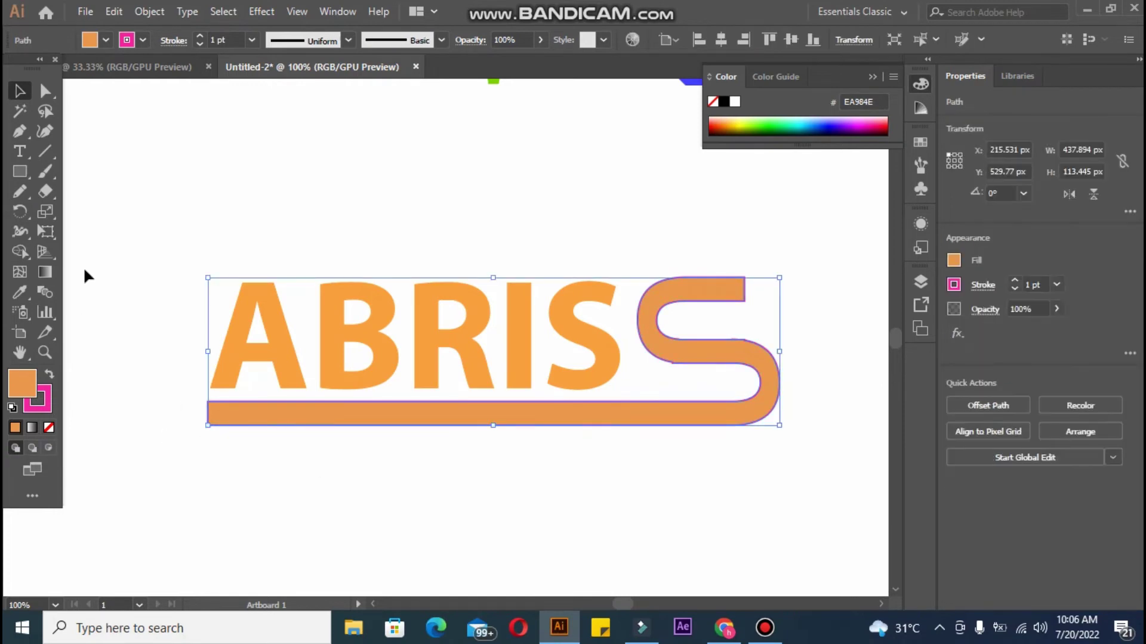
click(200, 37)
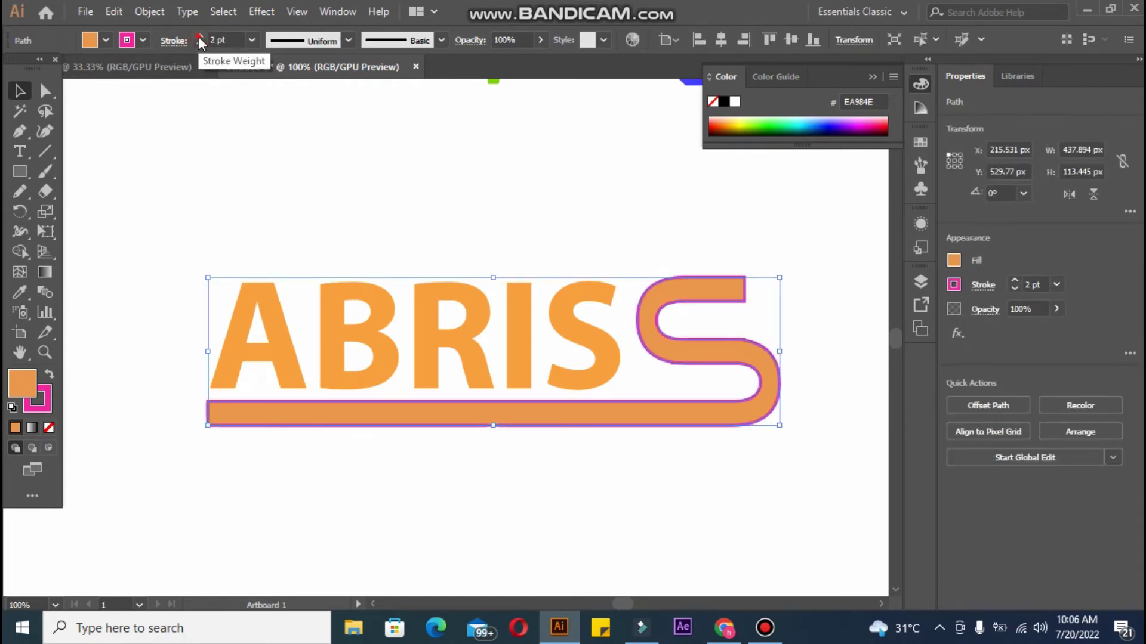
click(168, 160)
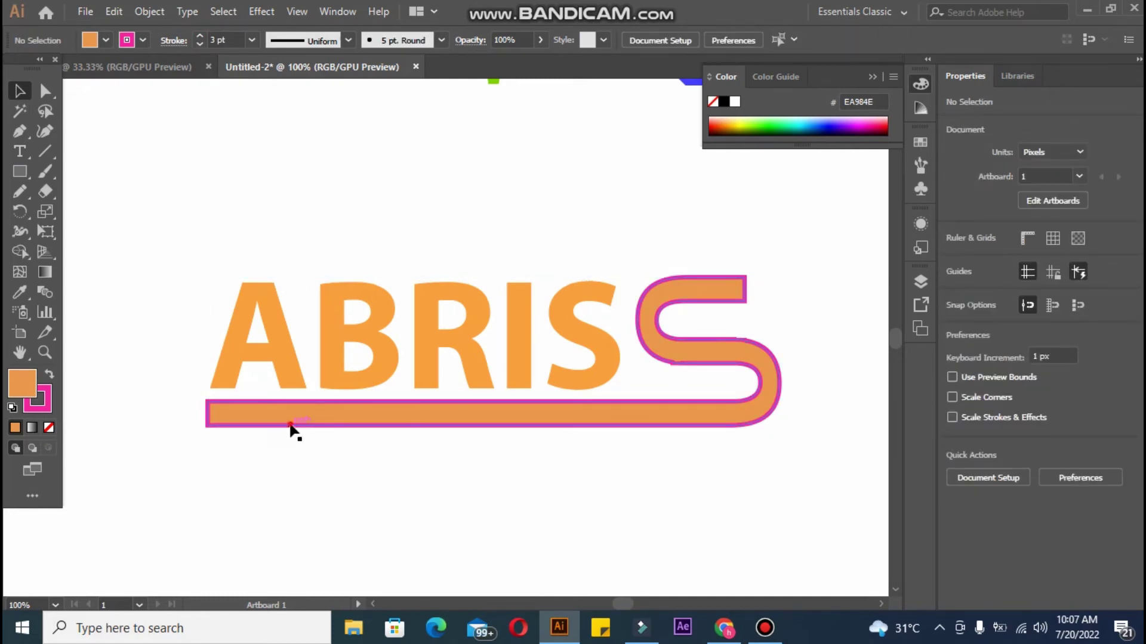
click(291, 424)
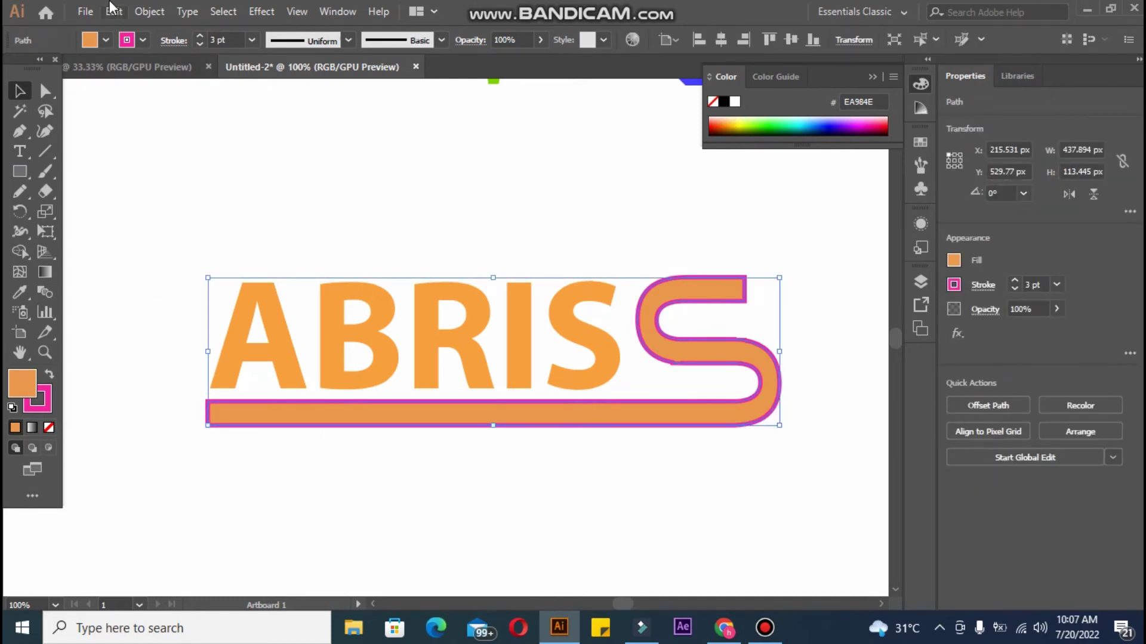
Expand the ABRISS logo with Object > Expand and ungroup it with Shift+Ctrl+G
click(148, 11)
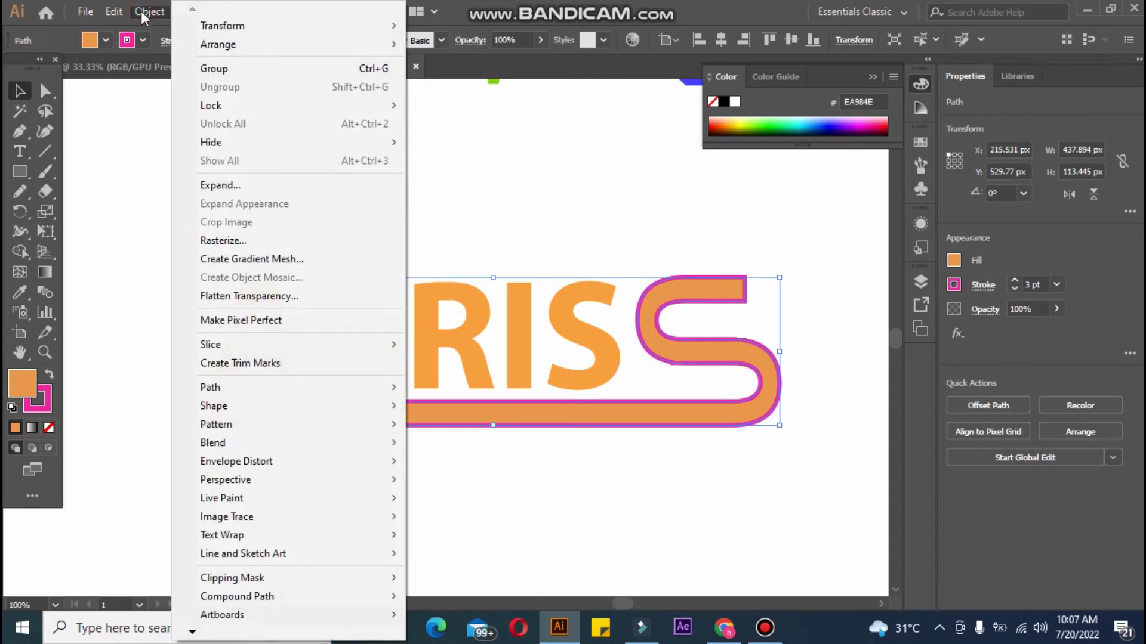
click(219, 187)
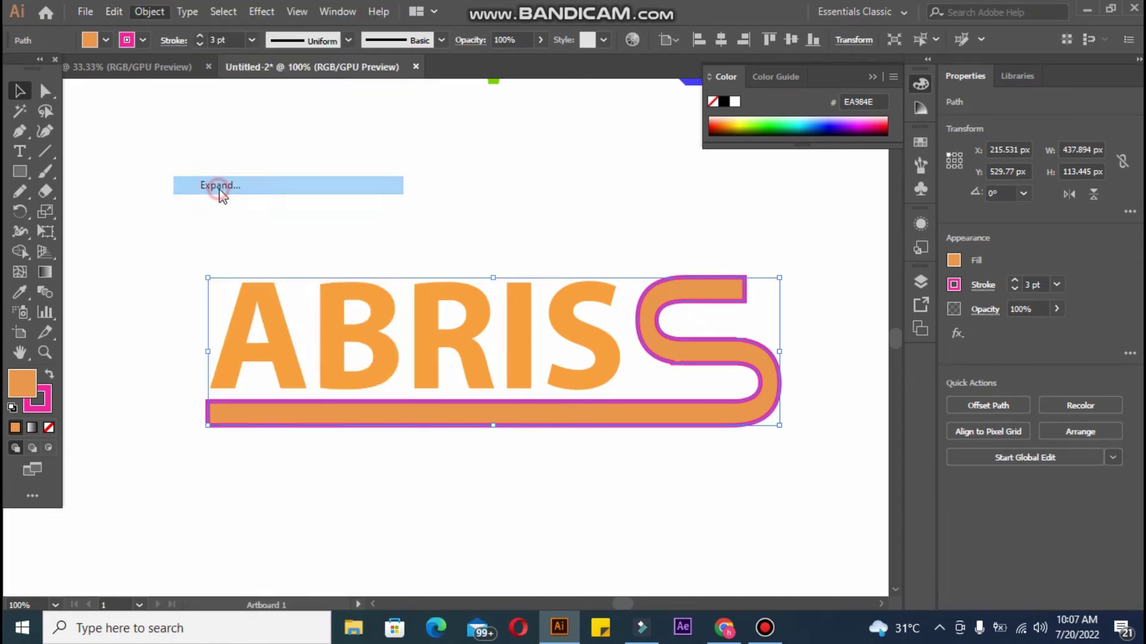
click(536, 418)
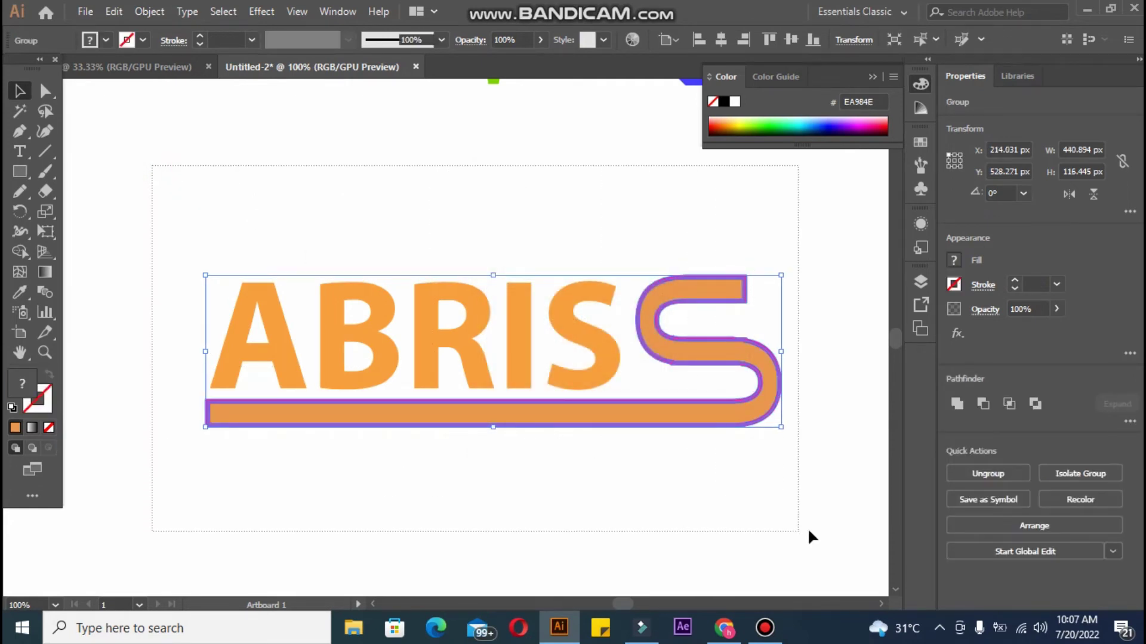
key(ctrl+shift+g)
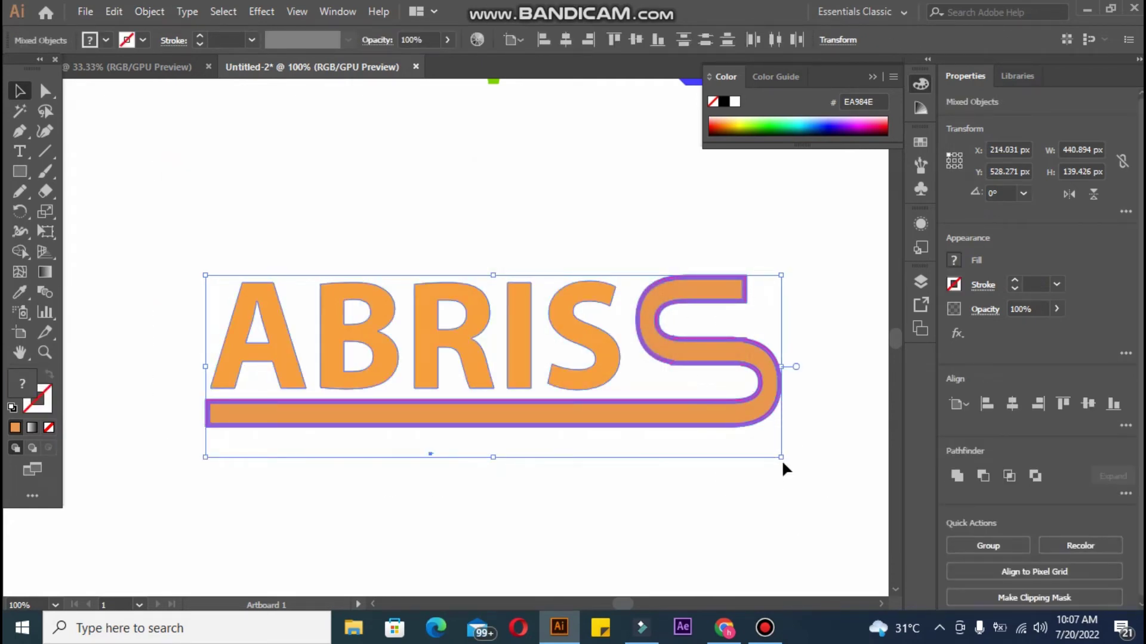
Resize the expanded logo to a medium size and move it toward the right of the artboard
drag(781, 459, 344, 321)
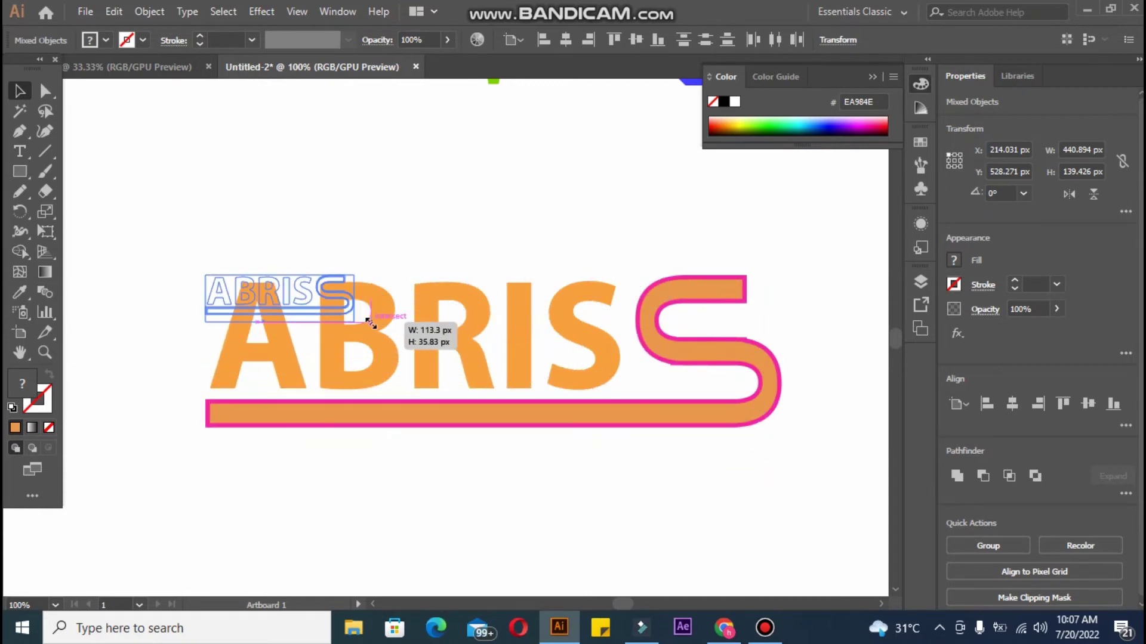
click(340, 366)
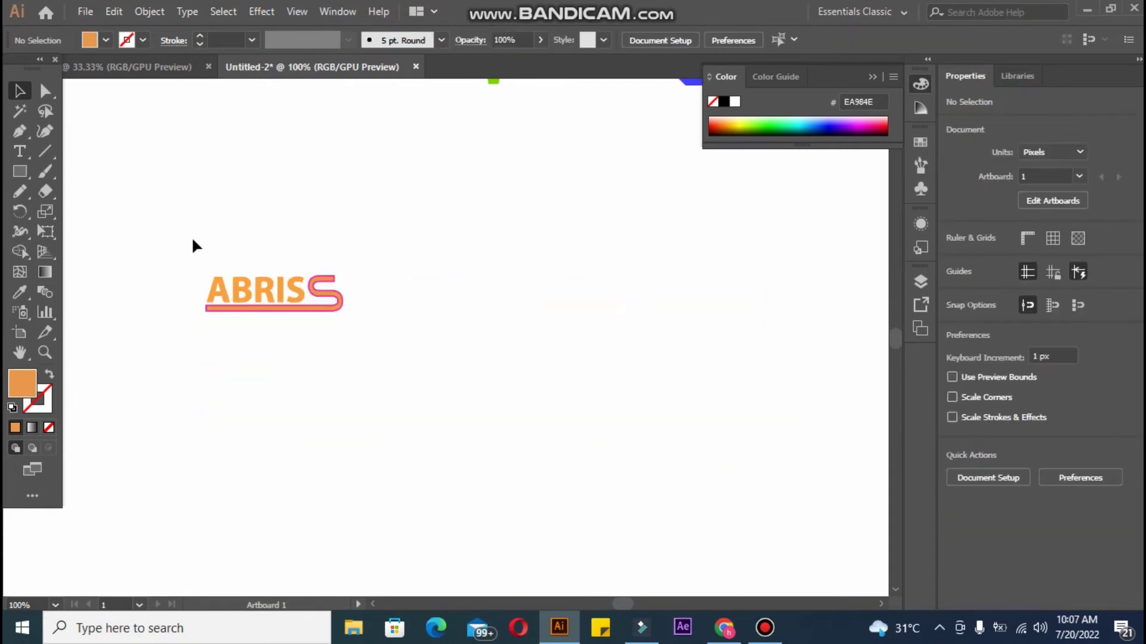
mouse_move(192, 236)
mouse_down()
mouse_move(343, 347)
mouse_move(519, 504)
mouse_up()
click(442, 440)
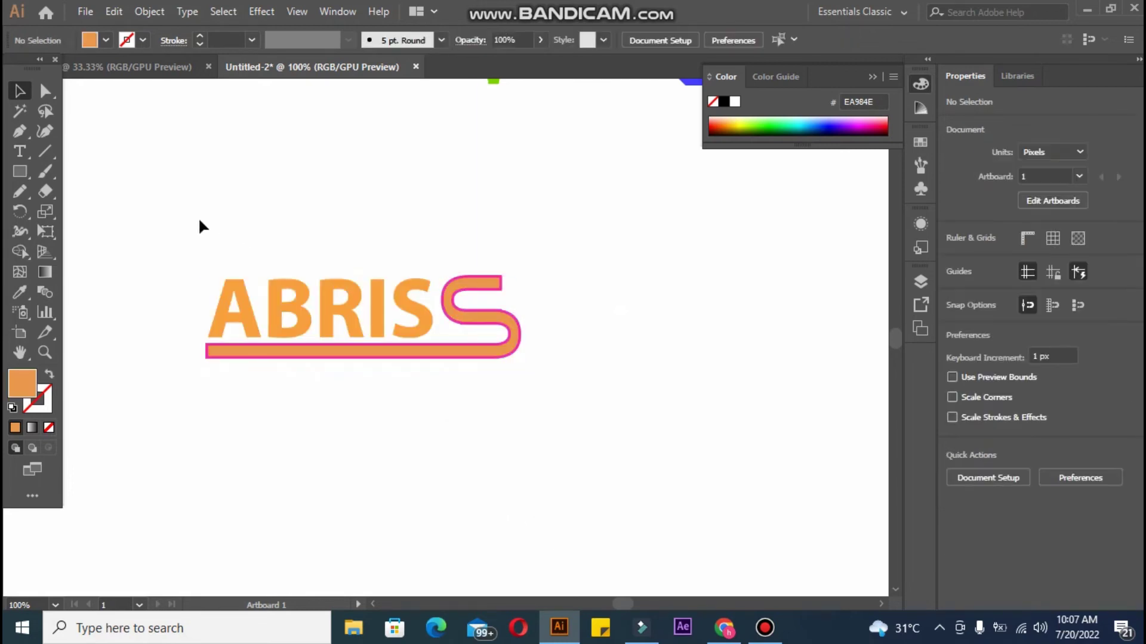
drag(192, 216, 498, 438)
drag(352, 292, 667, 334)
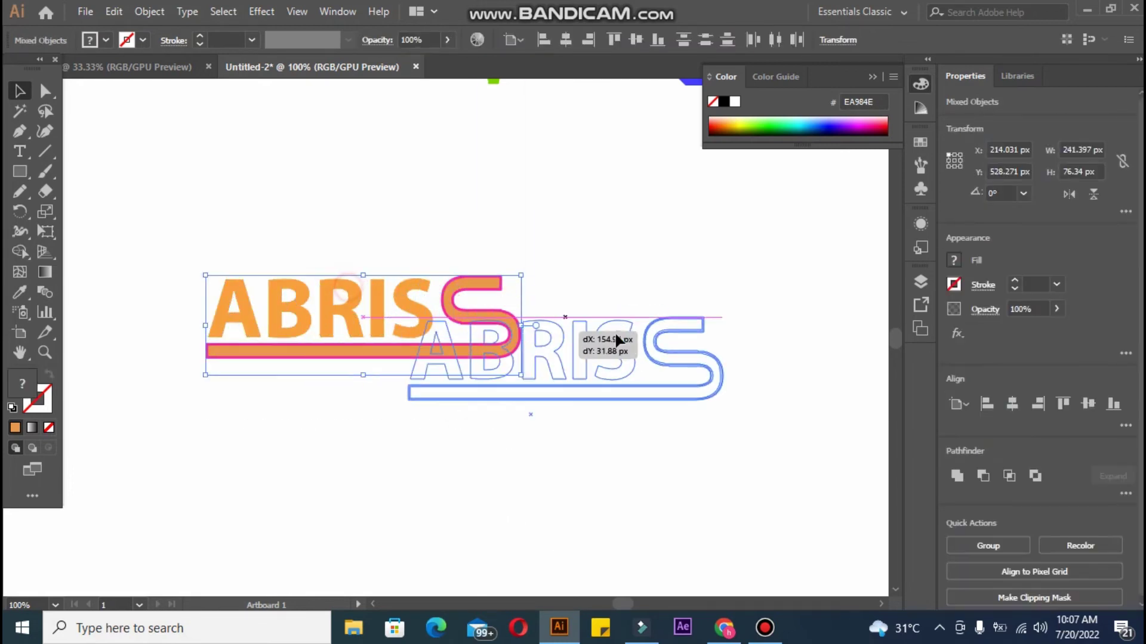
click(20, 171)
Draw a rectangle left of the logo and fill it with the logo's sampled pink
drag(170, 165, 474, 432)
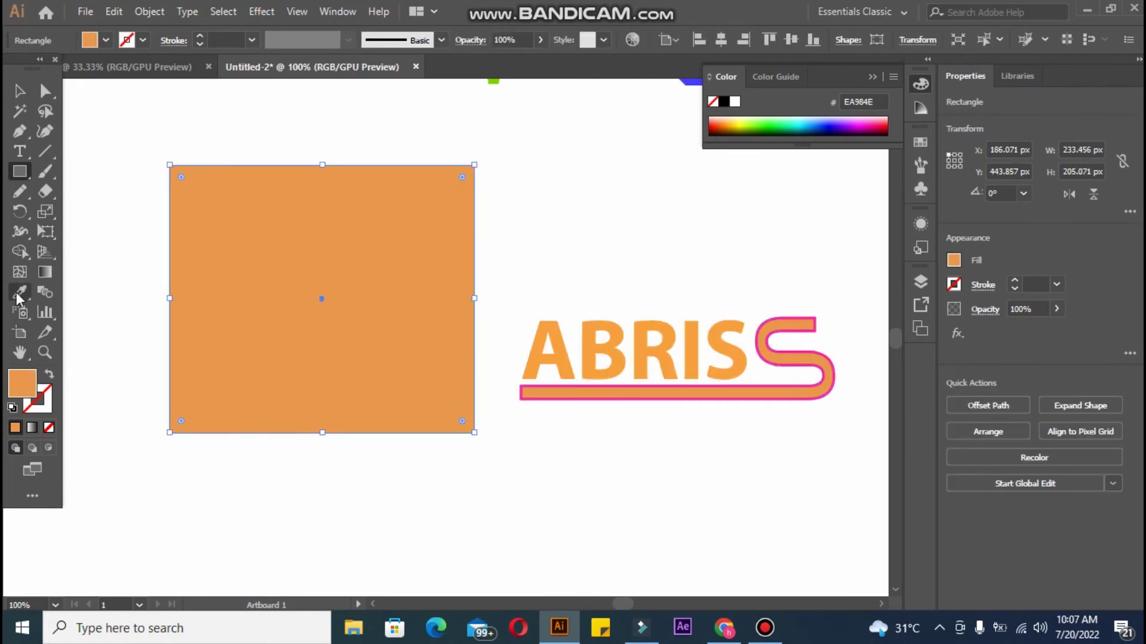
click(19, 293)
click(521, 390)
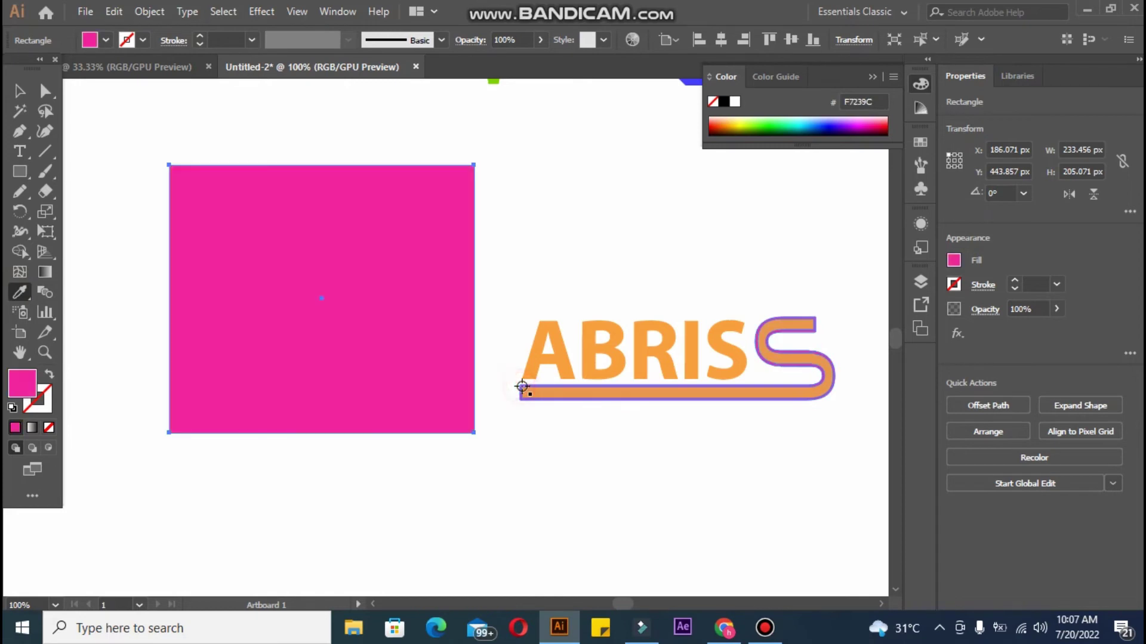
click(19, 91)
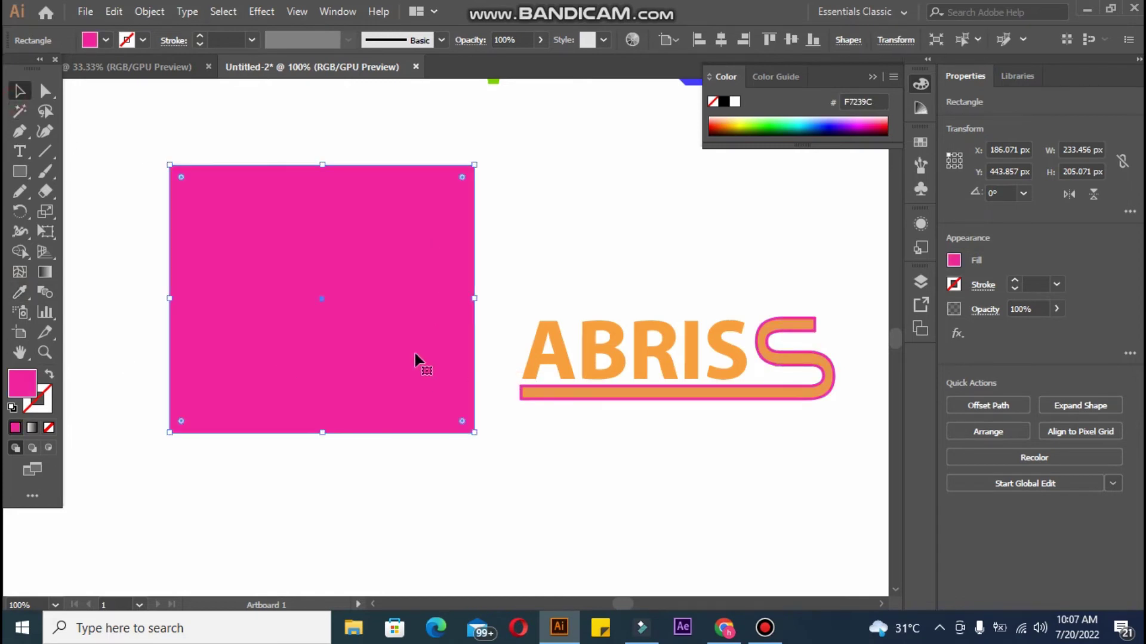
Change the rectangle's fill to dark magenta C1087B in the Color Picker
double_click(19, 396)
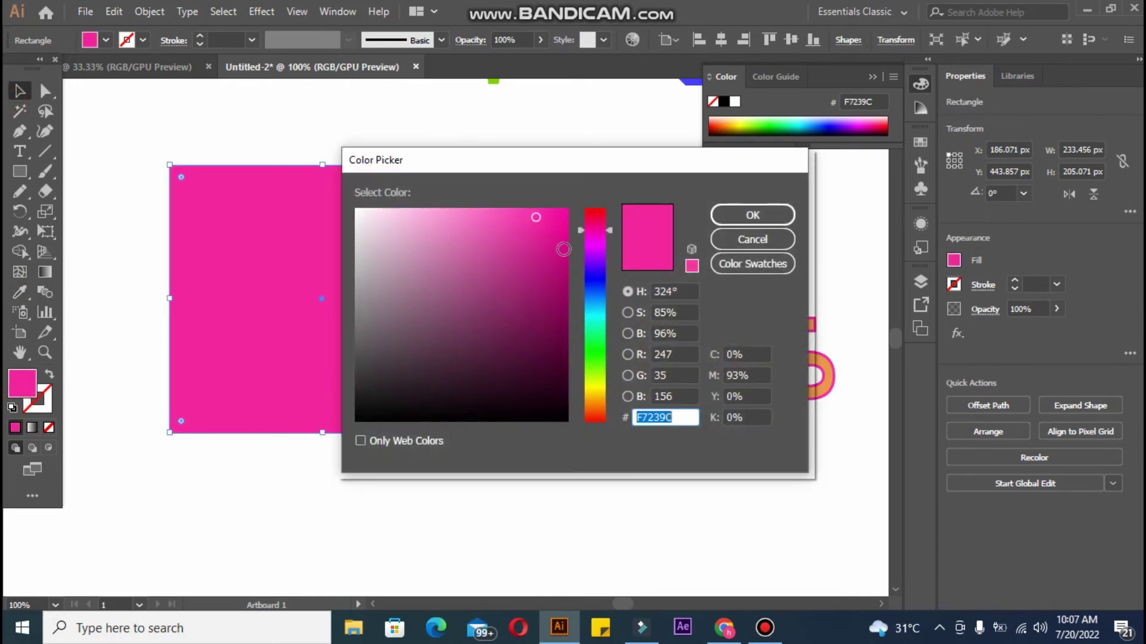
click(555, 241)
click(561, 272)
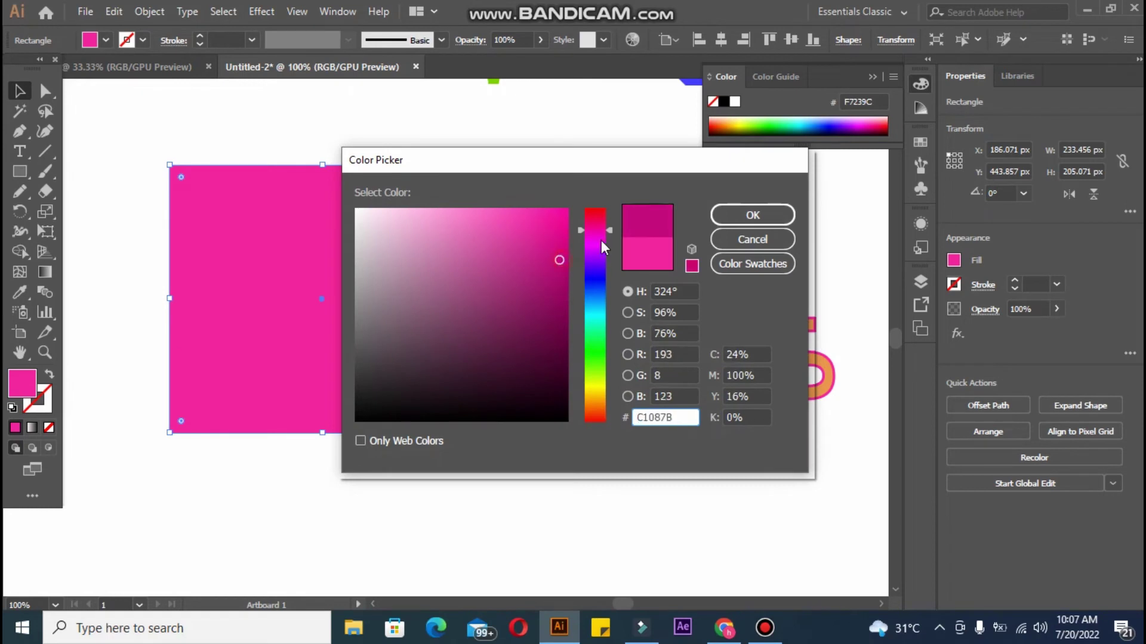
click(752, 215)
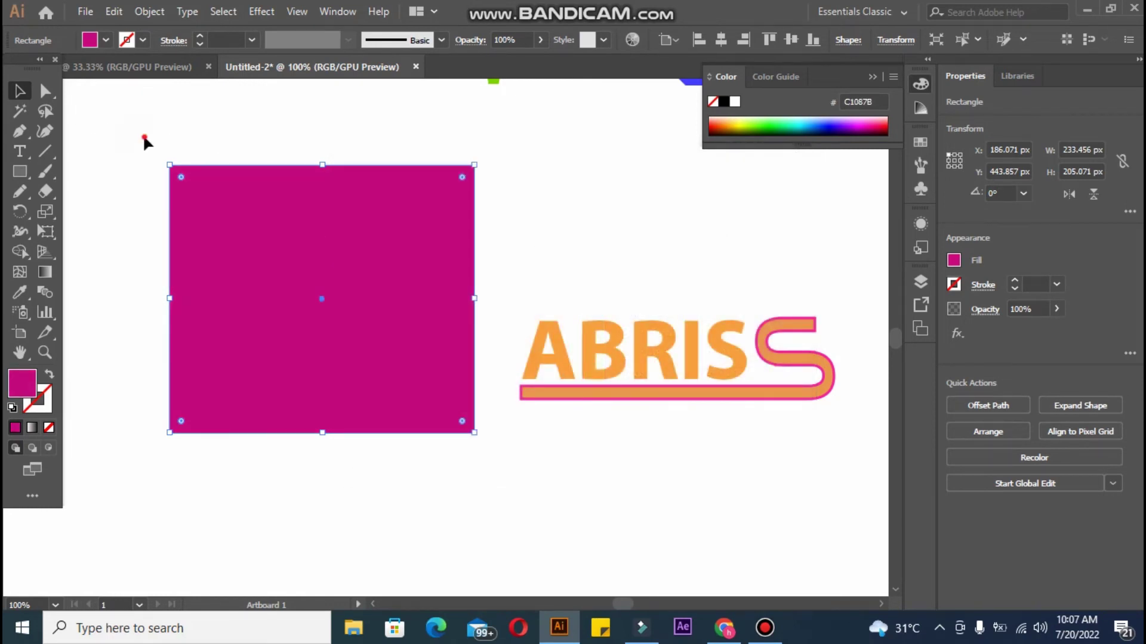
click(146, 141)
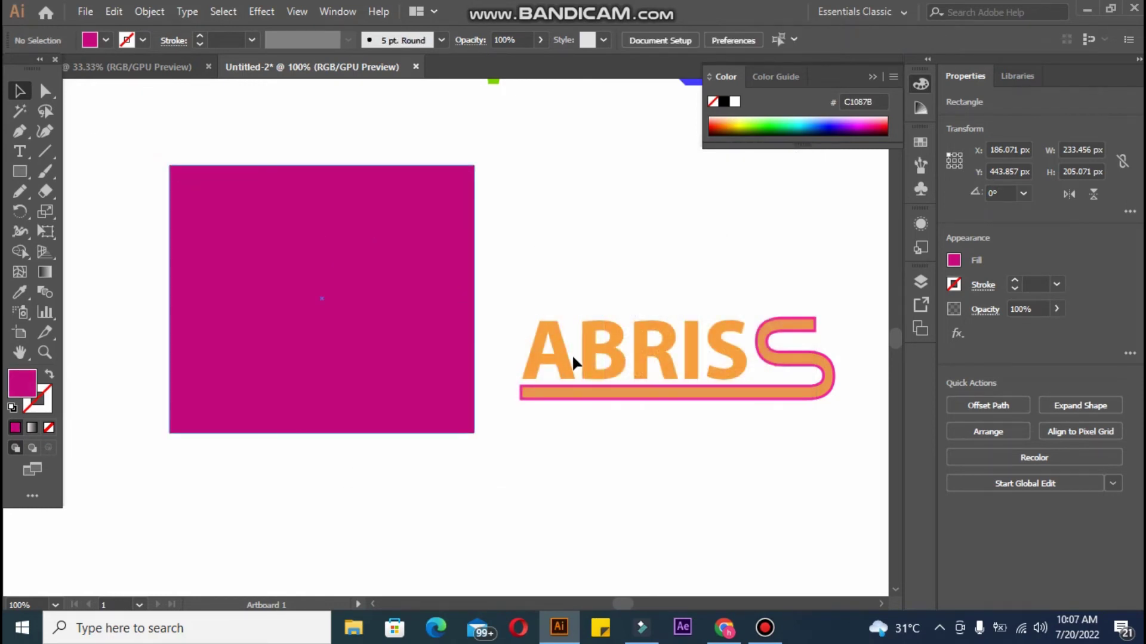
click(798, 385)
Undo the accidental S-underline change and group the ABRIS letters with the S-underline
mouse_move(831, 398)
mouse_down()
mouse_move(772, 383)
mouse_move(739, 350)
mouse_move(823, 402)
mouse_up()
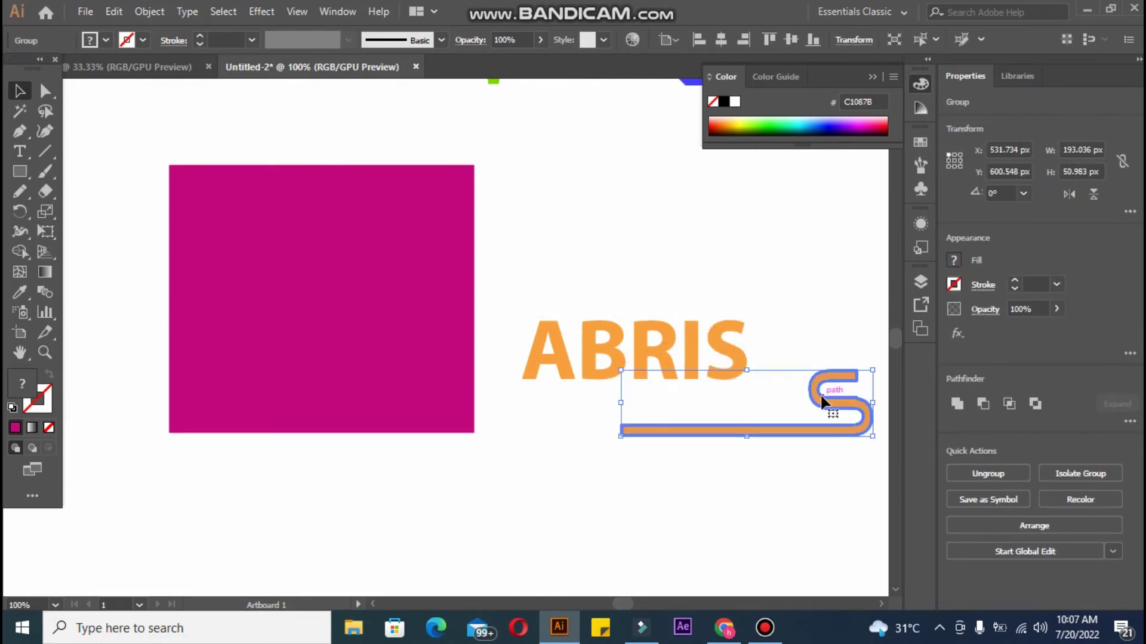
key(ctrl+z)
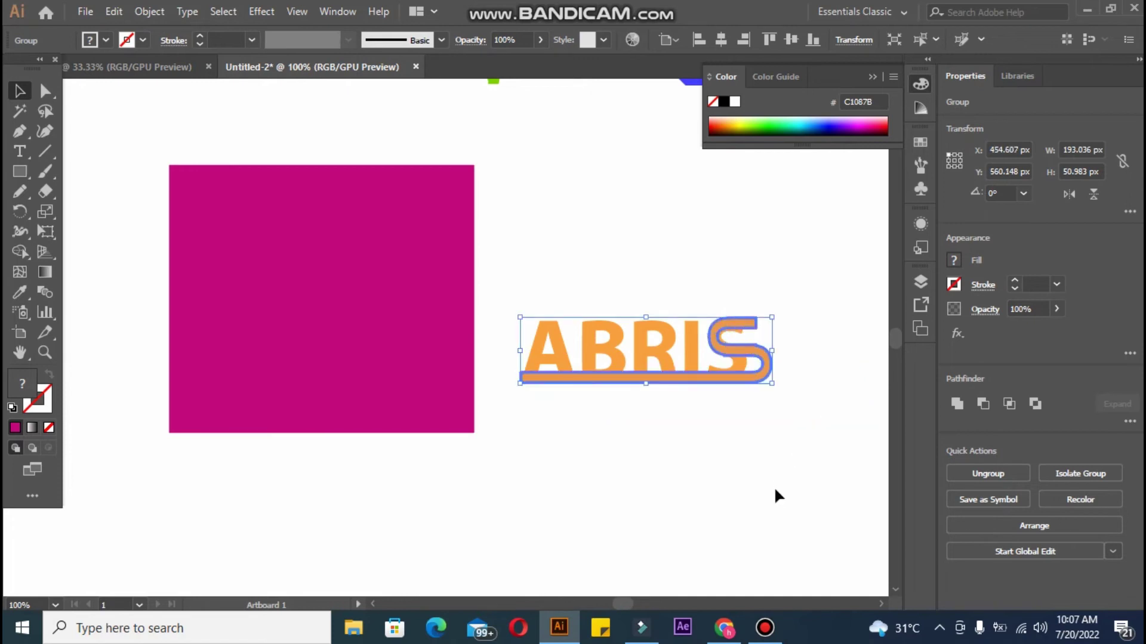
key(ctrl+z)
click(776, 488)
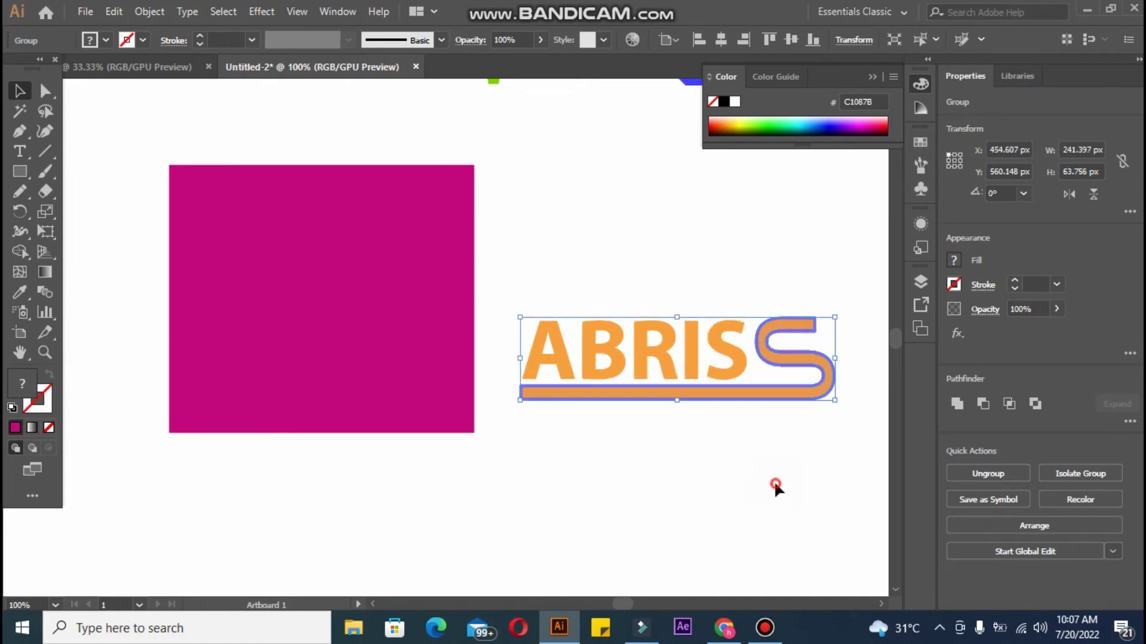
click(562, 284)
drag(525, 269, 779, 434)
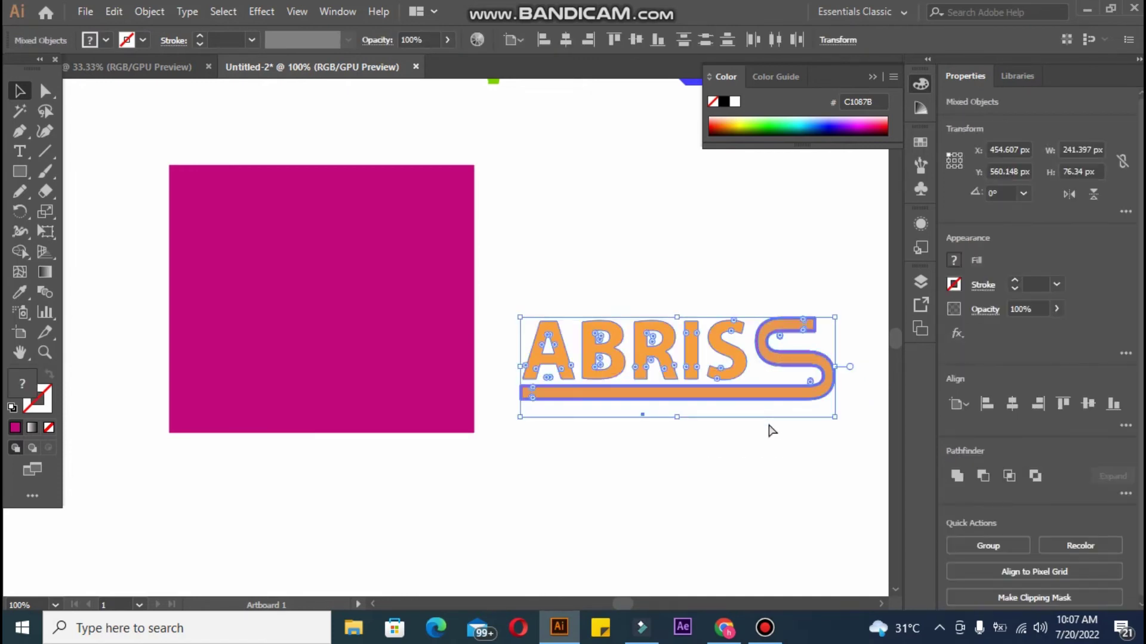
key(ctrl+g)
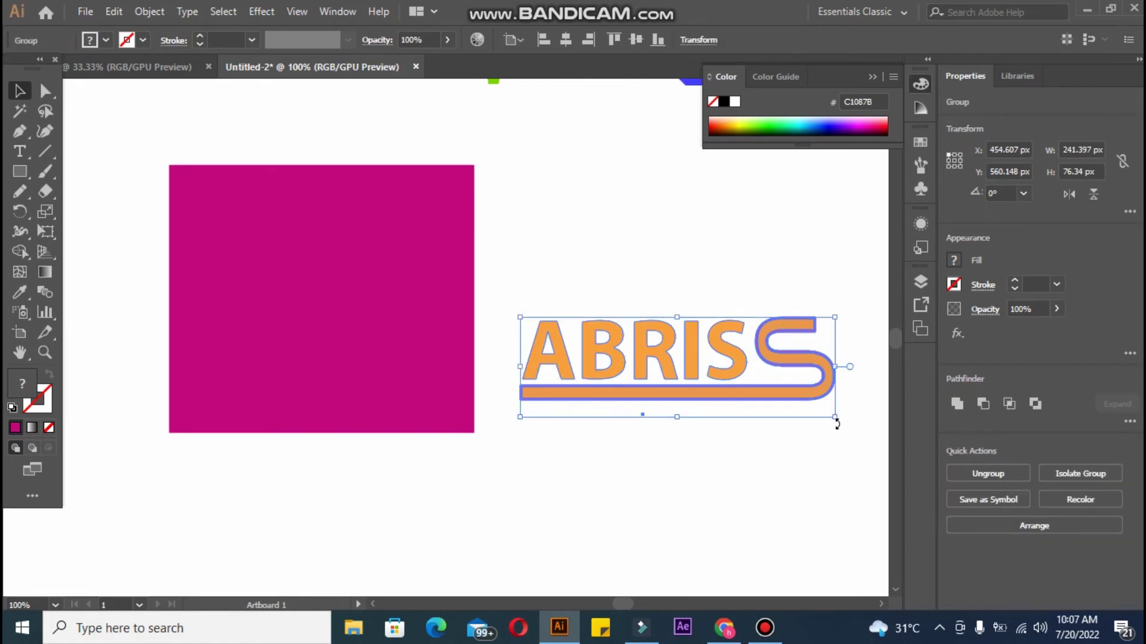
Shrink the grouped logo onto the magenta square and bring it to the front
mouse_move(836, 419)
mouse_down()
mouse_move(692, 370)
mouse_move(349, 299)
mouse_up()
right_click(349, 298)
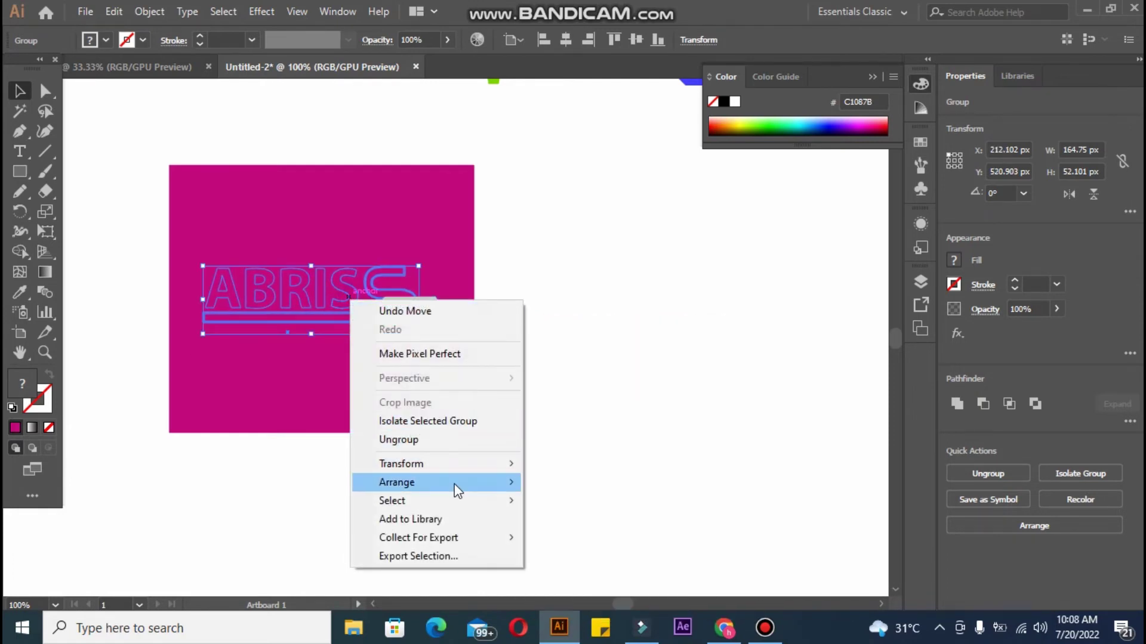
mouse_move(396, 483)
click(564, 482)
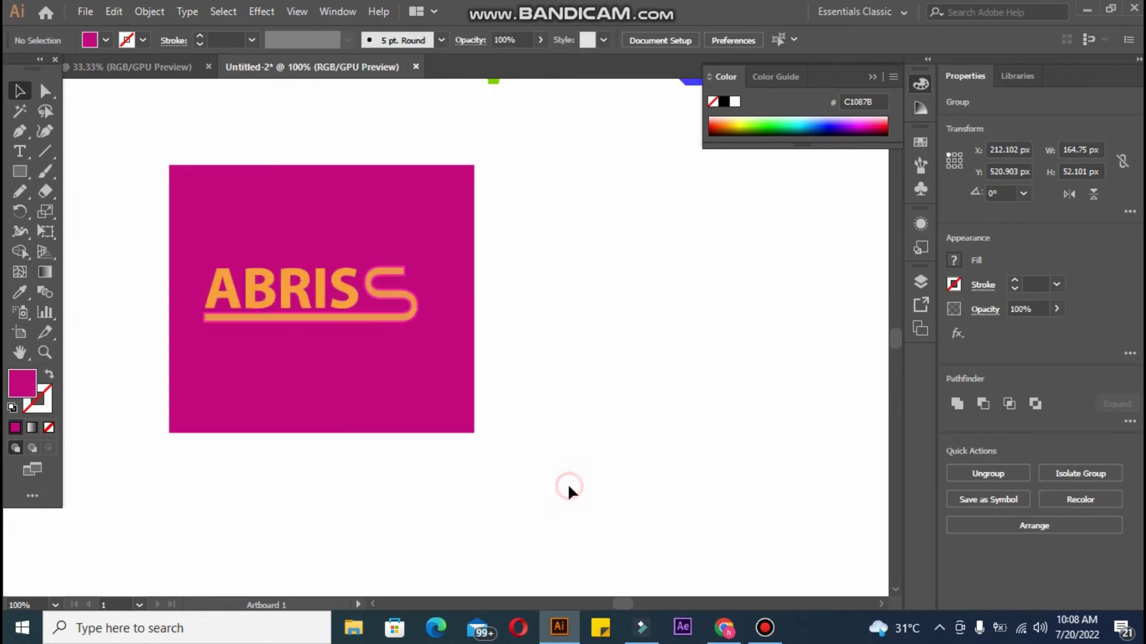
Centre the logo on the magenta square, using the square as key object
click(297, 224)
shift+click(310, 286)
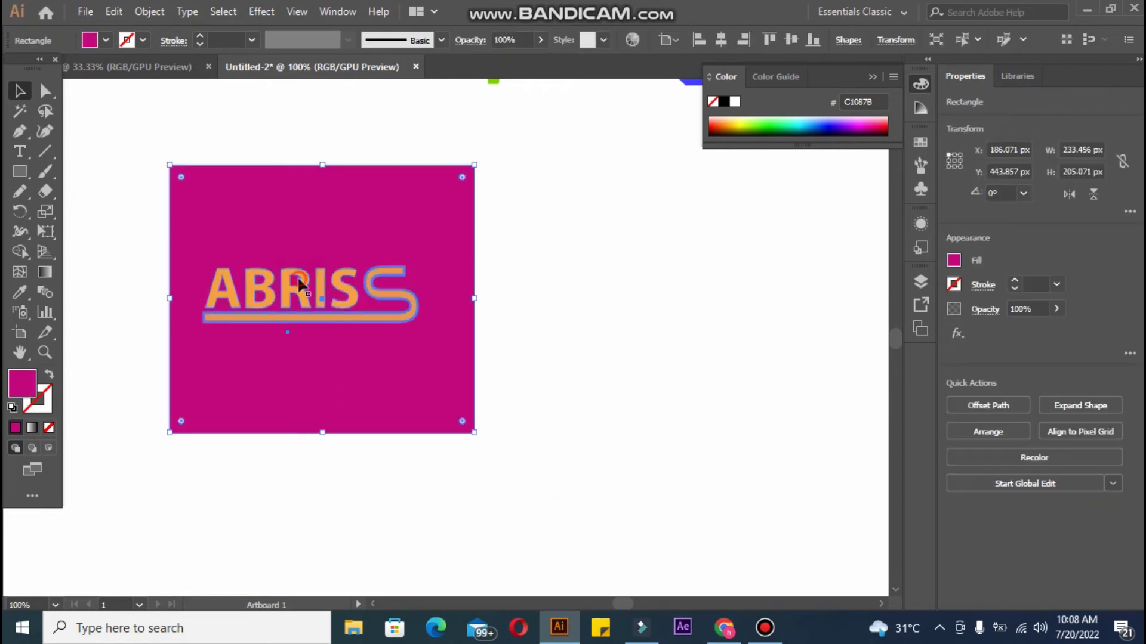
click(381, 167)
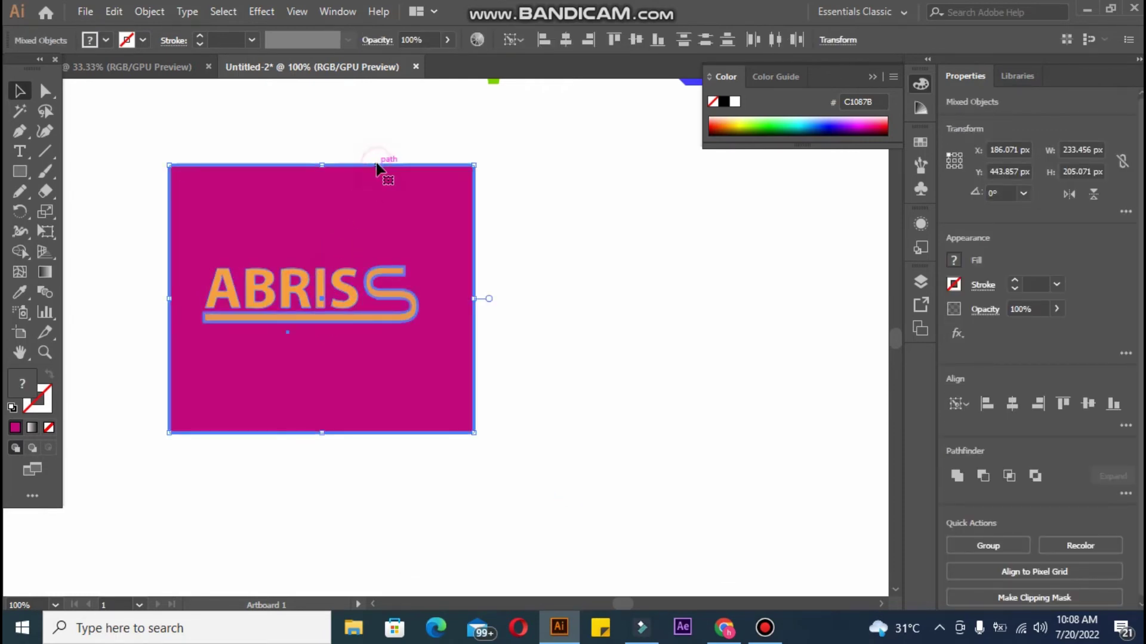
click(567, 41)
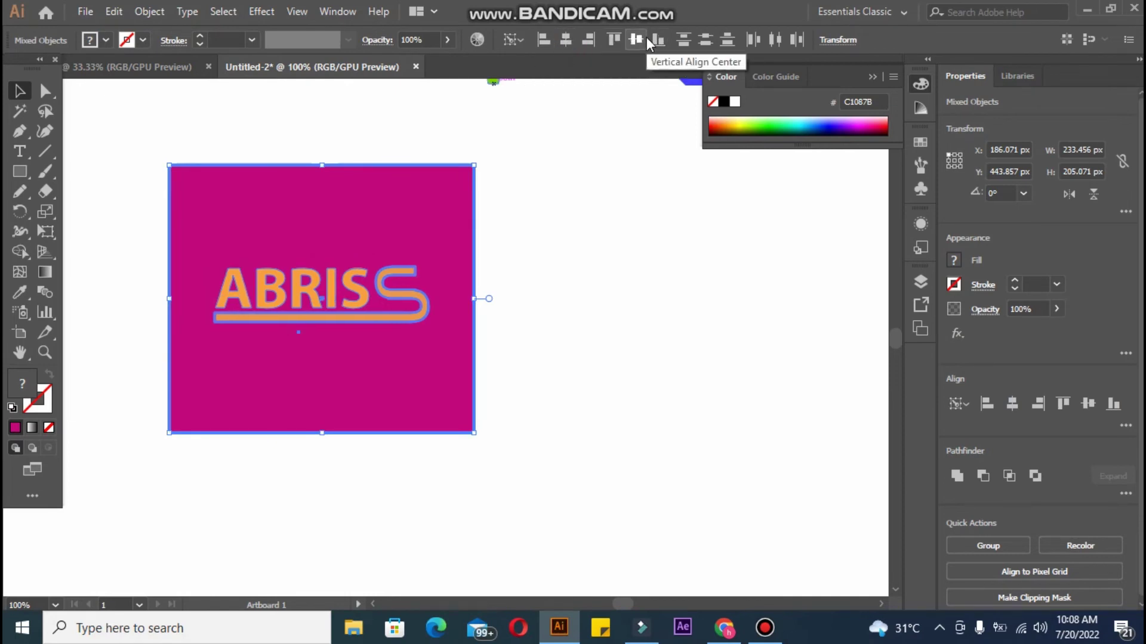
click(670, 289)
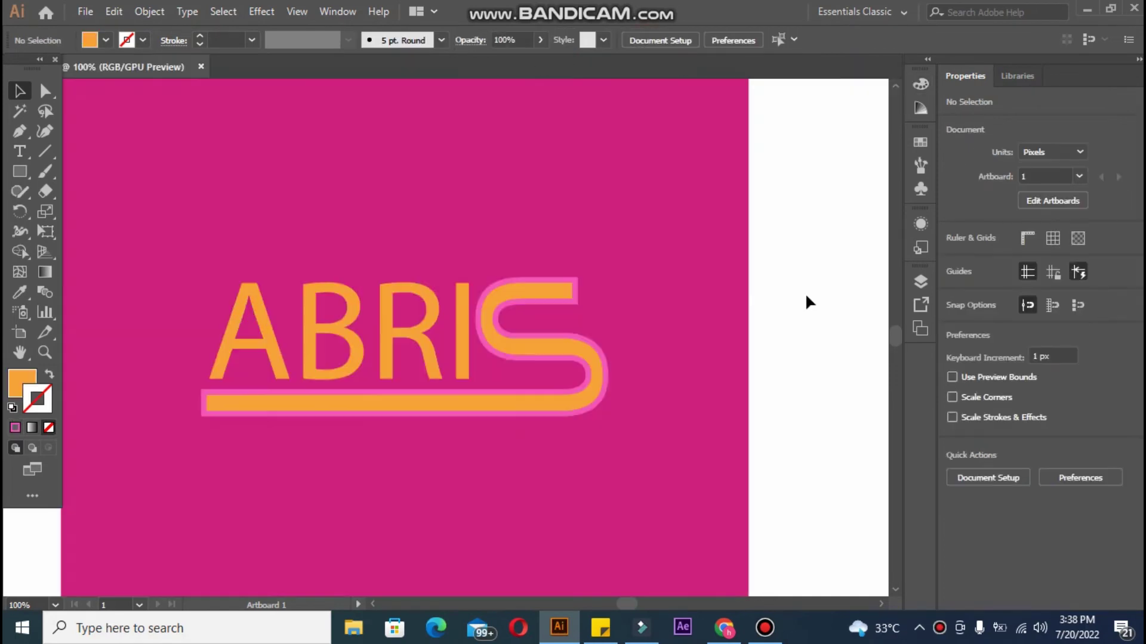
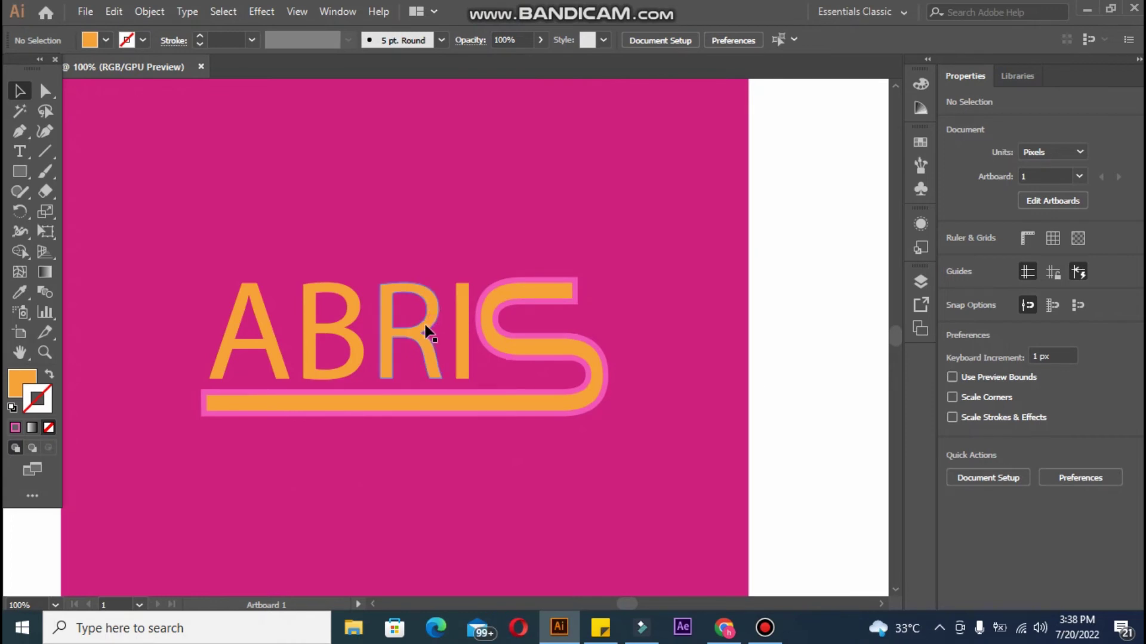
Ungroup the ABRIS lettering into separate letters and S swoosh, then zoom to 200%
click(425, 328)
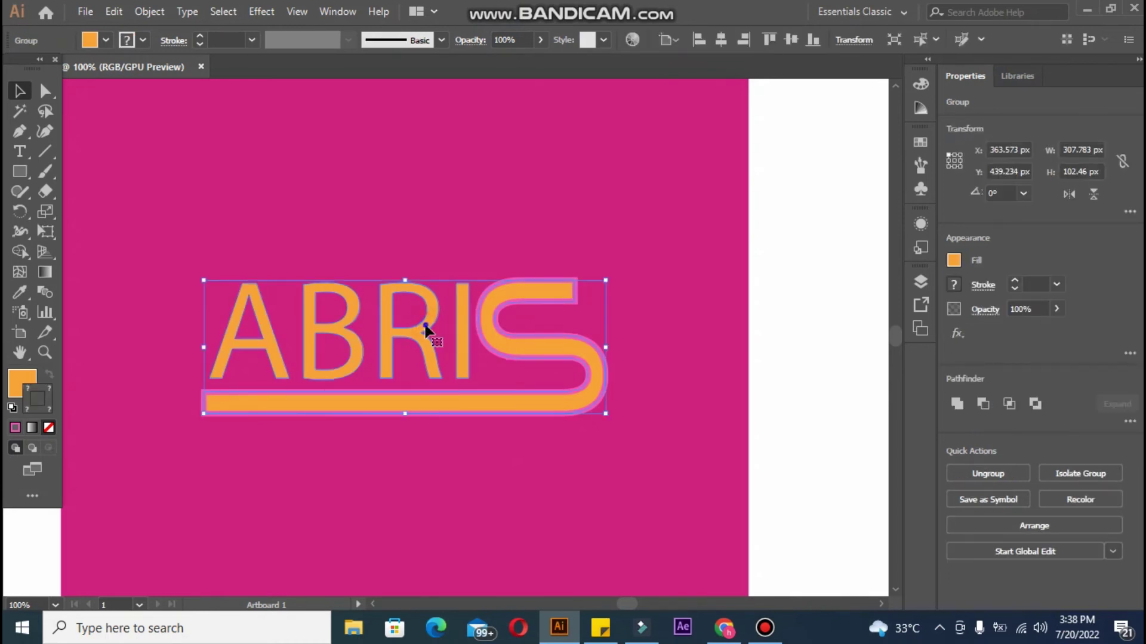
right_click(426, 327)
click(499, 467)
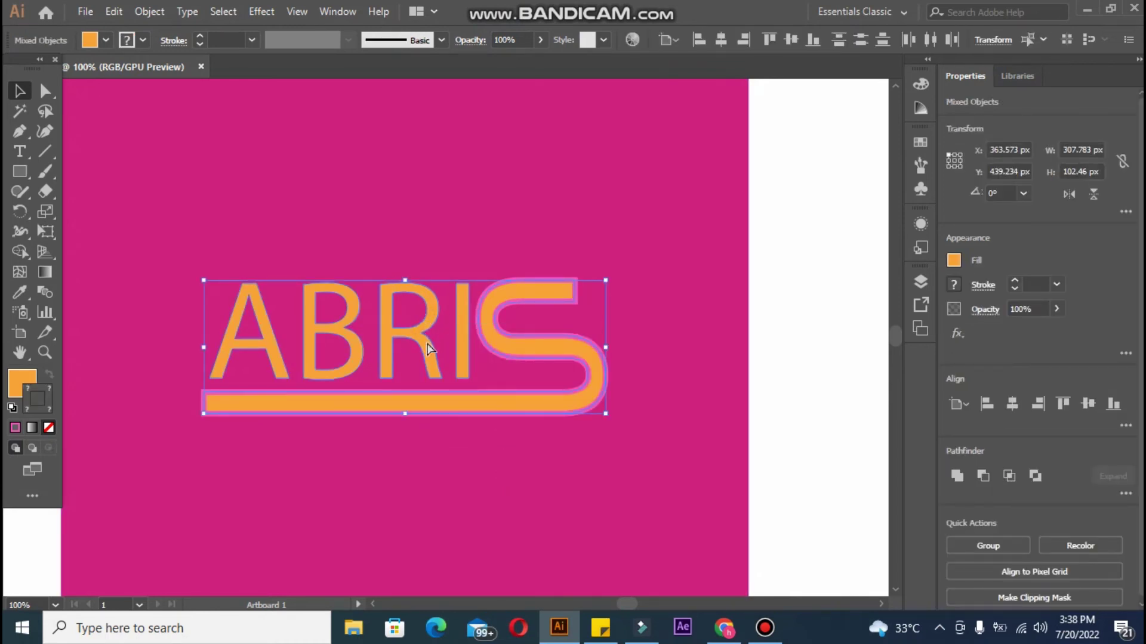
scroll(427, 348, up, 2)
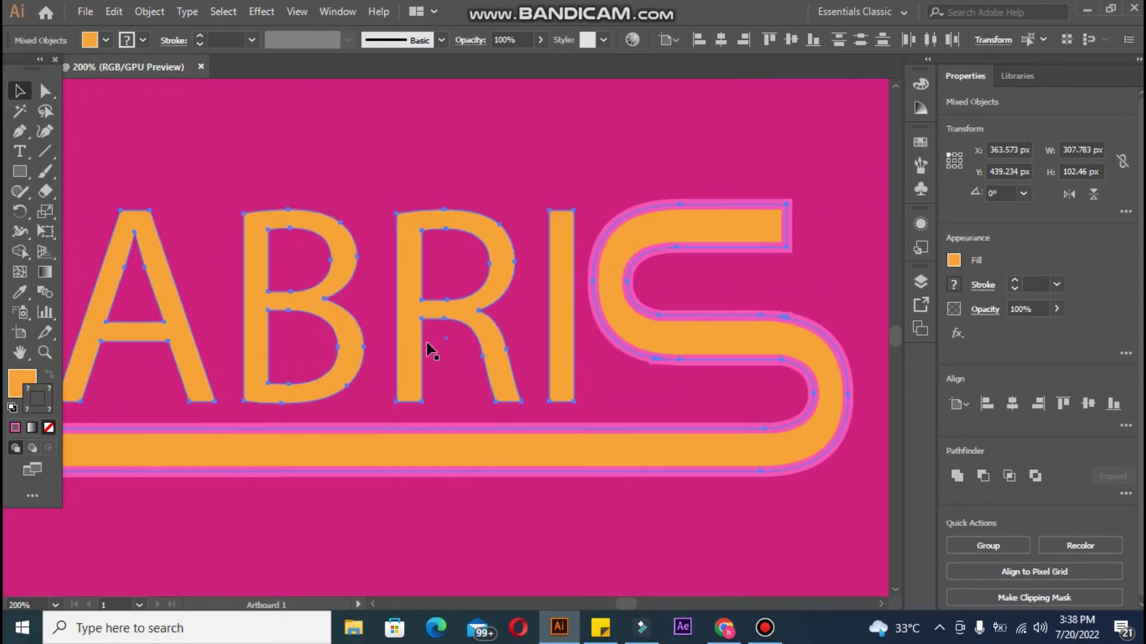
click(539, 239)
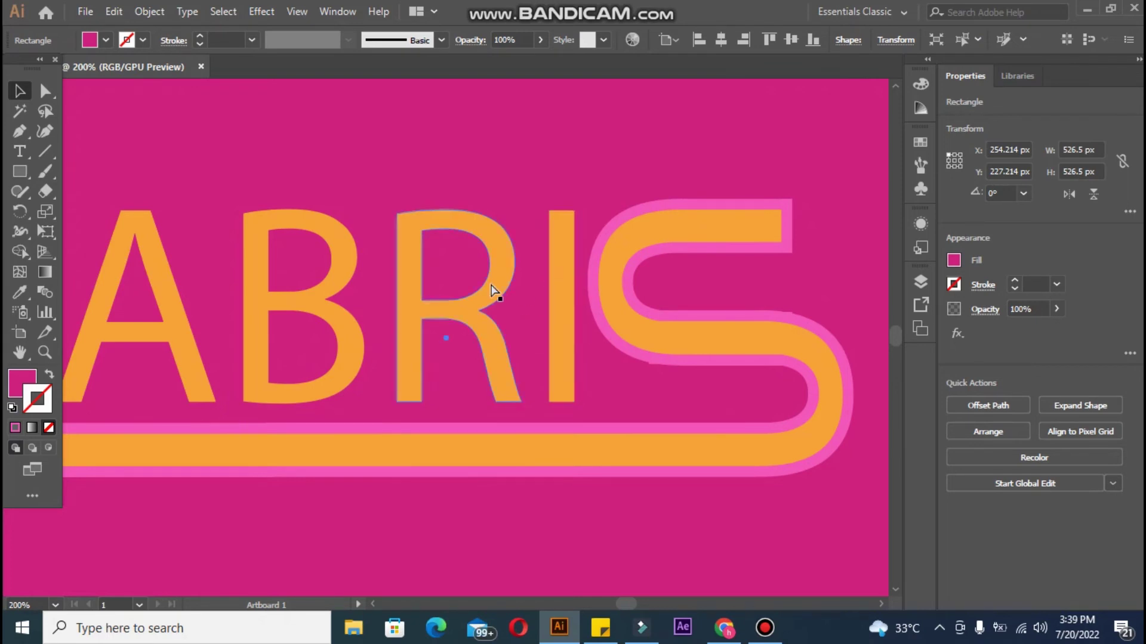
Lower the I's top-right anchor three arrow nudges so its top slopes toward the S
click(555, 295)
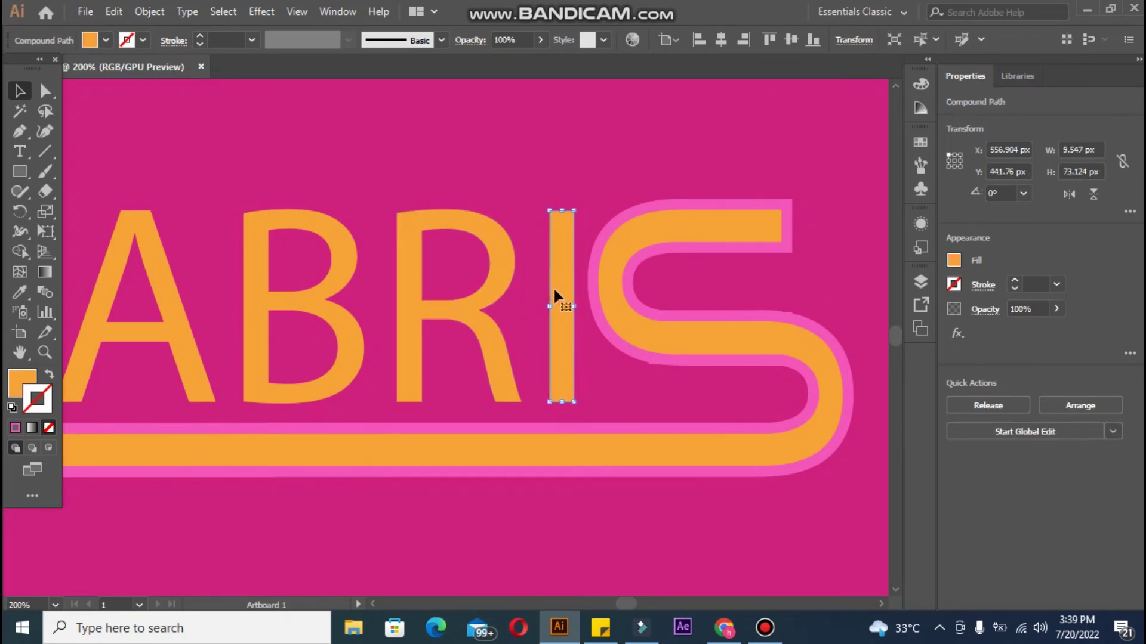
right_click(558, 296)
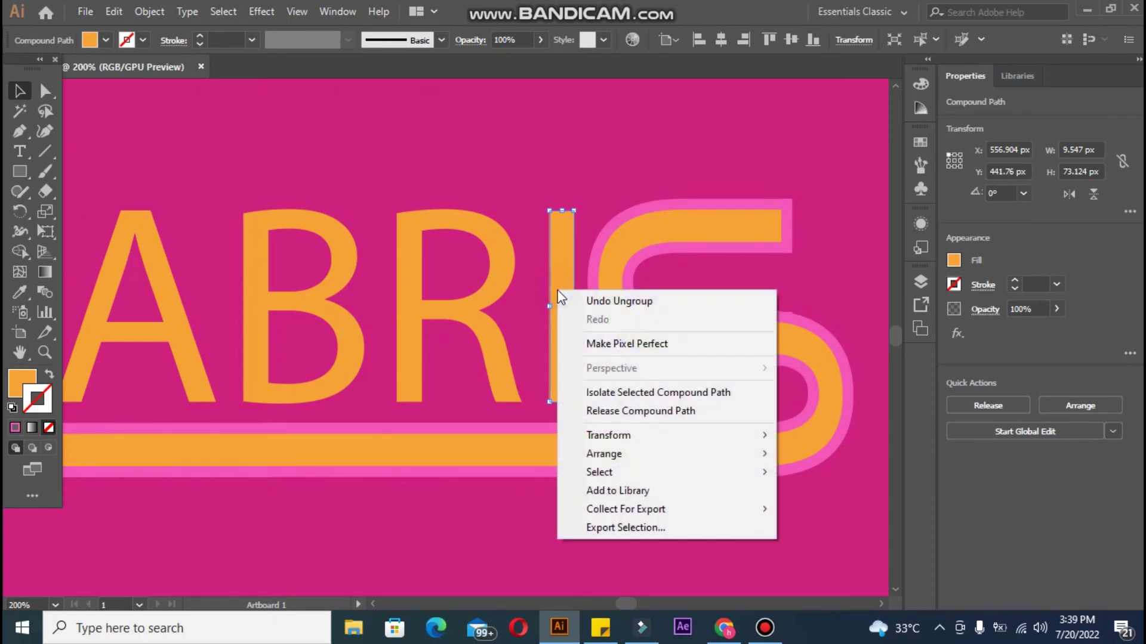
click(448, 180)
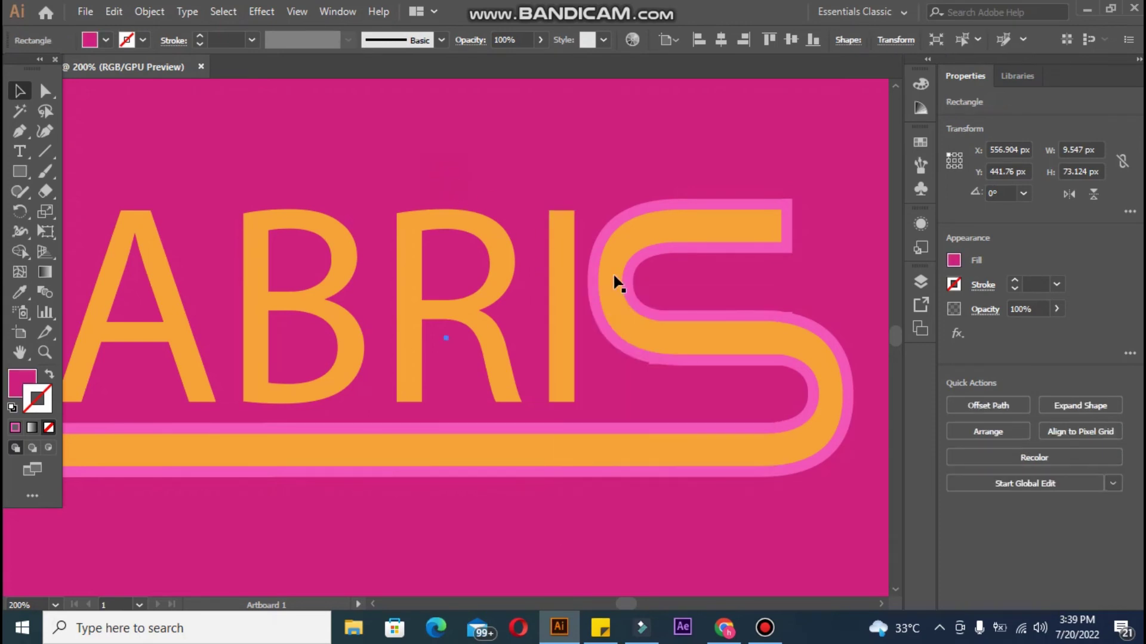
click(555, 273)
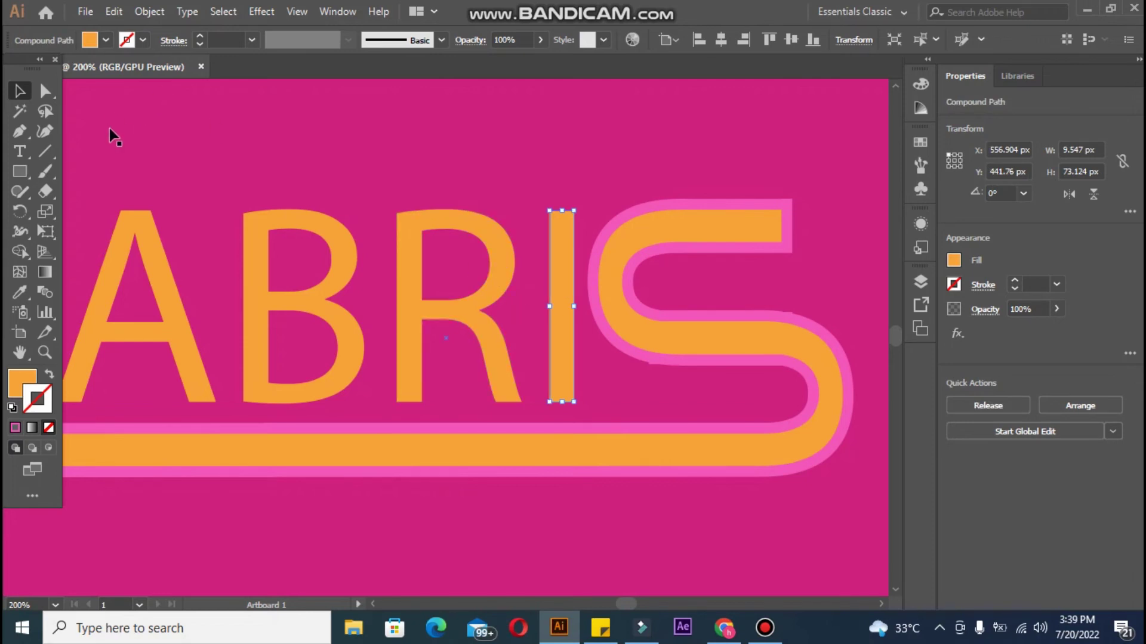
click(44, 92)
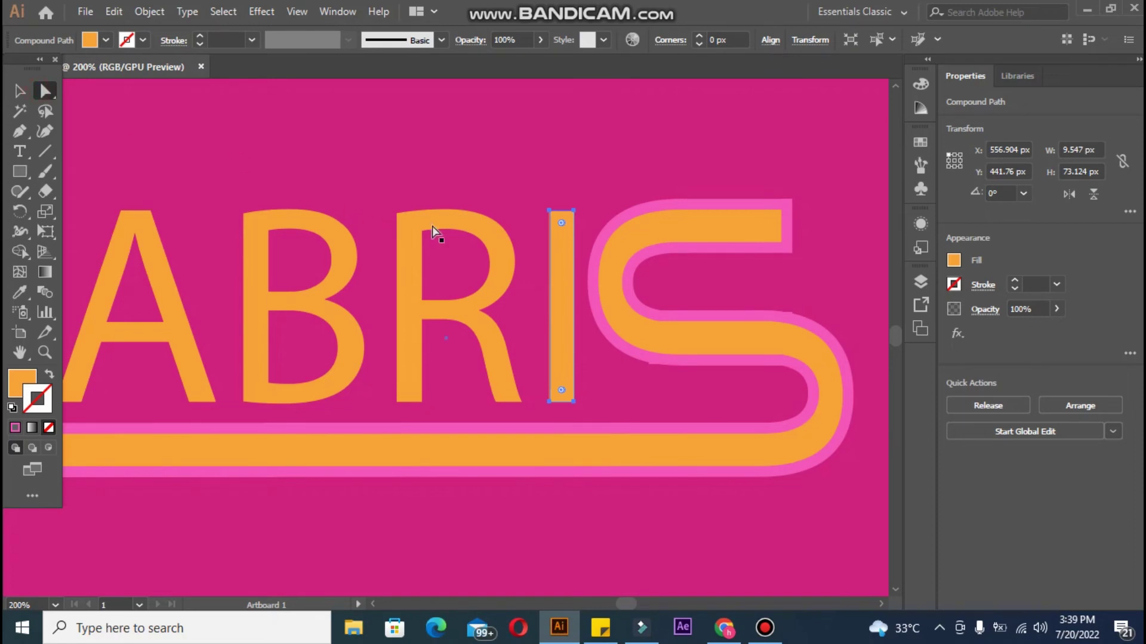
click(574, 211)
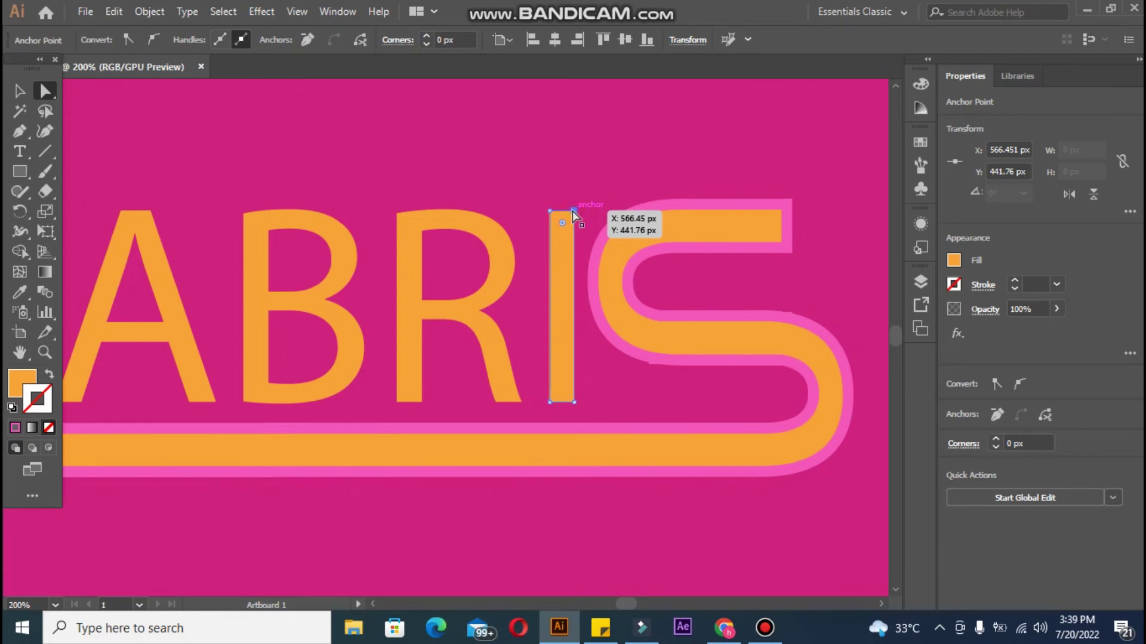
key(Down)
key(Down)
key(Down)
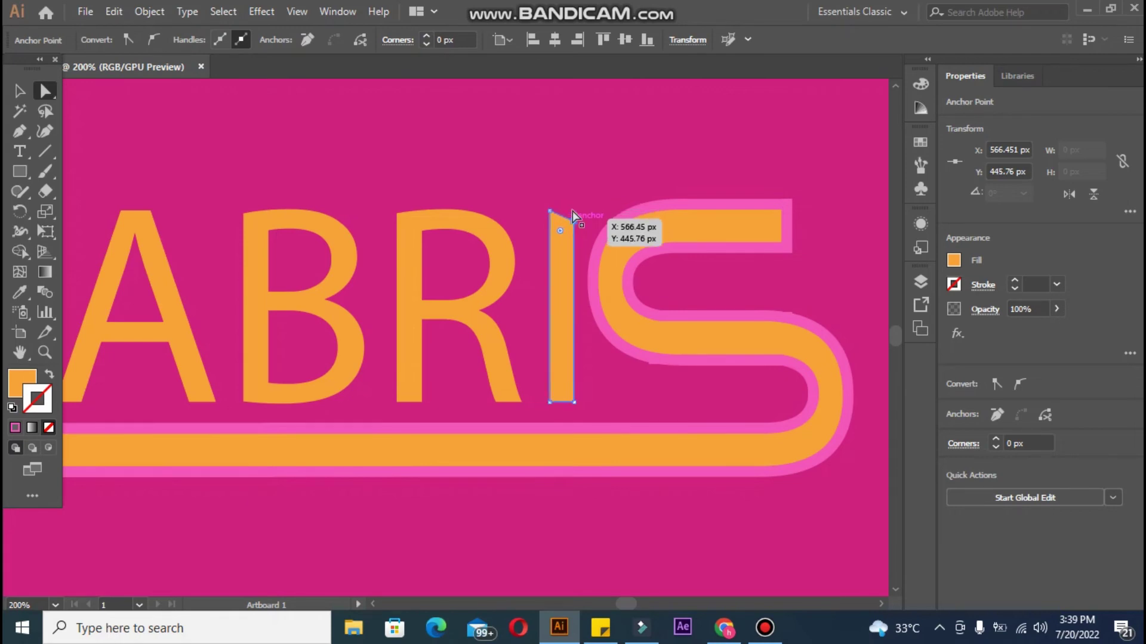
key(Down)
key(Down)
key(Down)
key(Down)
key(Down)
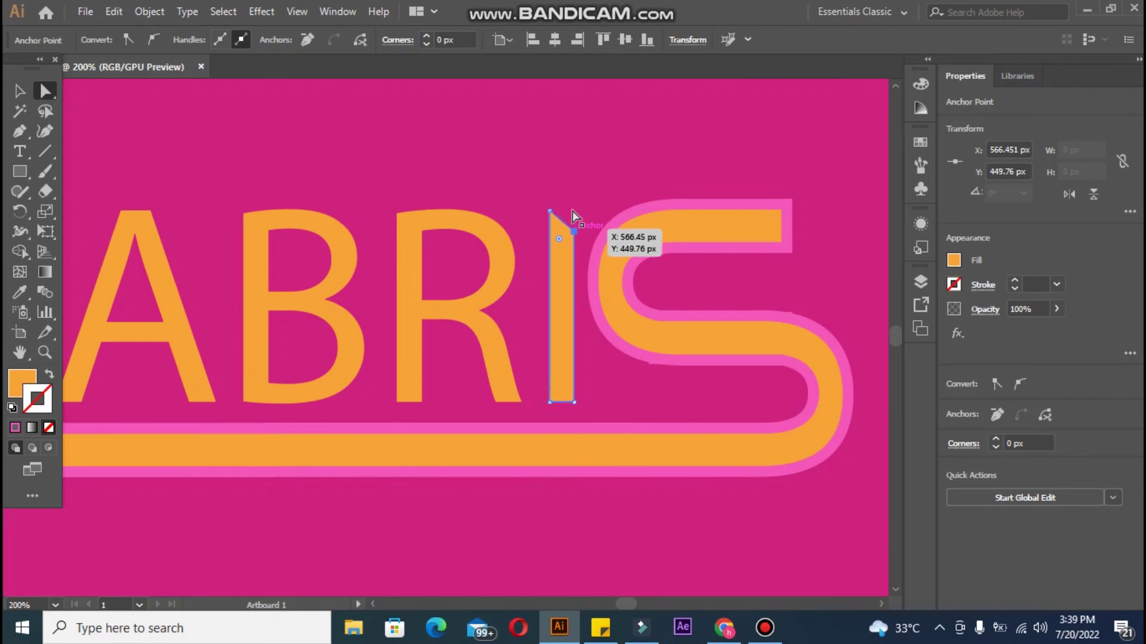
key(Down)
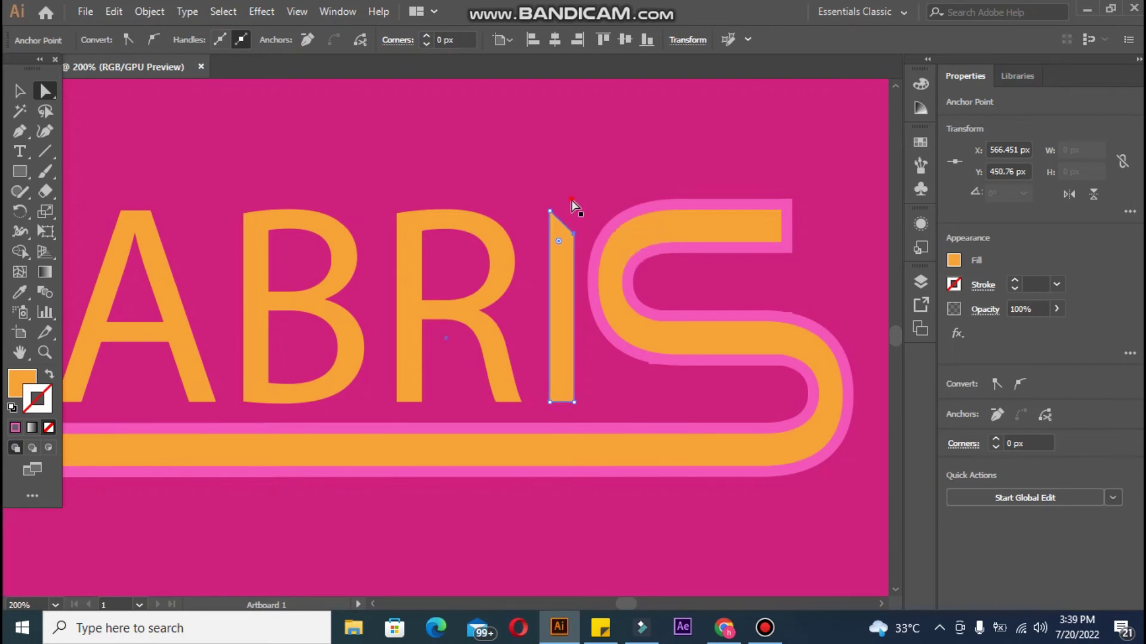
click(573, 197)
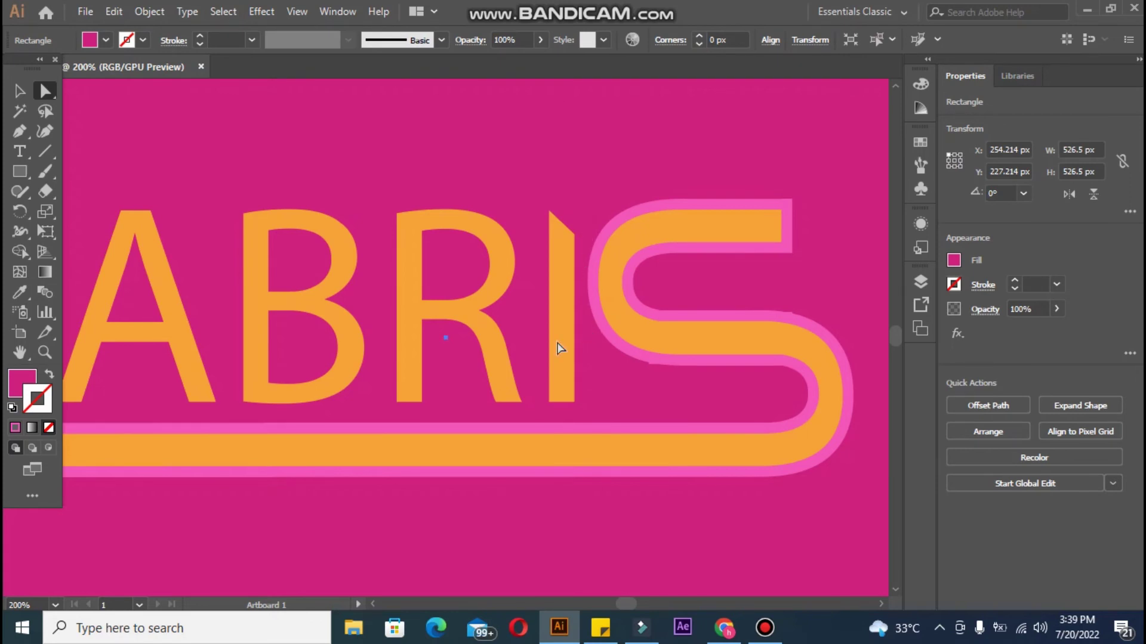
Nudge the I's bottom-left anchor up and back down, keeping its bottom edge level
click(561, 392)
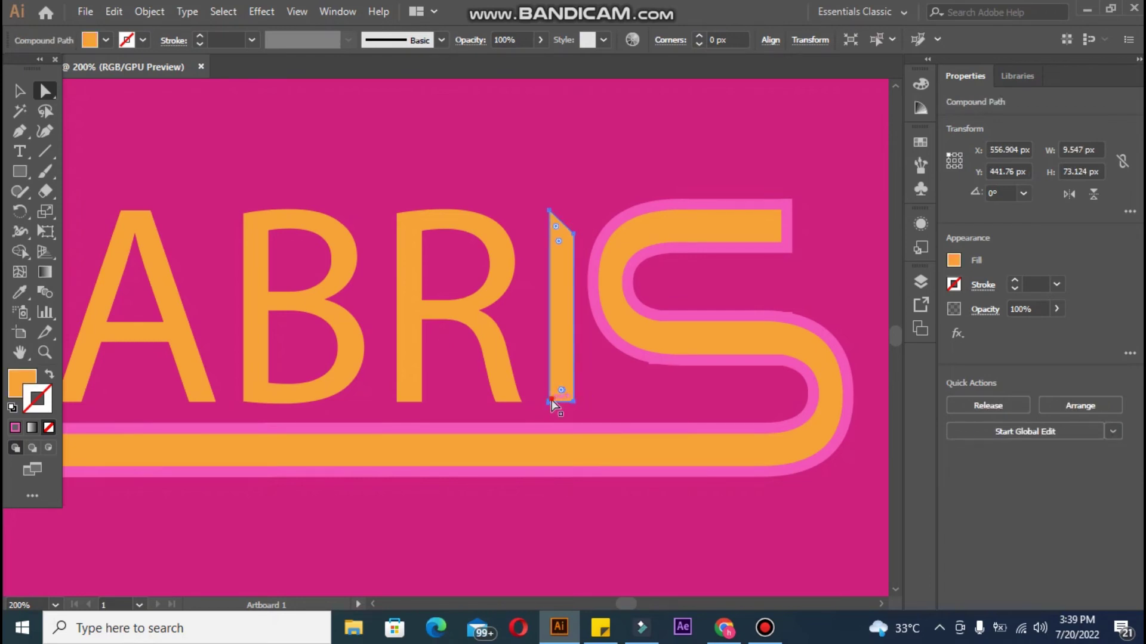
click(550, 401)
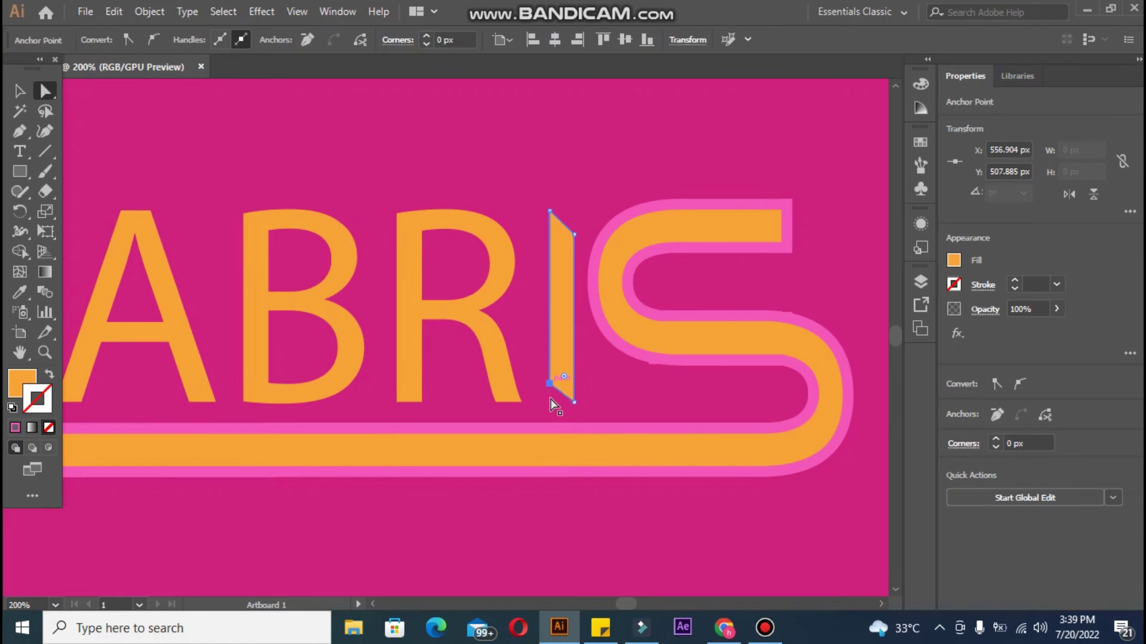
key(Up)
key(Up)
key(Up)
key(Down)
key(Down)
key(Down)
click(452, 120)
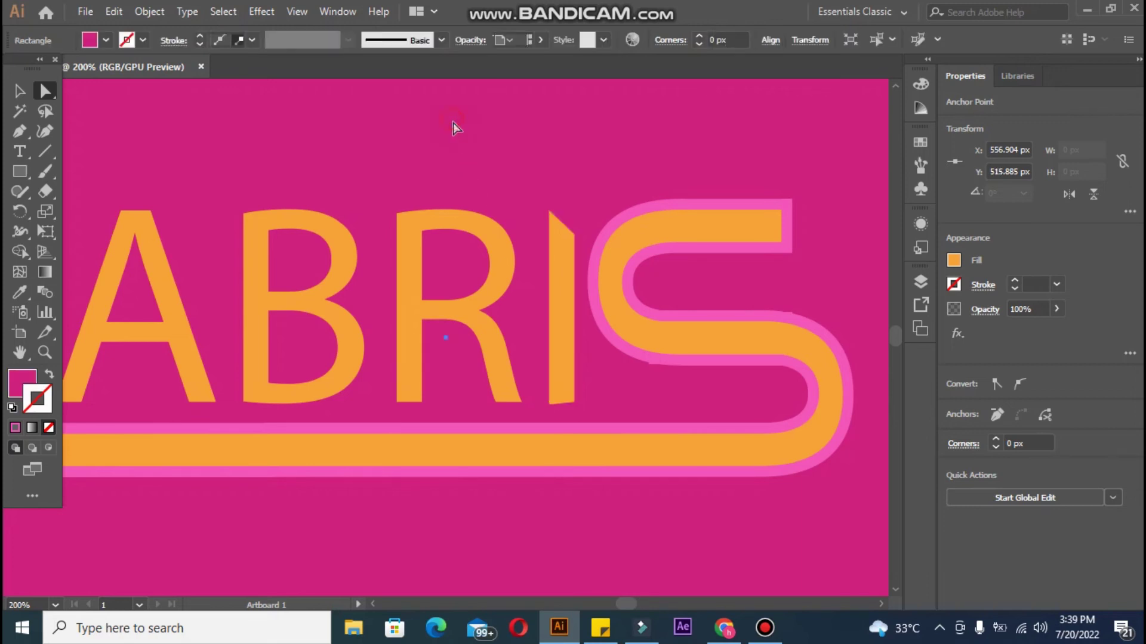
click(562, 362)
click(553, 403)
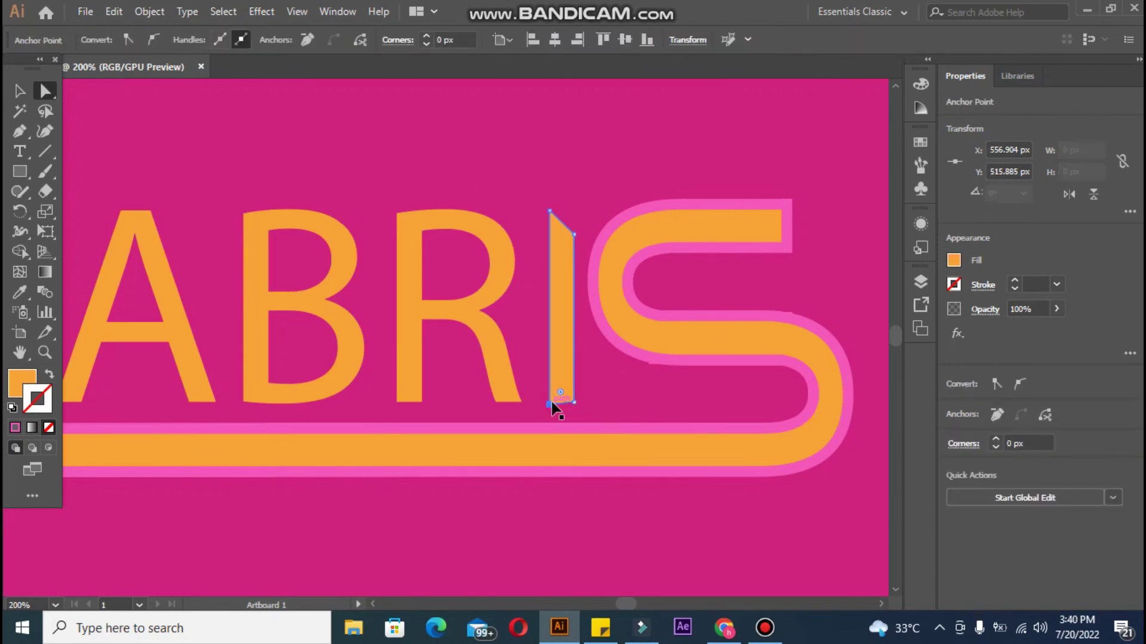
Zoom in and drag the B's top-left corner into a pointed spike
click(500, 173)
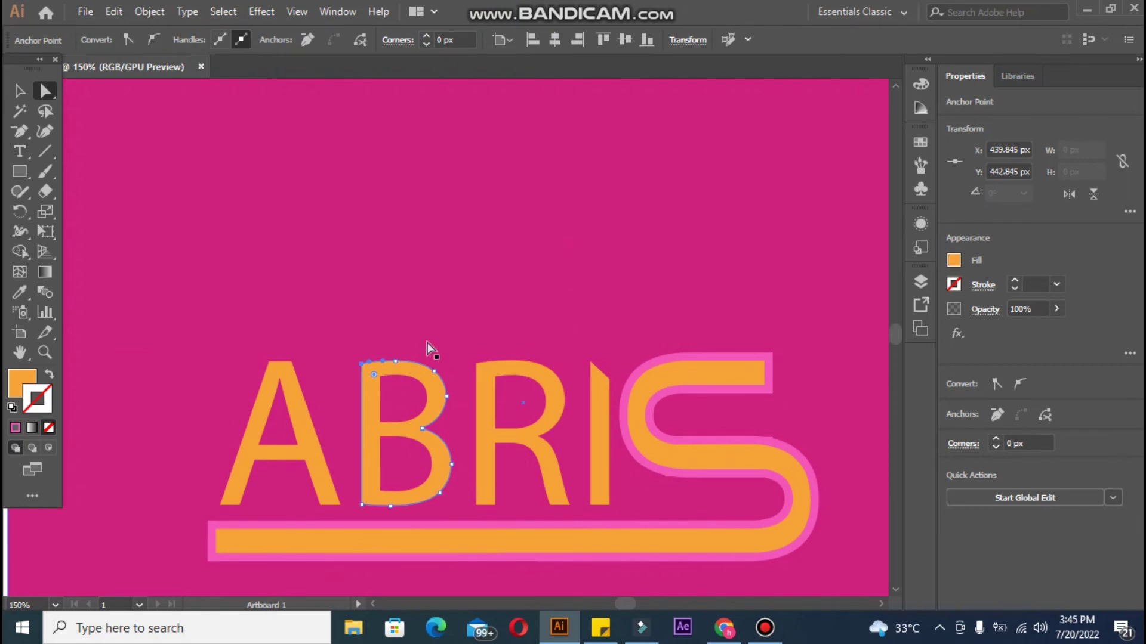
click(427, 342)
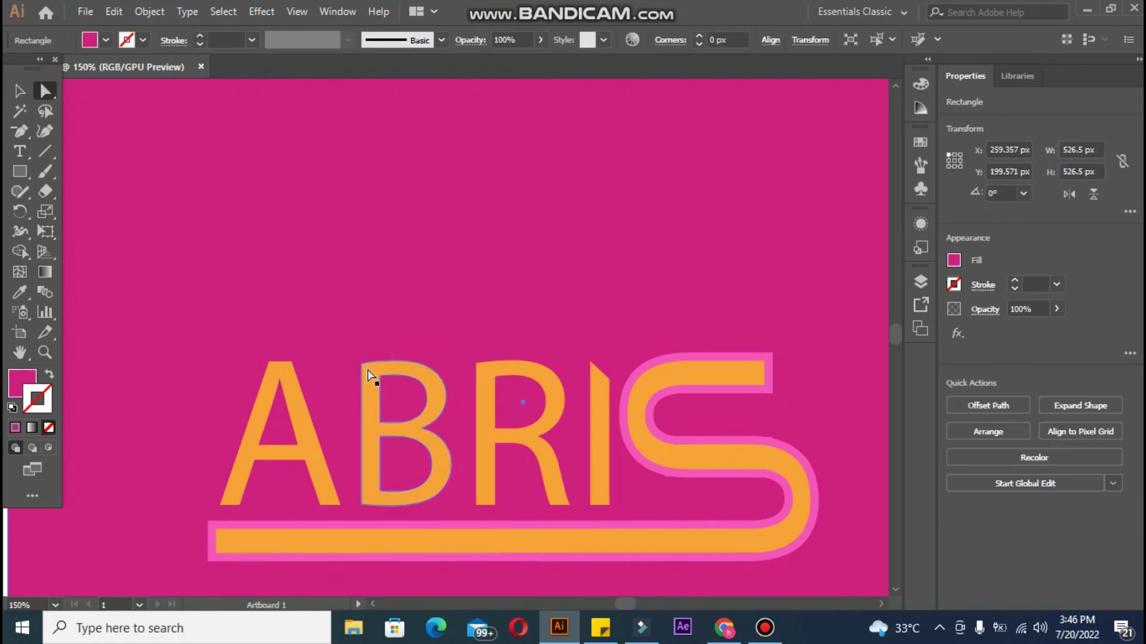
key(ctrl+plus)
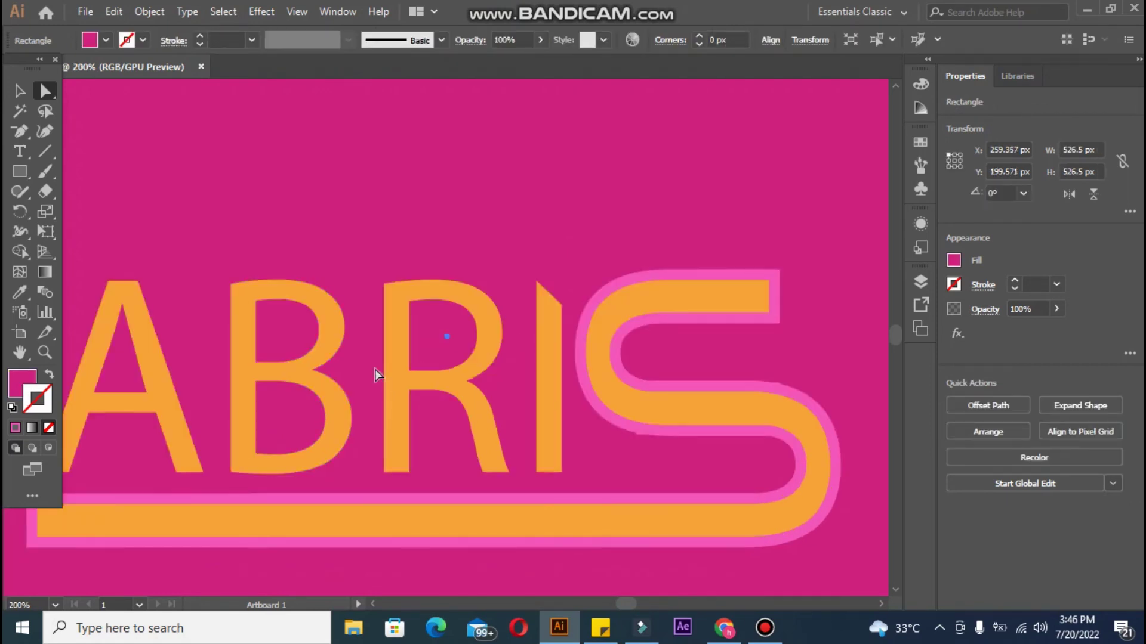
click(231, 285)
drag(230, 285, 235, 291)
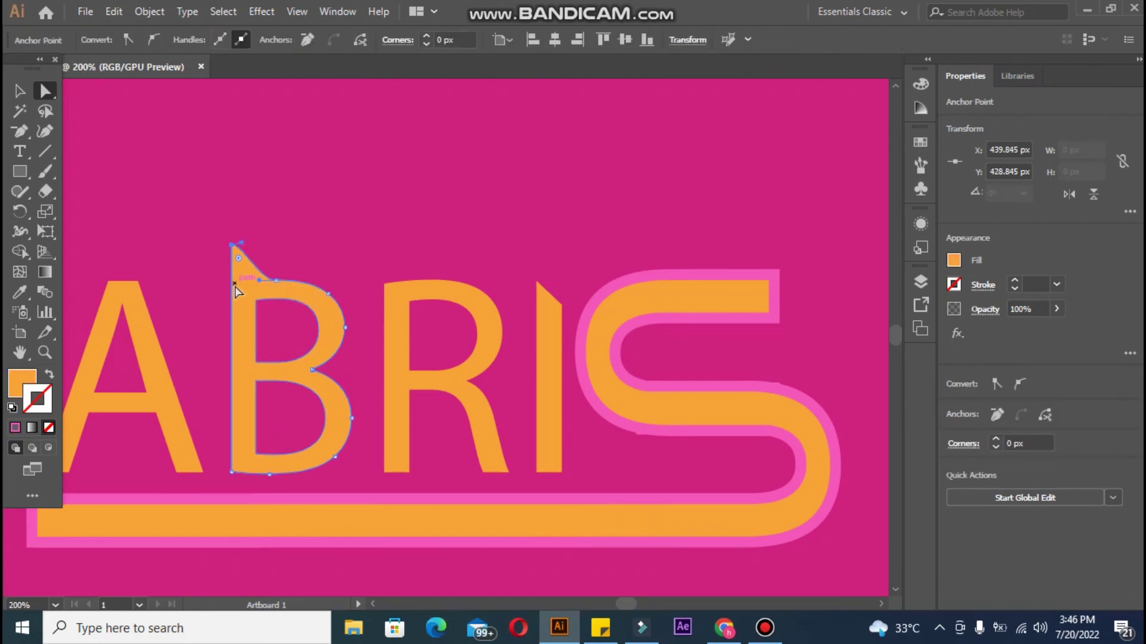
Nudge the B's bottom-left anchor slightly left to slant its stem
click(232, 474)
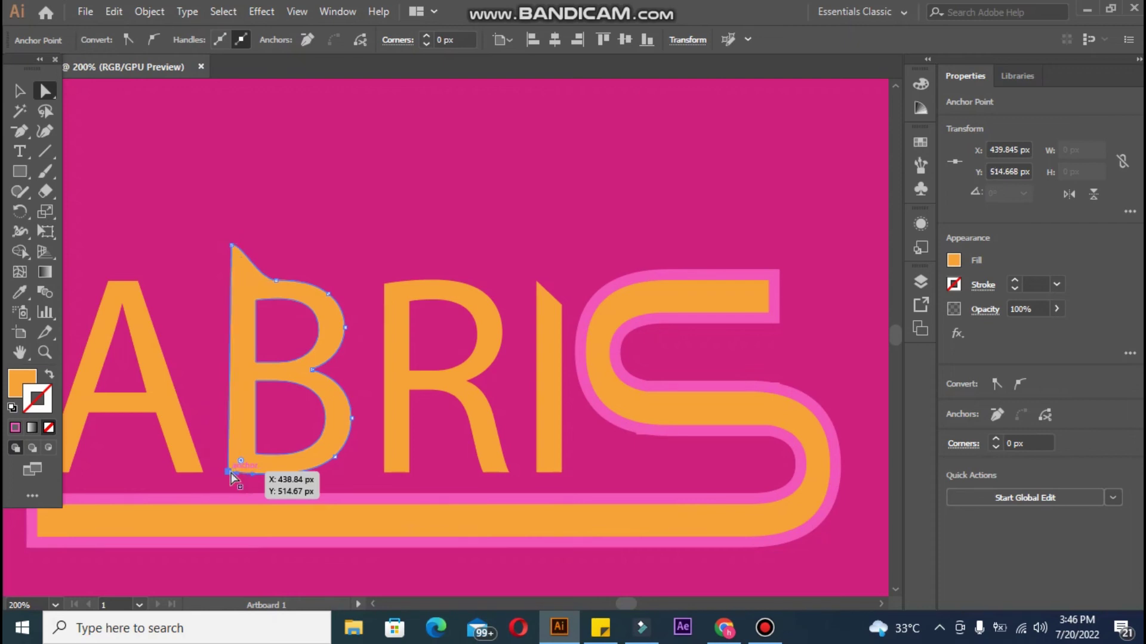
key(Left)
key(Left)
key(Left)
key(Left)
key(Left)
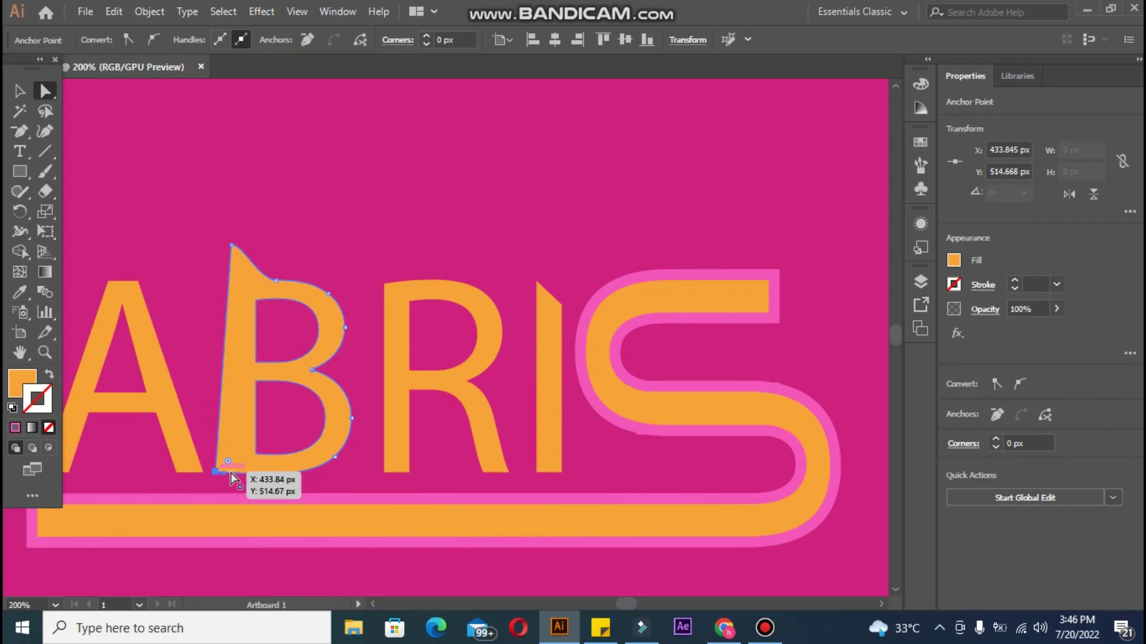
key(Right)
key(Right)
key(Right)
key(Right)
key(Right)
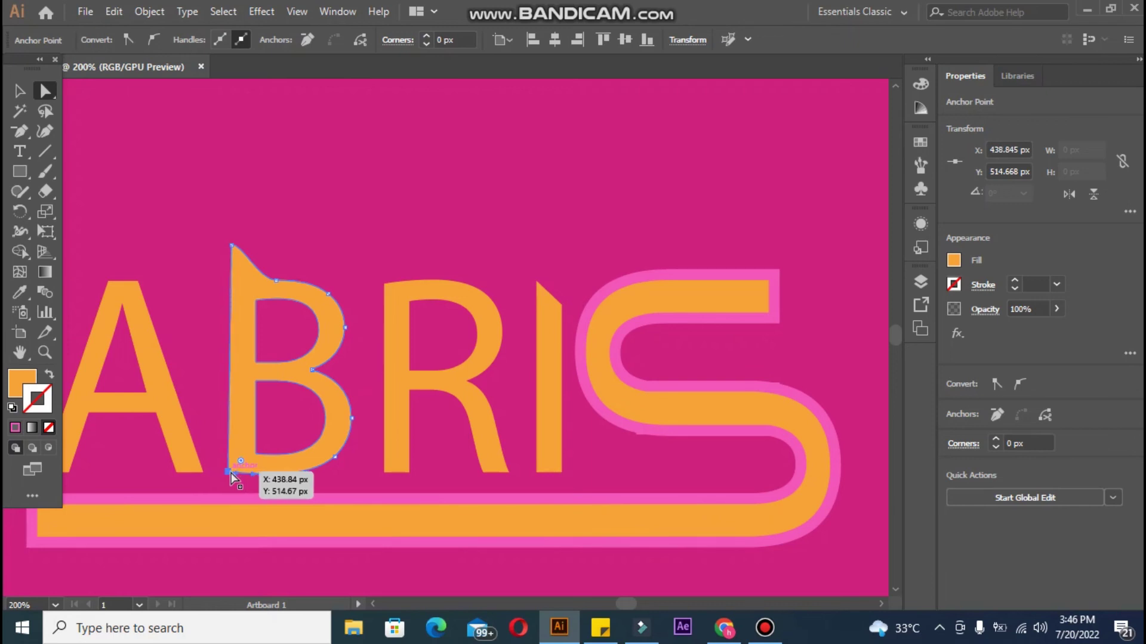
key(Left)
key(Left)
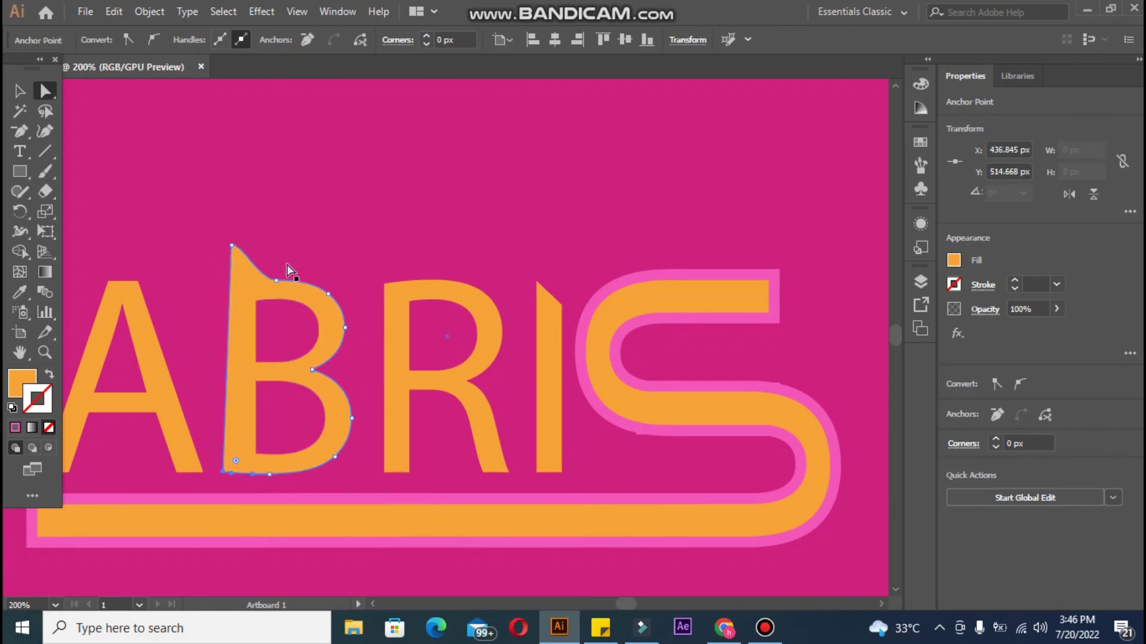
click(302, 230)
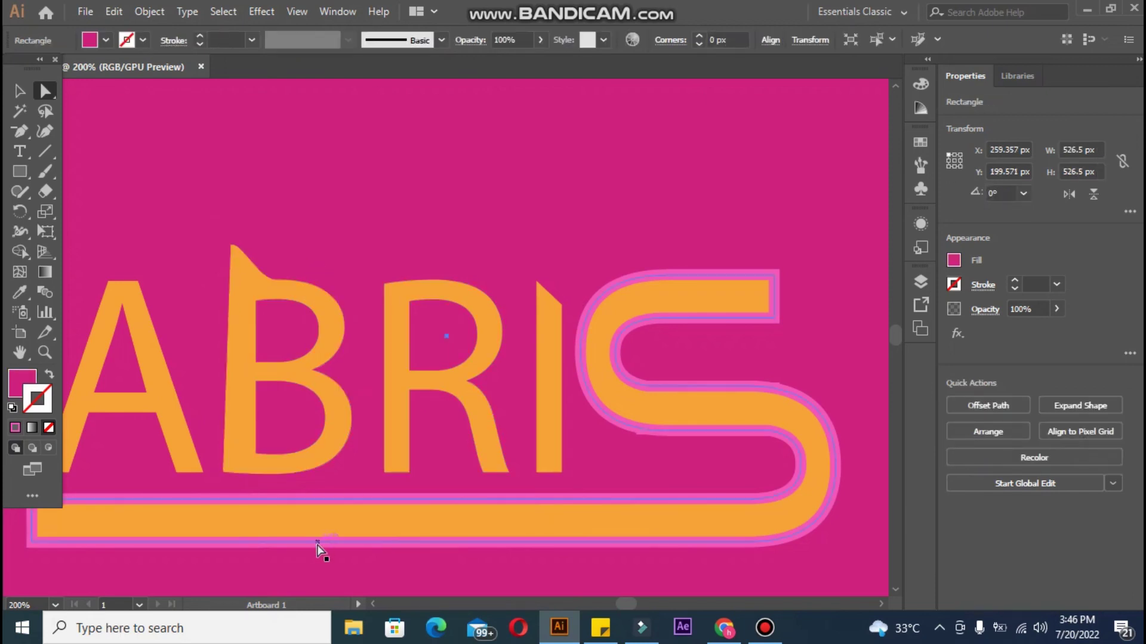
Nudge the R's bottom-right anchor right and down and adjust its curve handle
mouse_move(153, 366)
mouse_down()
mouse_move(244, 369)
mouse_move(163, 370)
mouse_up()
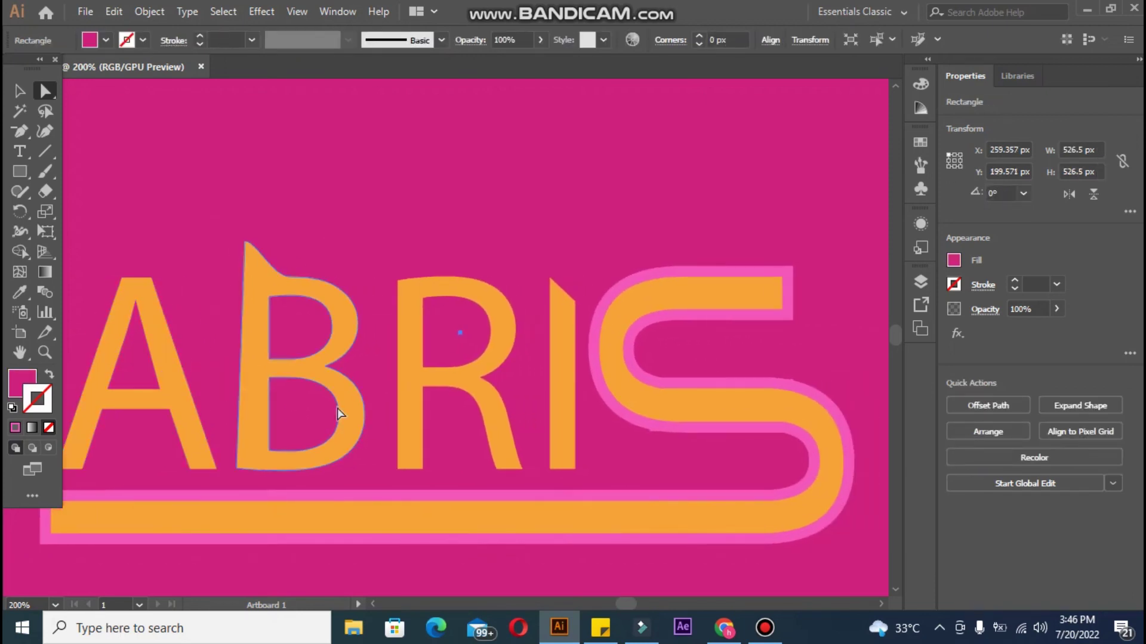
click(523, 471)
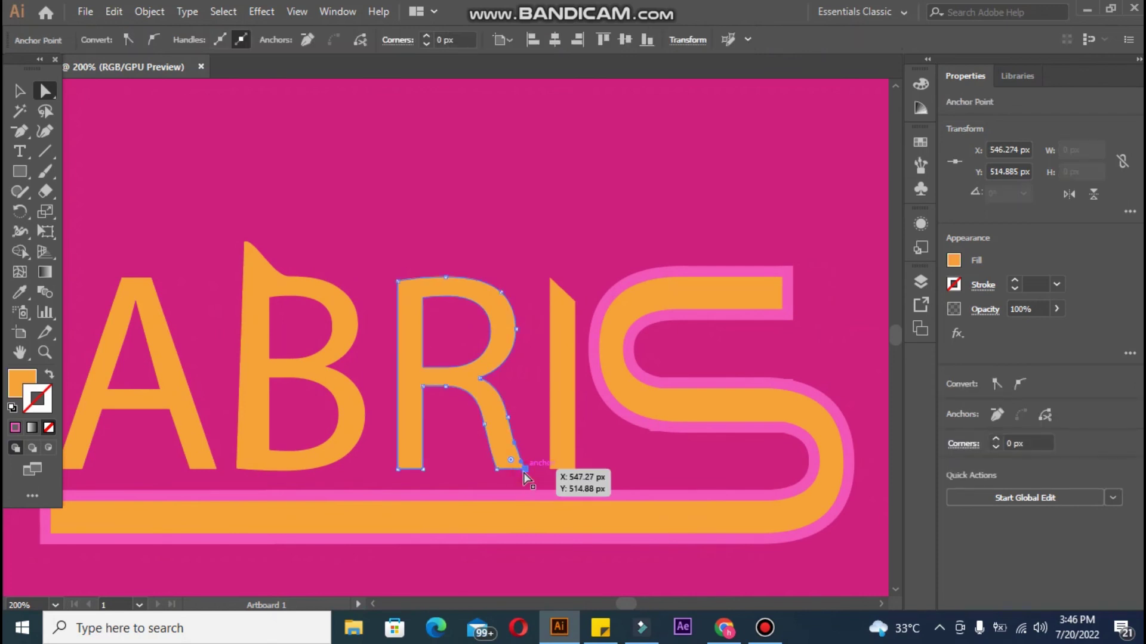
key(Right)
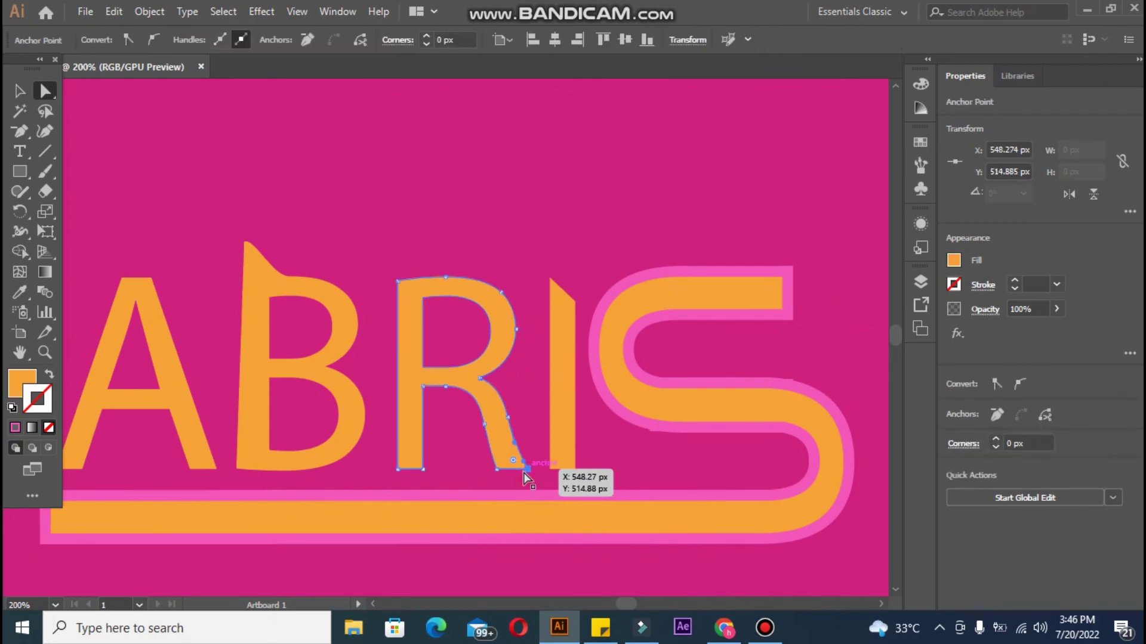
key(Down)
key(Down)
key(Down)
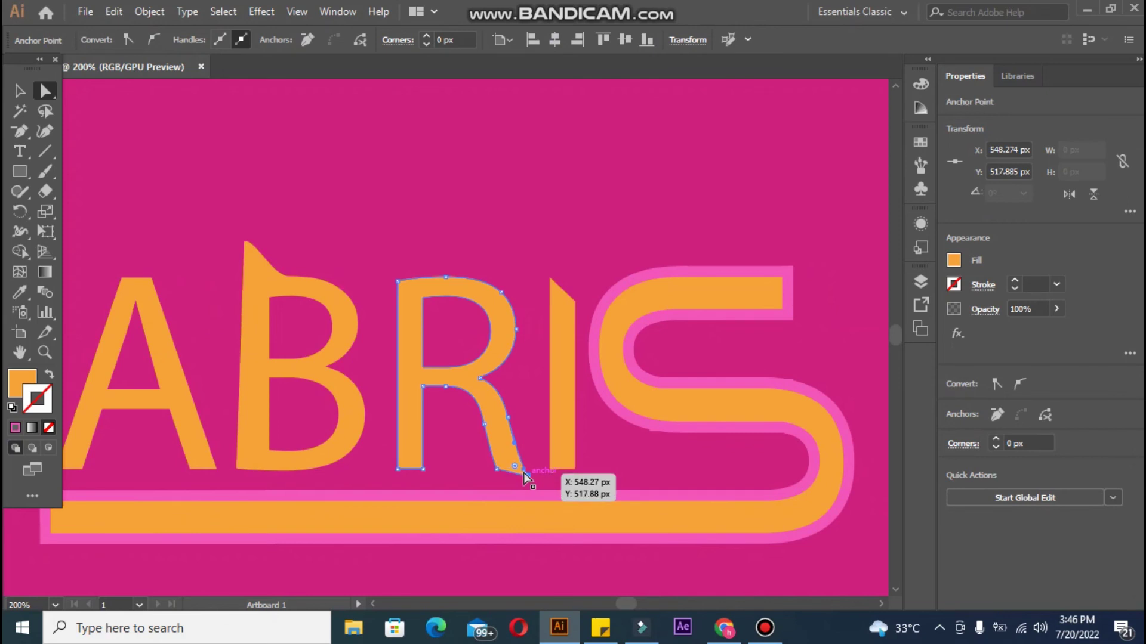
key(Right)
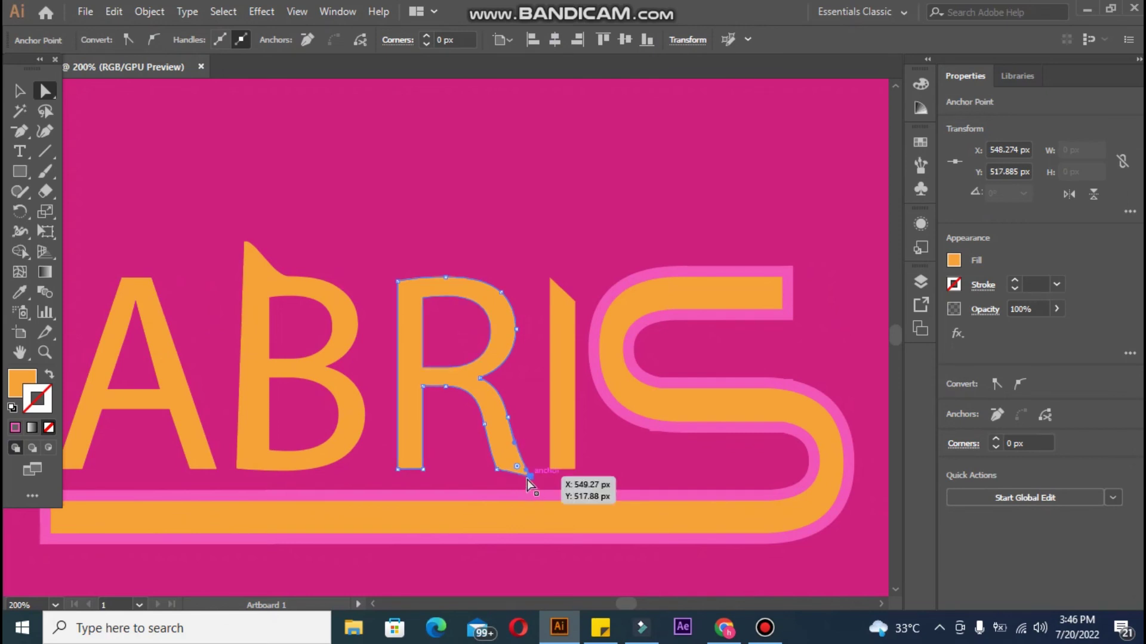
drag(527, 478, 531, 468)
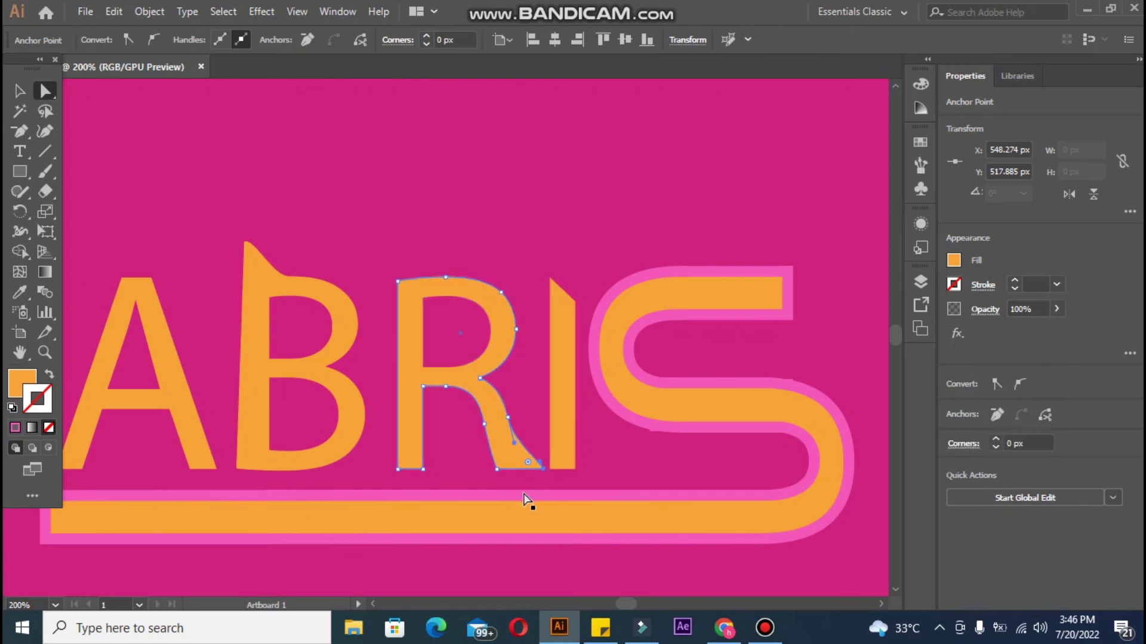
key(Left)
key(Left)
key(Left)
key(Left)
key(Left)
key(Left)
key(Left)
click(340, 273)
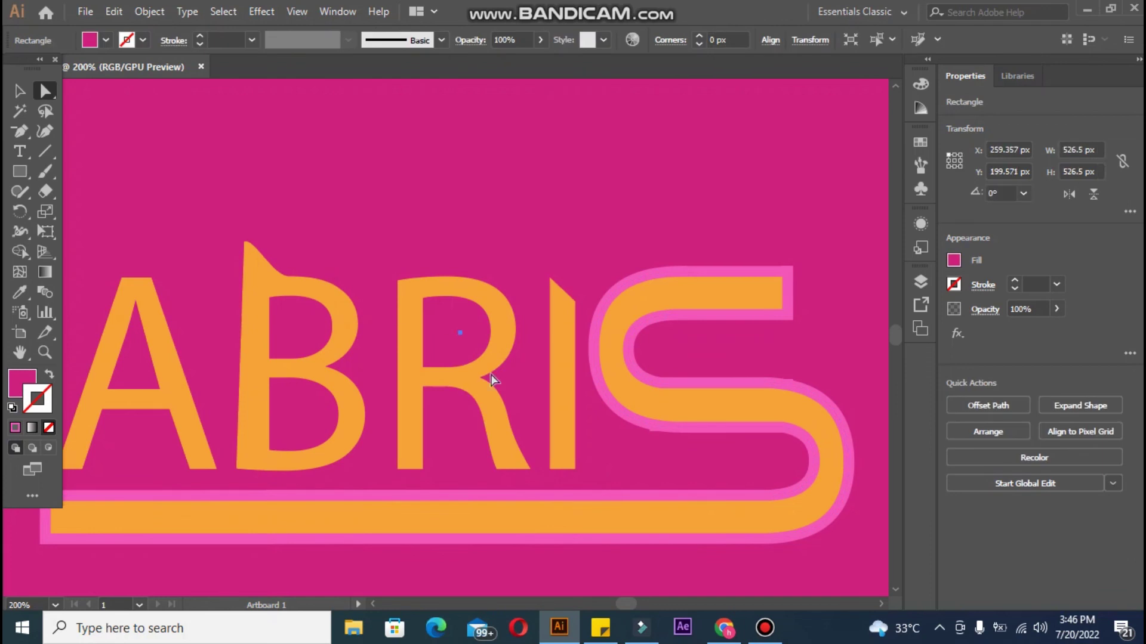
Push the R's bottom-right corner further right, then undo the last two moves
click(529, 471)
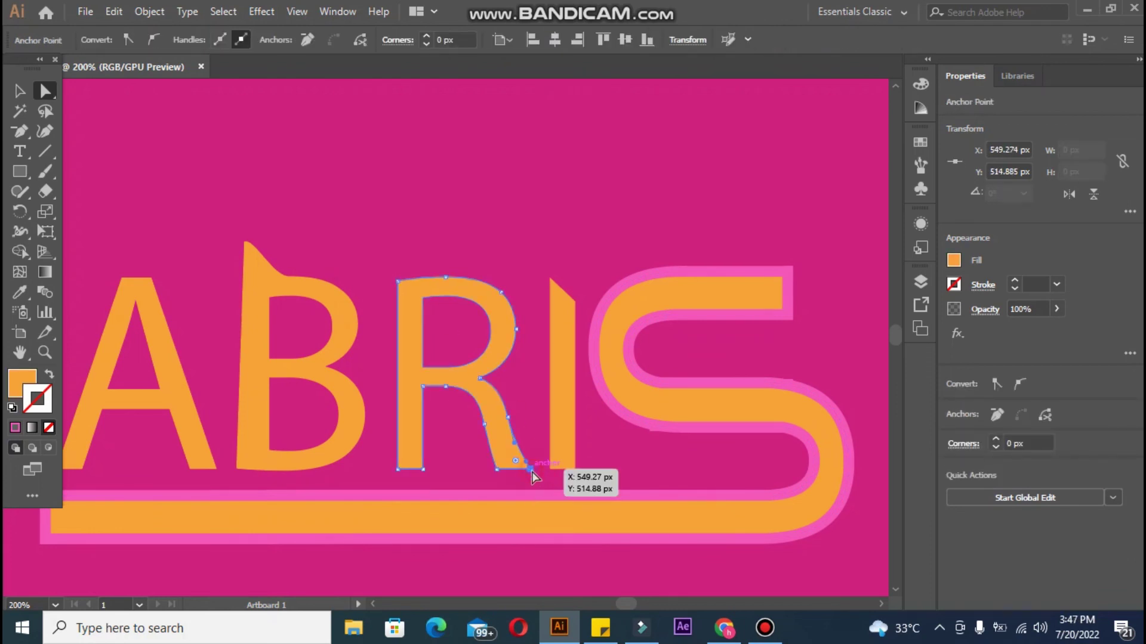
key(Right)
key(Right)
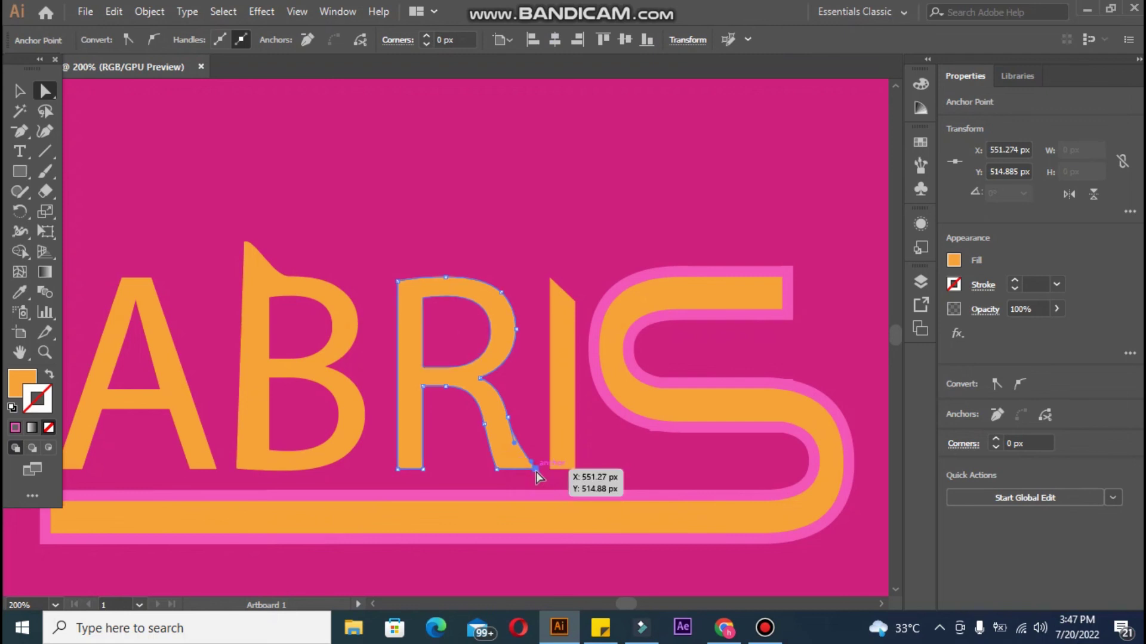
click(536, 471)
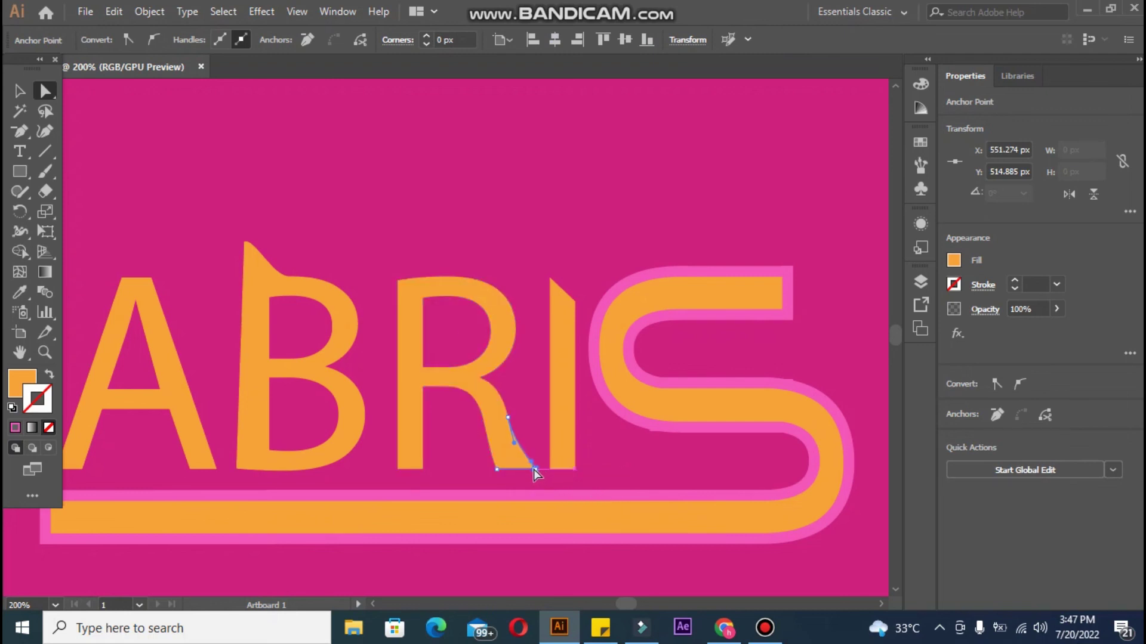
key(Right)
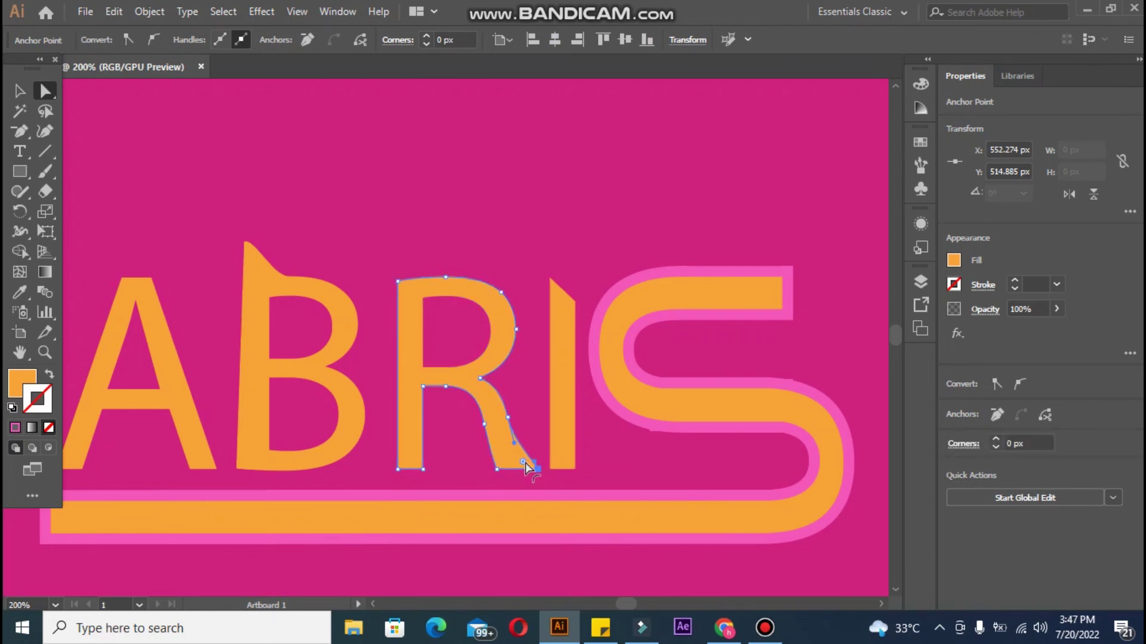
click(524, 463)
key(ctrl+z)
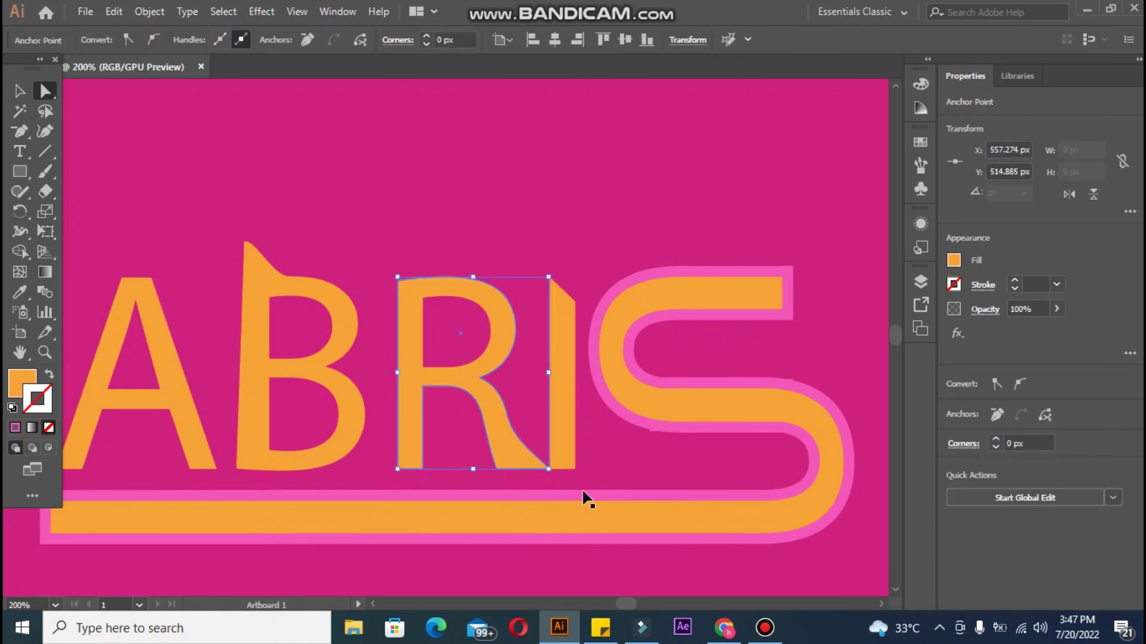
key(ctrl+z)
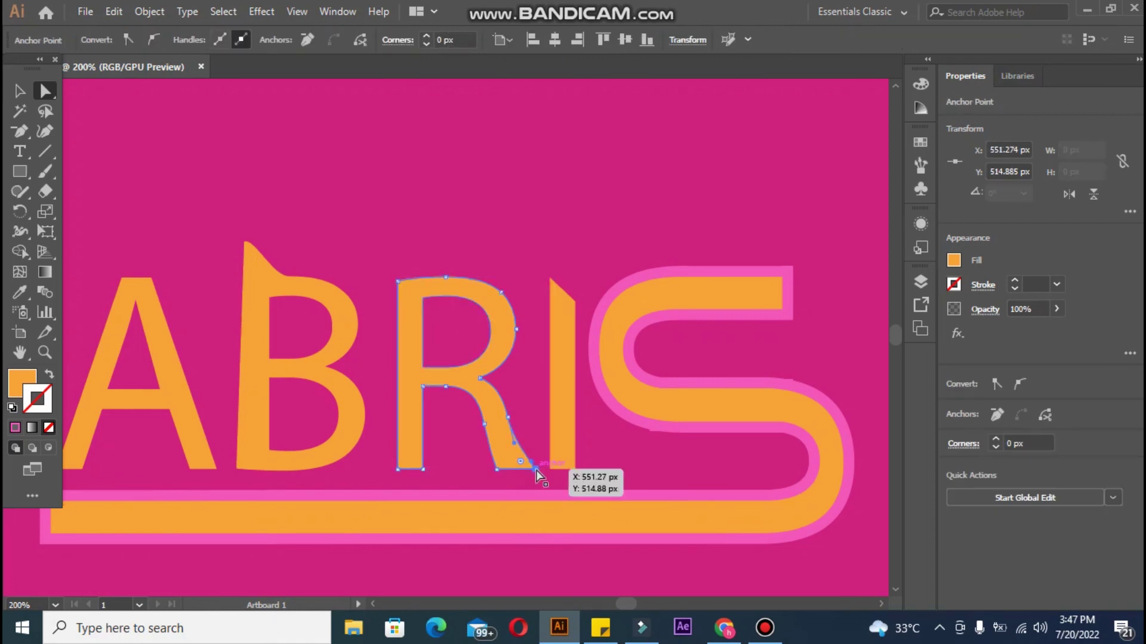
Fine-tune the R's bottom-right anchor with small nudges into a sharp flared tail
key(Up)
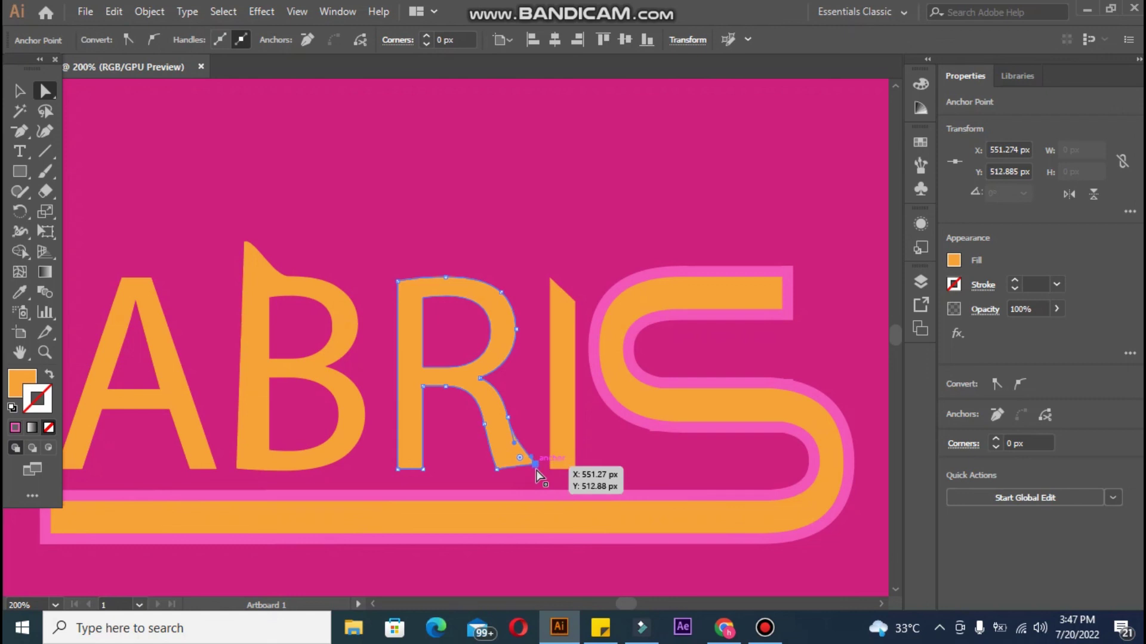
key(Right)
key(Right)
key(Down)
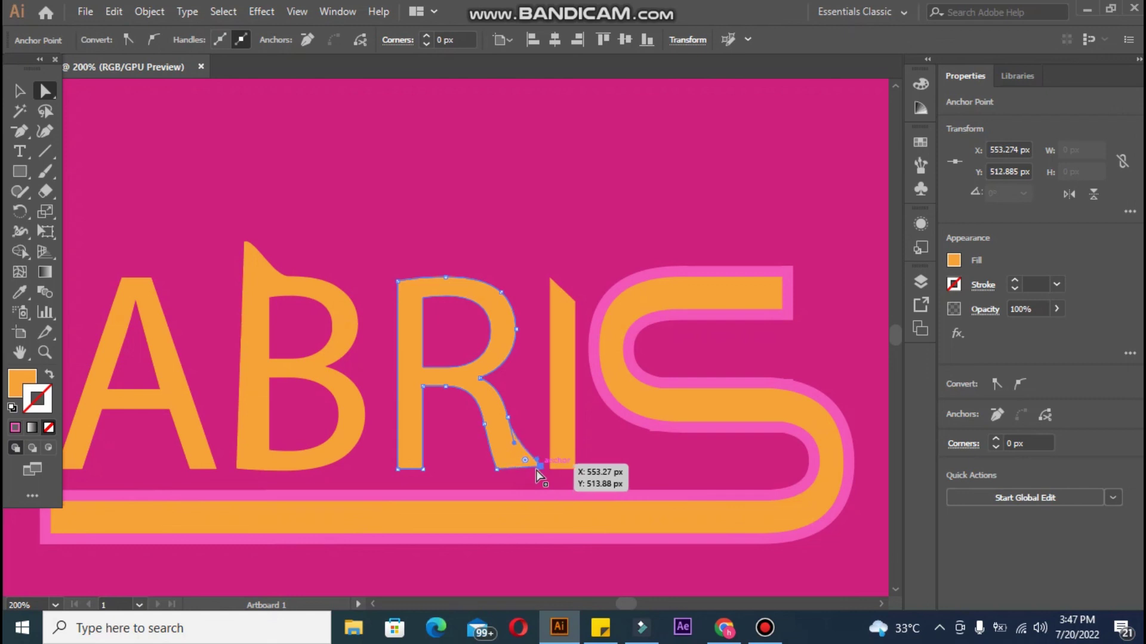
key(Down)
key(Up)
key(Up)
key(Up)
click(371, 268)
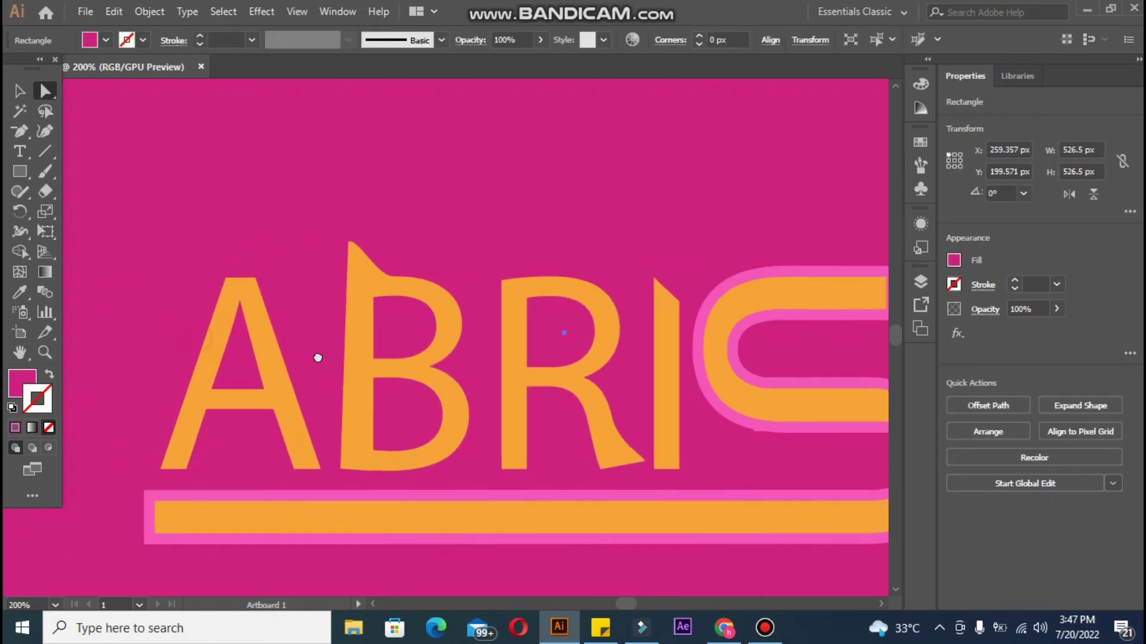
Pull the A's bottom-left corner left and up, undoing a trial bottom-right drag
drag(195, 338, 394, 337)
click(254, 467)
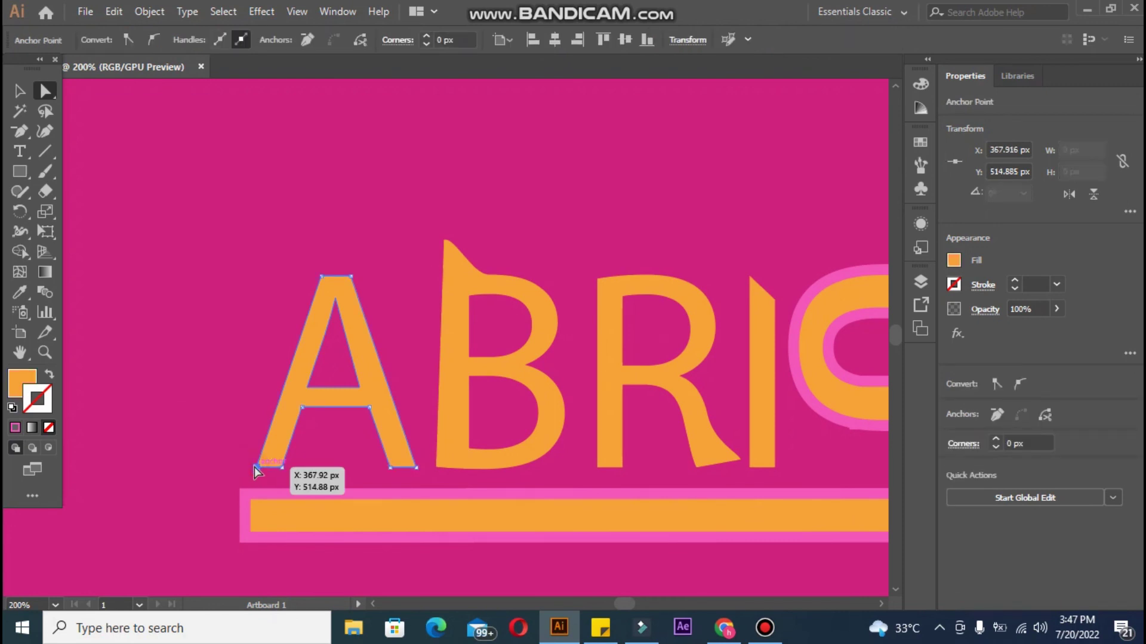
drag(254, 467, 249, 452)
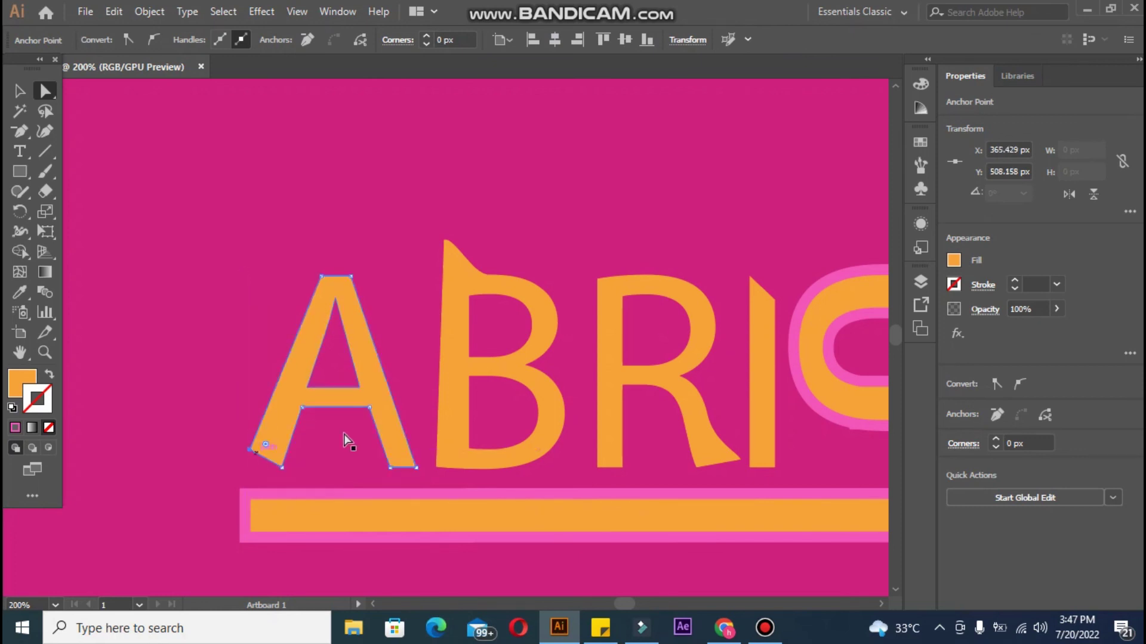
drag(417, 462, 412, 414)
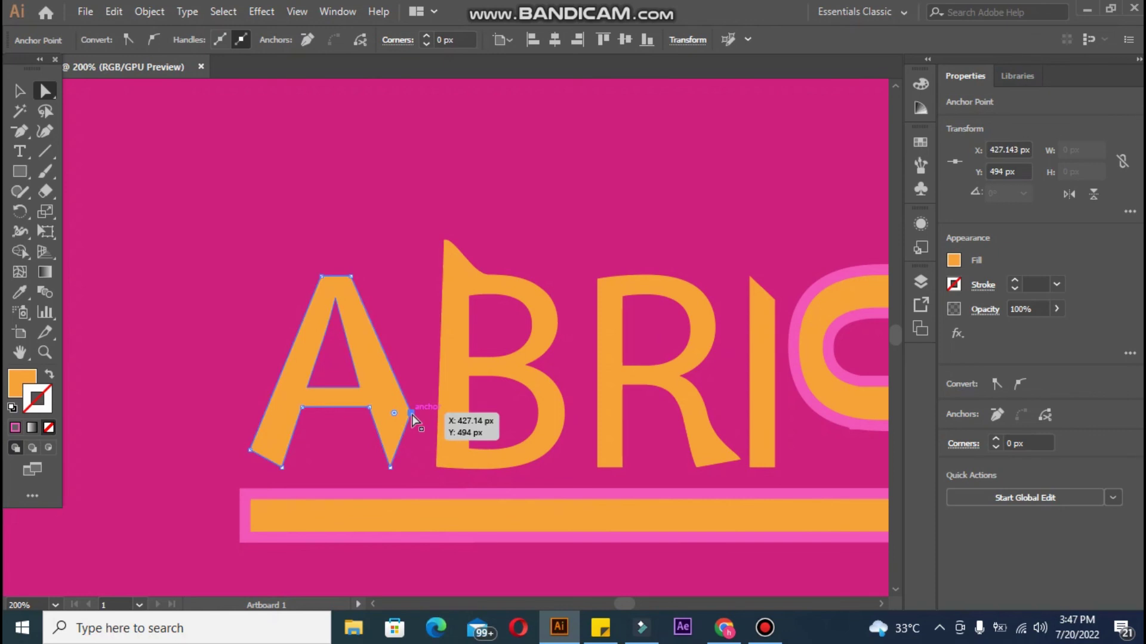
key(ctrl+z)
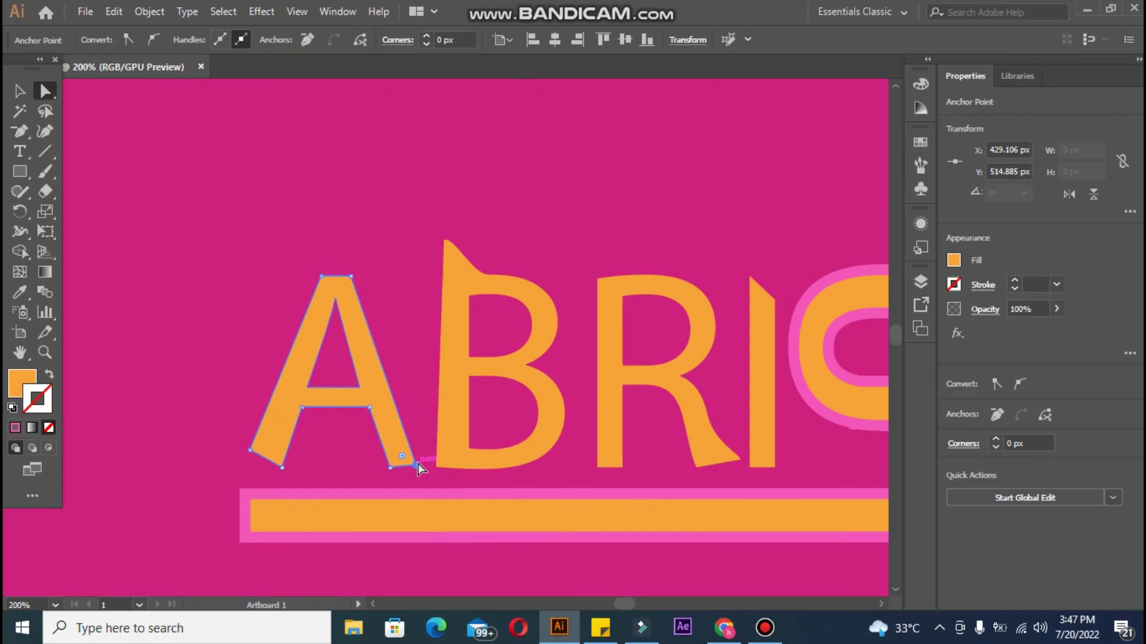
Nudge the A's bottom-right corner with arrow keys so the right leg flares outward
key(Up)
key(Up)
key(Up)
key(Up)
key(Up)
key(Up)
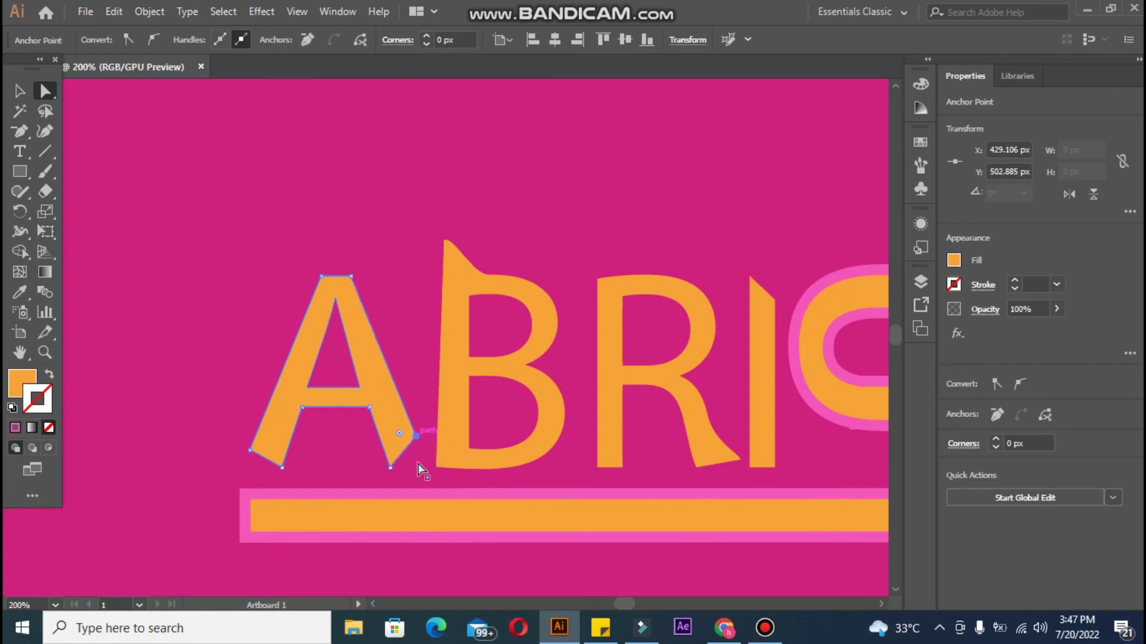
key(Left)
key(Left)
key(Up)
key(Up)
key(Up)
key(Left)
key(Left)
key(Left)
key(Left)
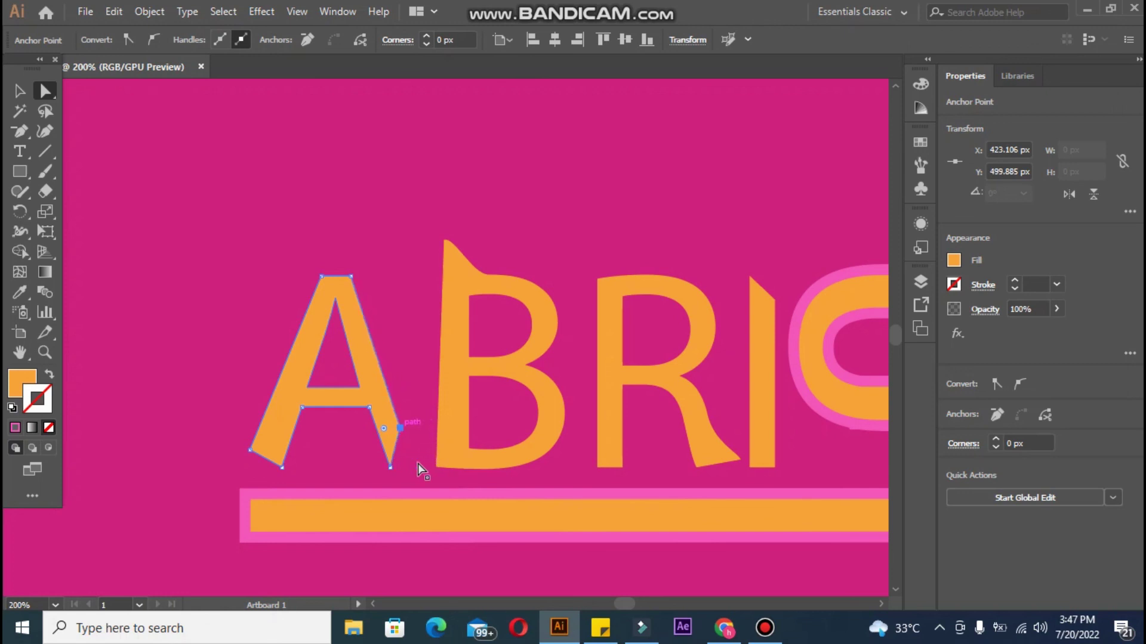
key(Down)
key(Down)
key(Down)
key(Down)
key(Right)
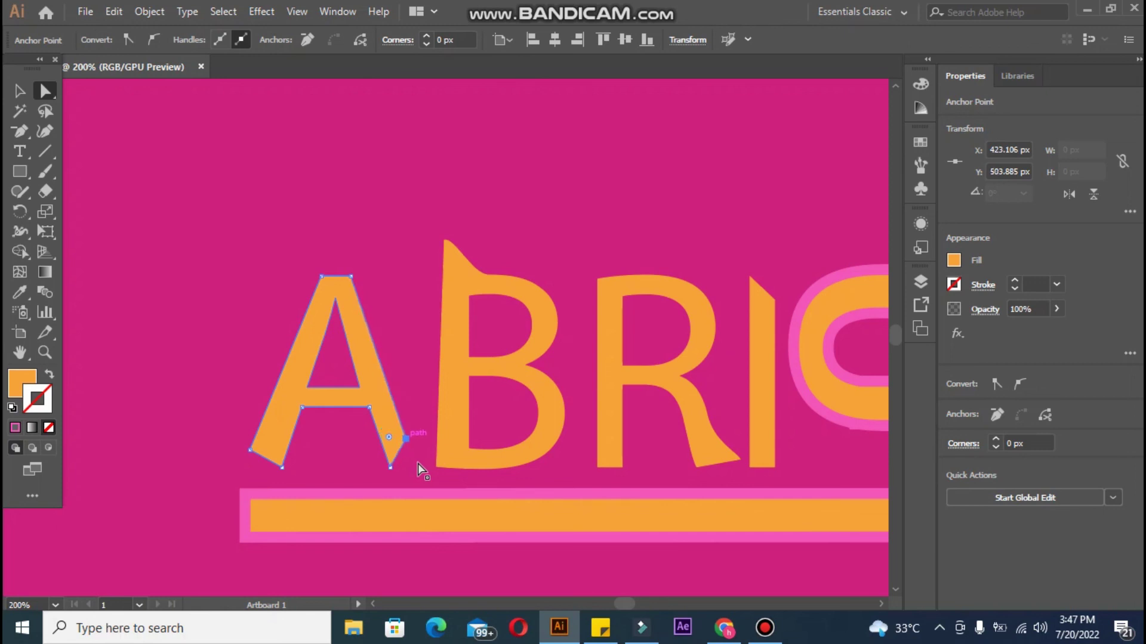
key(Right)
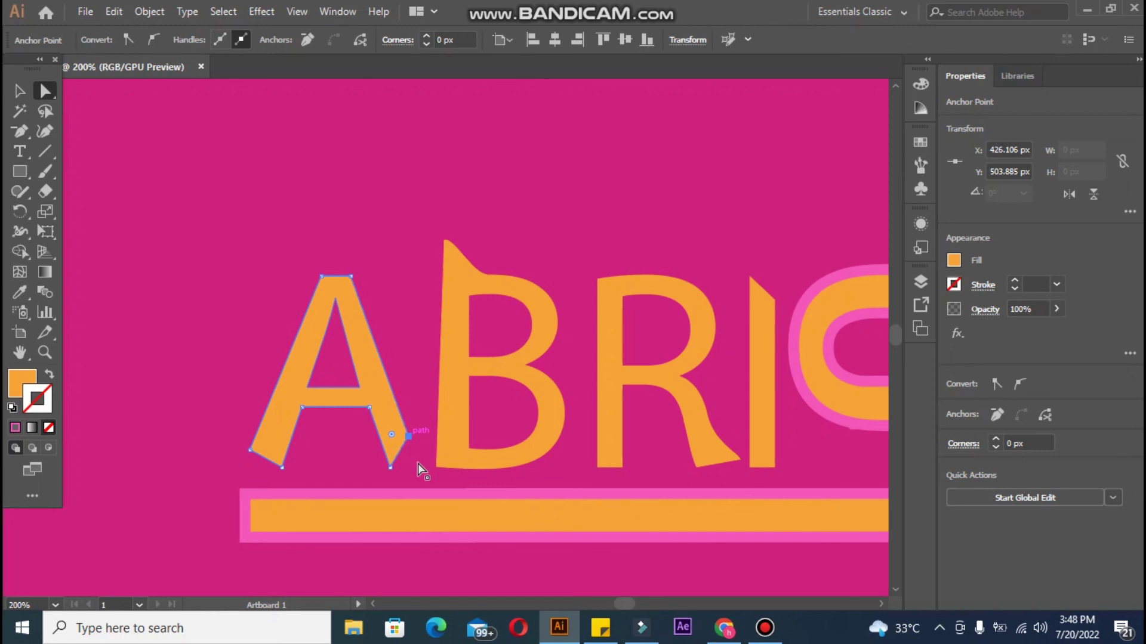
key(Up)
Nudge the A's top-left apex point up and right into a slanted sharp peak
click(320, 278)
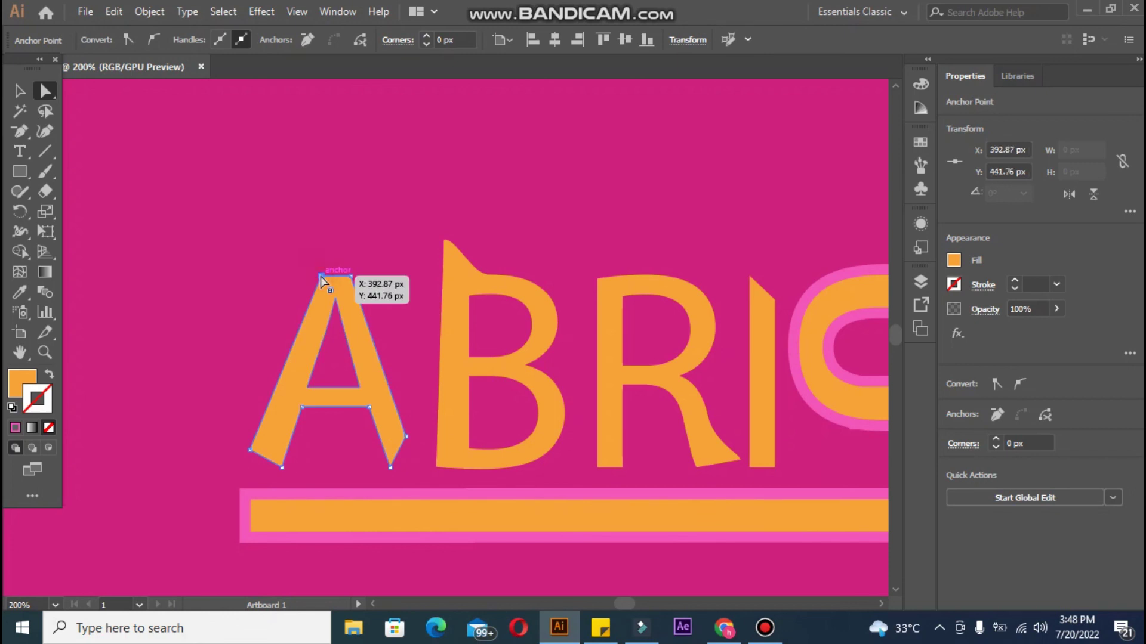
key(Up)
key(Right)
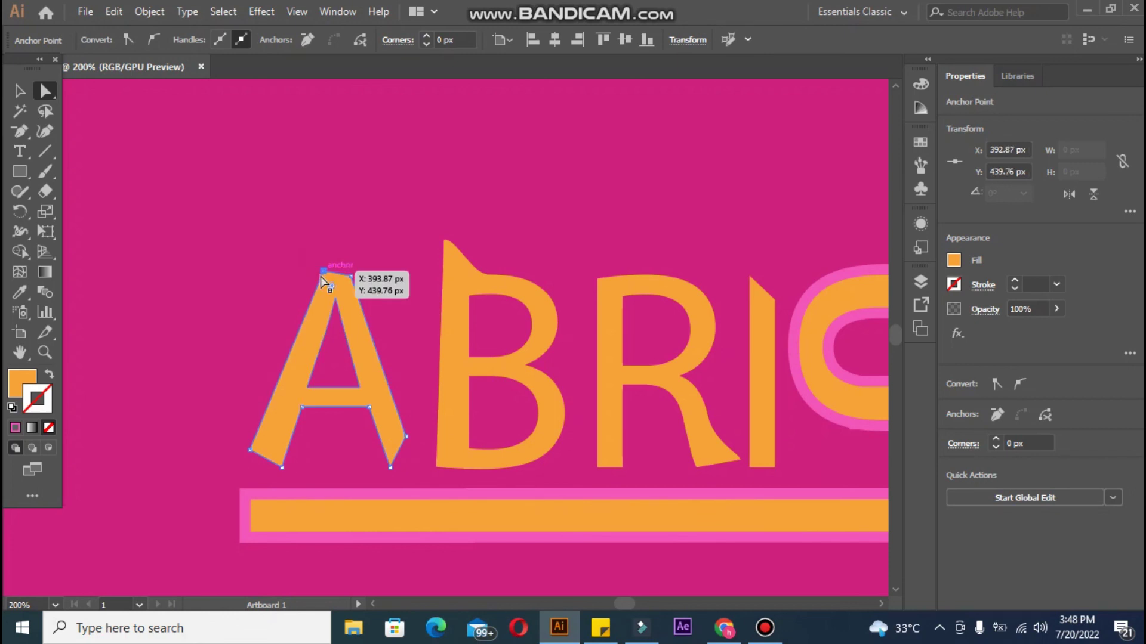
key(Right)
key(Right)
key(Right)
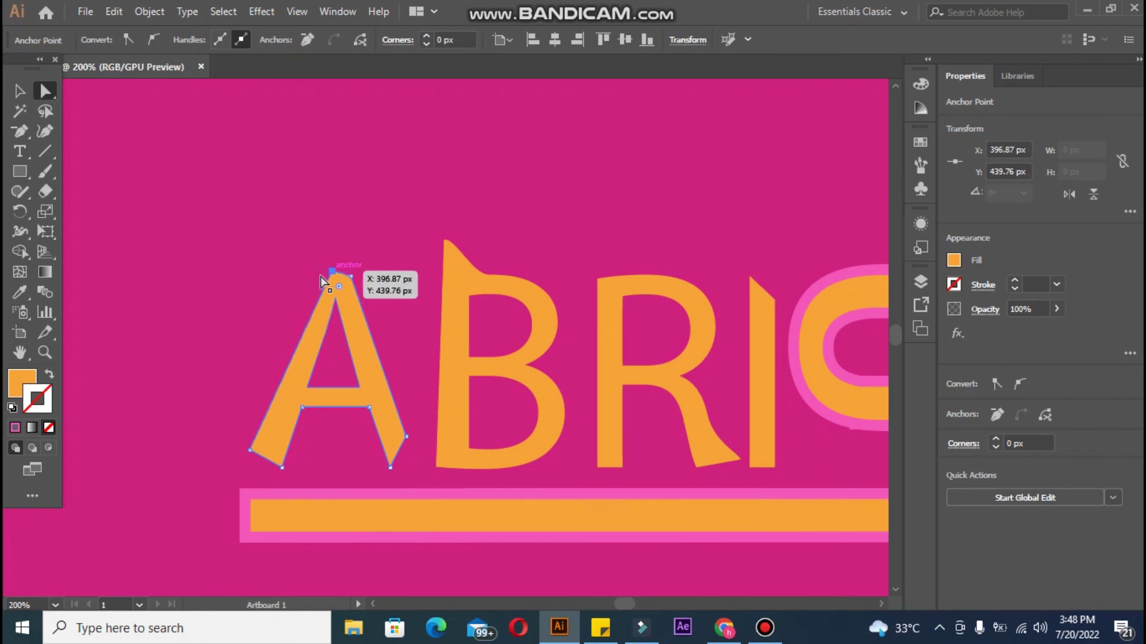
key(Up)
key(Up)
key(Up)
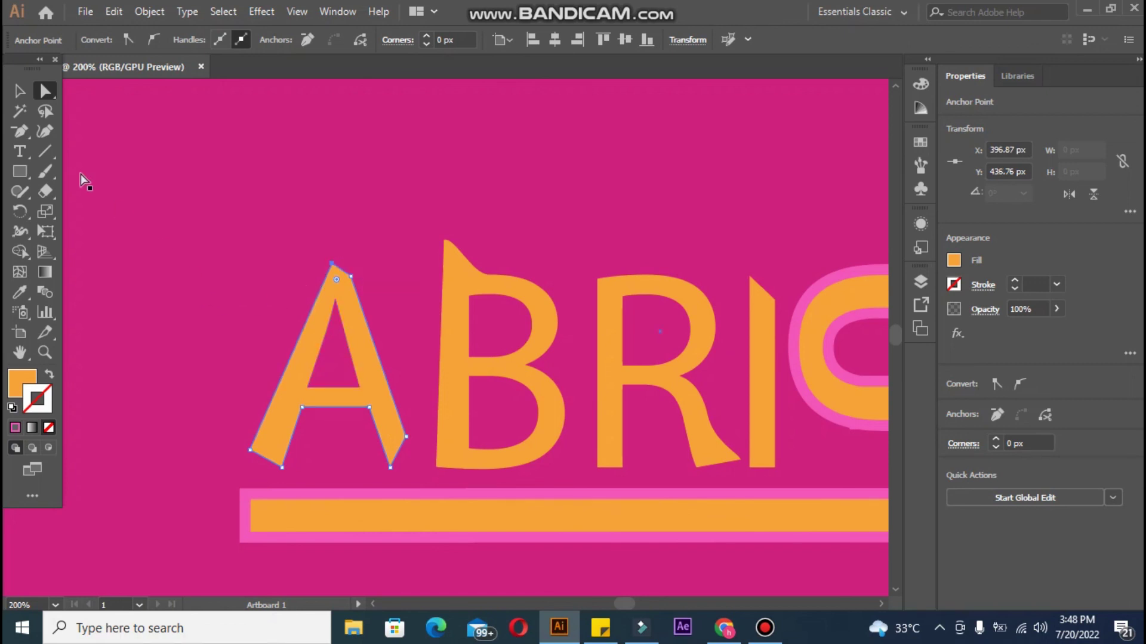
click(18, 96)
Set the S swoosh's stroke colour to green 0B9606 in the Color Picker
click(198, 299)
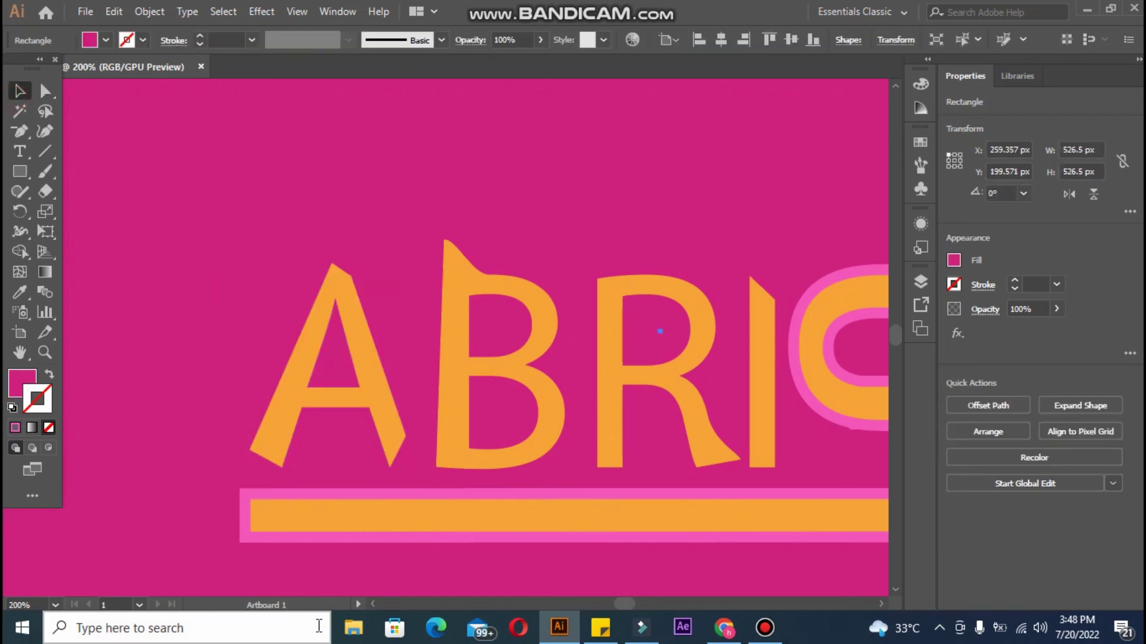
key(ctrl+minus)
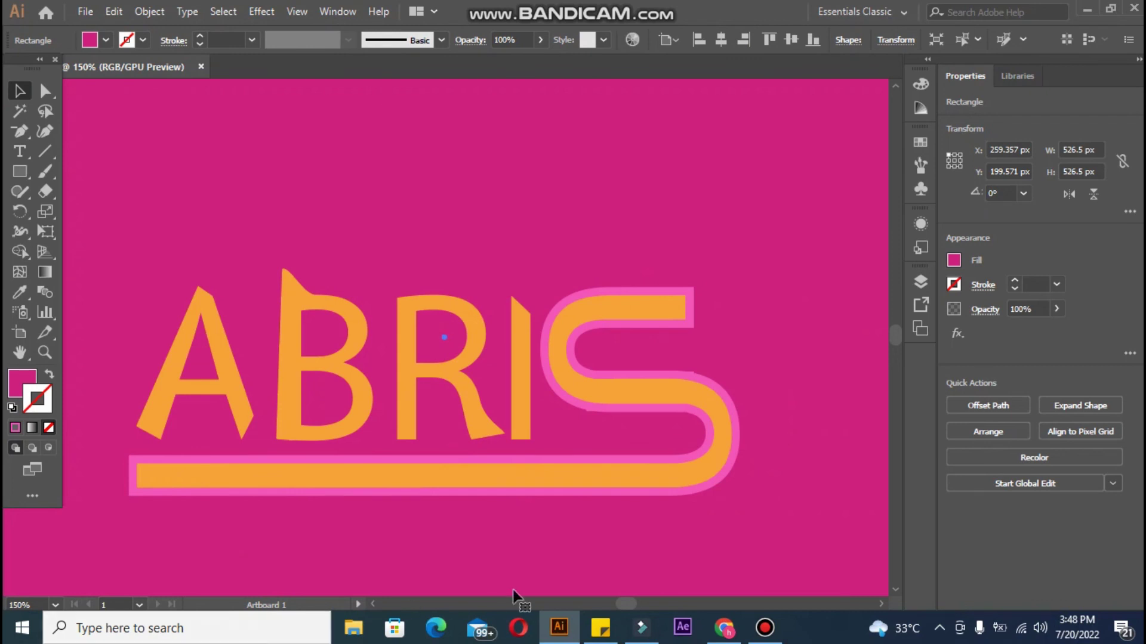
click(354, 467)
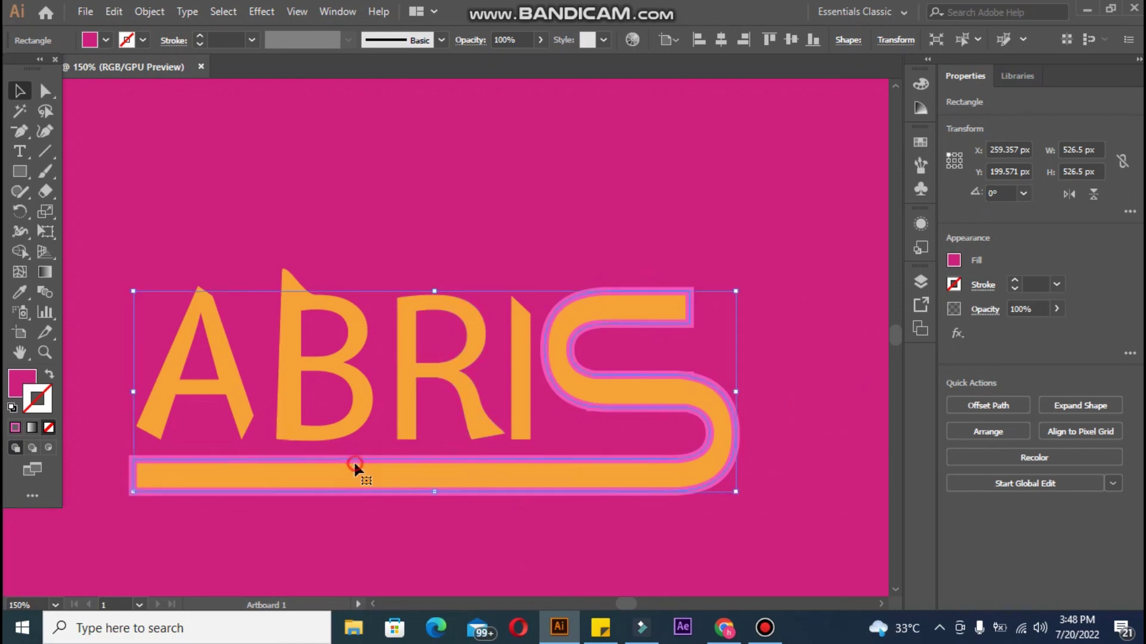
double_click(39, 389)
click(559, 296)
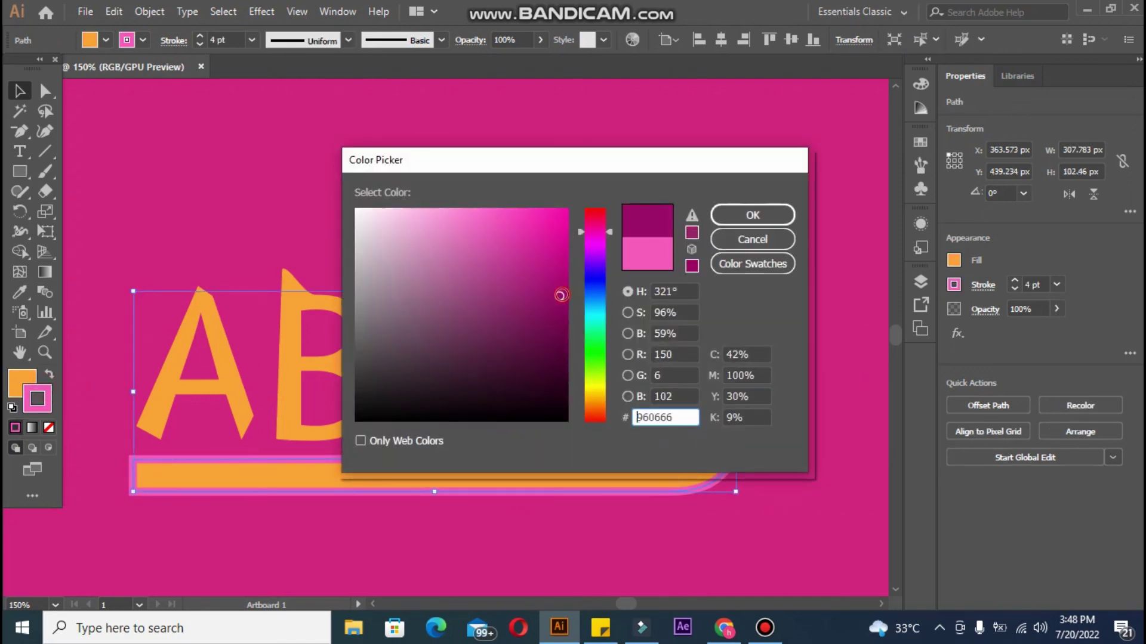
click(595, 370)
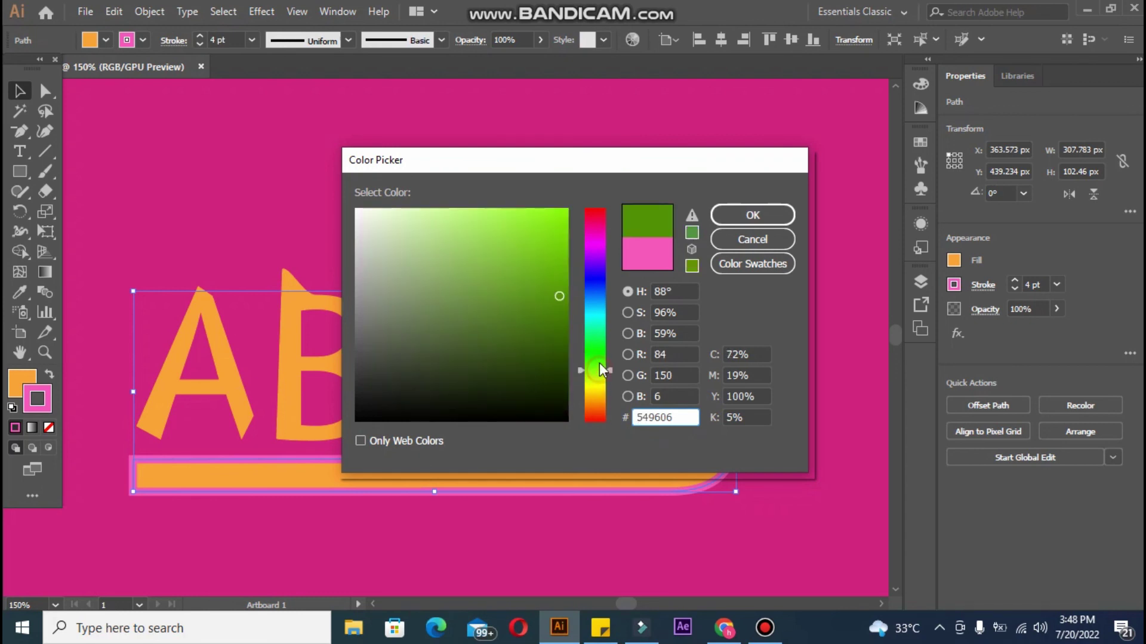
click(595, 353)
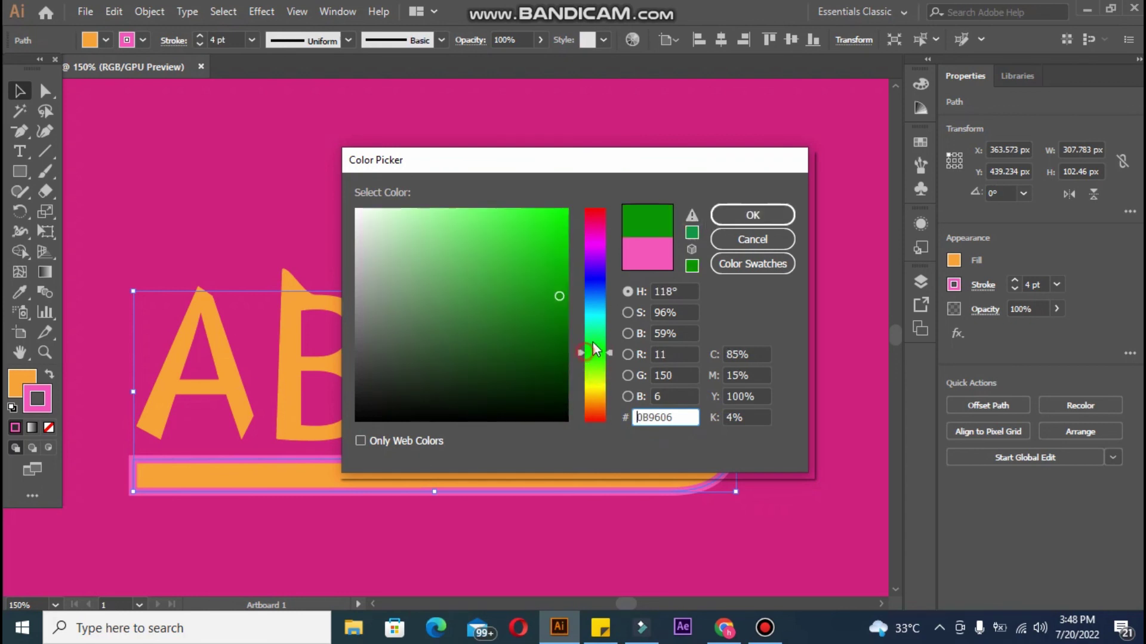
click(726, 215)
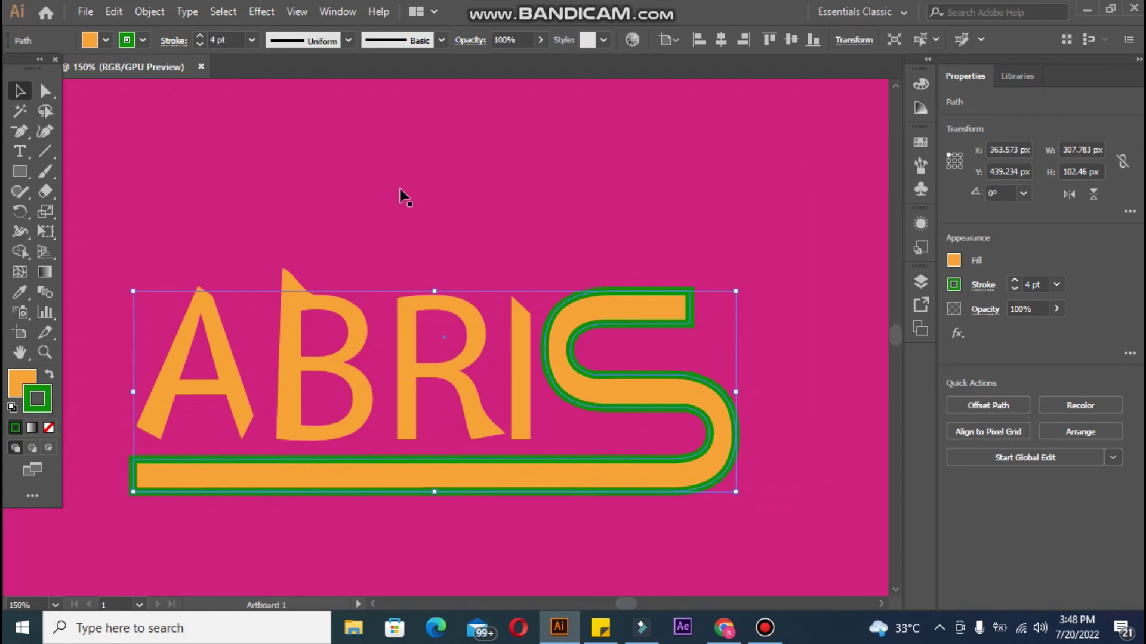
click(394, 206)
Fit the whole magenta artboard with the finished ABRIS logo in the window
key(ctrl+0)
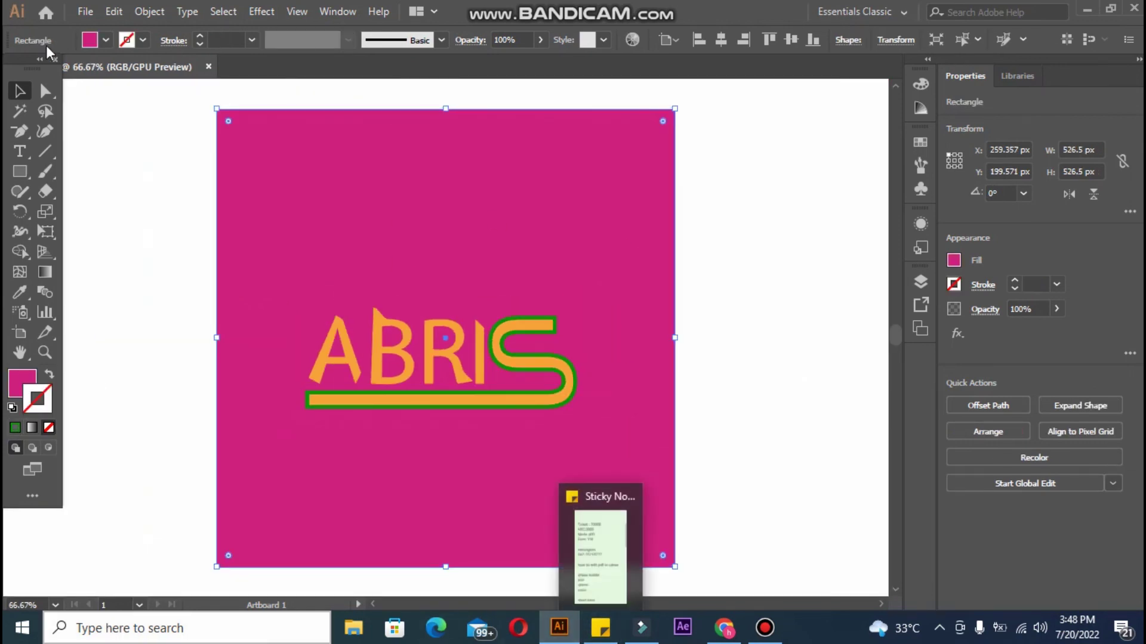
click(246, 247)
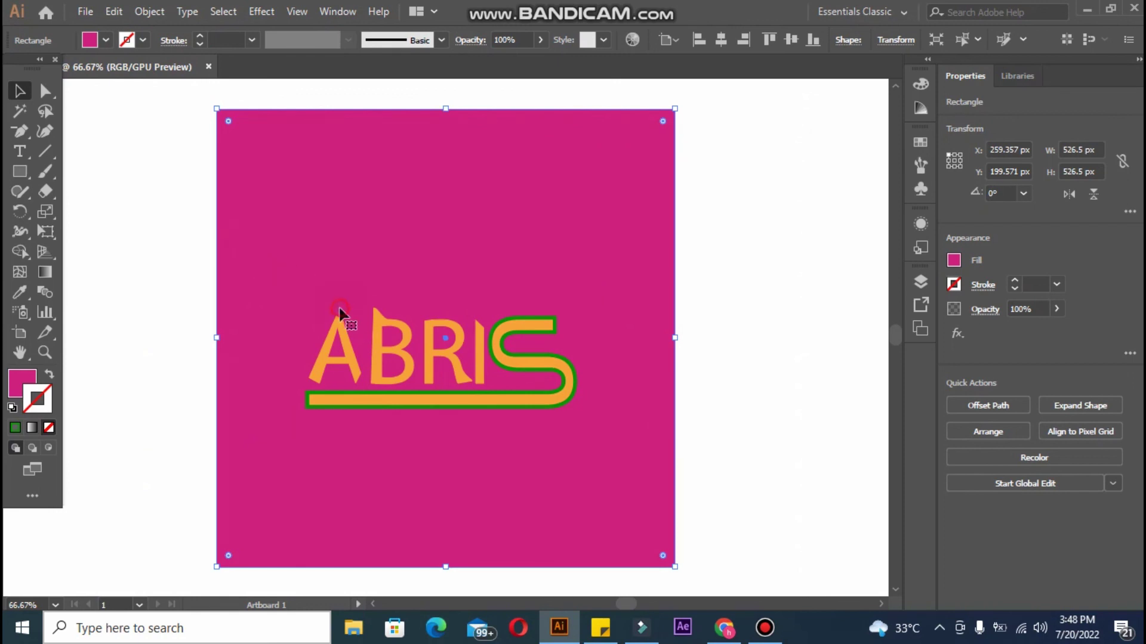